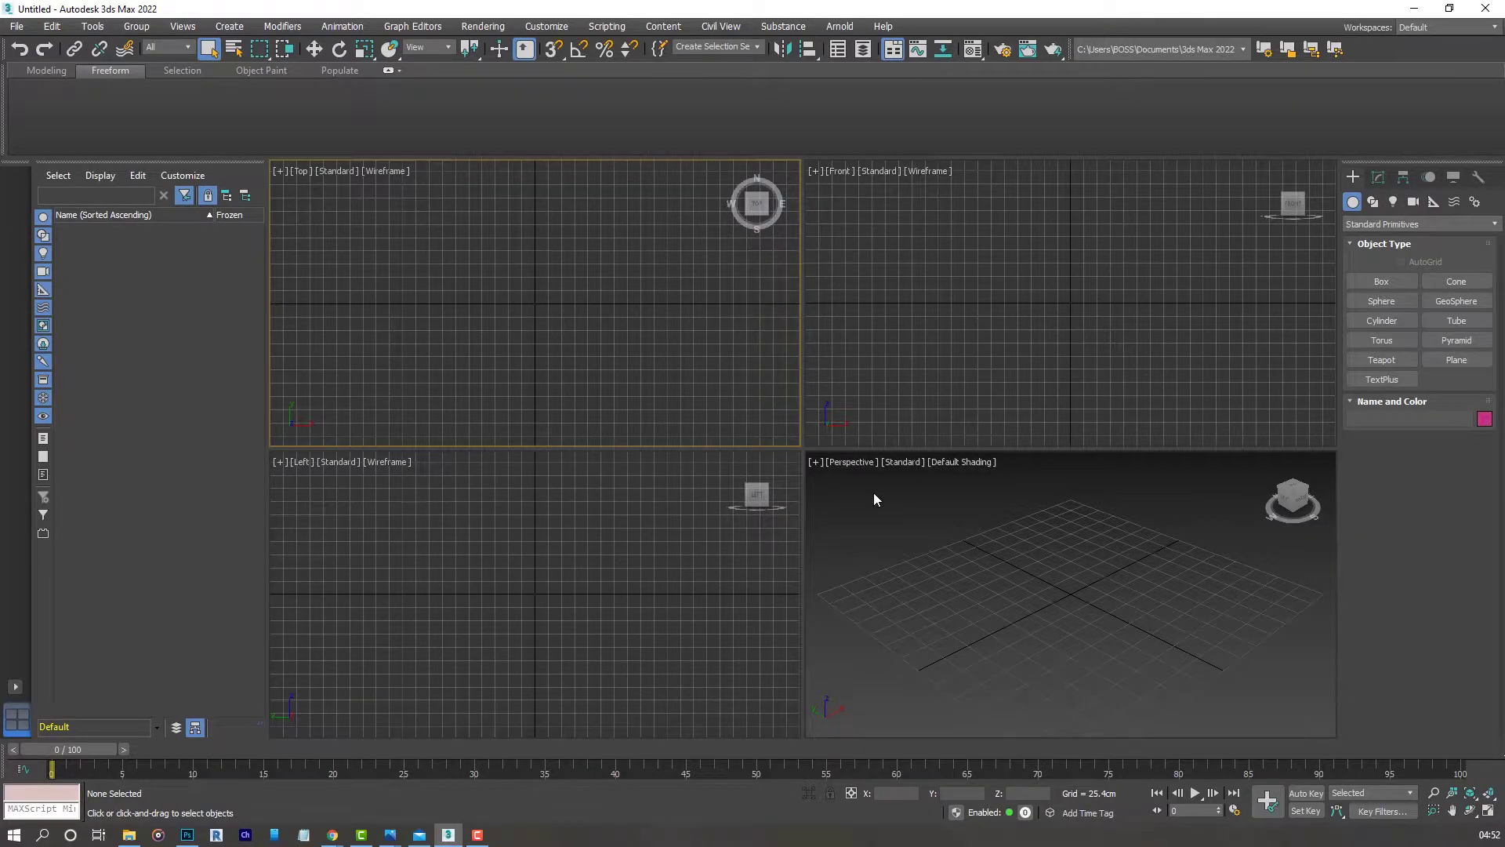
- Draw a plane about 254 cm long and 170 cm wide in the Front view, standing on the ground line
{"action": "left_click", "coordinate": [240, 26]}
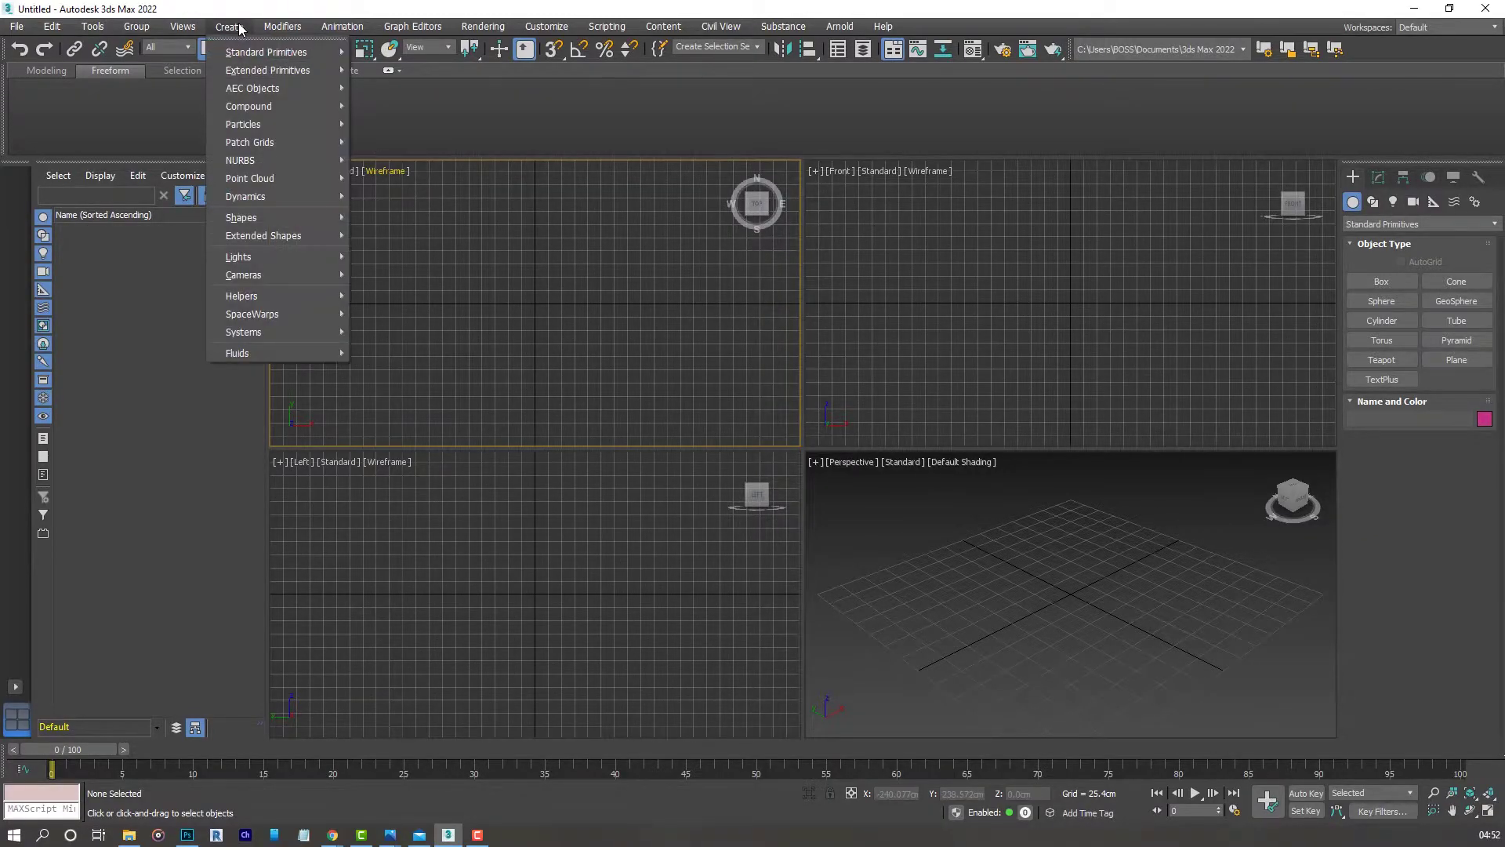
{"action": "left_click", "coordinate": [1386, 562]}
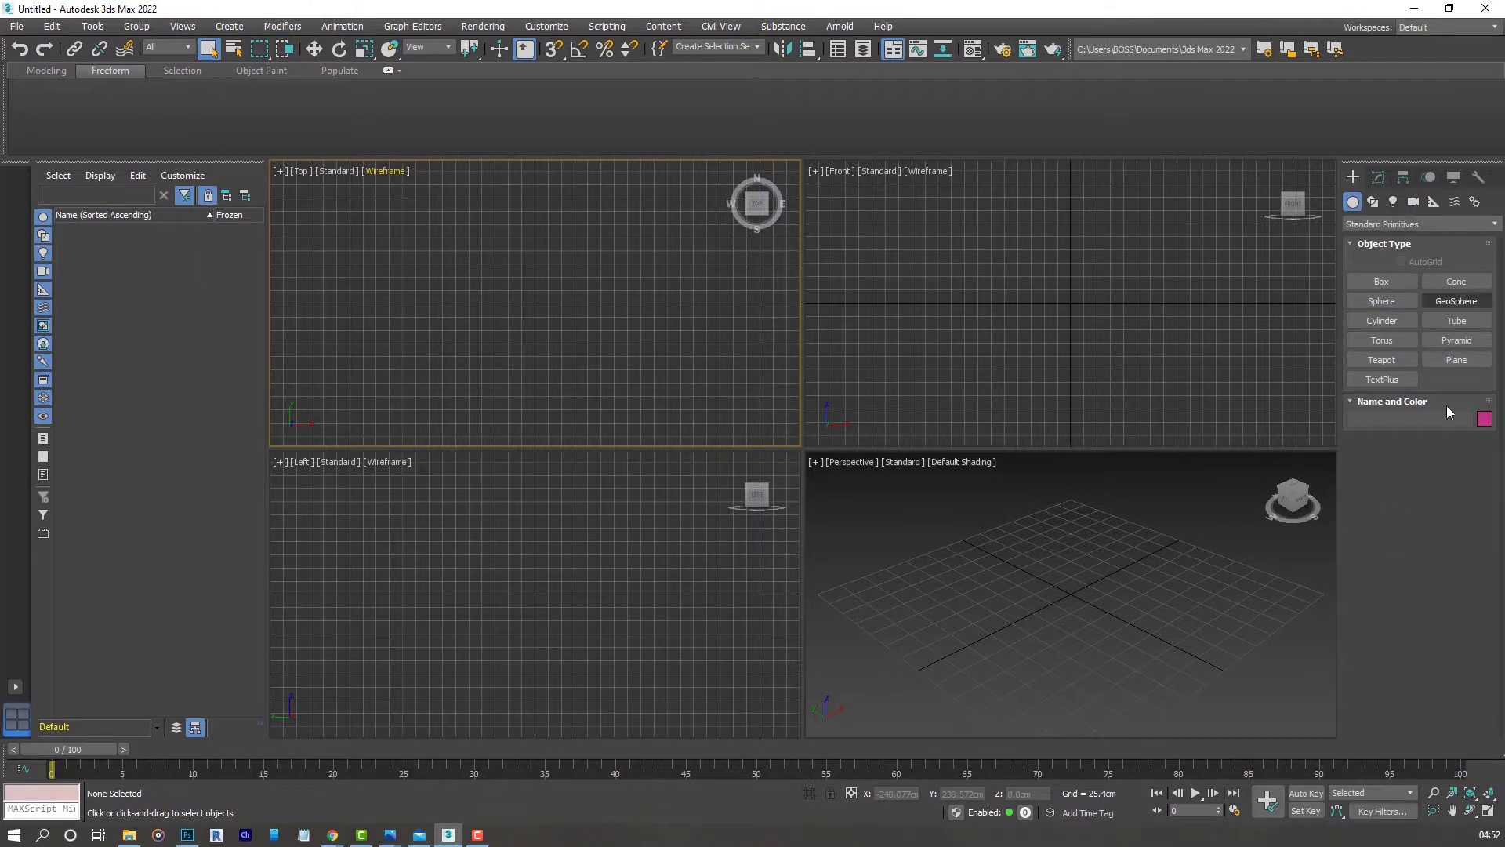
{"action": "left_click", "coordinate": [1456, 359]}
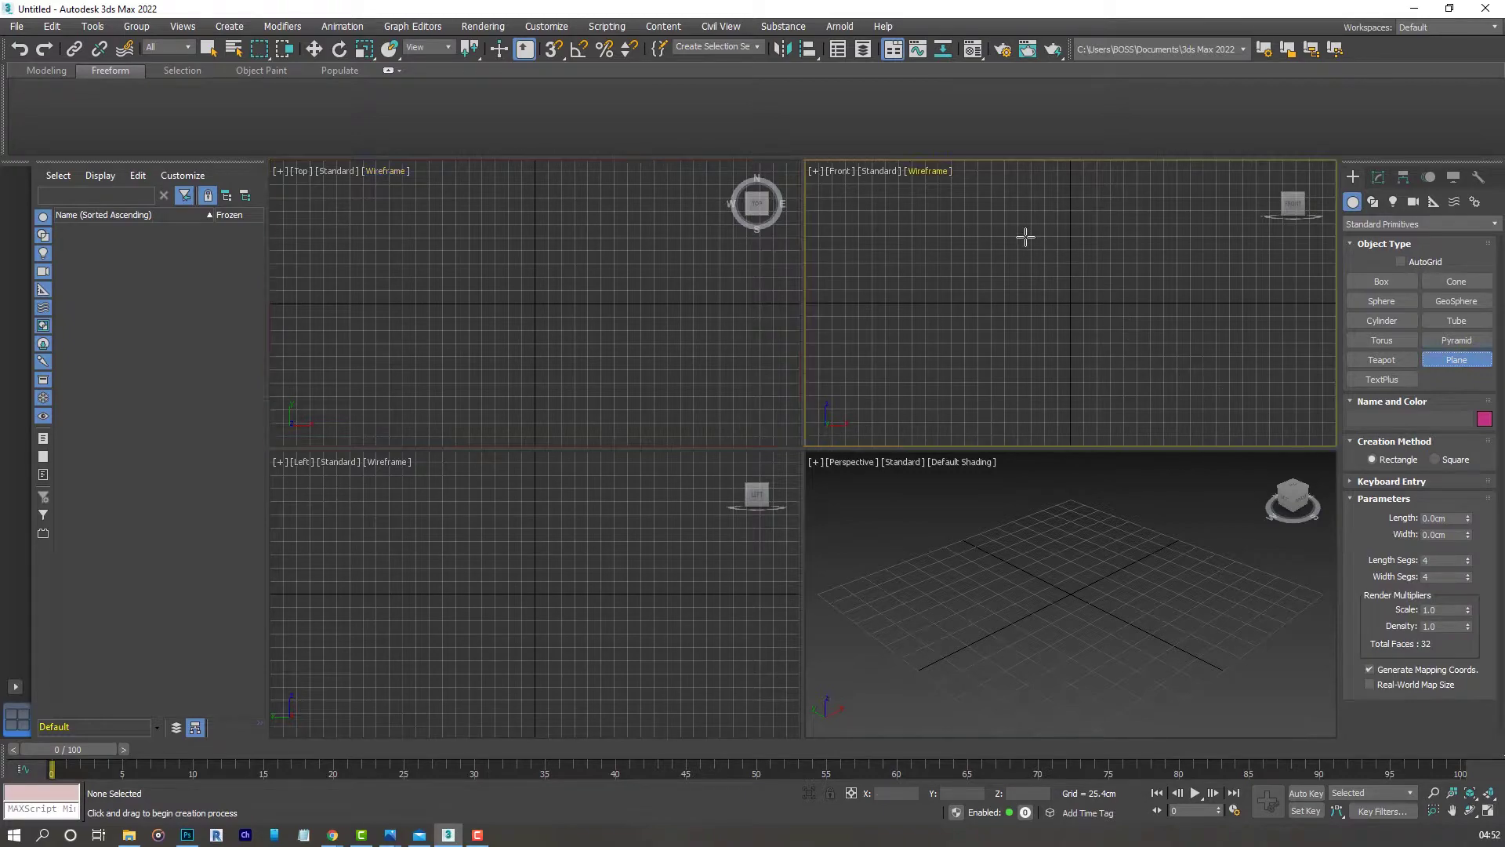
{"action": "middle_click_drag", "start_coordinate": [1025, 237], "coordinate": [1018, 310]}
{"action": "left_click_drag", "start_coordinate": [1011, 240], "coordinate": [1100, 375]}
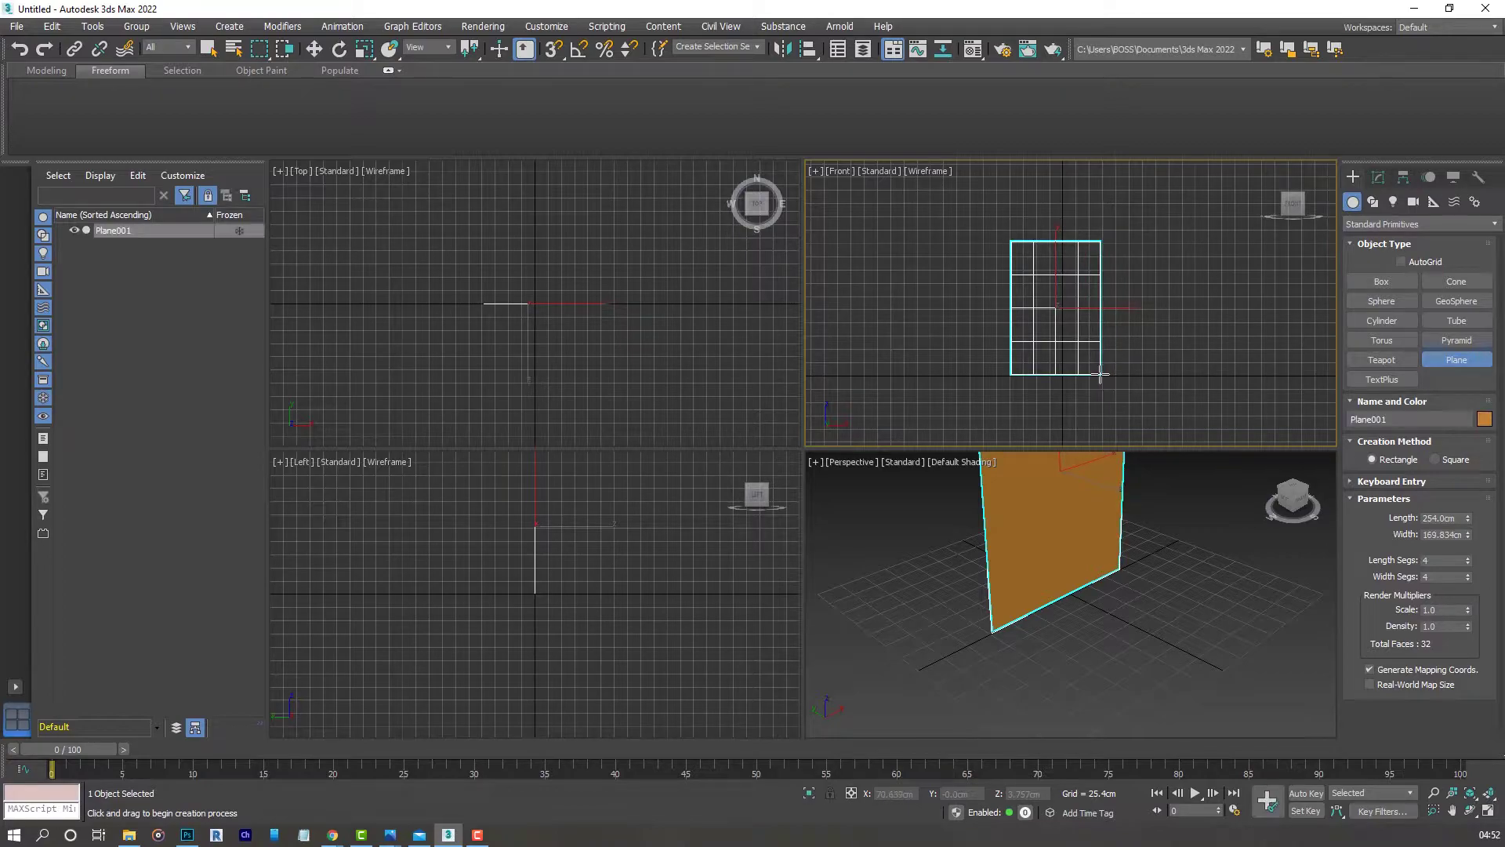
- Set the plane's length segments and width segments to 50 each
{"action": "left_click_drag", "start_coordinate": [1454, 560], "coordinate": [1384, 560]}
{"action": "key", "text": "Tab"}
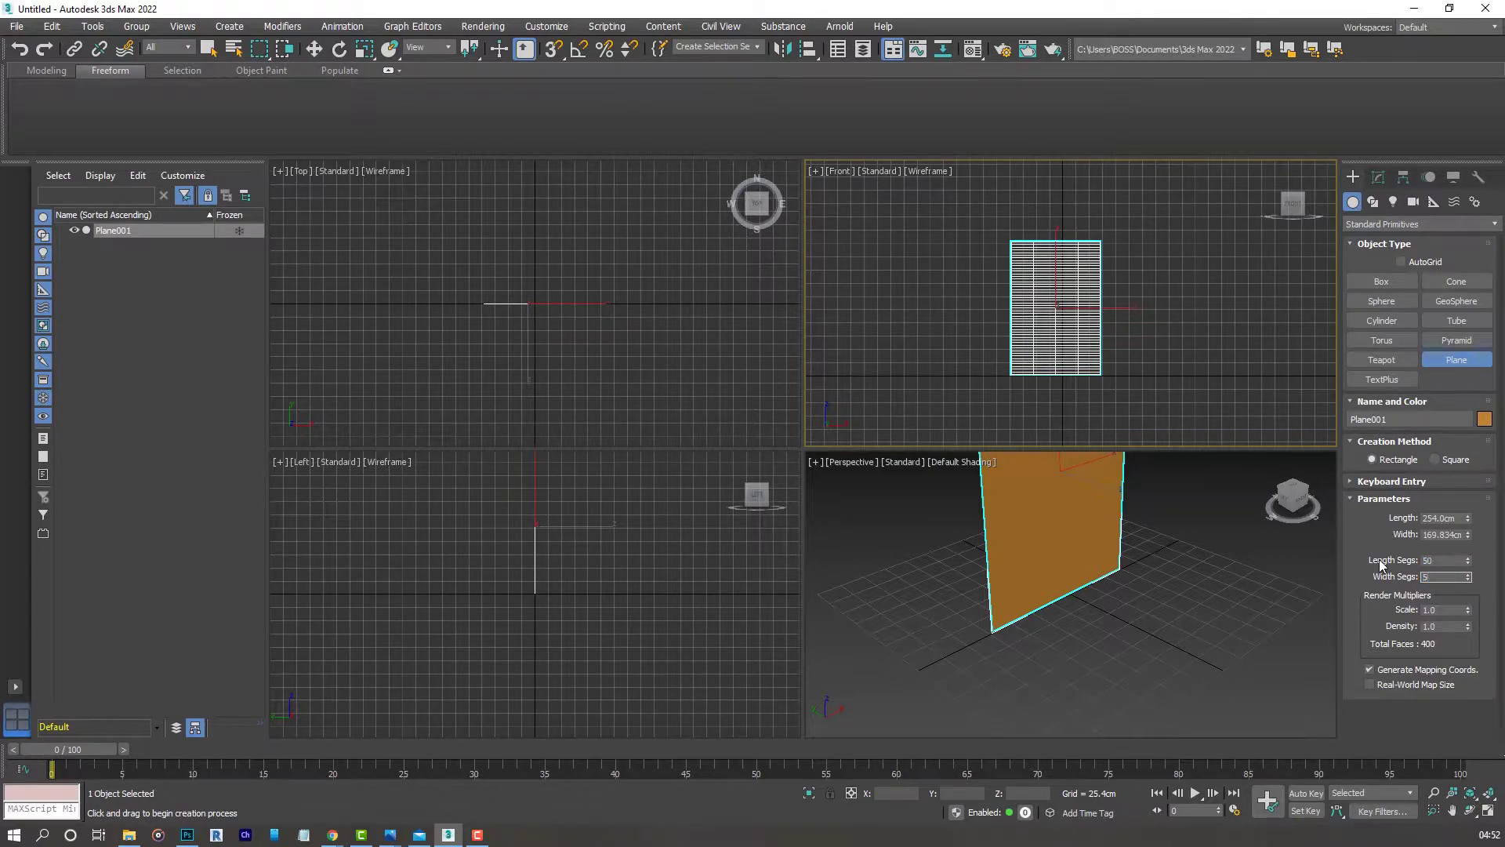
{"action": "key", "text": "Return"}
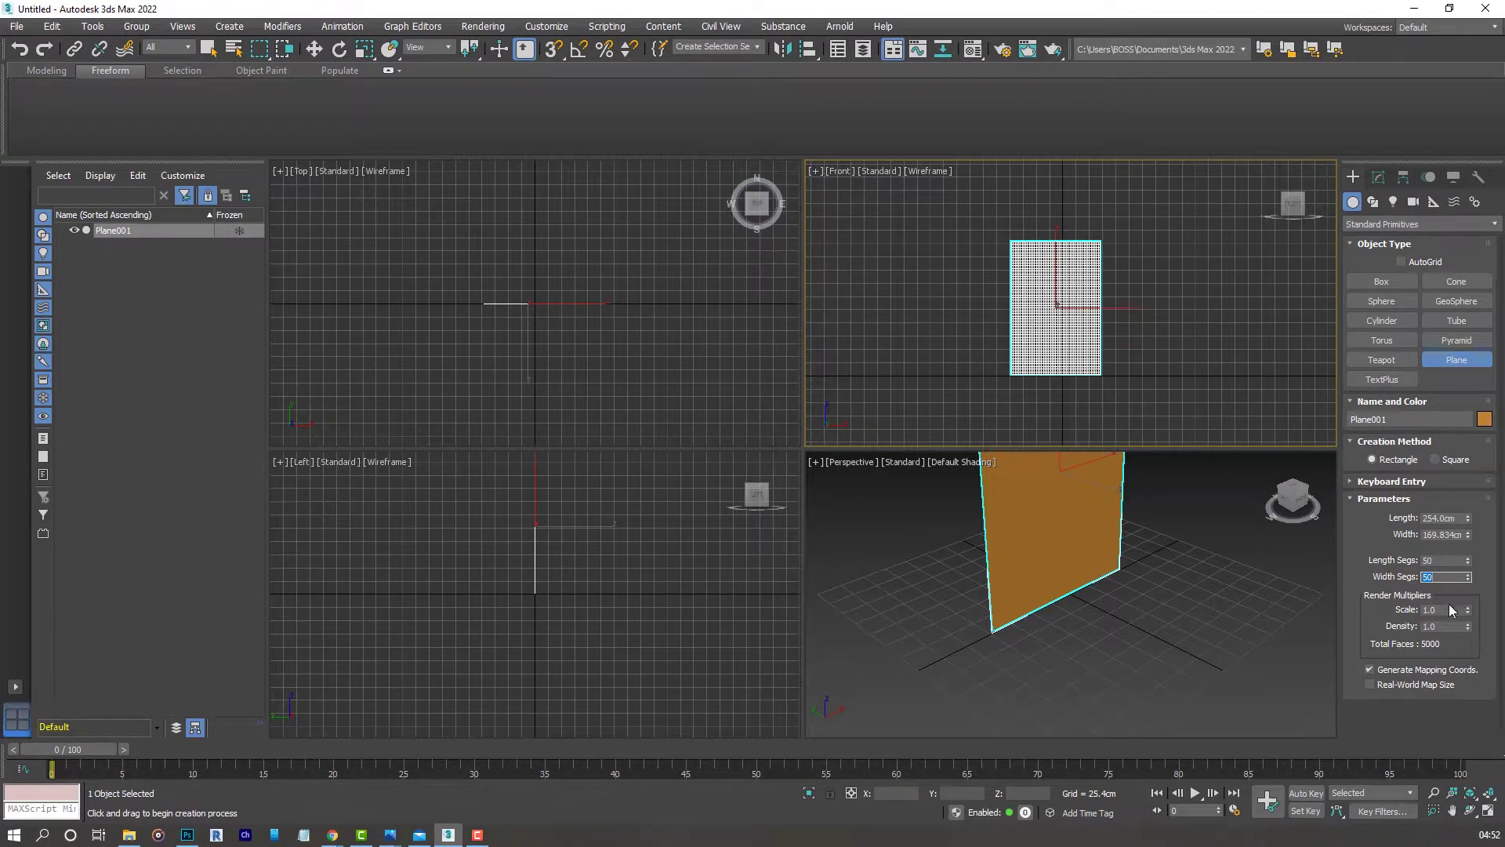
- Create a thin box in the Top view around the plane, about 27 cm long, 209 cm wide and 17 cm high
{"action": "scroll", "coordinate": [1090, 556], "scroll_direction": "down", "scroll_amount": 3}
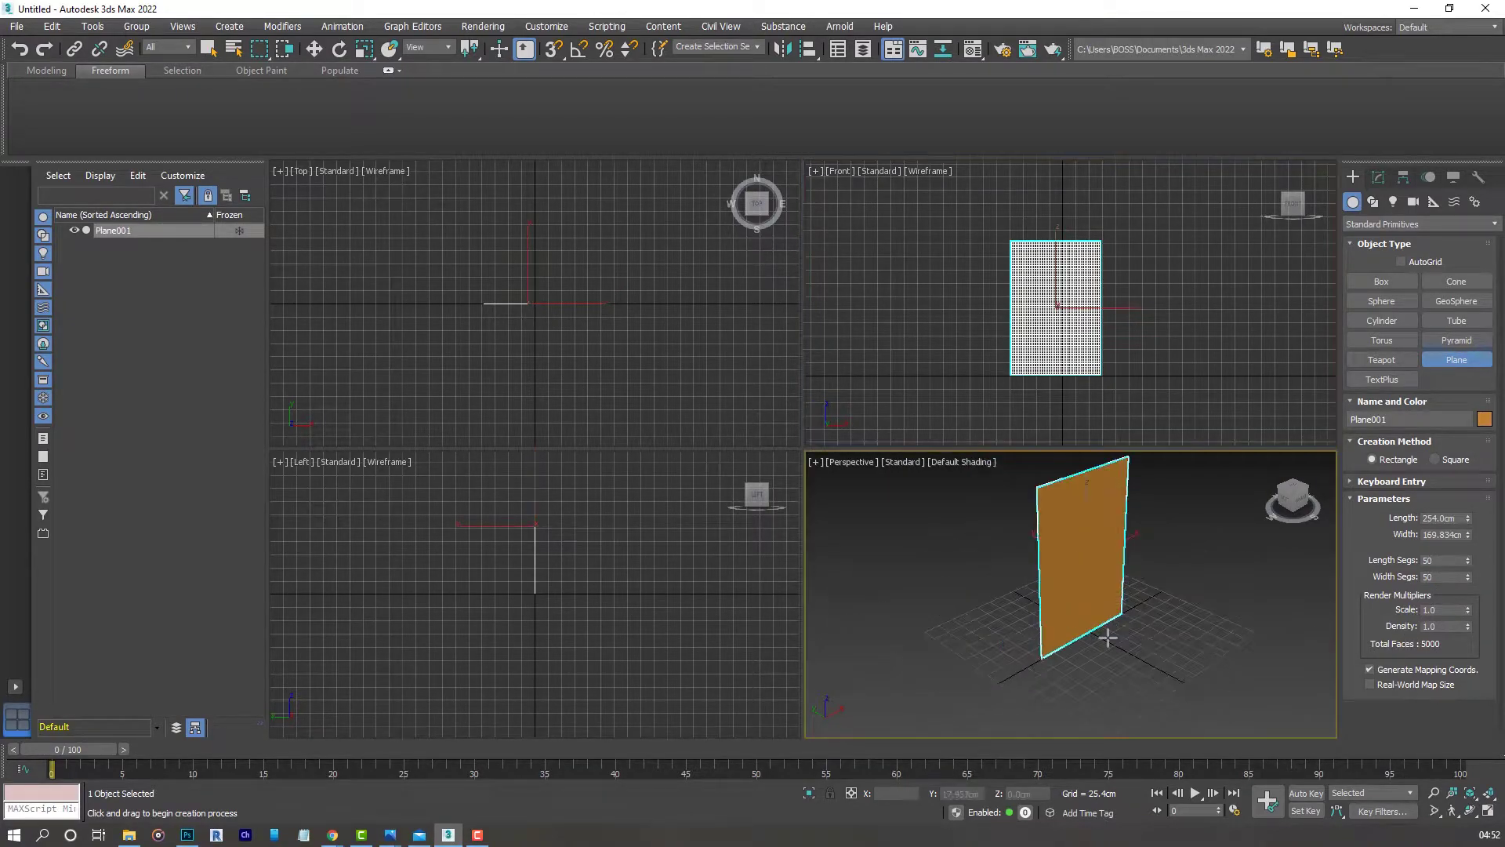
{"action": "middle_click_drag", "start_coordinate": [1037, 589], "coordinate": [1000, 583]}
{"action": "middle_click", "coordinate": [1038, 384]}
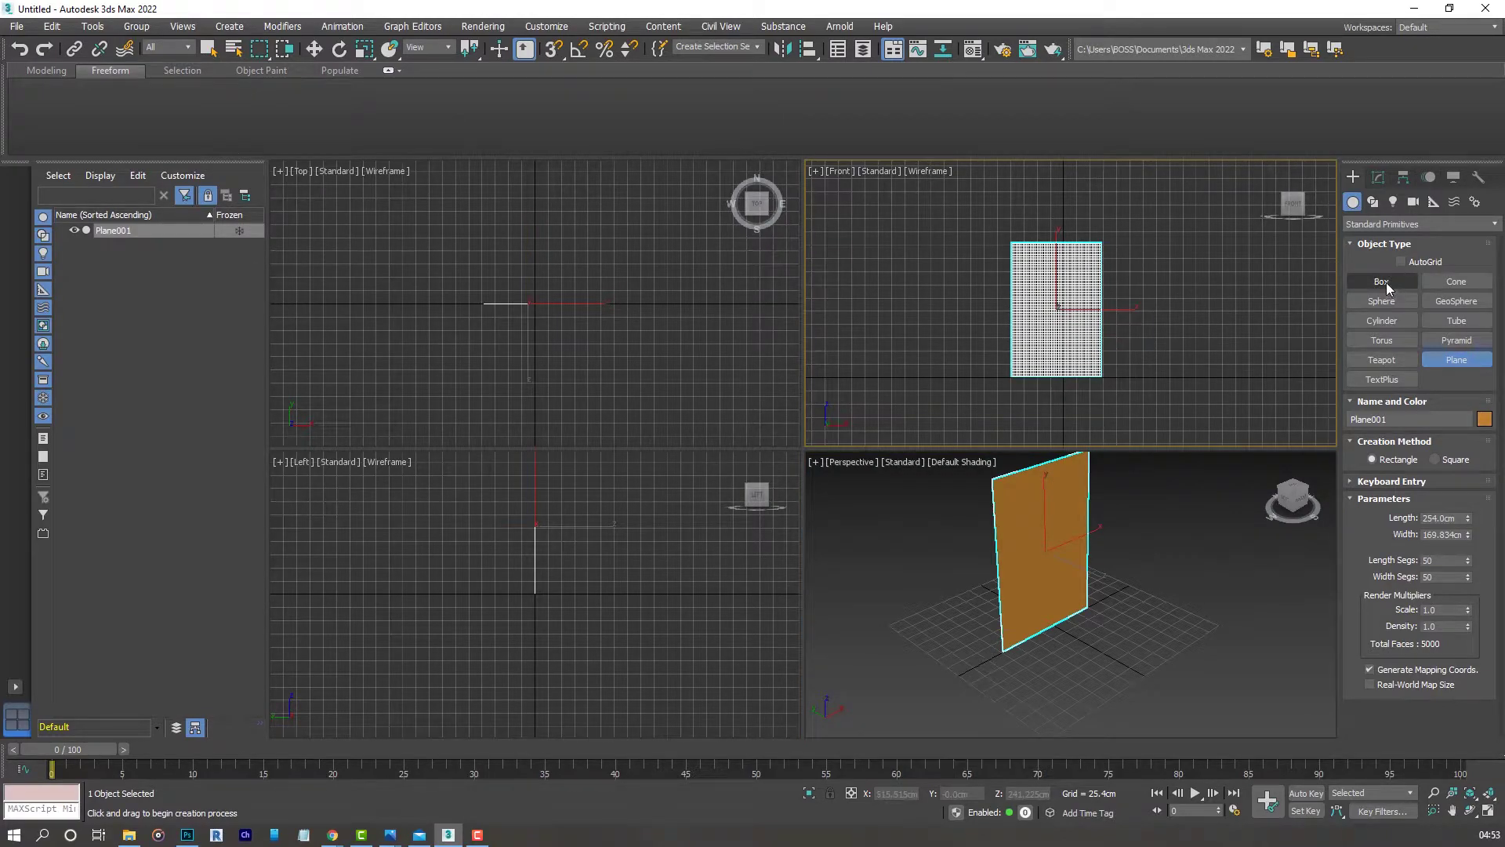
{"action": "left_click", "coordinate": [1382, 283]}
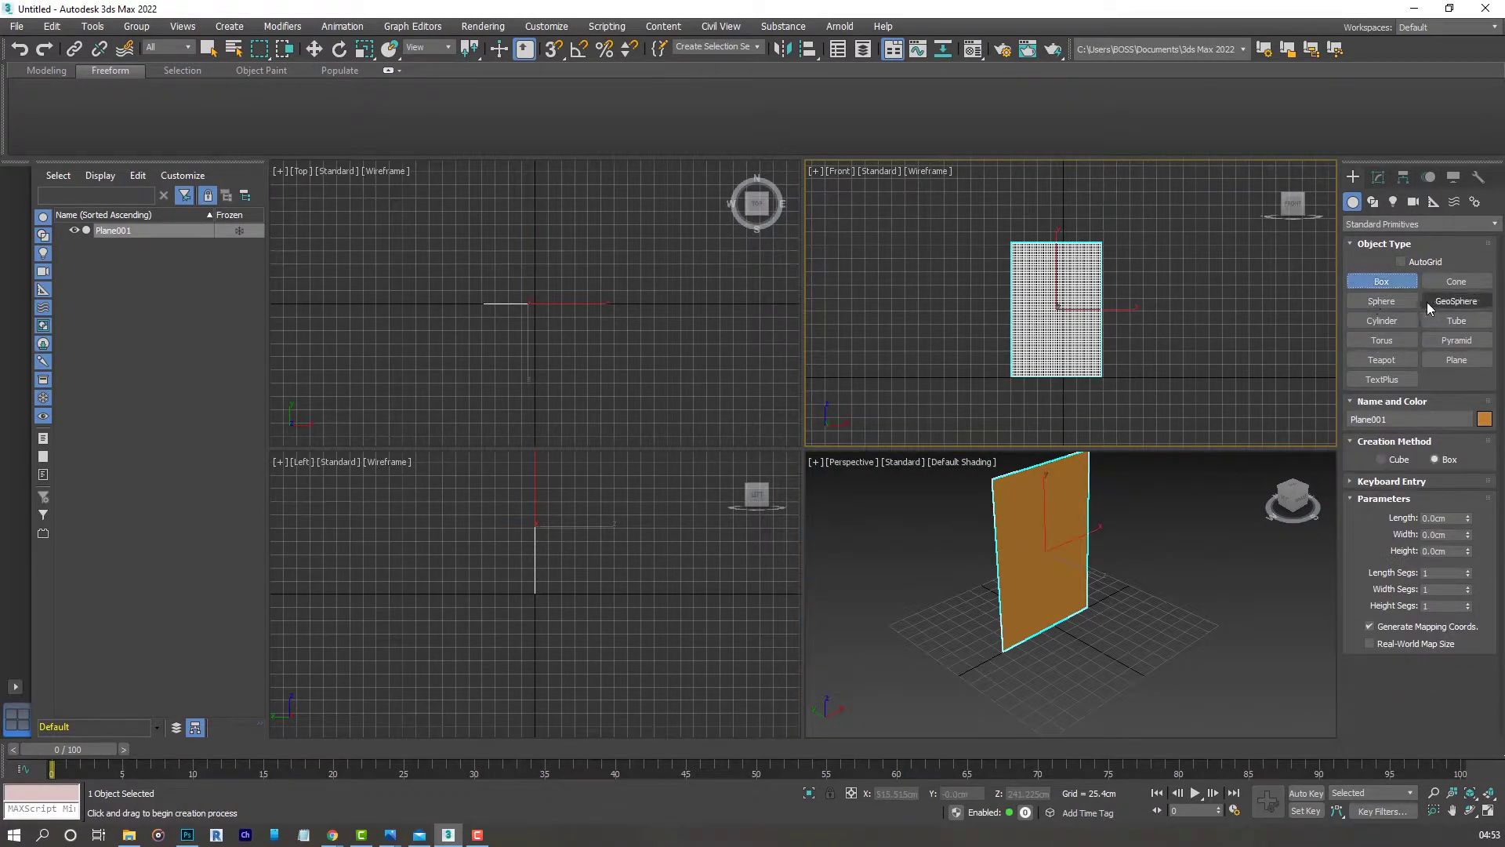
{"action": "left_click", "coordinate": [476, 297]}
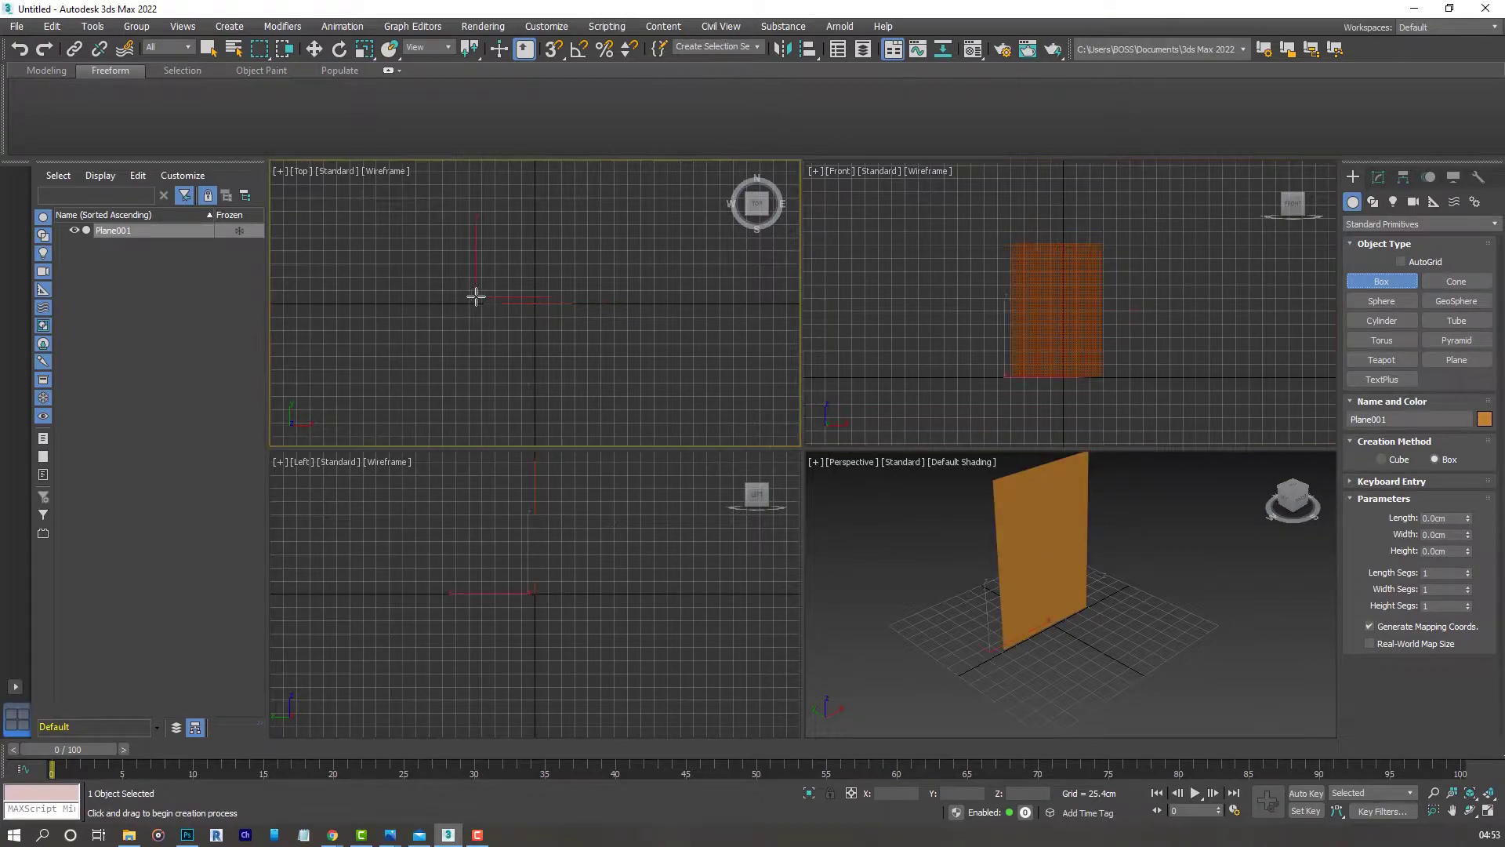
{"action": "left_click_drag", "start_coordinate": [476, 297], "coordinate": [585, 310]}
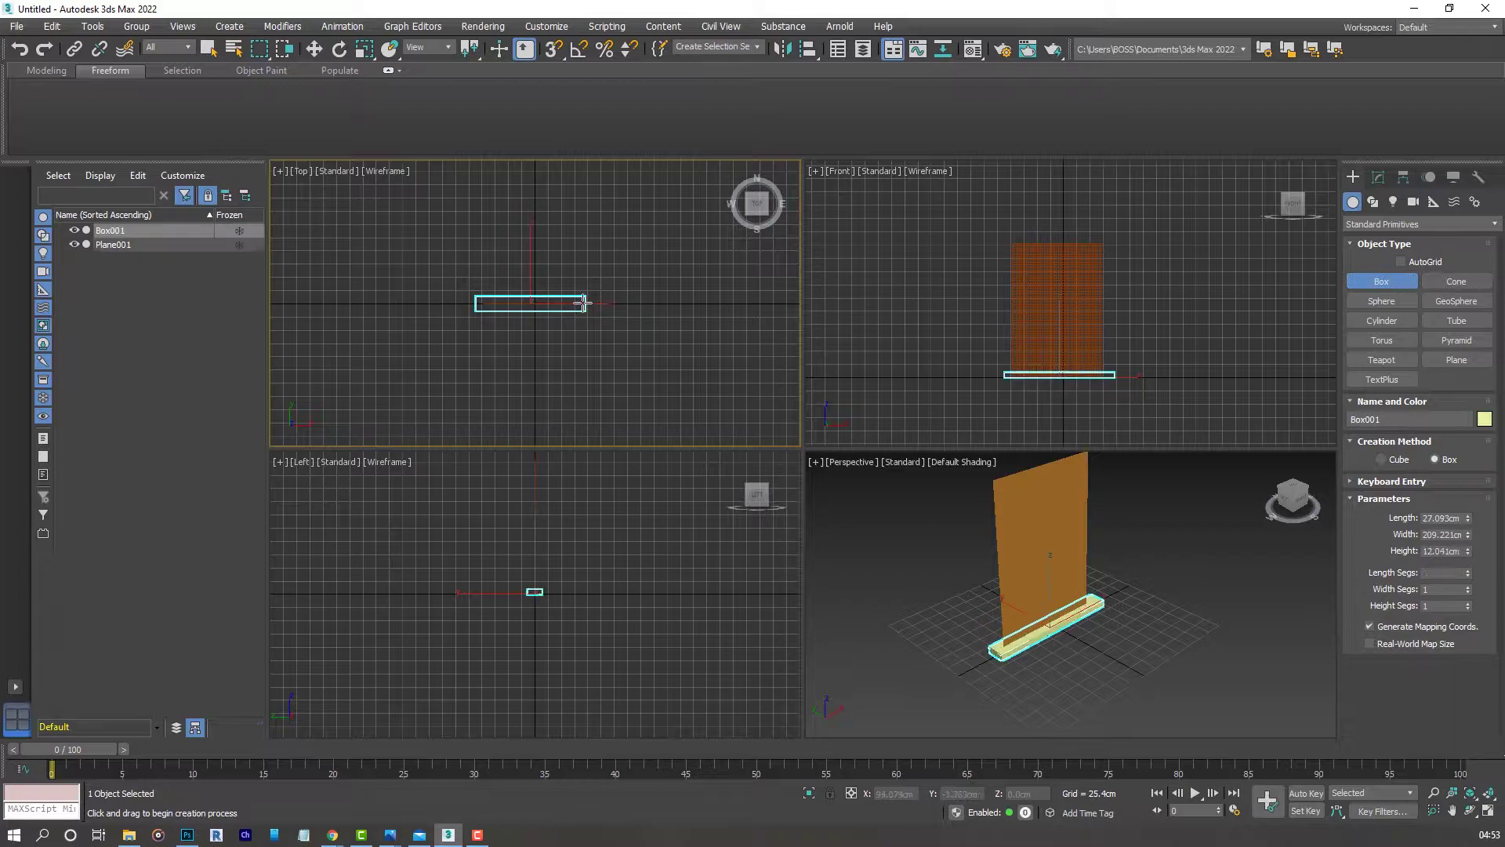
{"action": "left_click", "coordinate": [584, 301]}
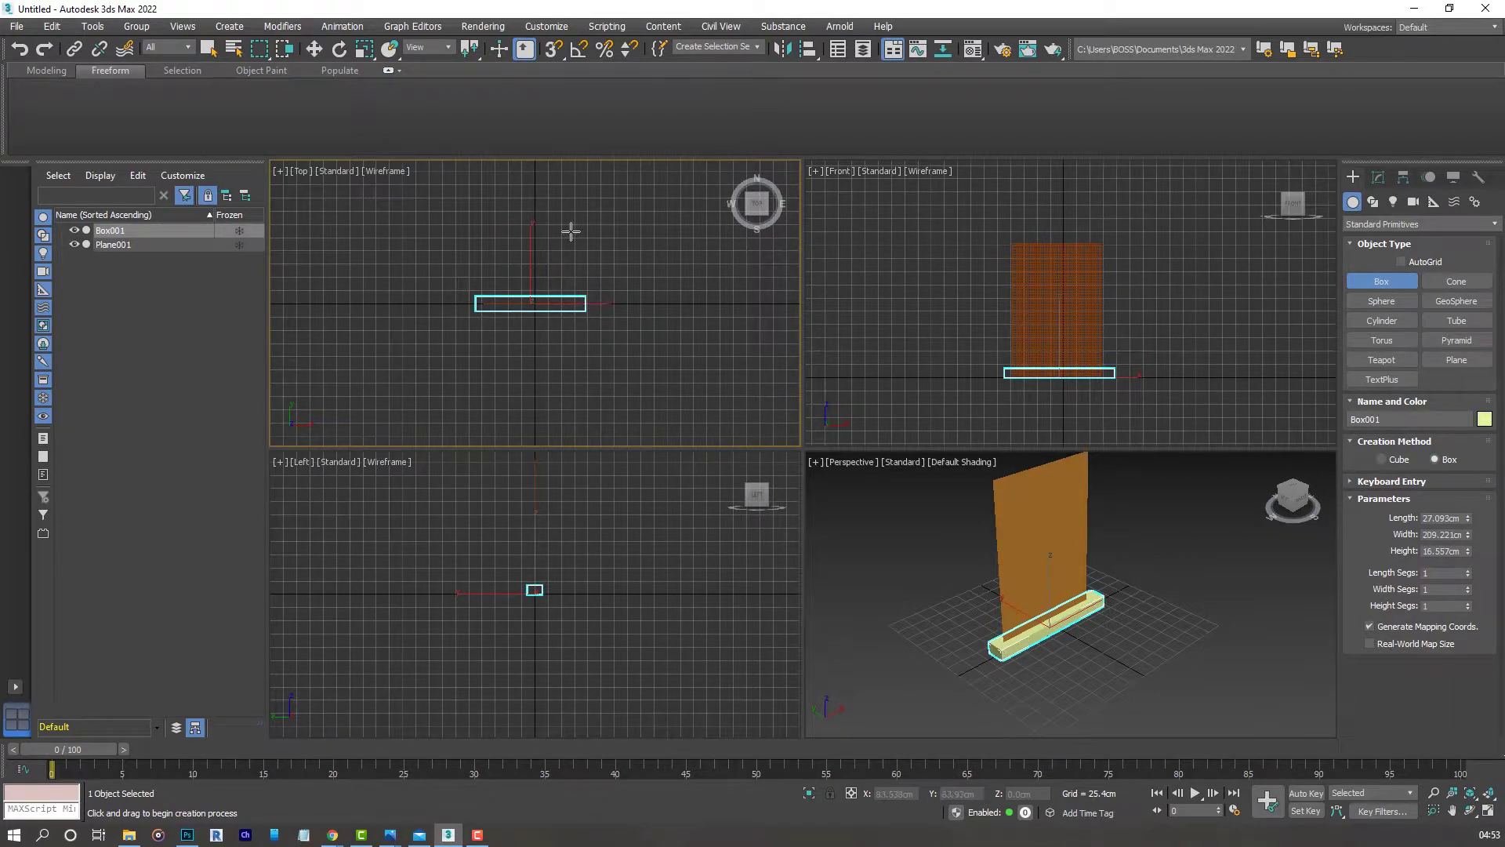
- Move the box straight up to about Z 248 cm so it overlaps the plane's upper edge
{"action": "left_click", "coordinate": [321, 52]}
{"action": "right_click", "coordinate": [1058, 329]}
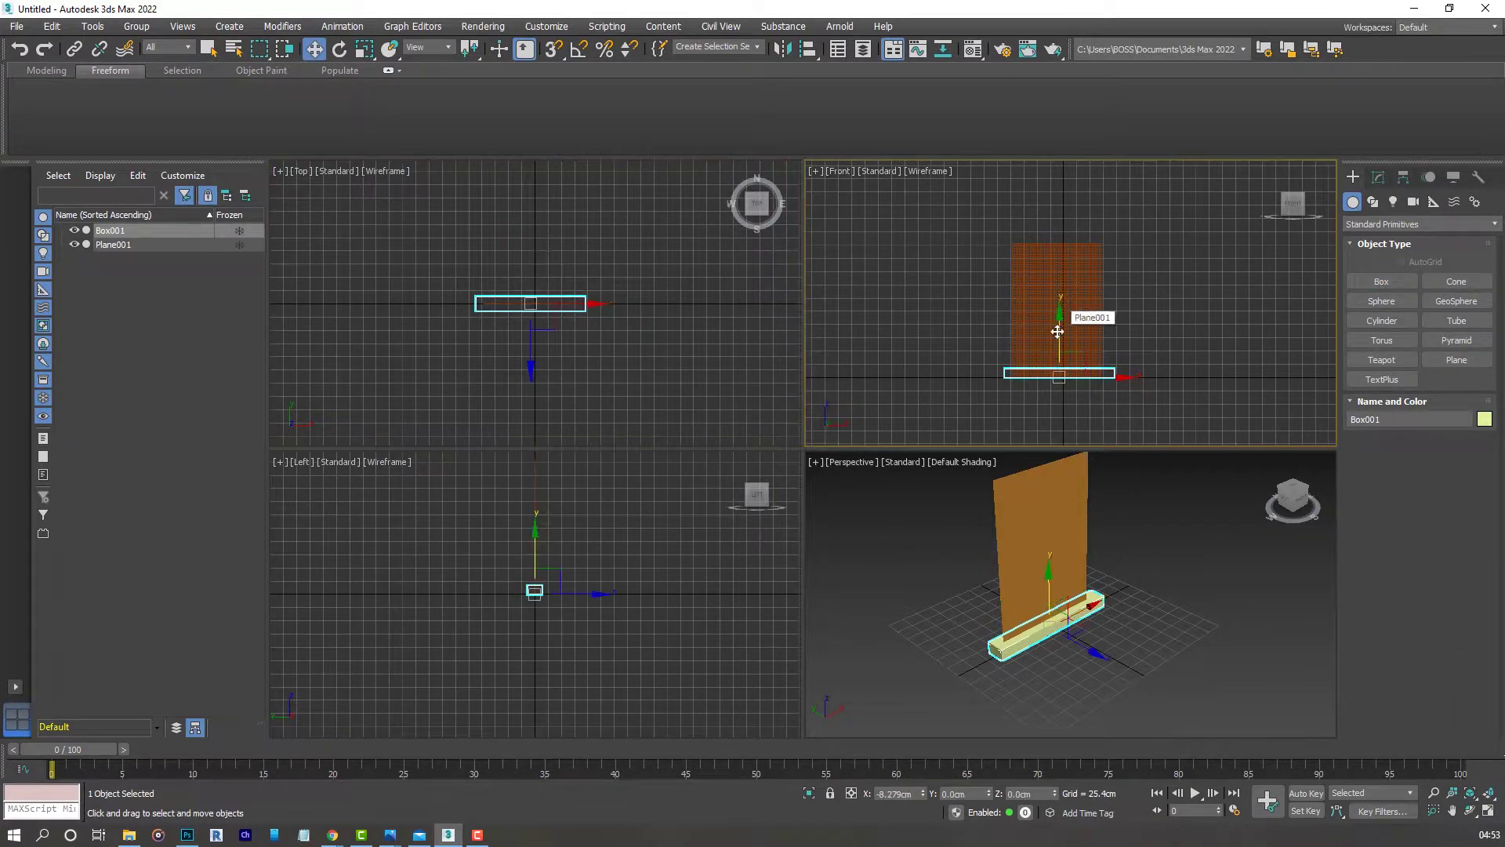
{"action": "left_click_drag", "start_coordinate": [1059, 319], "coordinate": [1048, 197]}
{"action": "scroll", "coordinate": [1038, 258], "scroll_direction": "up", "scroll_amount": 5}
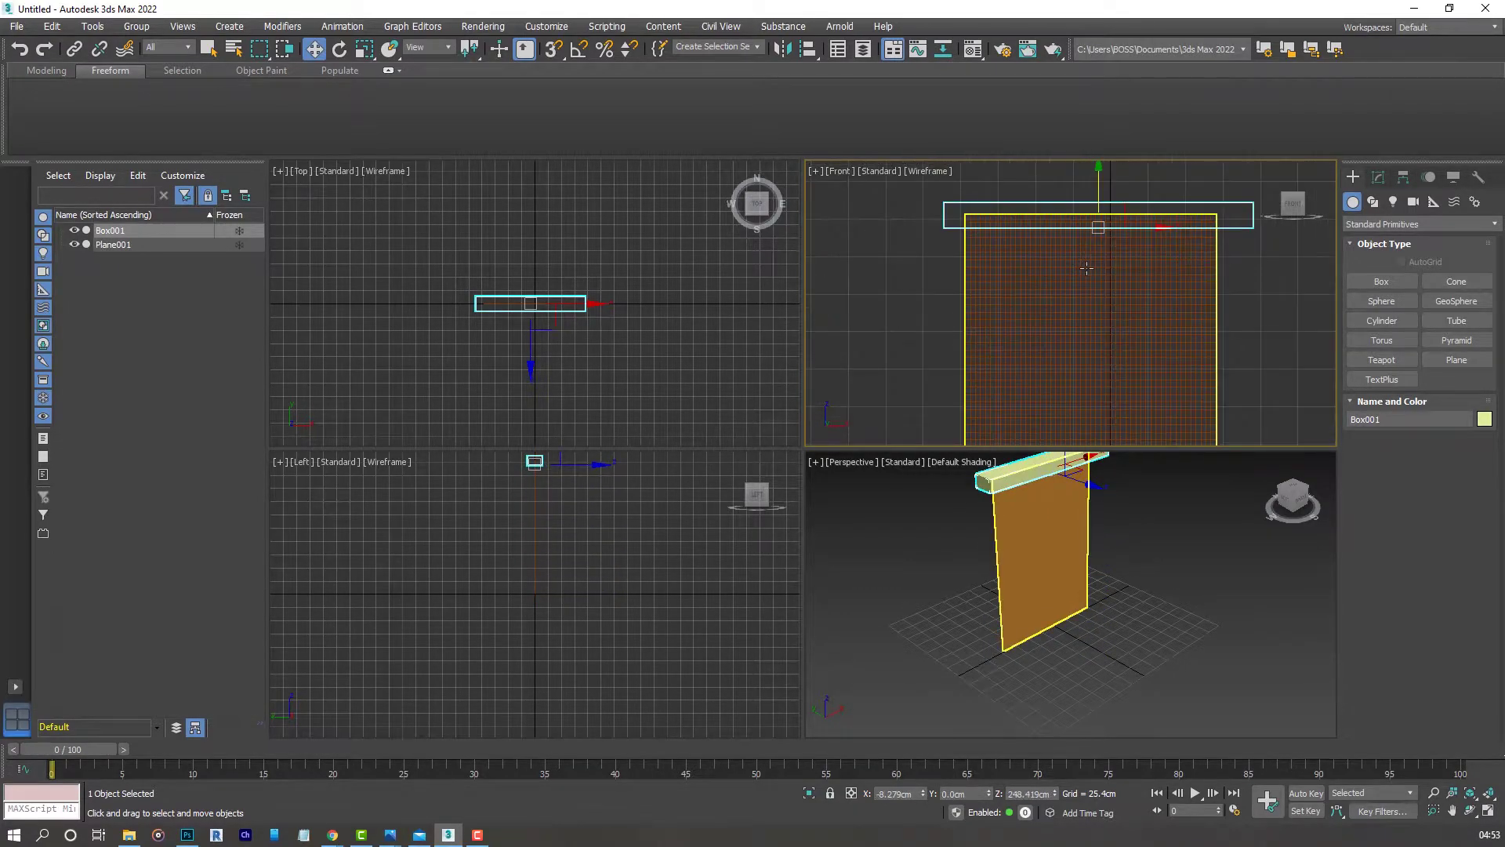
{"action": "middle_click_drag", "start_coordinate": [1021, 261], "coordinate": [943, 249]}
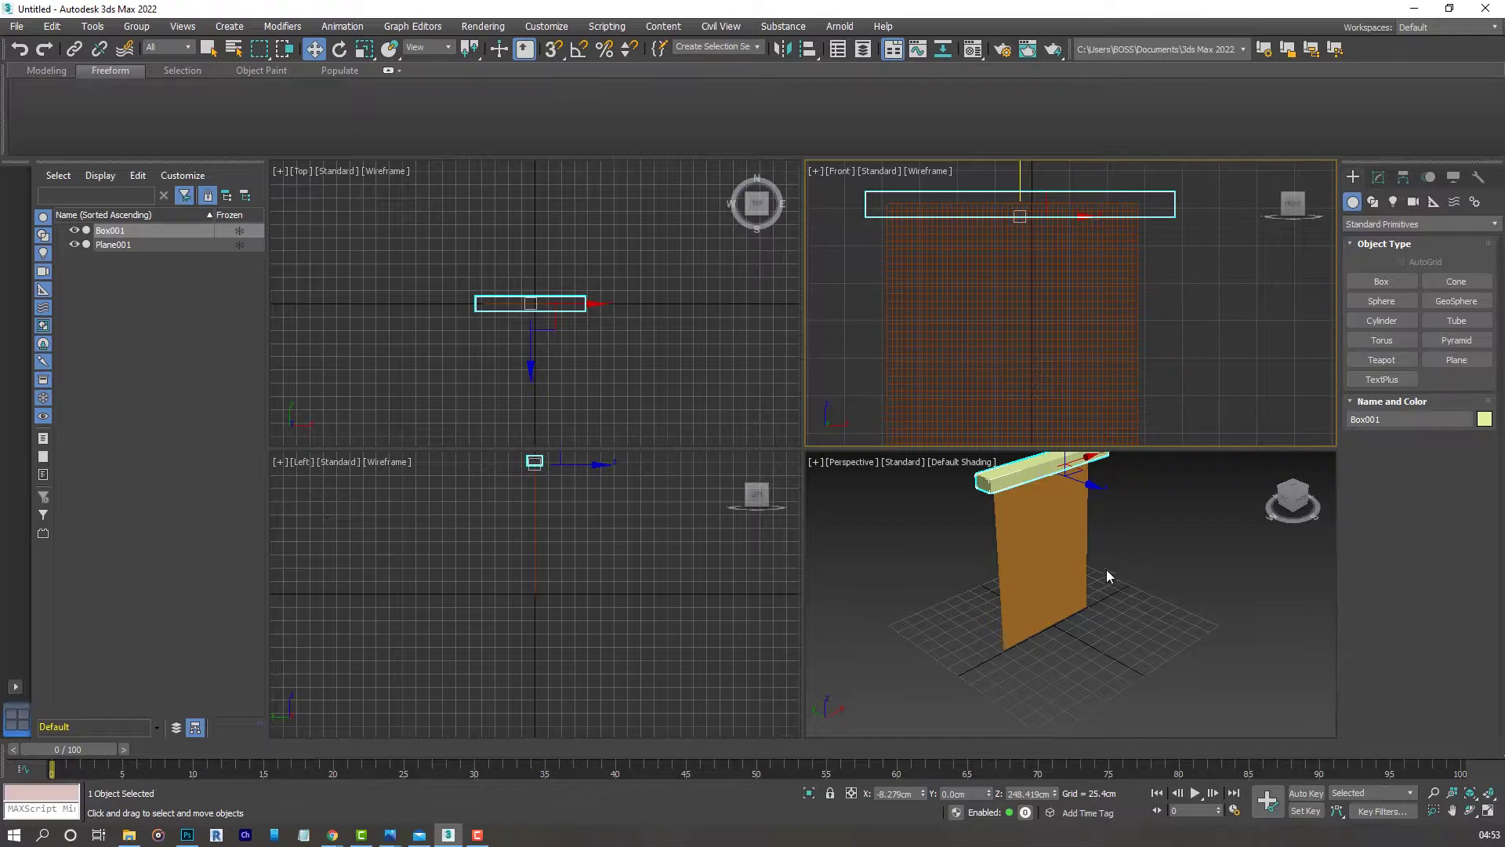
- Convert the plane to an Editable Poly and add a Cloth modifier to it
{"action": "left_click", "coordinate": [1051, 528]}
{"action": "right_click", "coordinate": [1051, 526]}
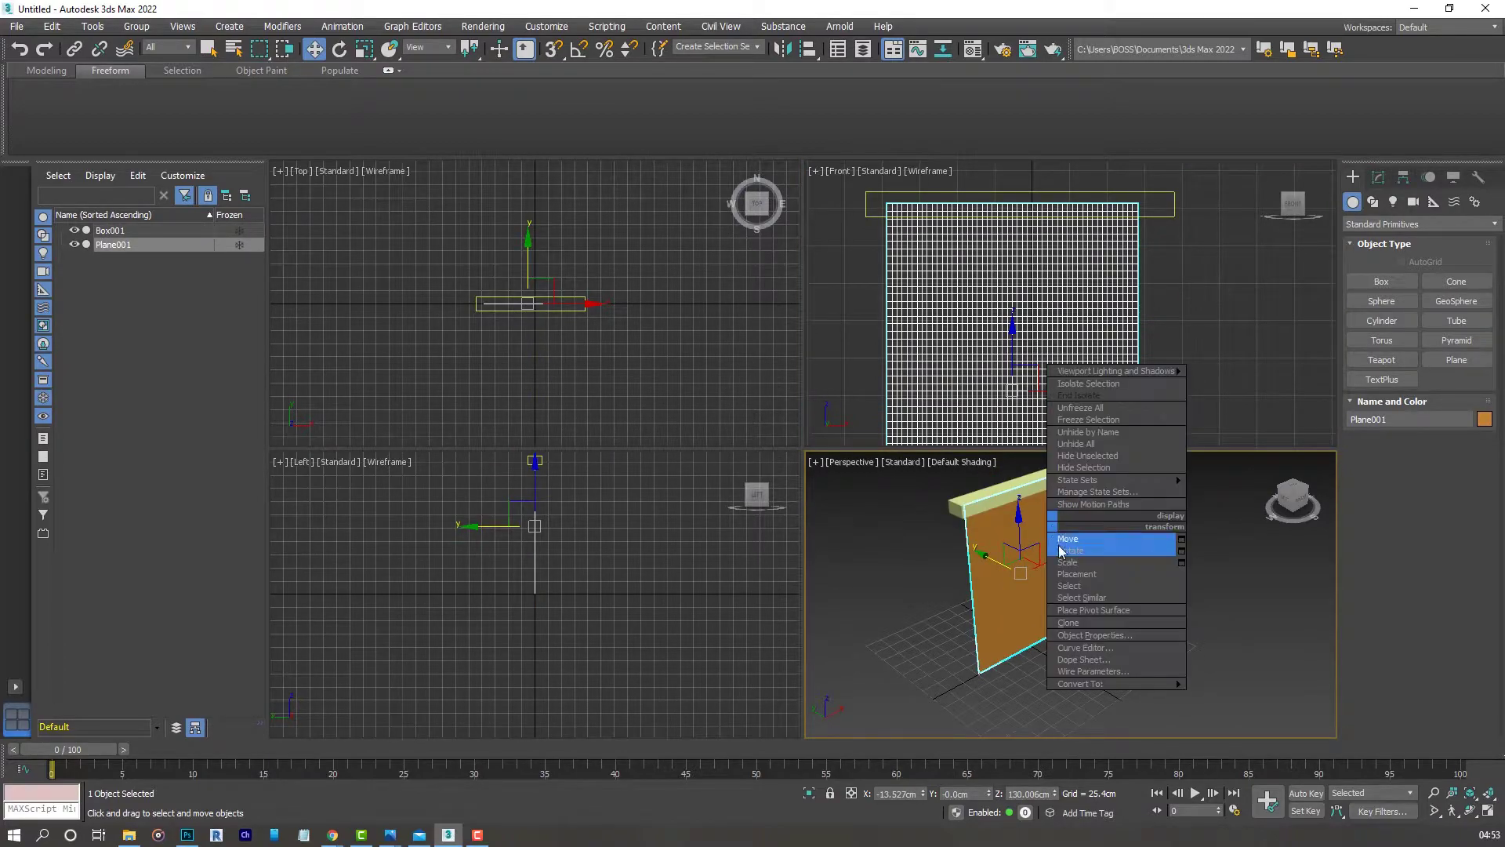
{"action": "mouse_move", "coordinate": [1094, 684]}
{"action": "left_click", "coordinate": [1021, 696]}
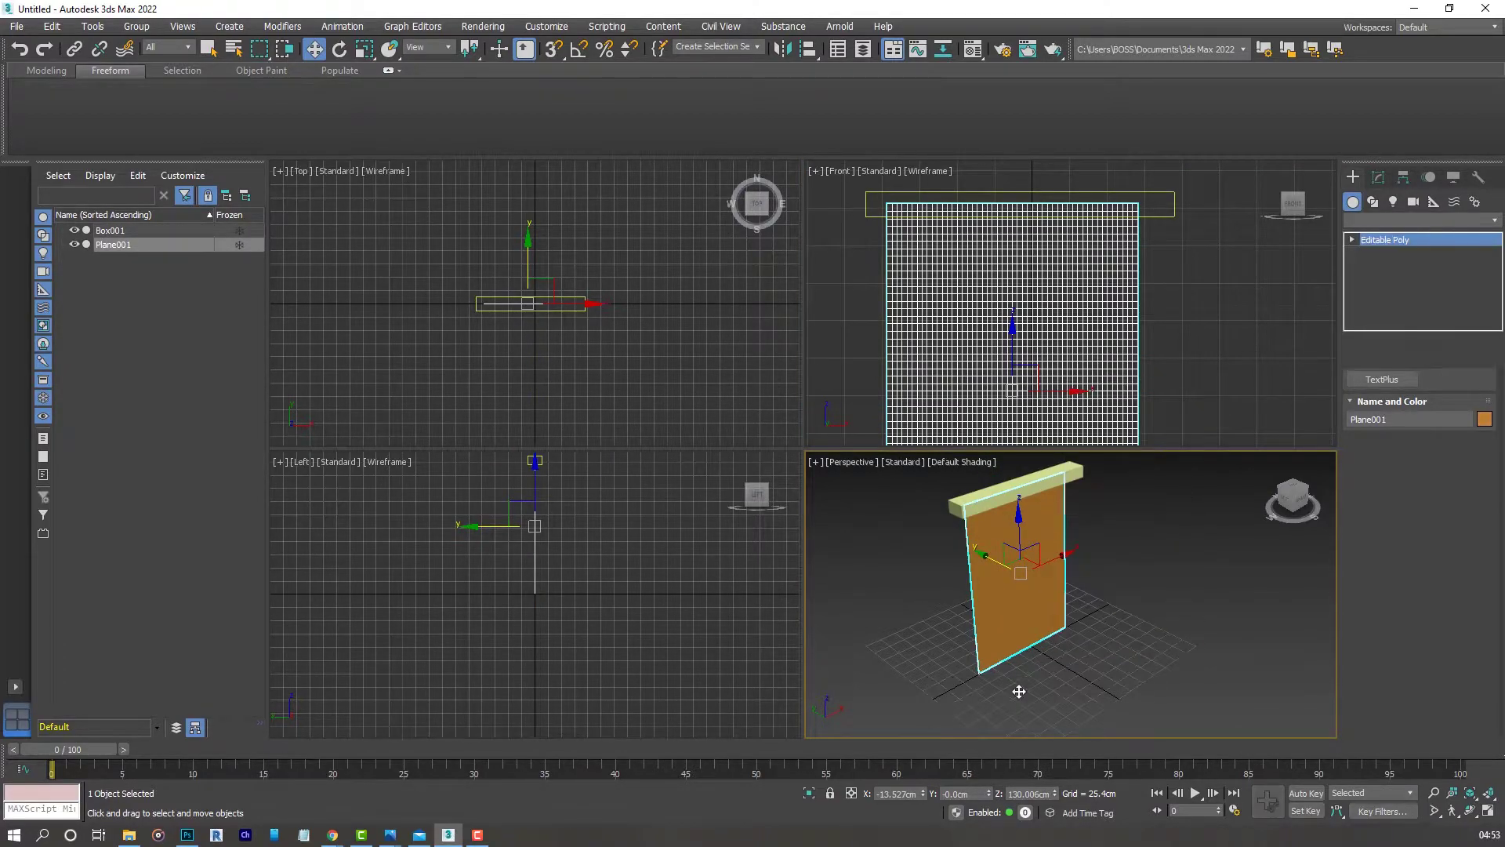
{"action": "left_click", "coordinate": [1497, 220]}
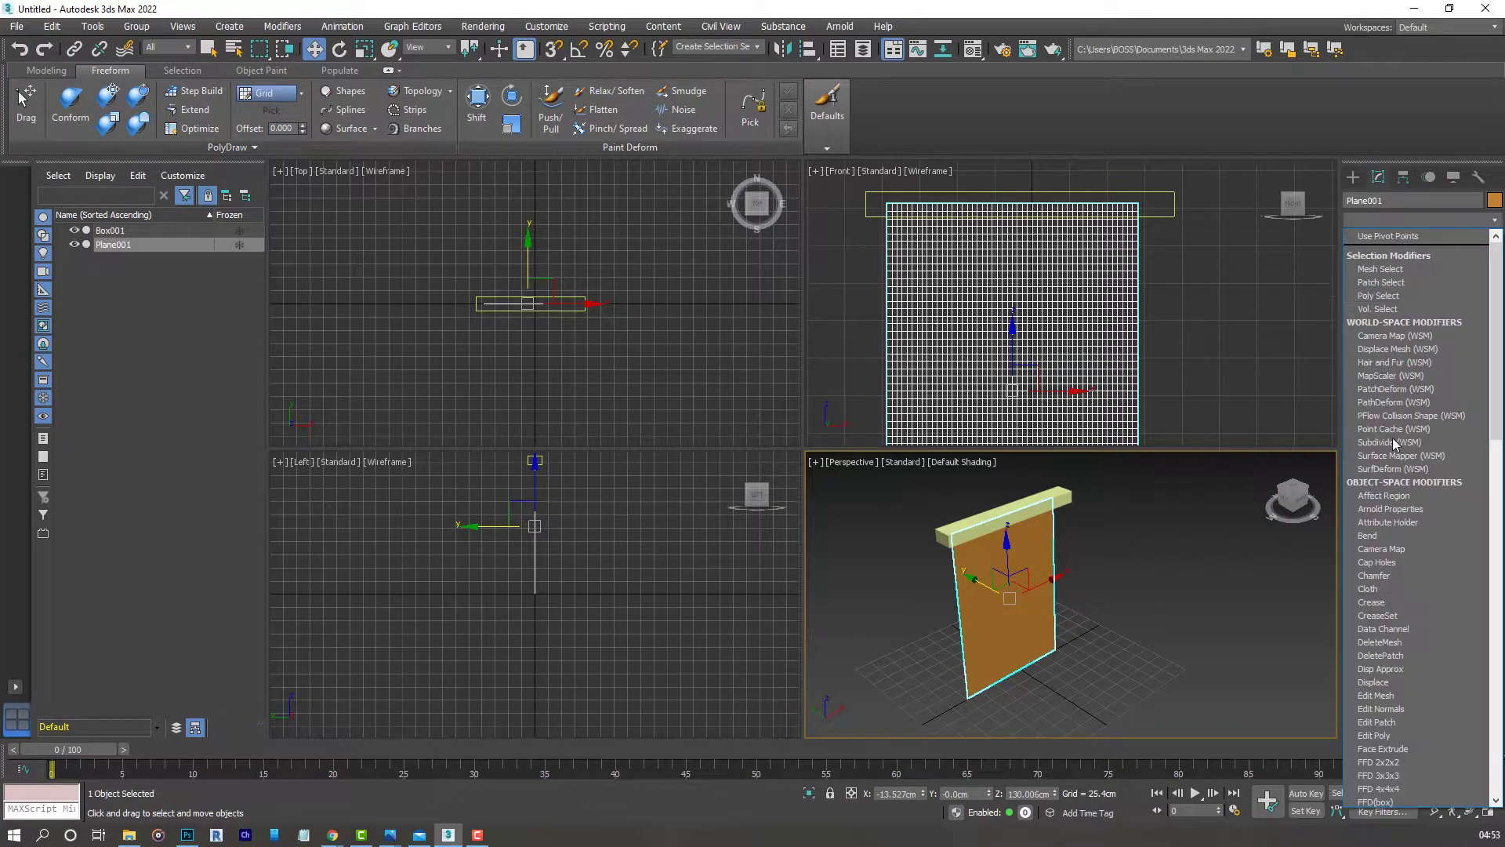
{"action": "left_click", "coordinate": [1384, 588]}
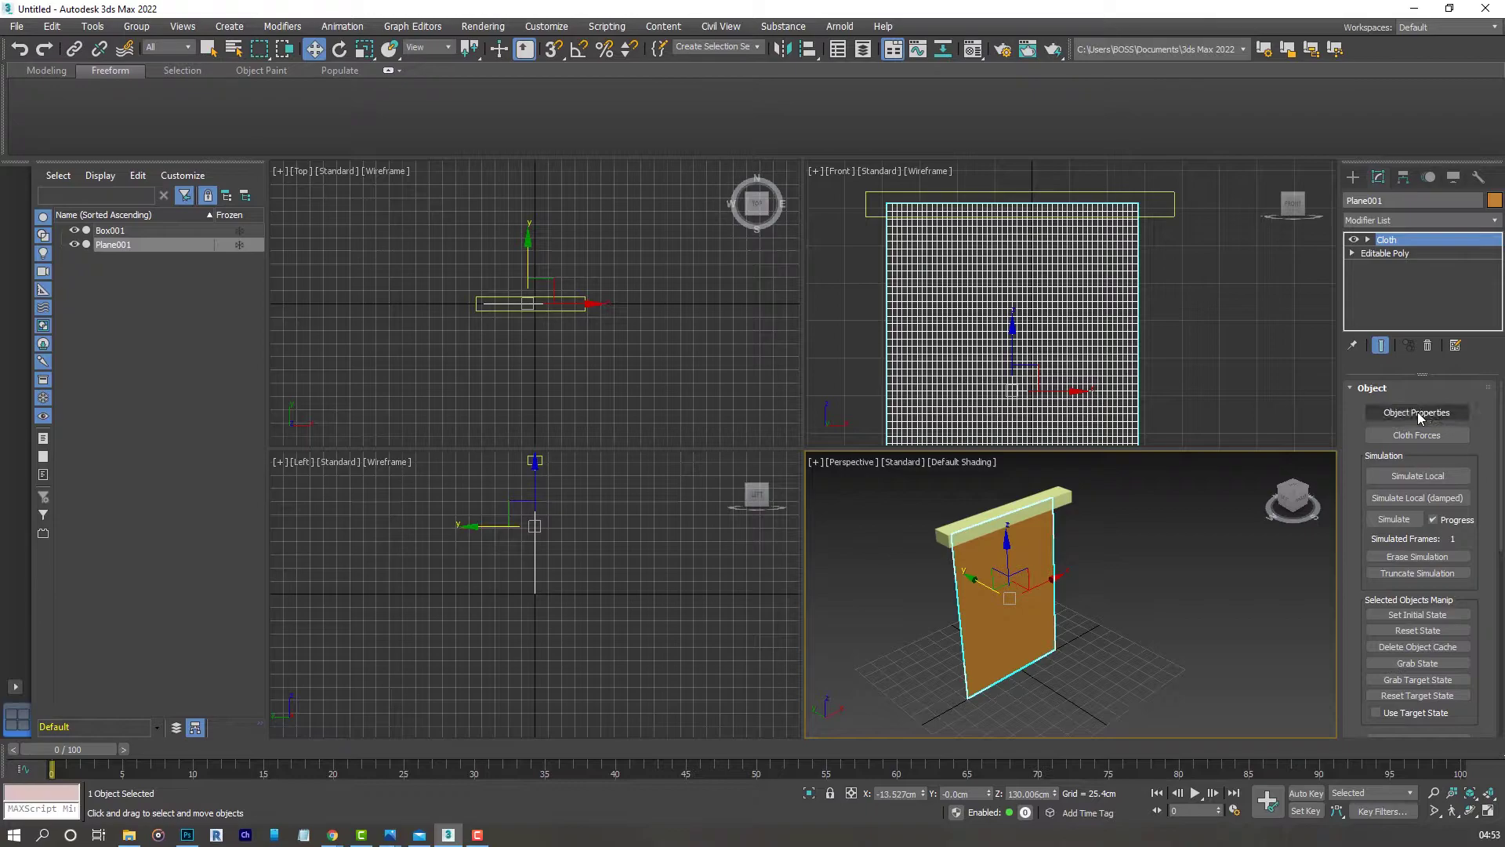
- Define the plane as a Cloth object with the Cotton preset in the cloth object properties
{"action": "left_click", "coordinate": [1417, 412]}
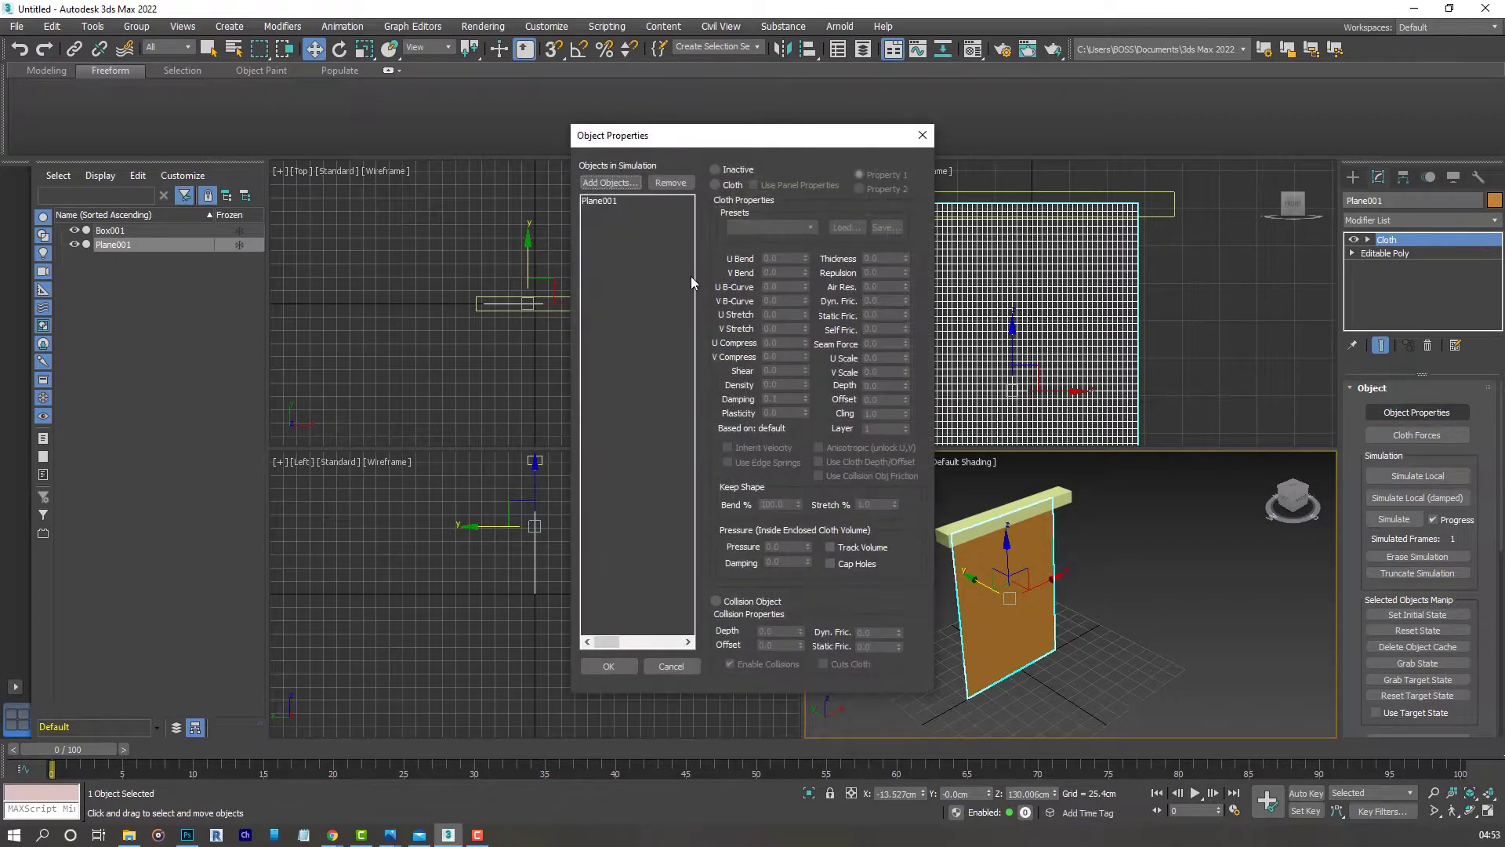
{"action": "left_click", "coordinate": [595, 200]}
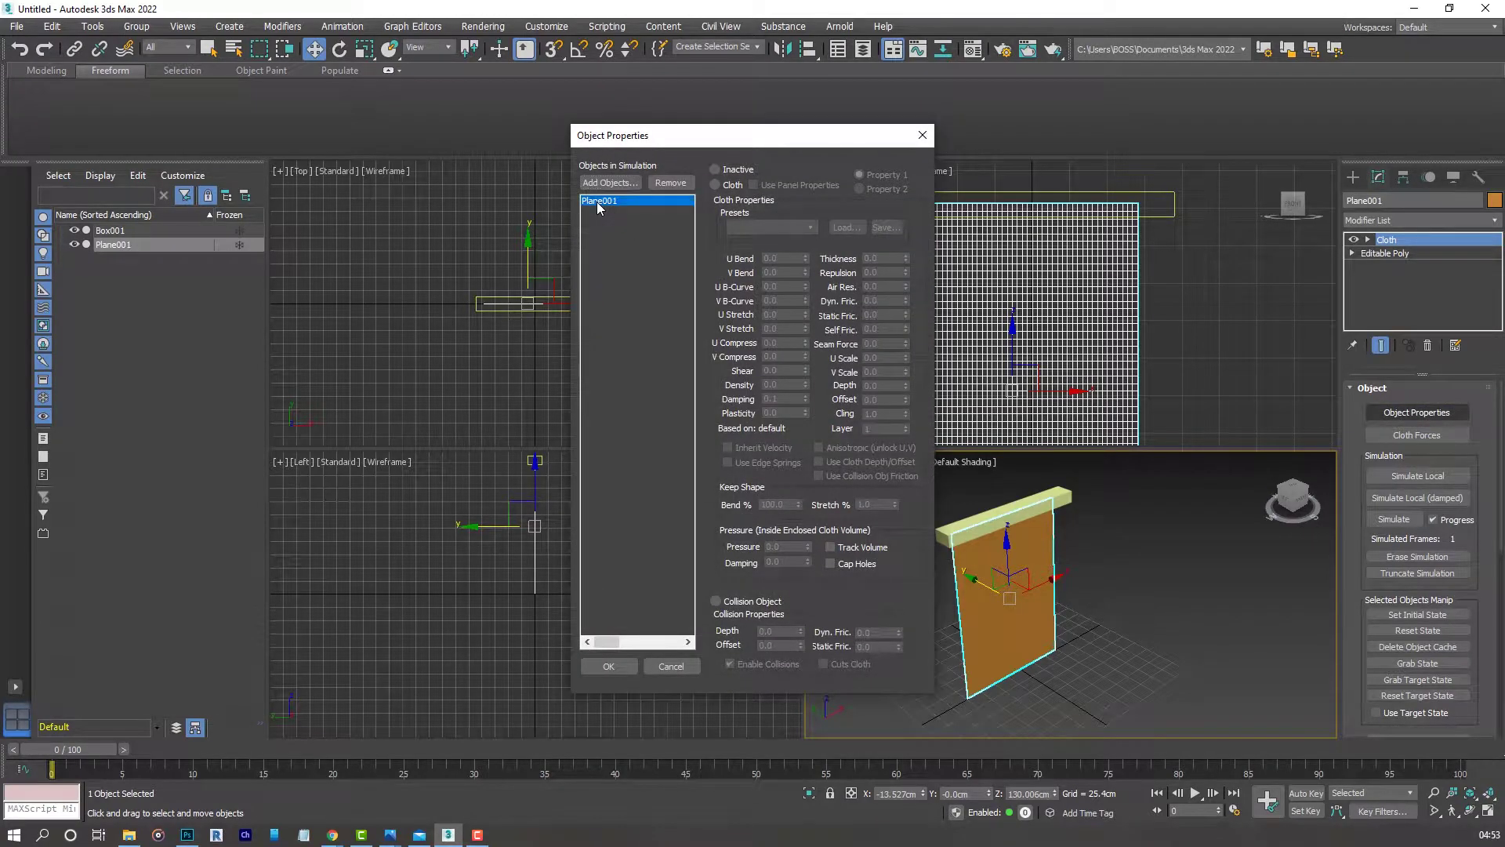
{"action": "left_click", "coordinate": [715, 185]}
{"action": "left_click", "coordinate": [803, 228]}
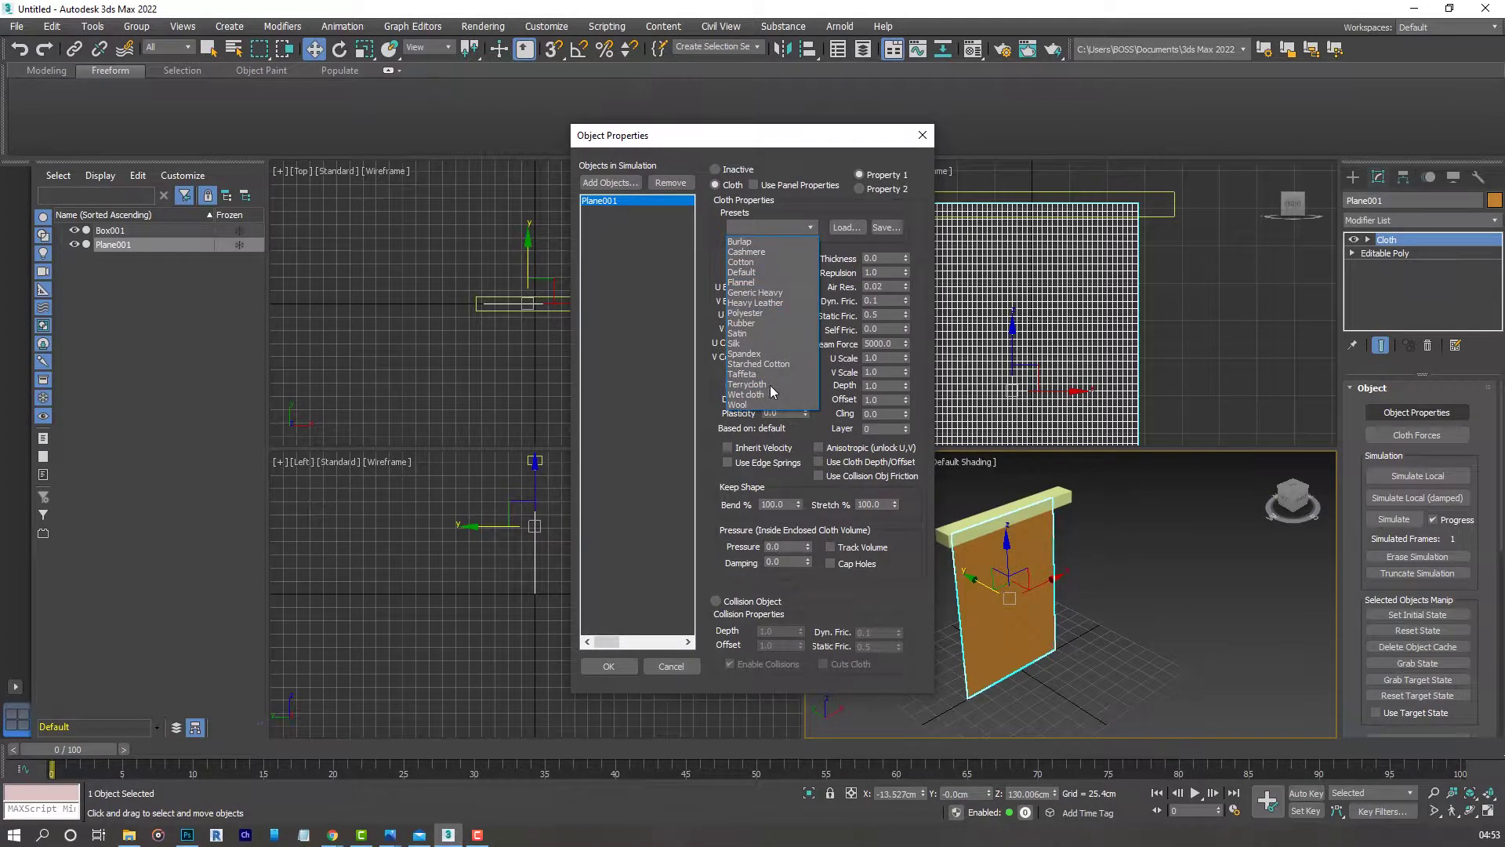
{"action": "left_click", "coordinate": [740, 262]}
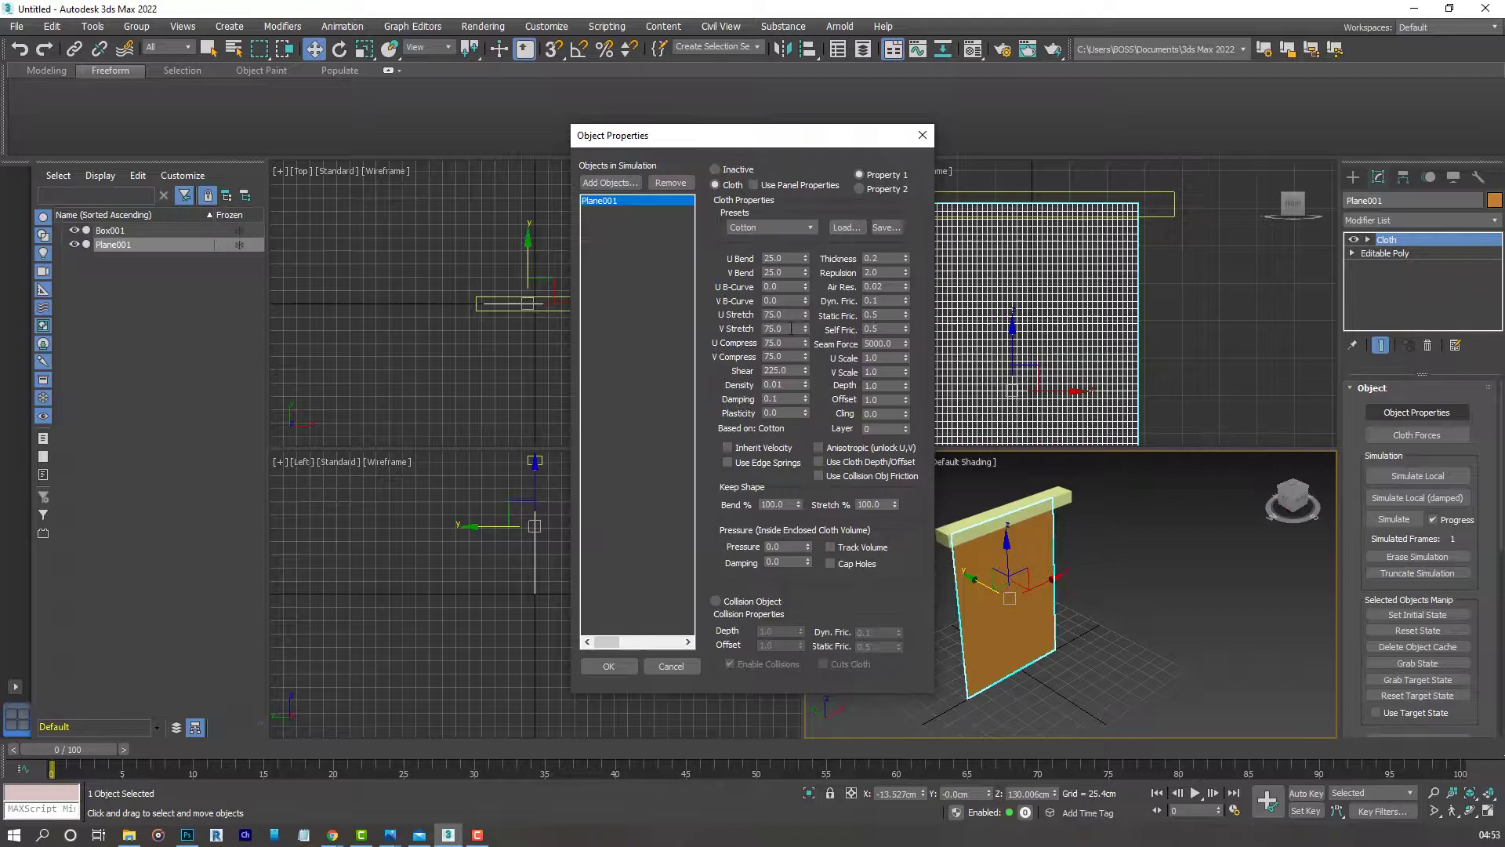
{"action": "left_click", "coordinate": [612, 666]}
- Make a cloth vertex group named "top" from the uppermost row of the plane's vertices
{"action": "middle_click_drag", "start_coordinate": [978, 601], "coordinate": [967, 602]}
{"action": "left_click", "coordinate": [1367, 239]}
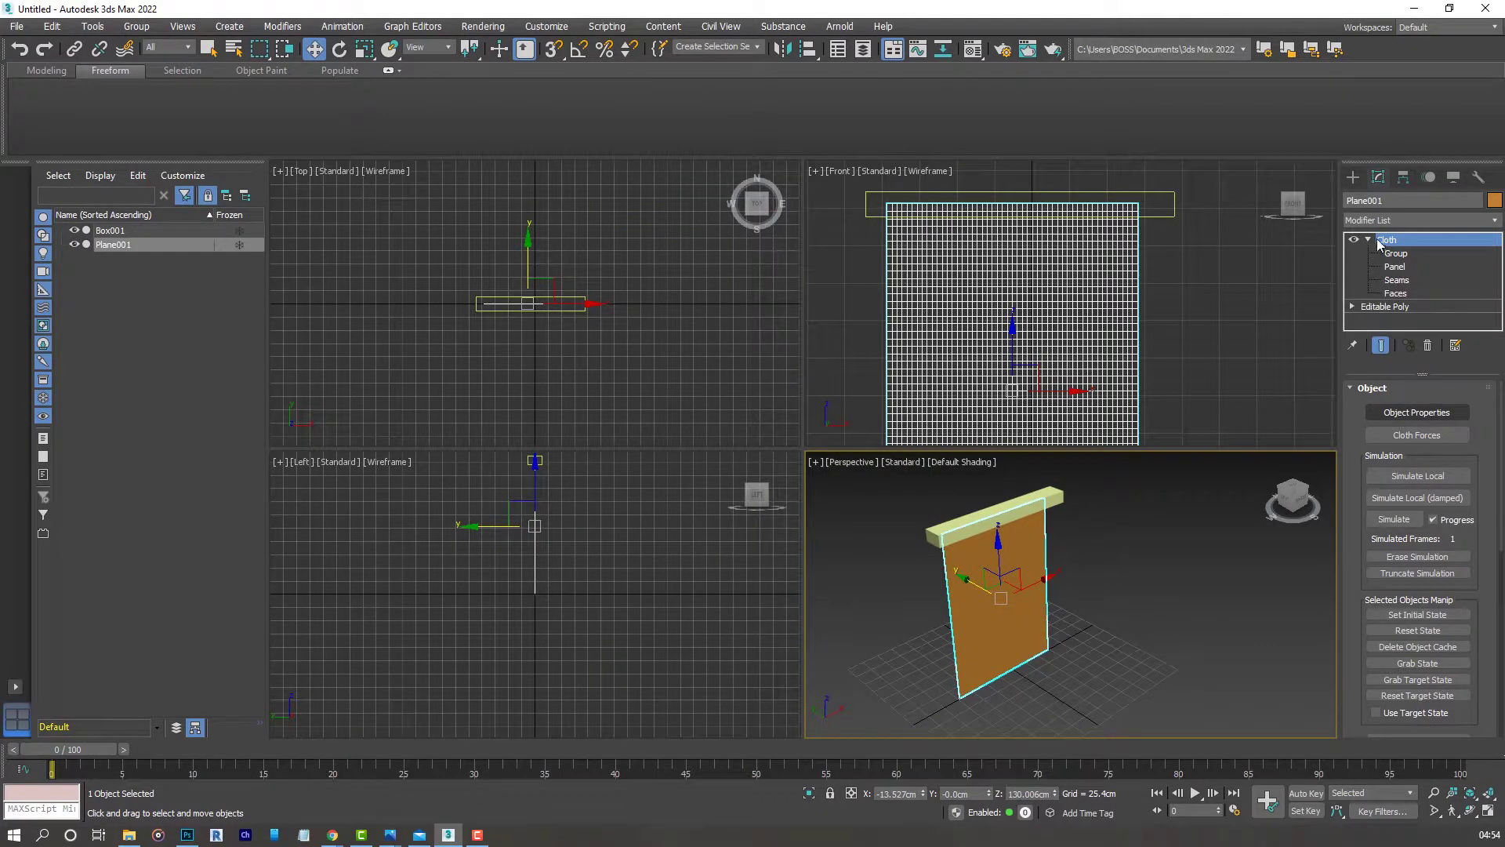
{"action": "left_click", "coordinate": [1395, 253]}
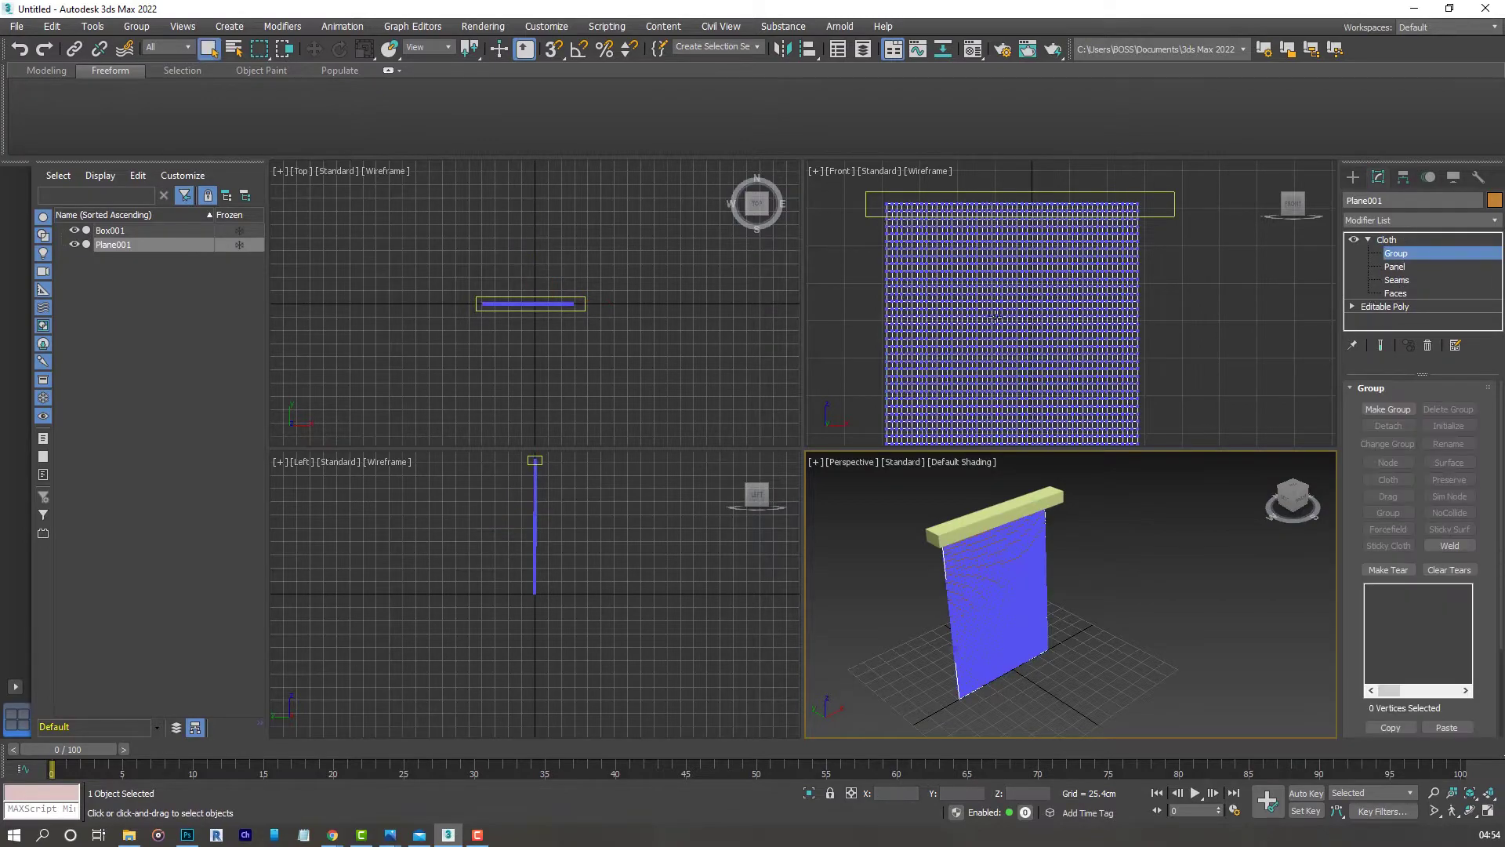
{"action": "middle_click_drag", "start_coordinate": [988, 273], "coordinate": [1002, 319]}
{"action": "scroll", "coordinate": [987, 287], "scroll_direction": "up", "scroll_amount": 2}
{"action": "middle_click_drag", "start_coordinate": [991, 257], "coordinate": [996, 261]}
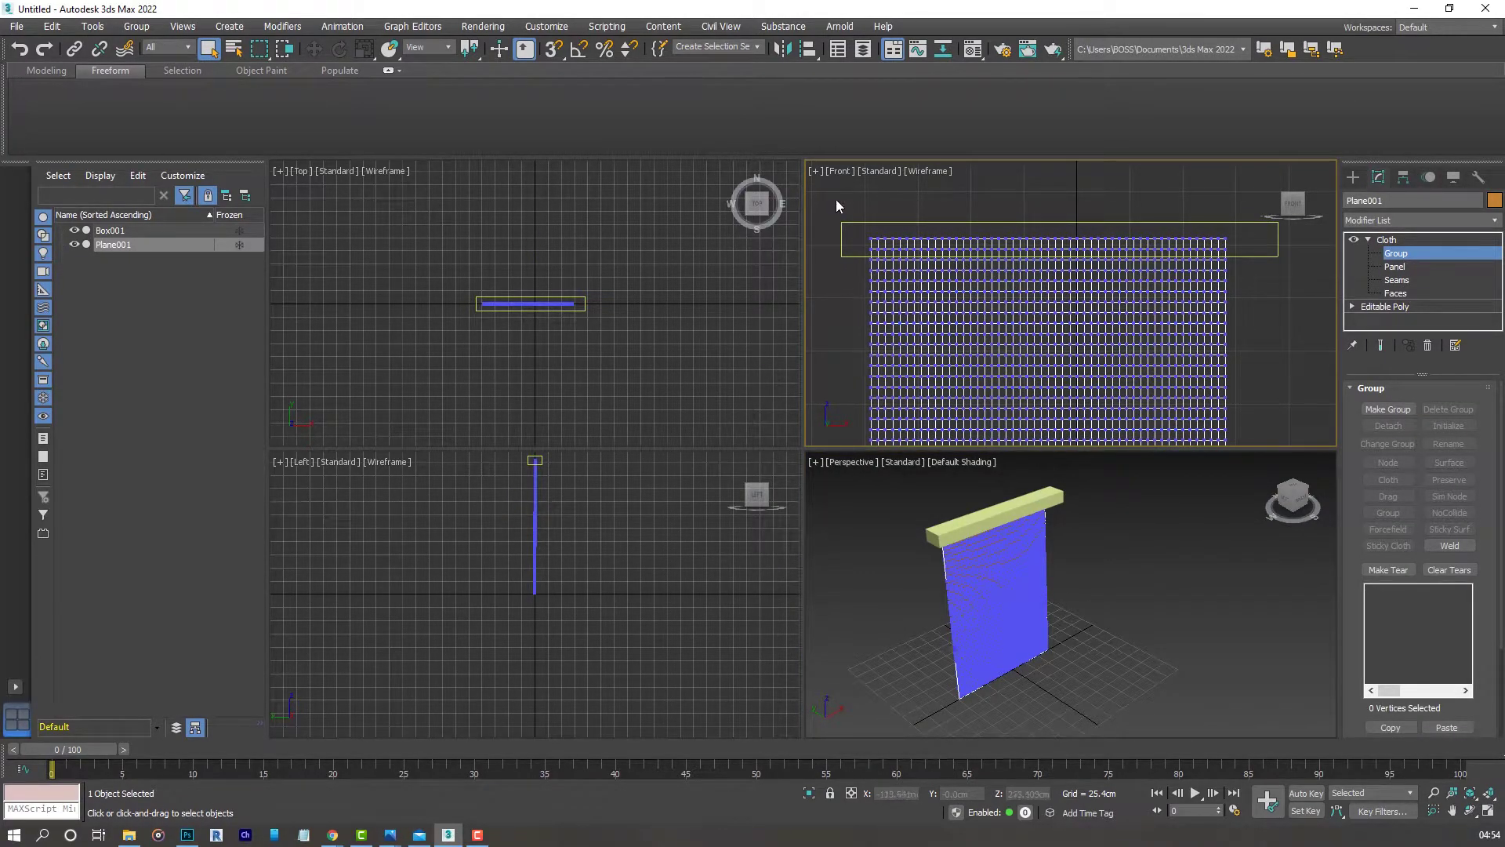
{"action": "left_click_drag", "start_coordinate": [832, 196], "coordinate": [1141, 265]}
{"action": "left_click_drag", "start_coordinate": [1284, 251], "coordinate": [1292, 249]}
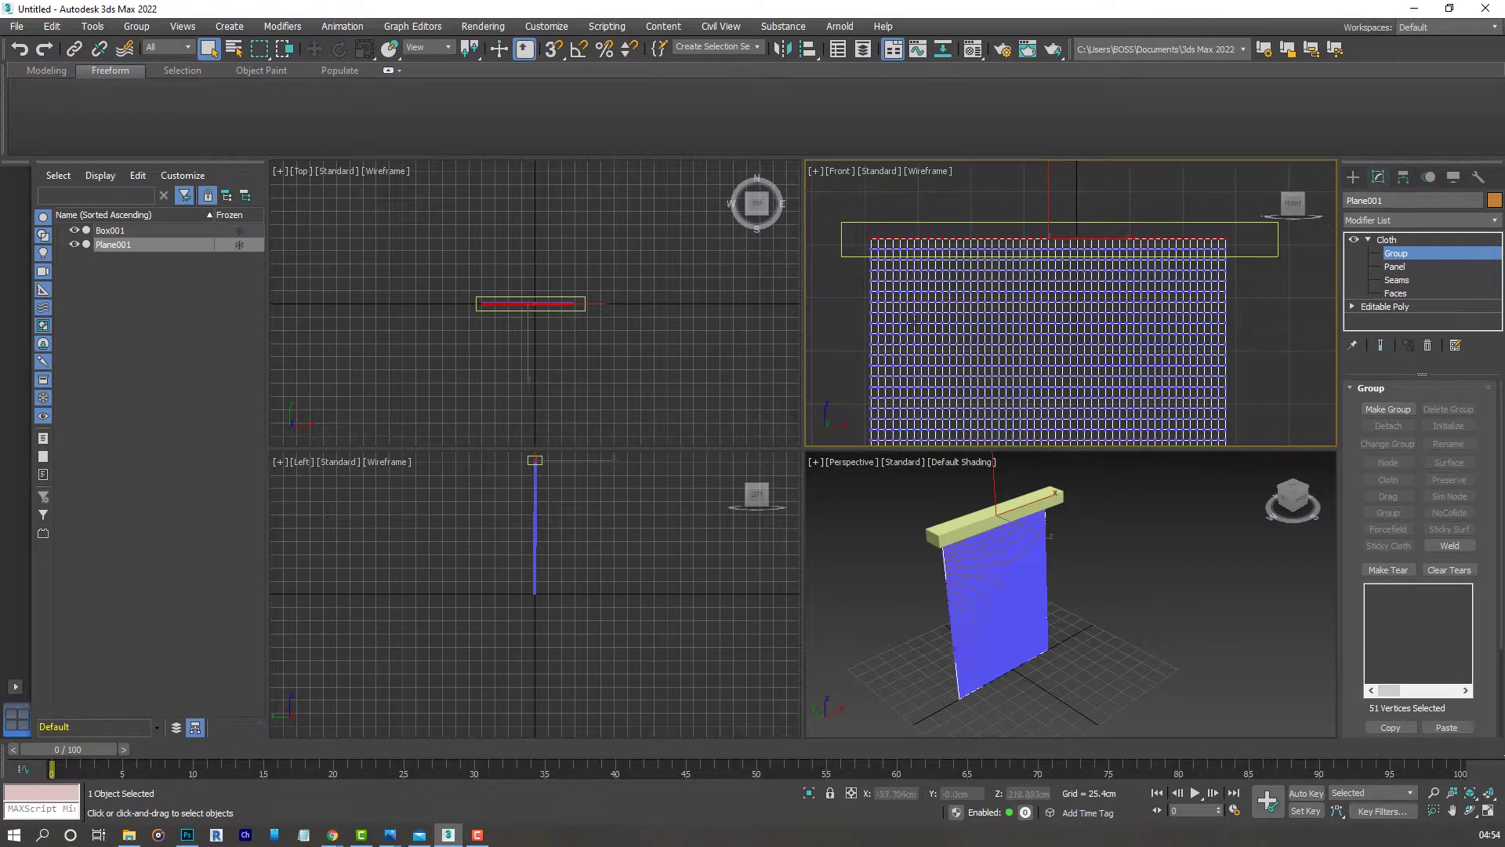
{"action": "left_click", "coordinate": [1387, 411]}
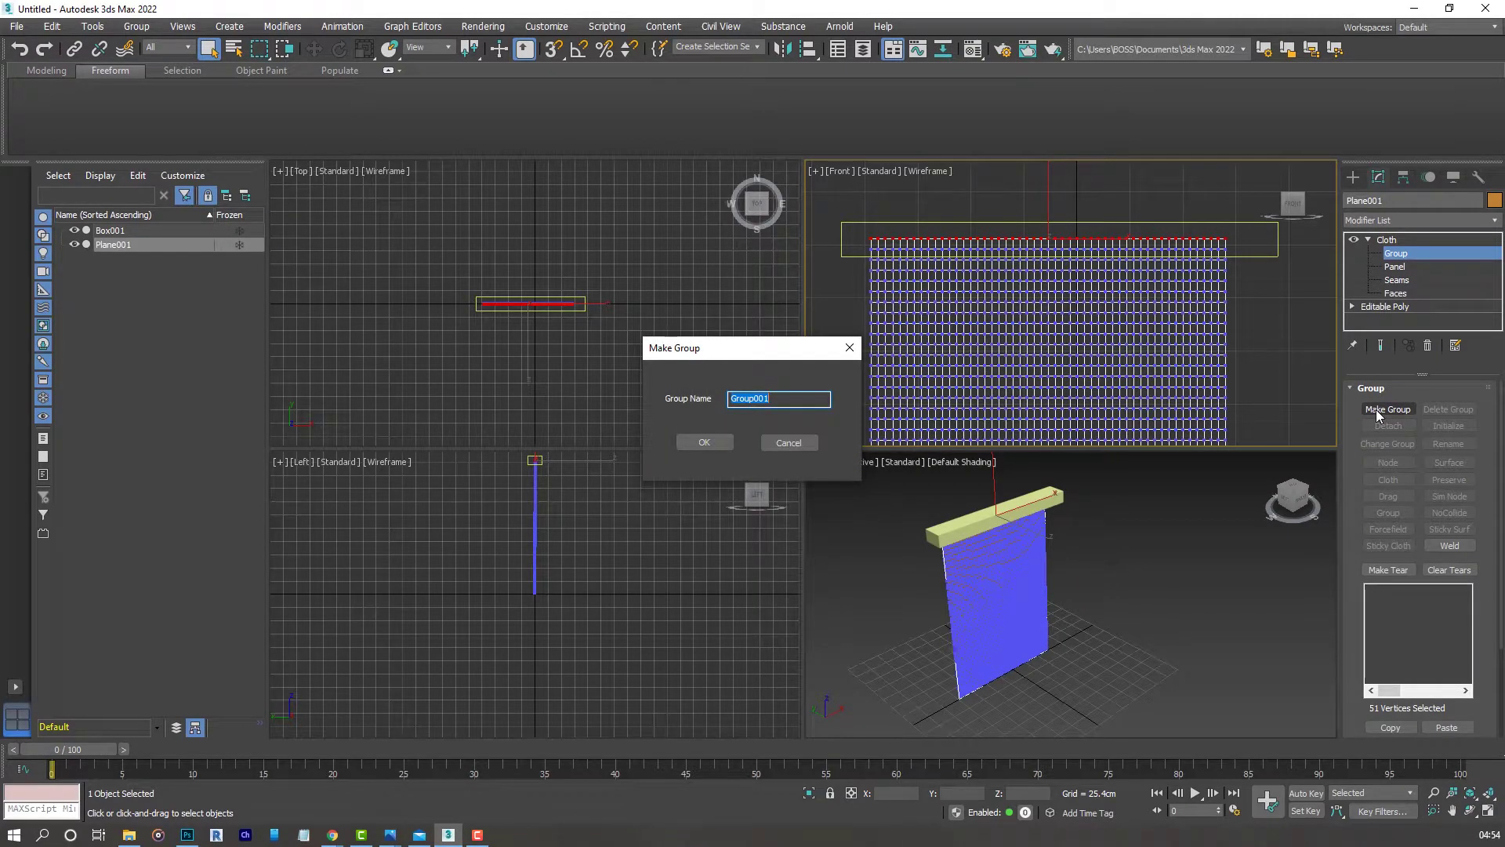
{"action": "type", "text": "top"}
{"action": "left_click", "coordinate": [696, 442]}
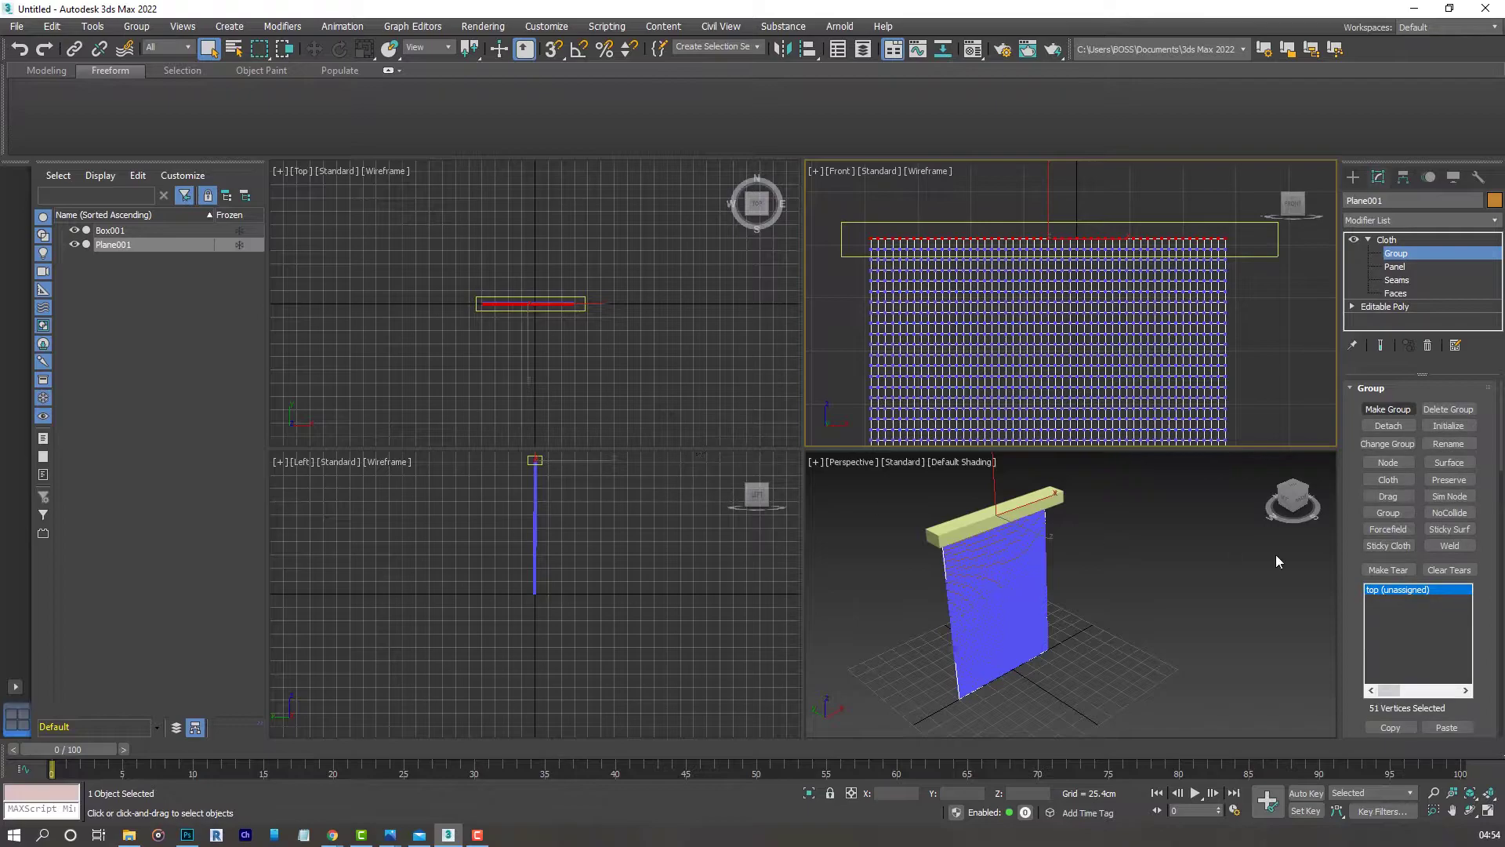
- Attach the "top" vertex group to the box with a Node constraint
{"action": "left_click", "coordinate": [1381, 462]}
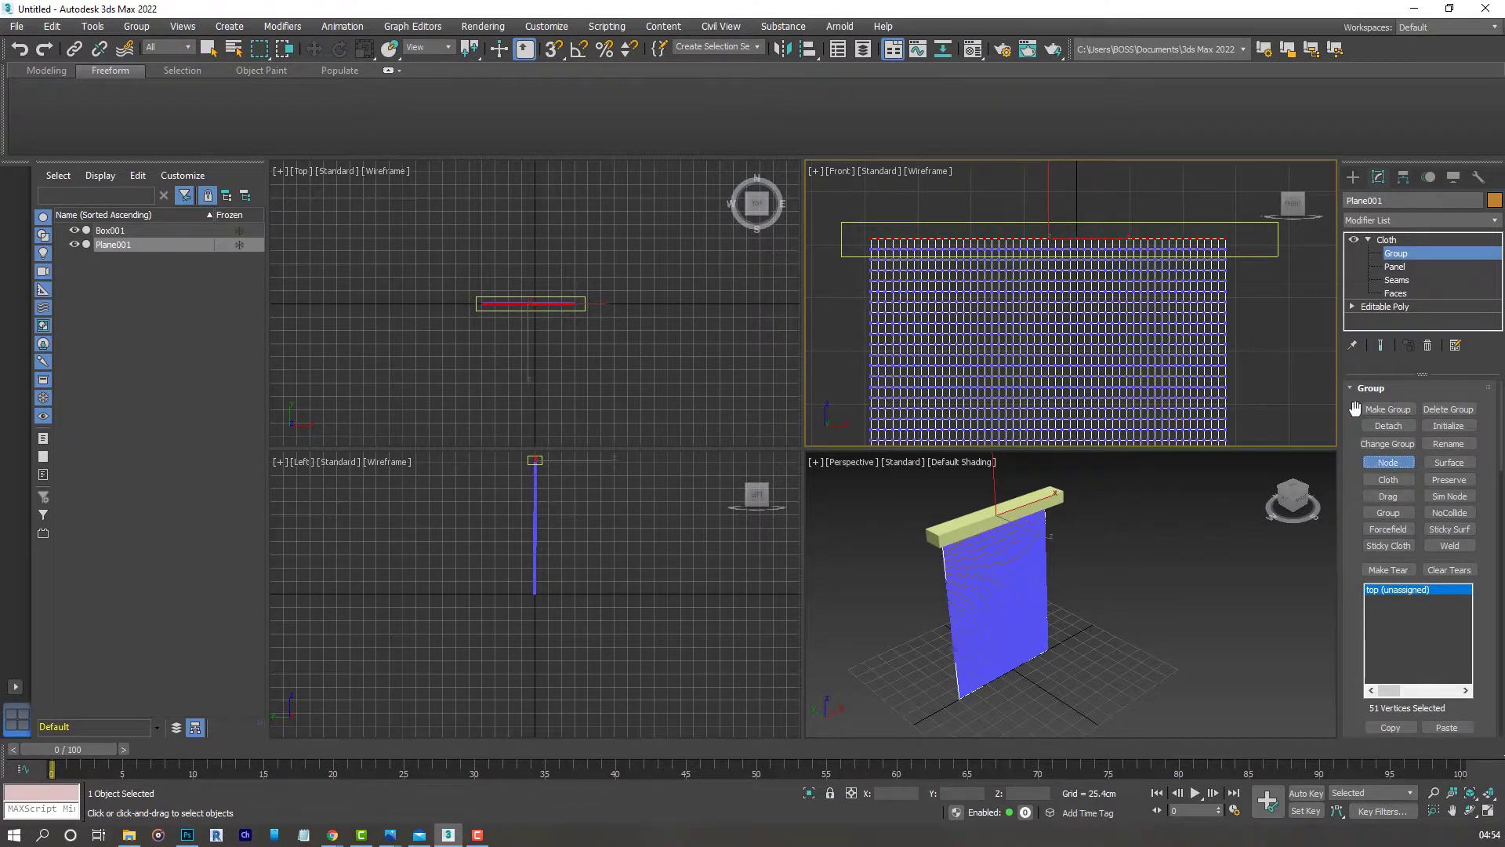
{"action": "left_click", "coordinate": [1212, 218]}
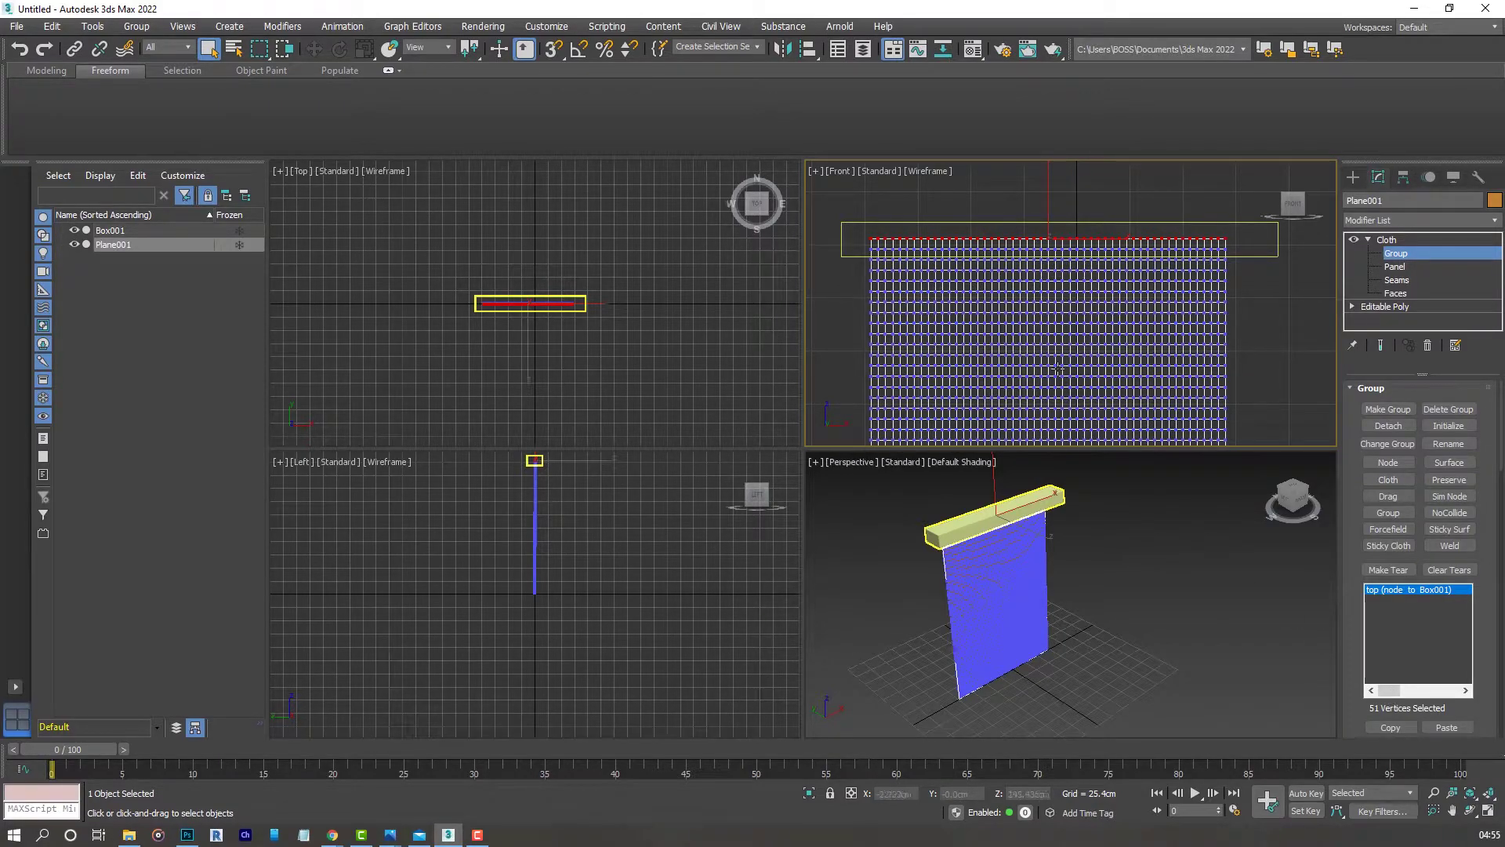
{"action": "scroll", "coordinate": [1019, 275], "scroll_direction": "down", "scroll_amount": 3}
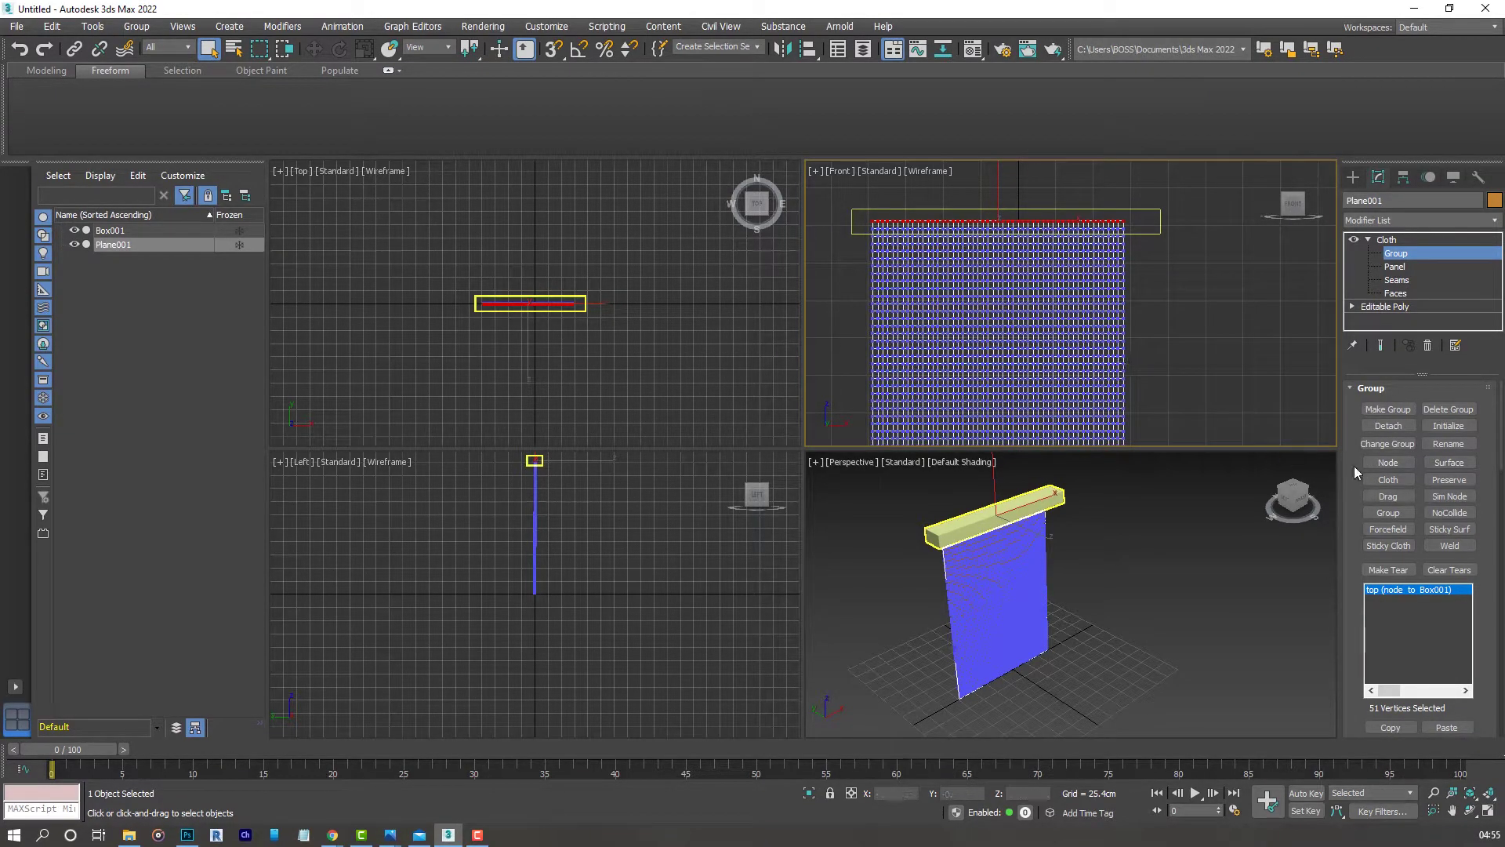
- Set the cloth simulation's cm/unit to 3 and enable Self Collision with a value of 2
{"action": "left_click", "coordinate": [1386, 239]}
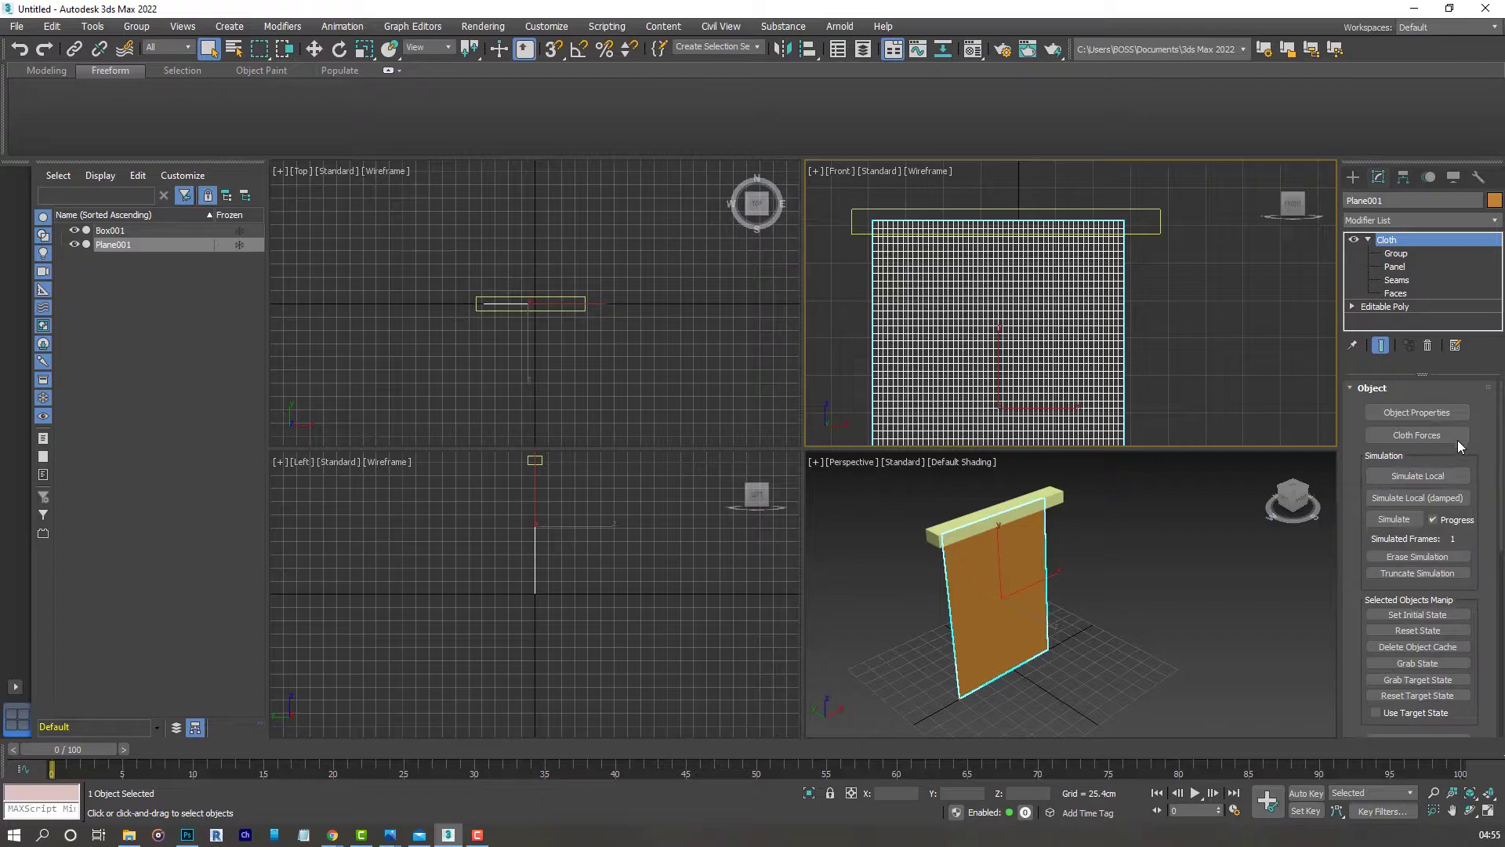
{"action": "scroll", "coordinate": [1360, 478], "scroll_direction": "down", "scroll_amount": 3}
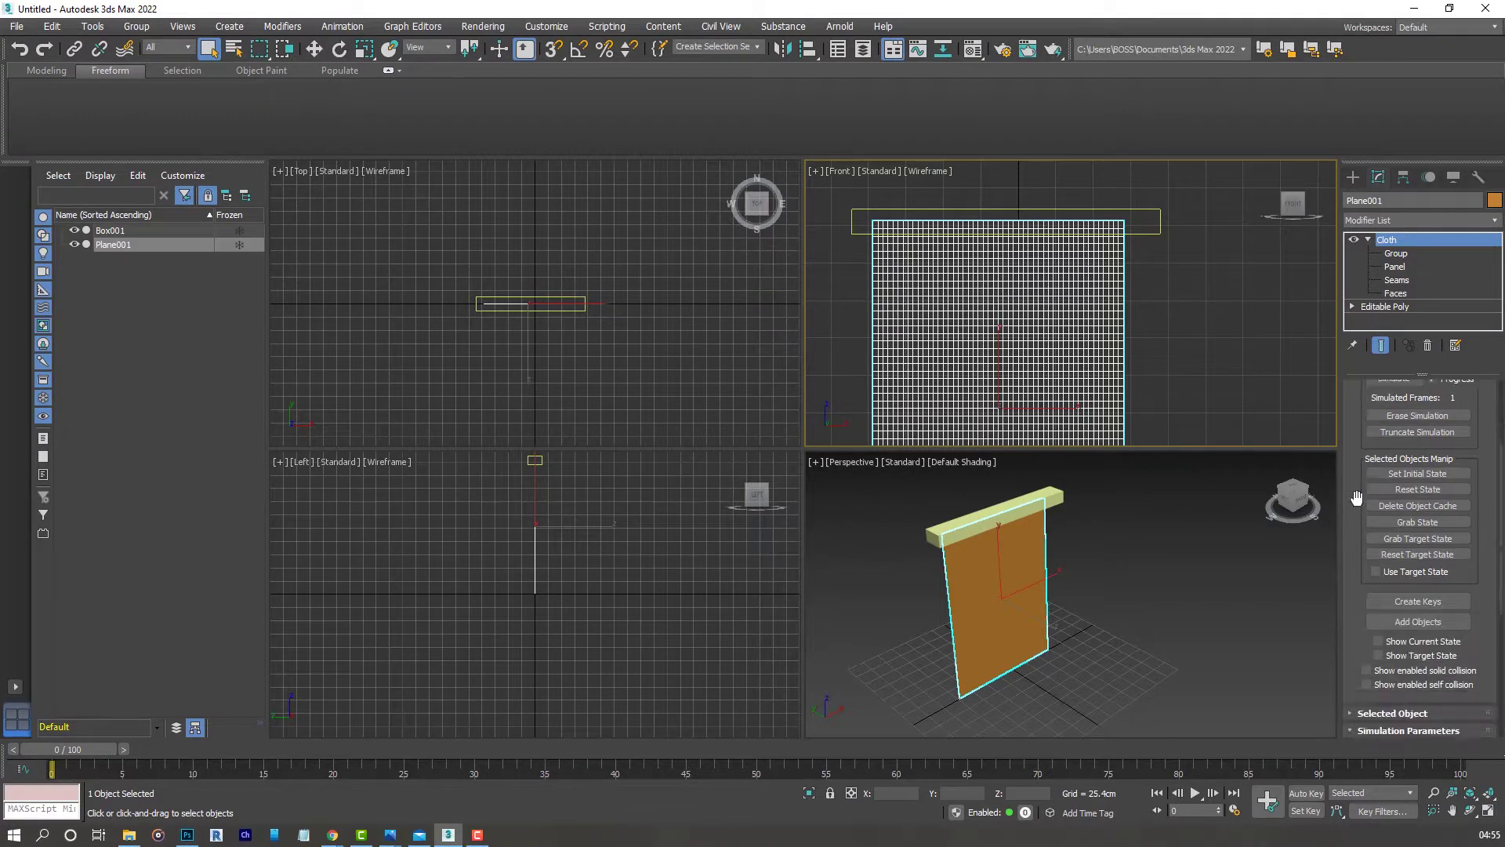
{"action": "scroll", "coordinate": [1360, 502], "scroll_direction": "down", "scroll_amount": 6}
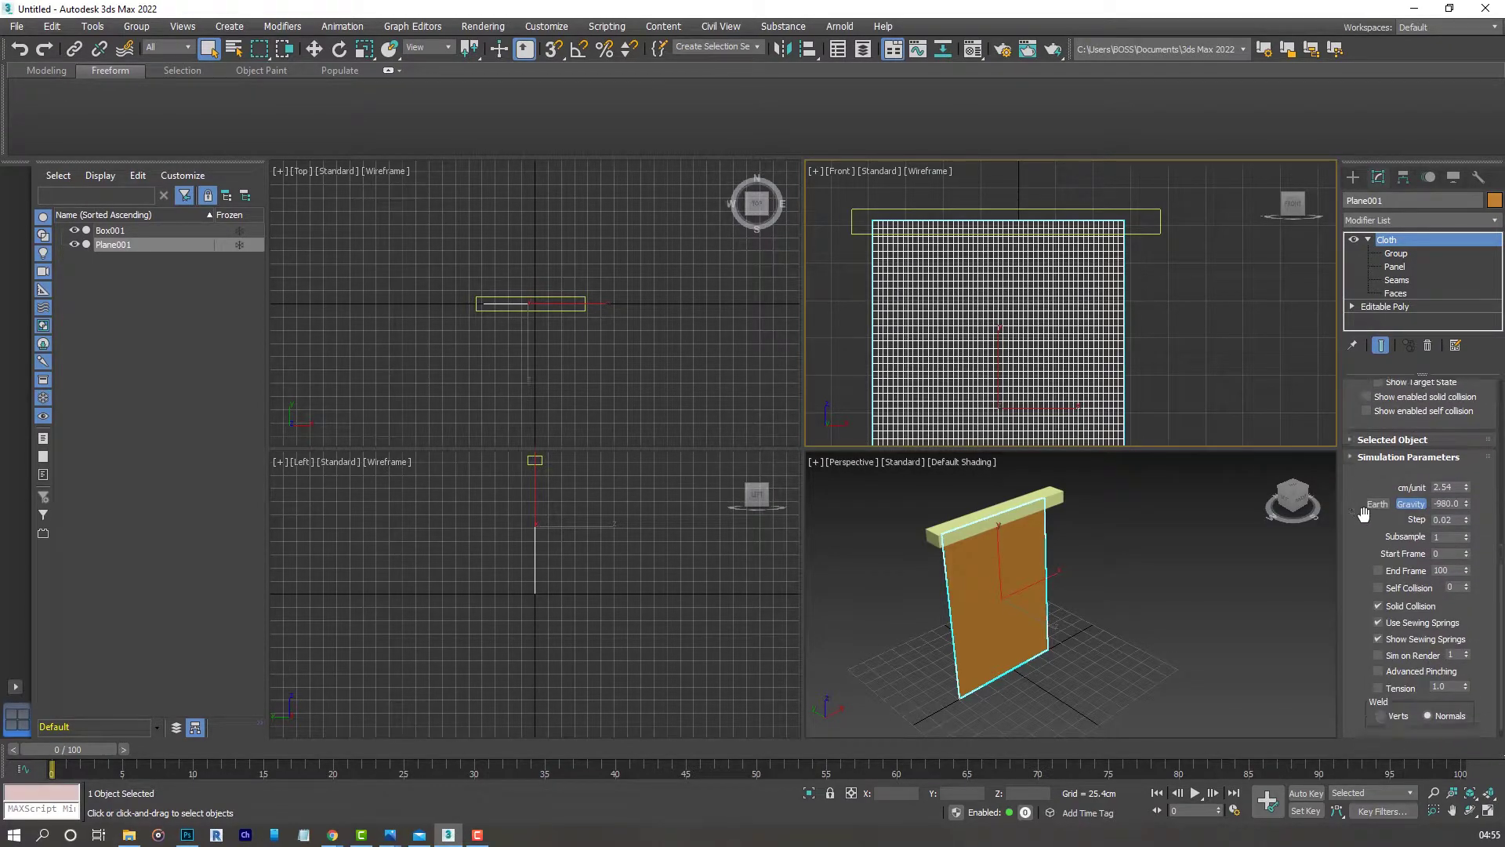
{"action": "double_click", "coordinate": [1458, 487]}
{"action": "type", "text": "3"}
{"action": "key", "text": "Return"}
{"action": "left_click", "coordinate": [1377, 589]}
{"action": "right_click", "coordinate": [1116, 544]}
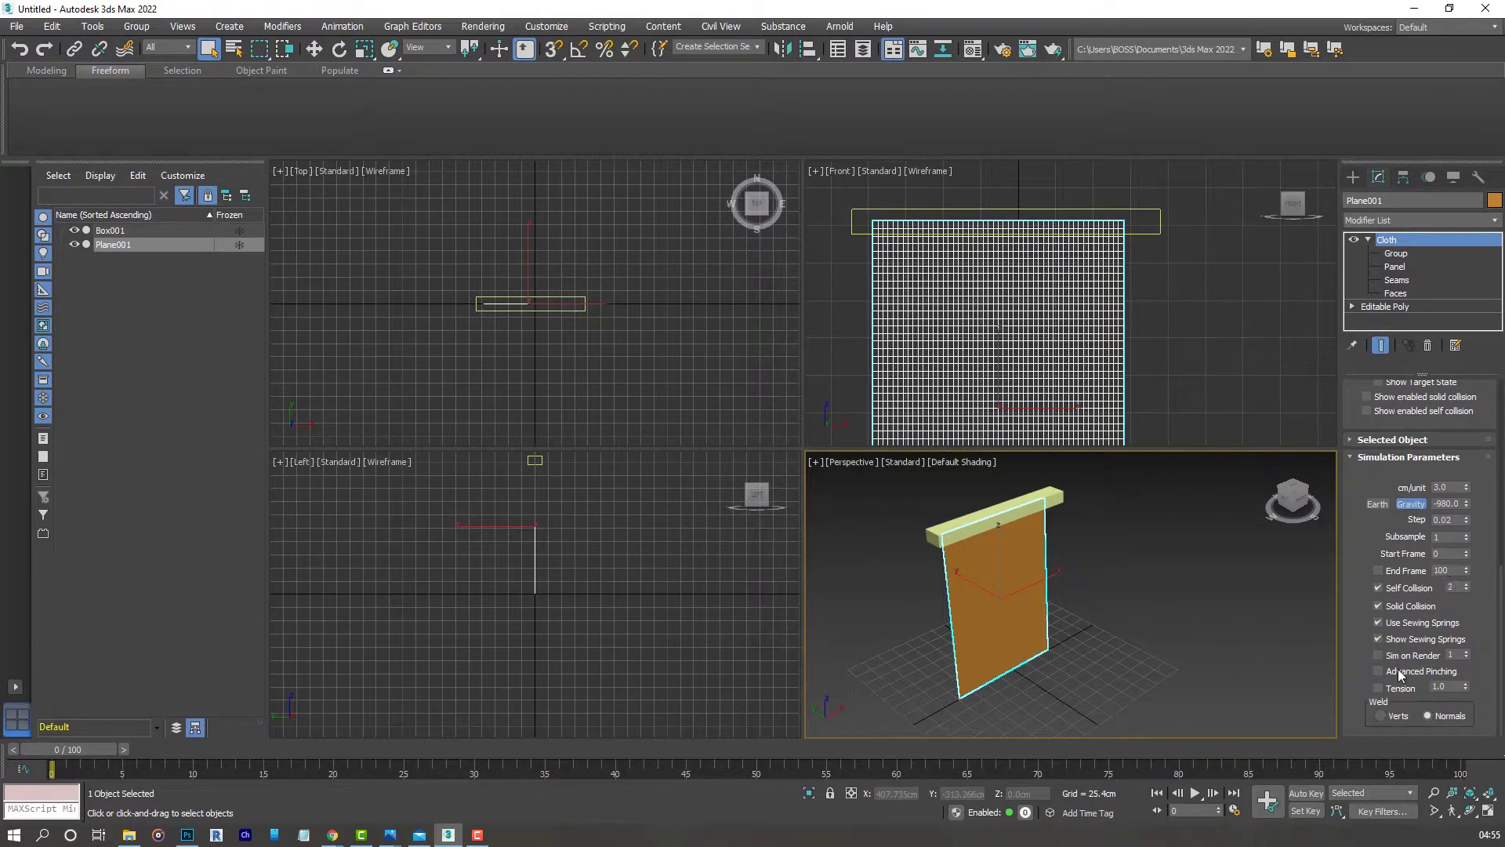
- Start a local simulation of the cloth plane
{"action": "middle_click_drag", "start_coordinate": [1103, 657], "coordinate": [1099, 633]}
{"action": "scroll", "coordinate": [1360, 625], "scroll_direction": "up", "scroll_amount": 8}
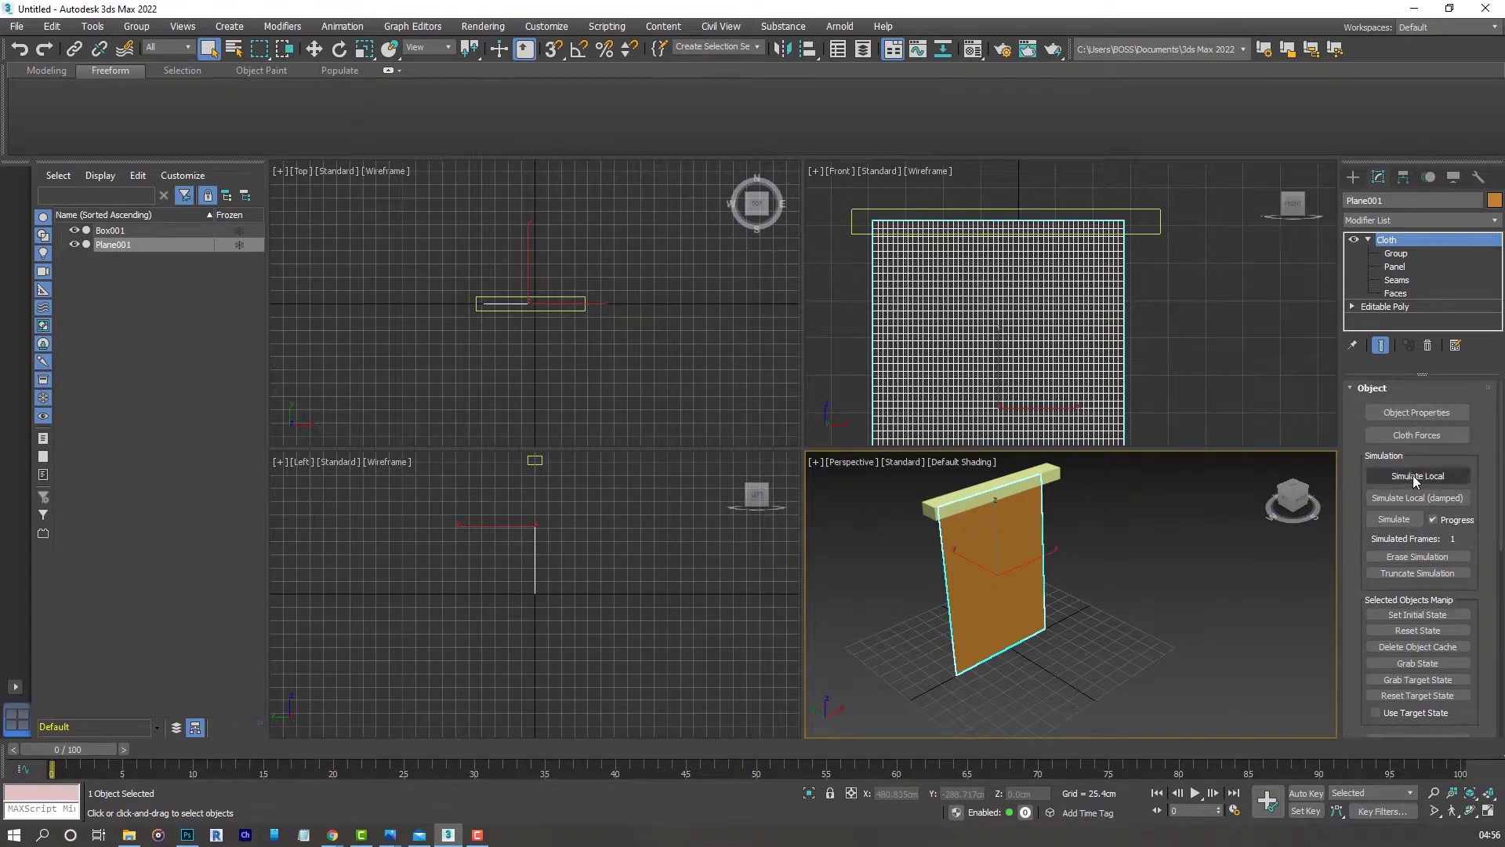
{"action": "left_click", "coordinate": [1416, 476]}
{"action": "scroll", "coordinate": [1029, 549], "scroll_direction": "down", "scroll_amount": 3}
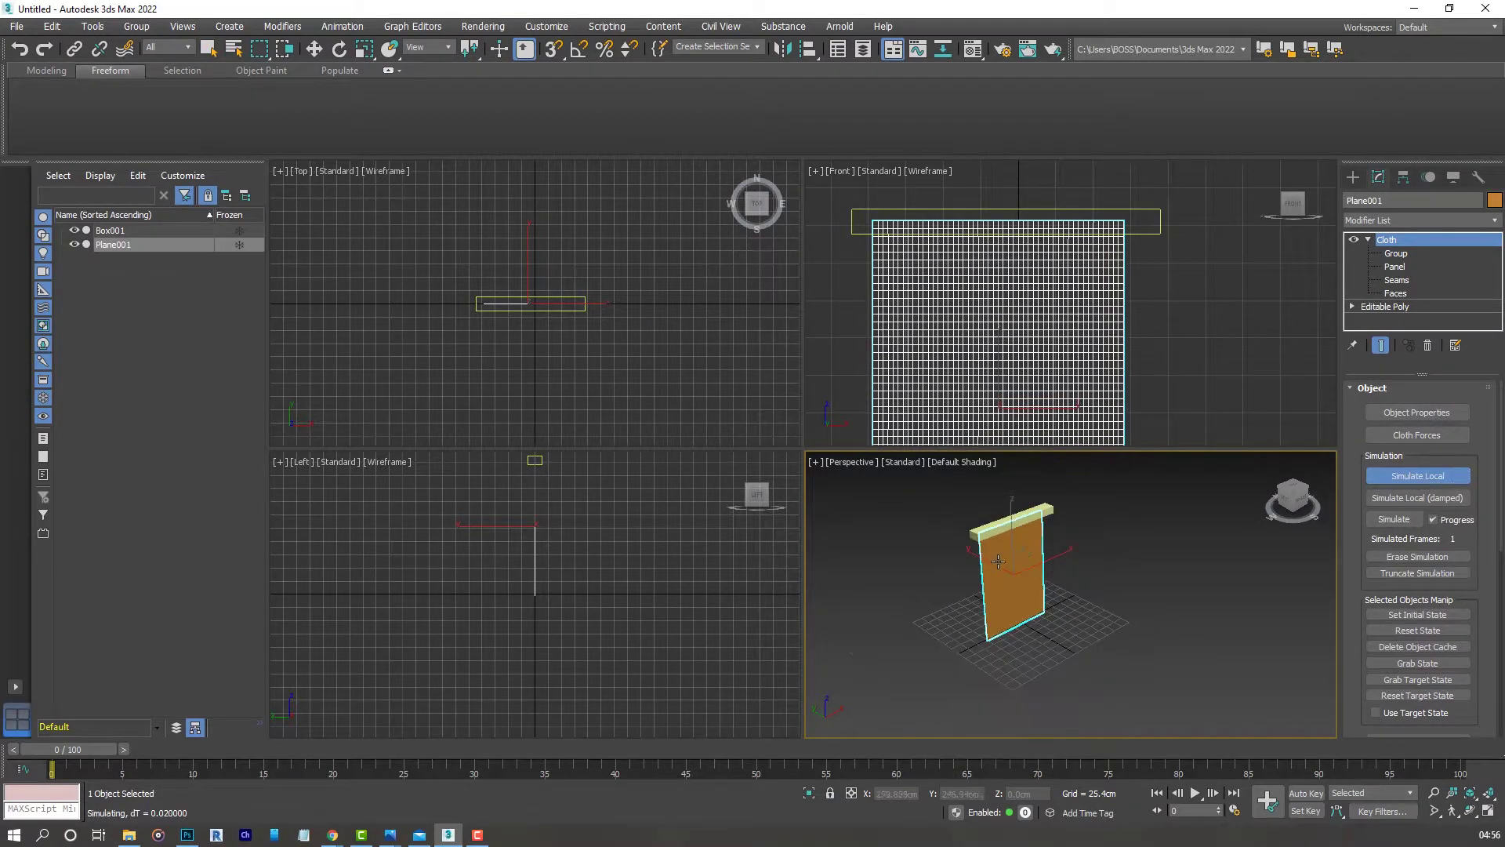
- Scale the box along its length to about 55% so the attached cloth gathers into folds
{"action": "left_click", "coordinate": [1485, 815]}
{"action": "middle_click_drag", "start_coordinate": [651, 363], "coordinate": [721, 400]}
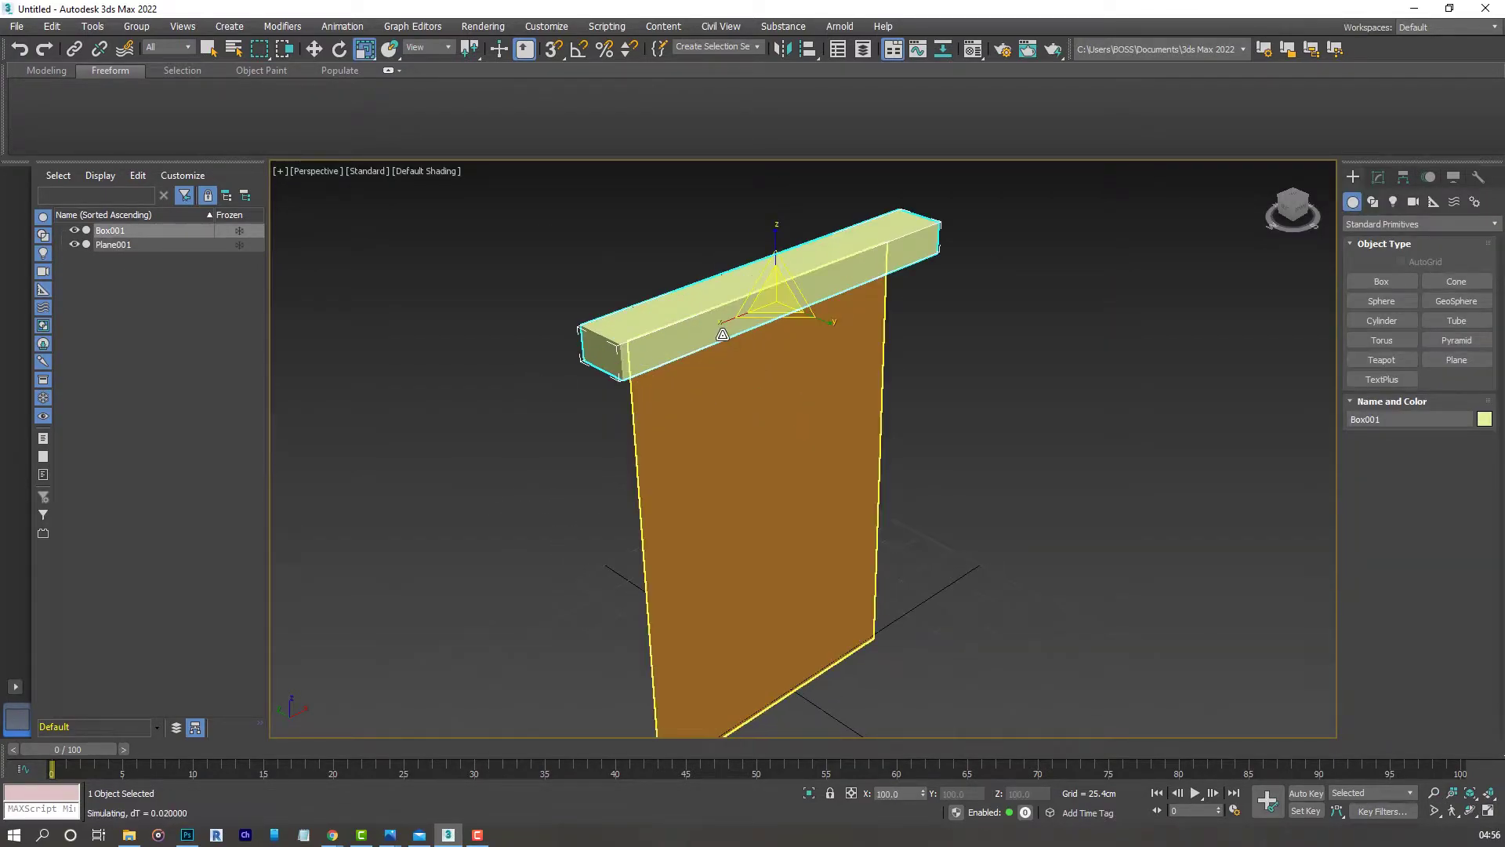
{"action": "left_click_drag", "start_coordinate": [720, 329], "coordinate": [754, 313]}
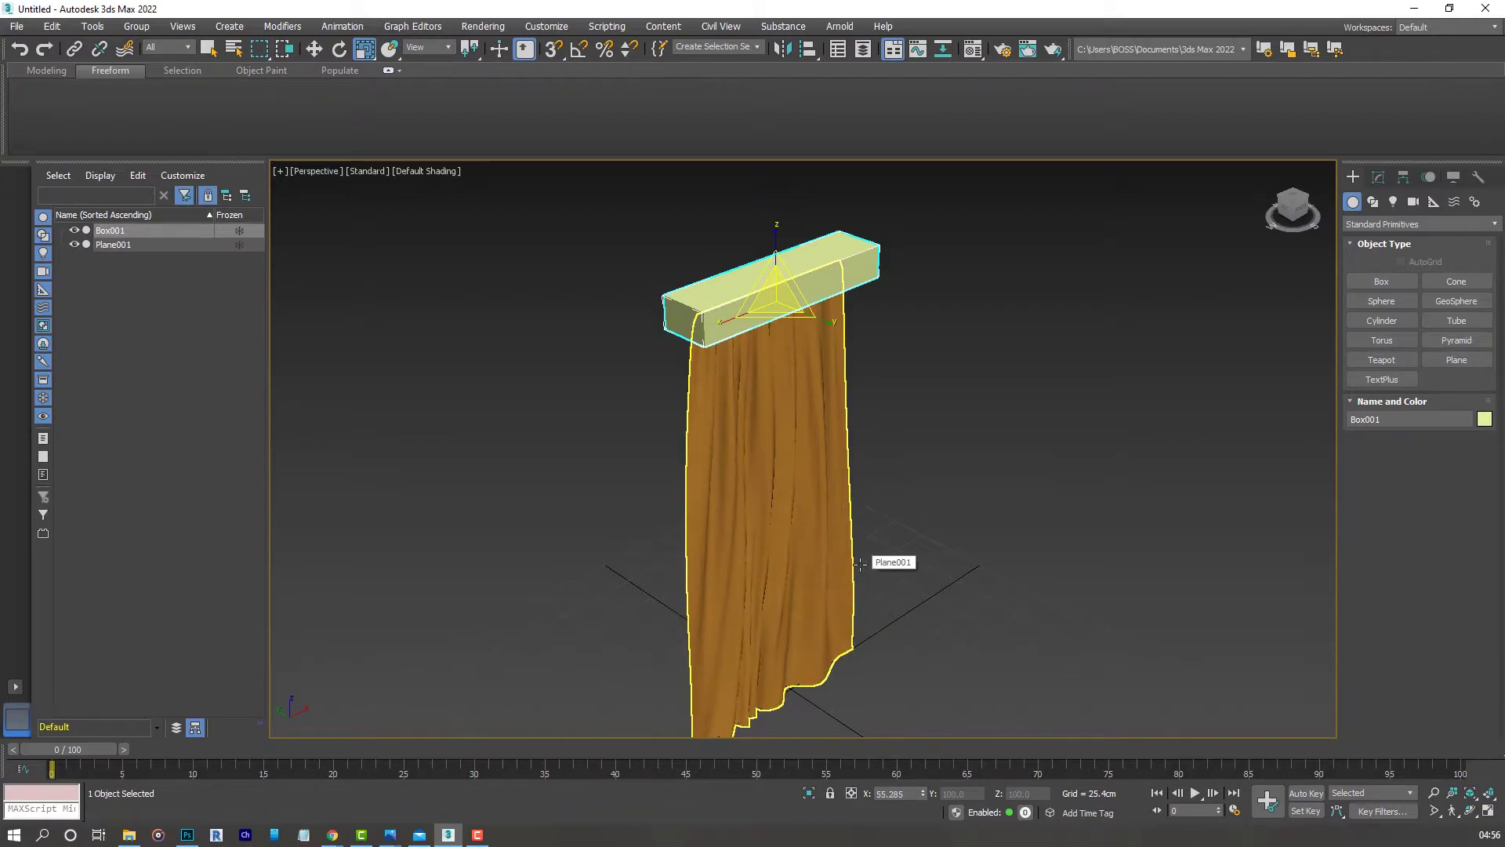
{"action": "middle_click_drag", "start_coordinate": [860, 564], "coordinate": [841, 488]}
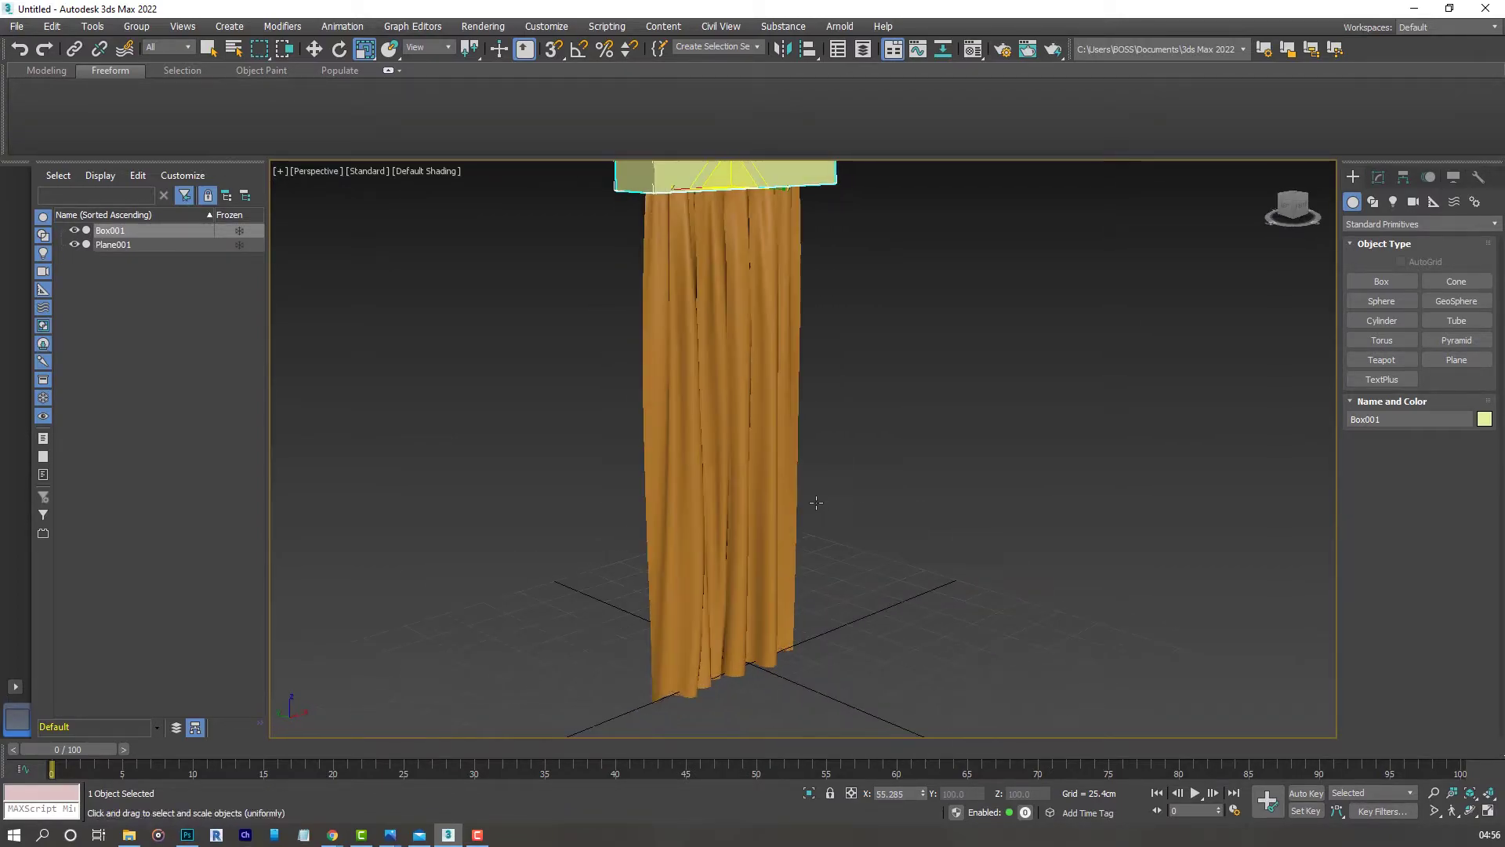
- Select the draped cloth and stop its local simulation
{"action": "left_click", "coordinate": [1379, 176]}
{"action": "middle_click_drag", "start_coordinate": [900, 548], "coordinate": [846, 486], "text": "alt"}
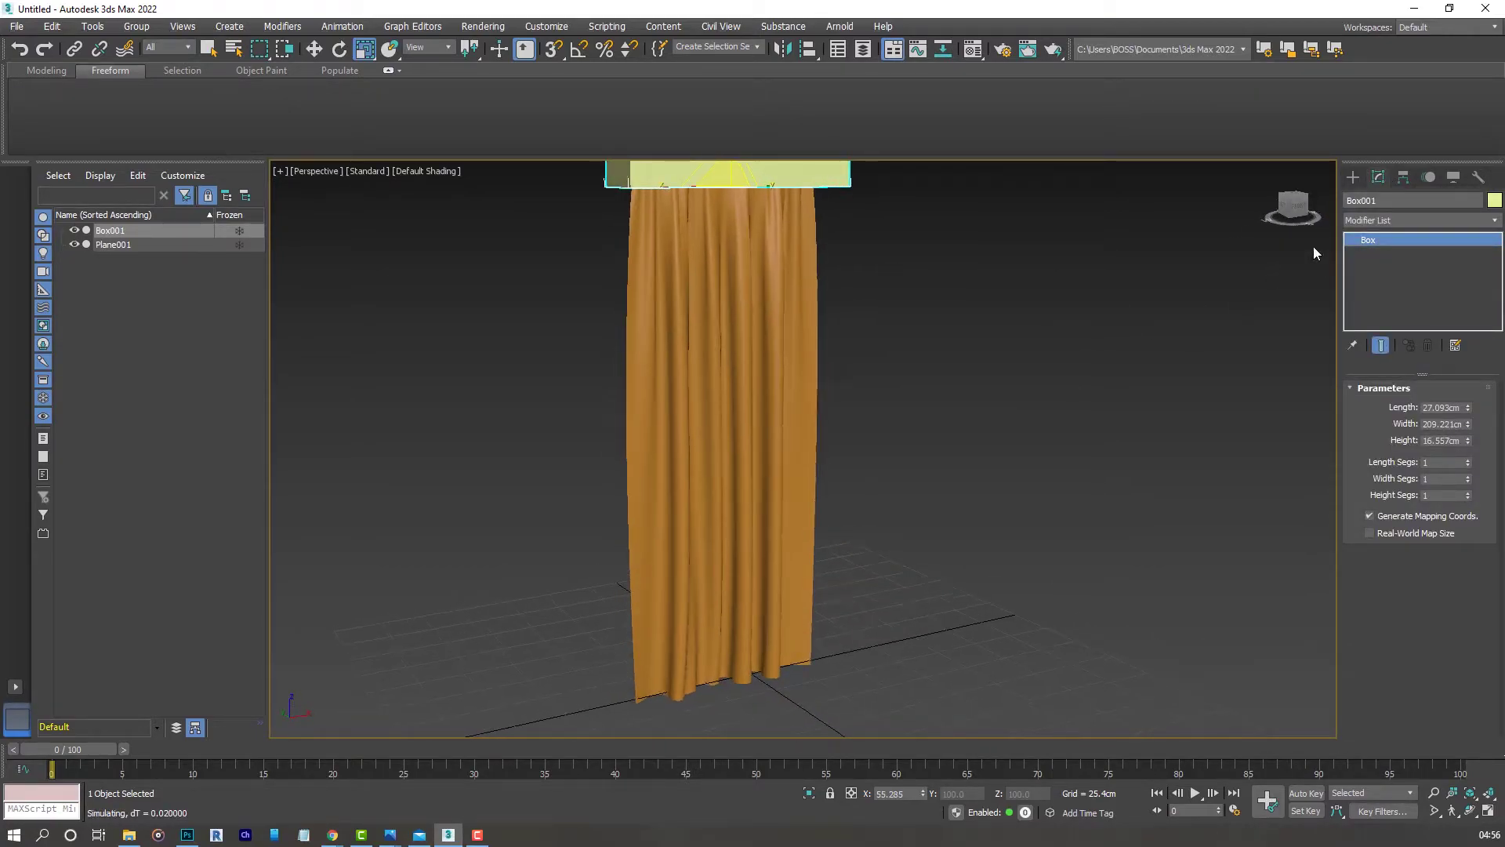
{"action": "left_click", "coordinate": [814, 348]}
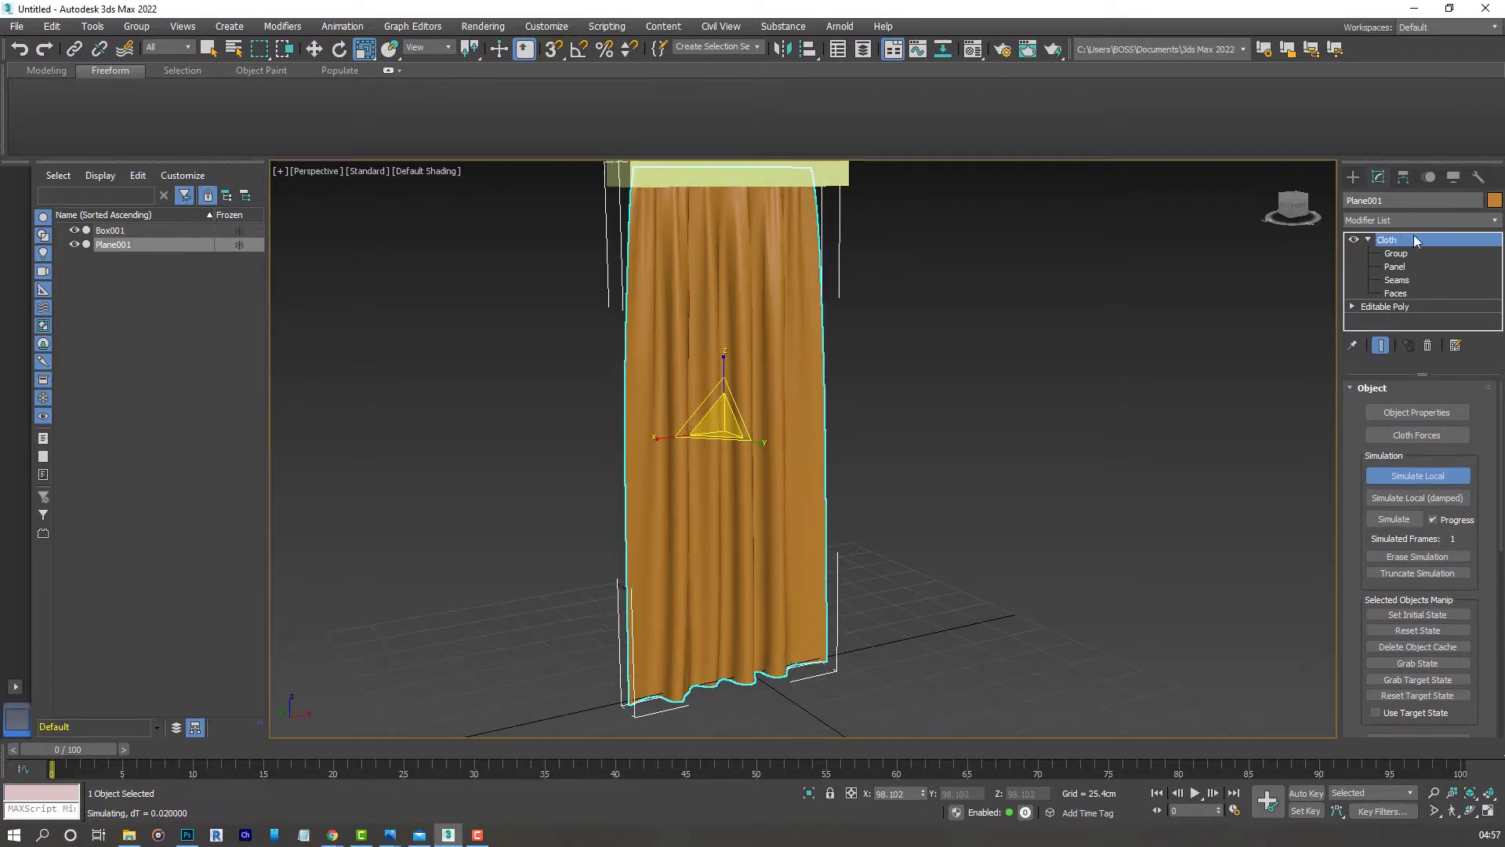
{"action": "left_click", "coordinate": [1416, 477]}
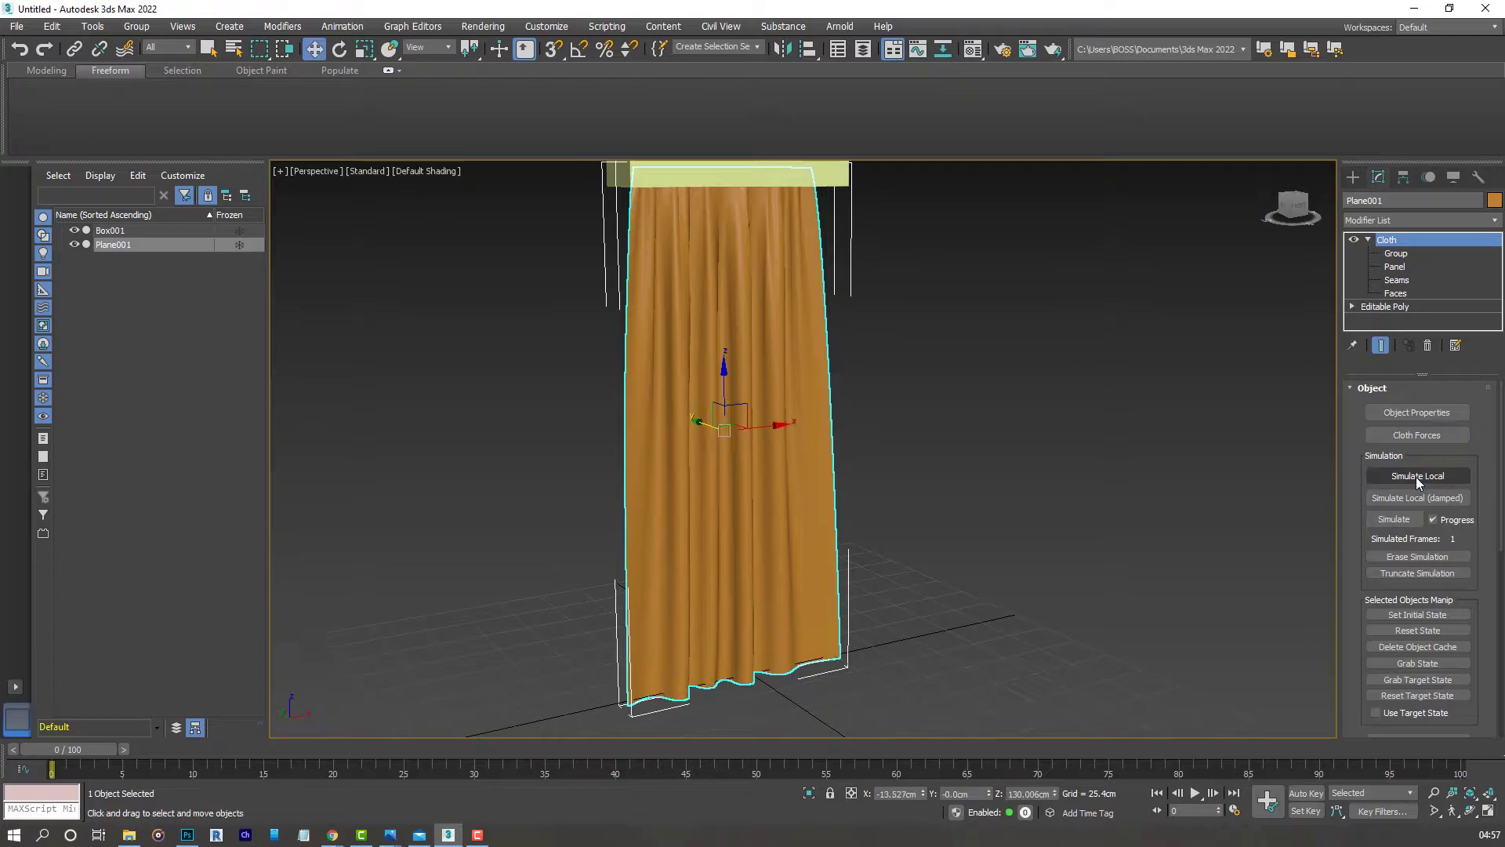
- Examine the curtain's folds and lower hem from several angles and distances
{"action": "middle_click_drag", "start_coordinate": [1027, 386], "coordinate": [860, 392], "text": "alt"}
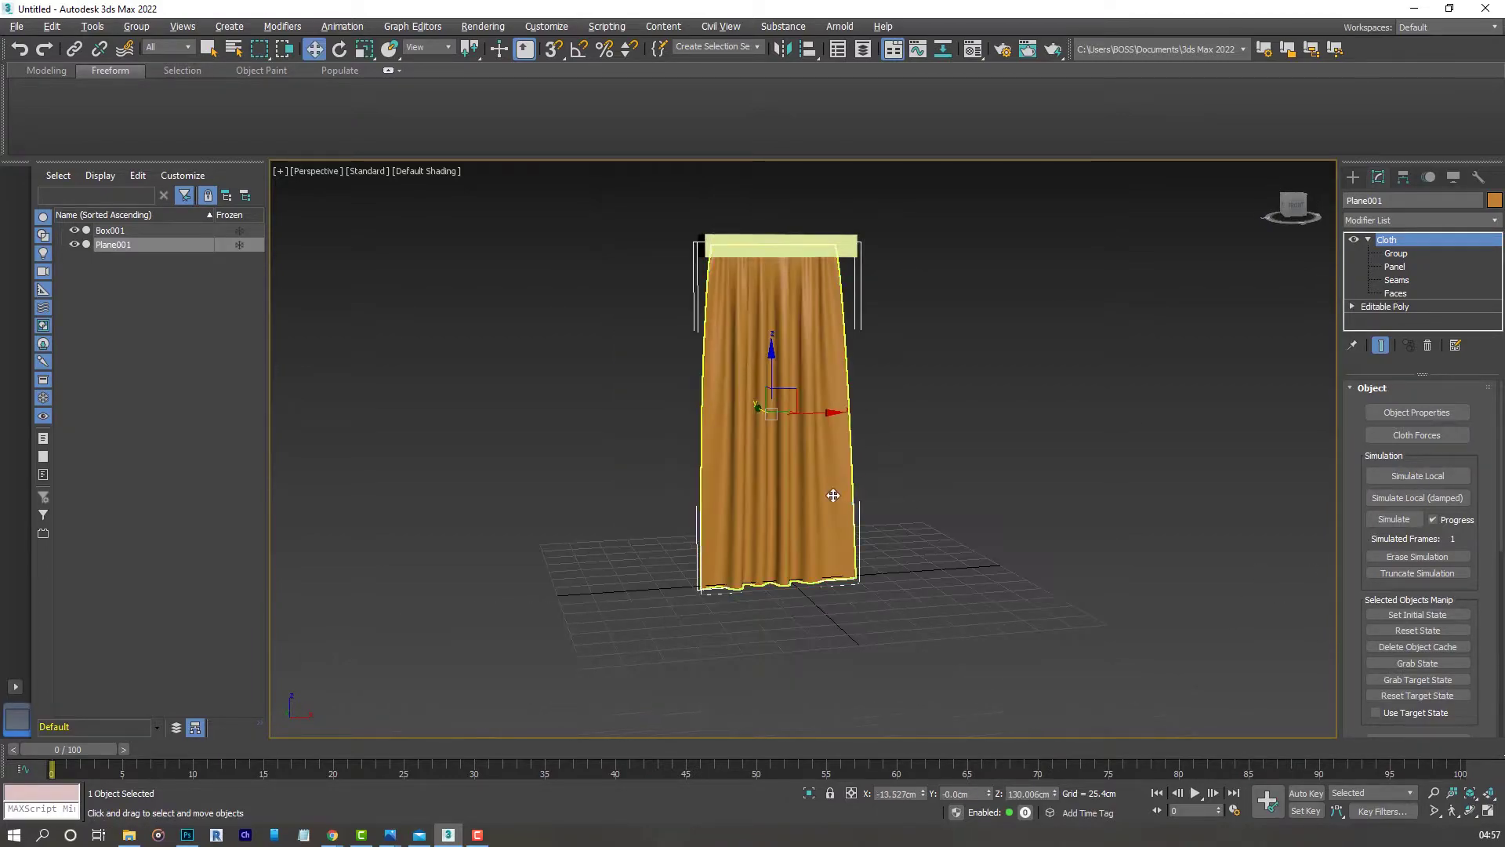
{"action": "mouse_move", "coordinate": [774, 423]}
{"action": "middle_mouse_down", "text": "alt"}
{"action": "mouse_move", "coordinate": [833, 439]}
{"action": "mouse_move", "coordinate": [727, 421]}
{"action": "mouse_move", "coordinate": [760, 447]}
{"action": "mouse_move", "coordinate": [750, 433]}
{"action": "middle_mouse_up", "text": "alt"}
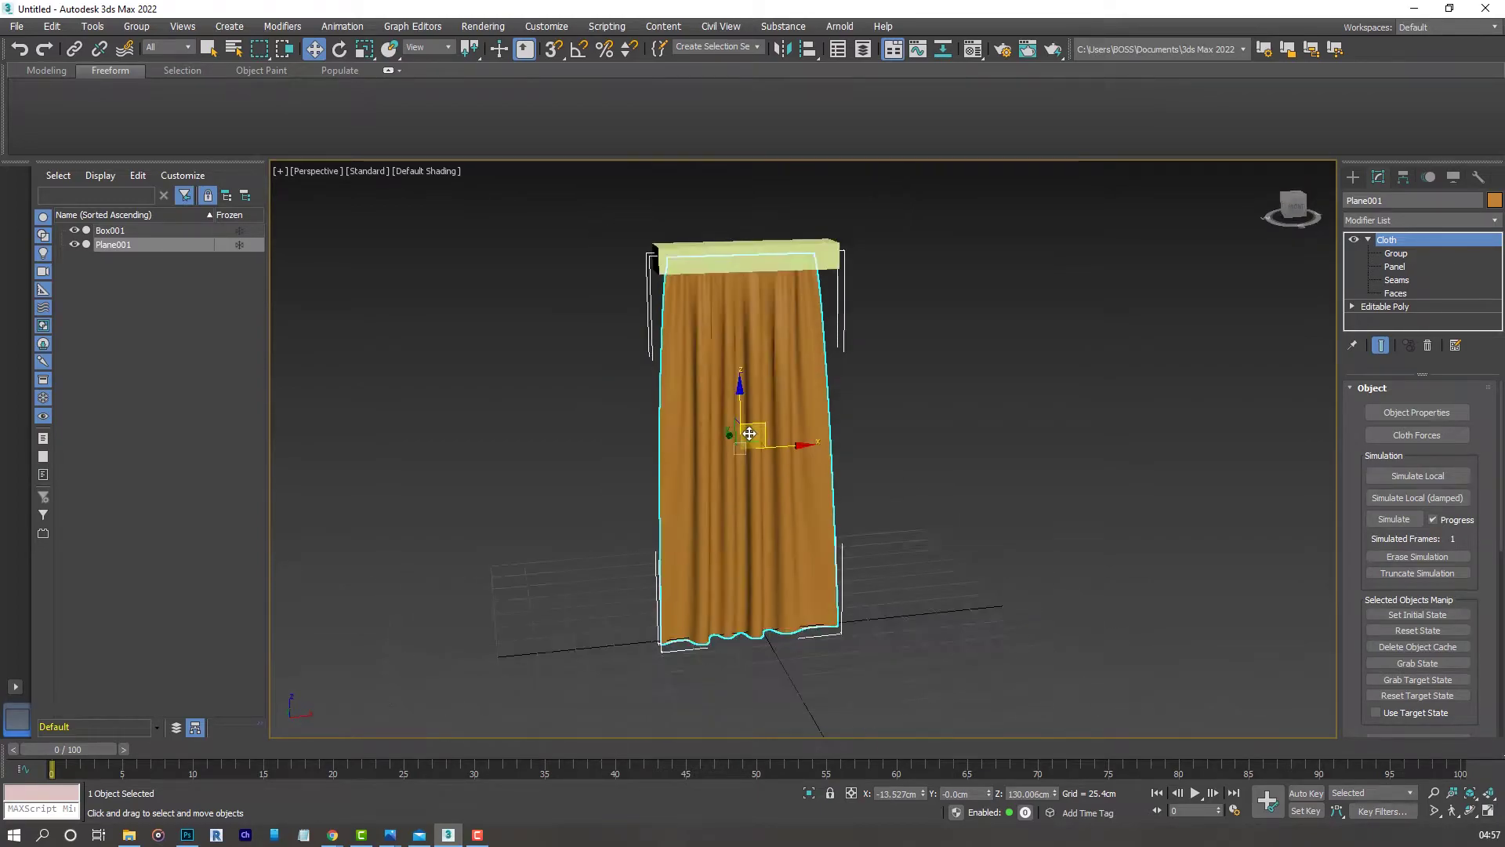
{"action": "scroll", "coordinate": [719, 544], "scroll_direction": "up", "scroll_amount": 3}
{"action": "middle_click_drag", "start_coordinate": [719, 544], "coordinate": [764, 472], "text": "alt"}
{"action": "scroll", "coordinate": [801, 448], "scroll_direction": "down", "scroll_amount": 2}
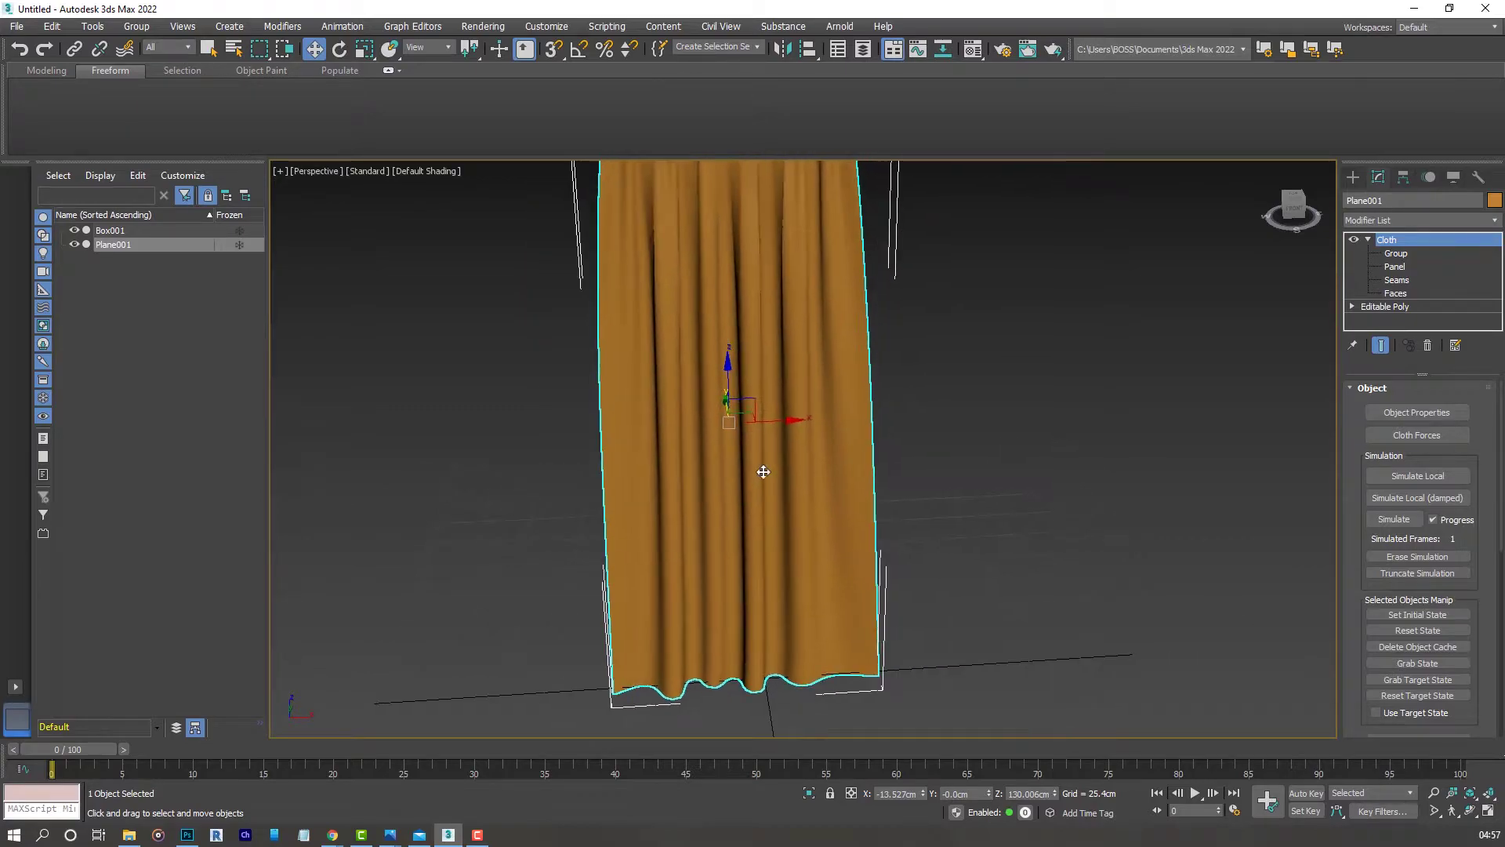
{"action": "scroll", "coordinate": [766, 460], "scroll_direction": "down", "scroll_amount": 3}
{"action": "scroll", "coordinate": [734, 474], "scroll_direction": "up", "scroll_amount": 3}
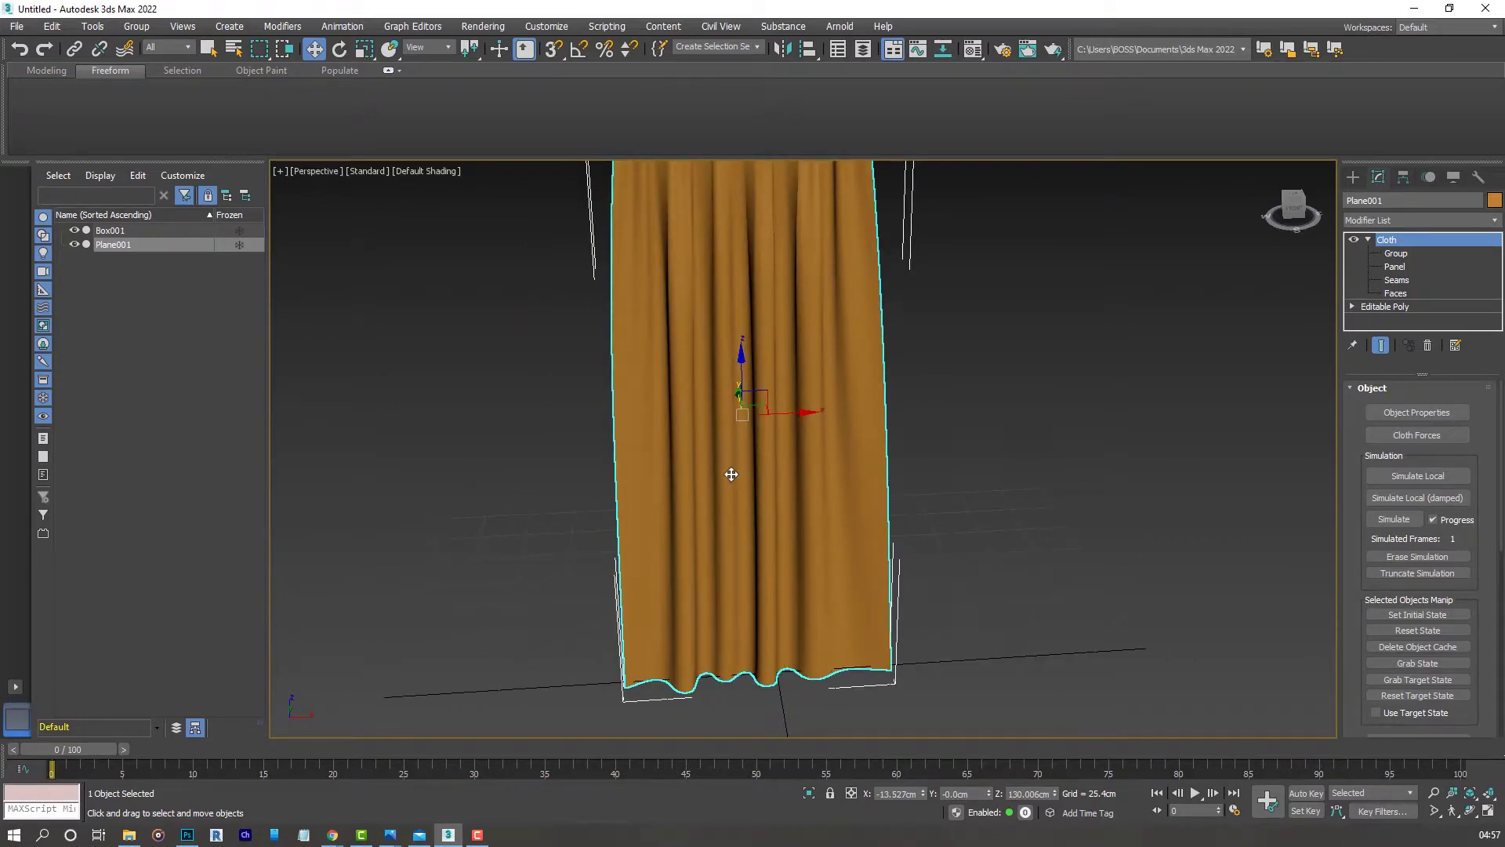
{"action": "scroll", "coordinate": [733, 471], "scroll_direction": "down", "scroll_amount": 3}
{"action": "scroll", "coordinate": [780, 412], "scroll_direction": "up", "scroll_amount": 3}
{"action": "scroll", "coordinate": [776, 408], "scroll_direction": "down", "scroll_amount": 3}
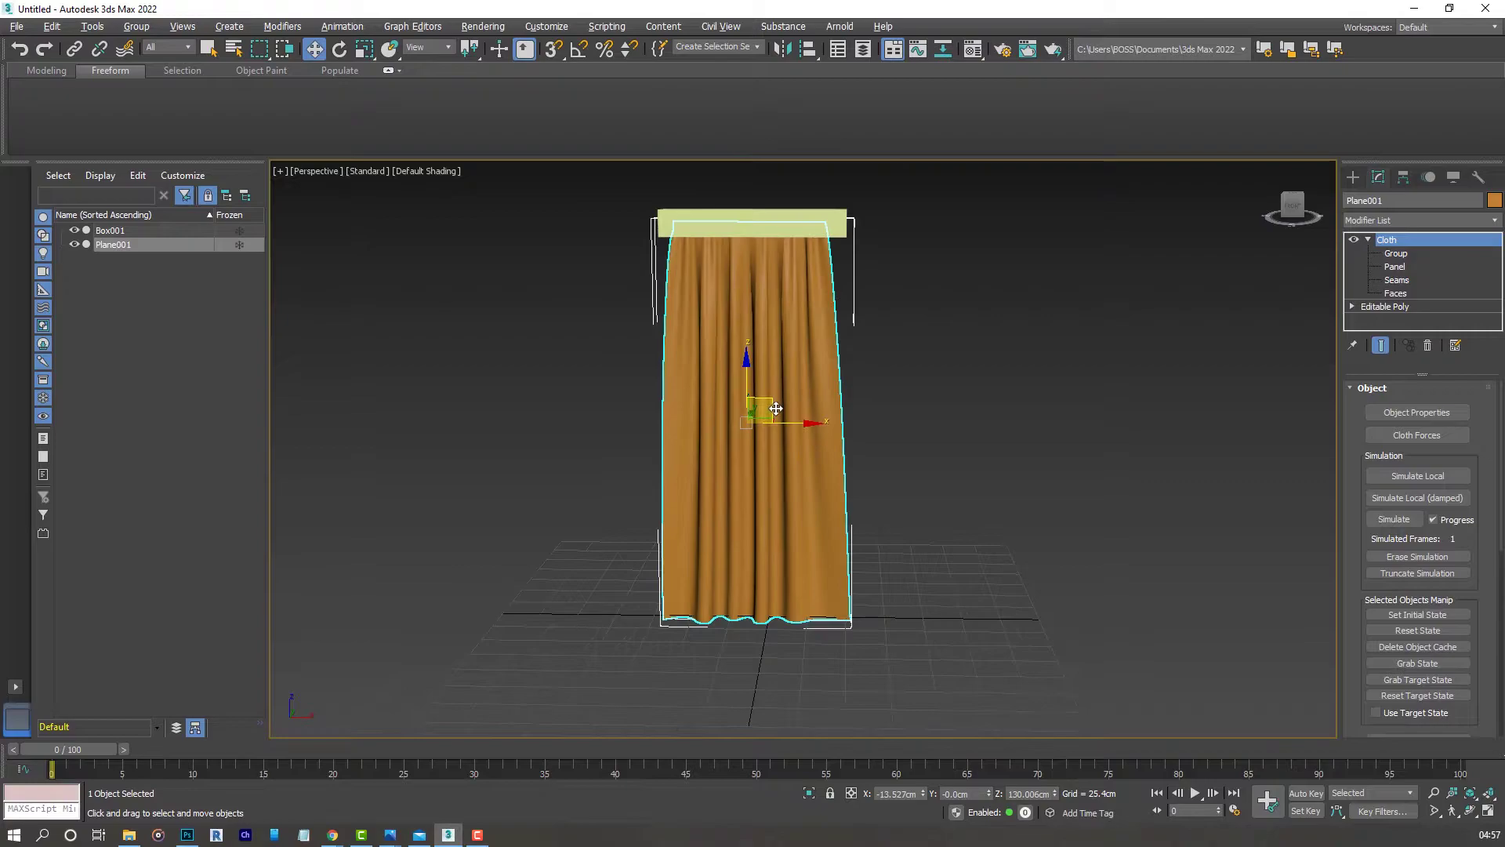
- Copy the box about 131 cm straight down to the curtain's mid-height as an independent copy
{"action": "middle_click_drag", "start_coordinate": [777, 408], "coordinate": [769, 366], "text": "alt"}
{"action": "left_click", "coordinate": [840, 211]}
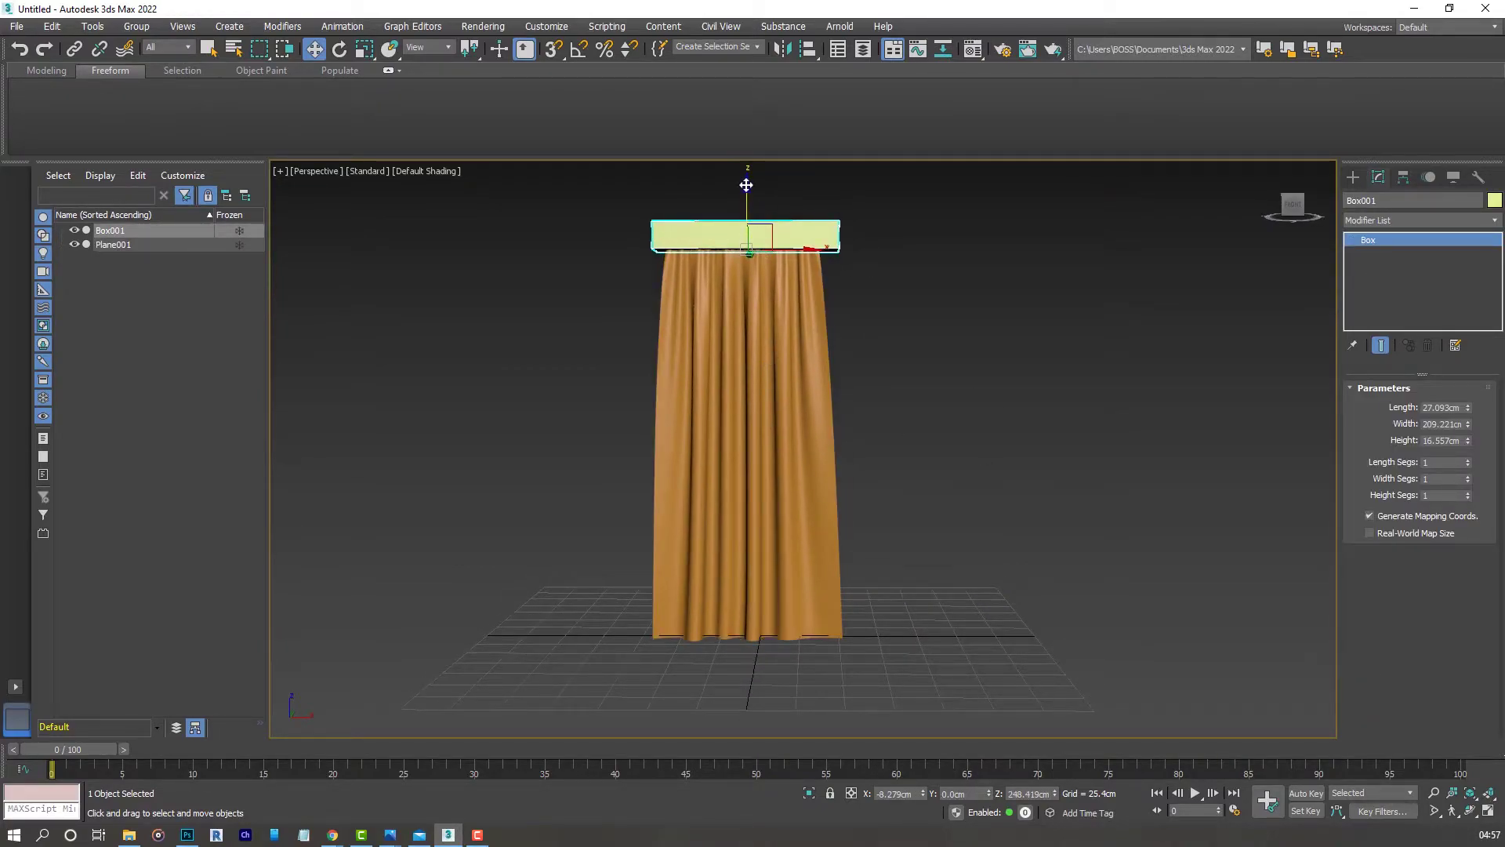
{"action": "mouse_move", "coordinate": [745, 185]}
{"action": "left_mouse_down", "text": "shift"}
{"action": "mouse_move", "coordinate": [738, 389]}
{"action": "mouse_move", "coordinate": [743, 362]}
{"action": "left_mouse_up", "text": "shift"}
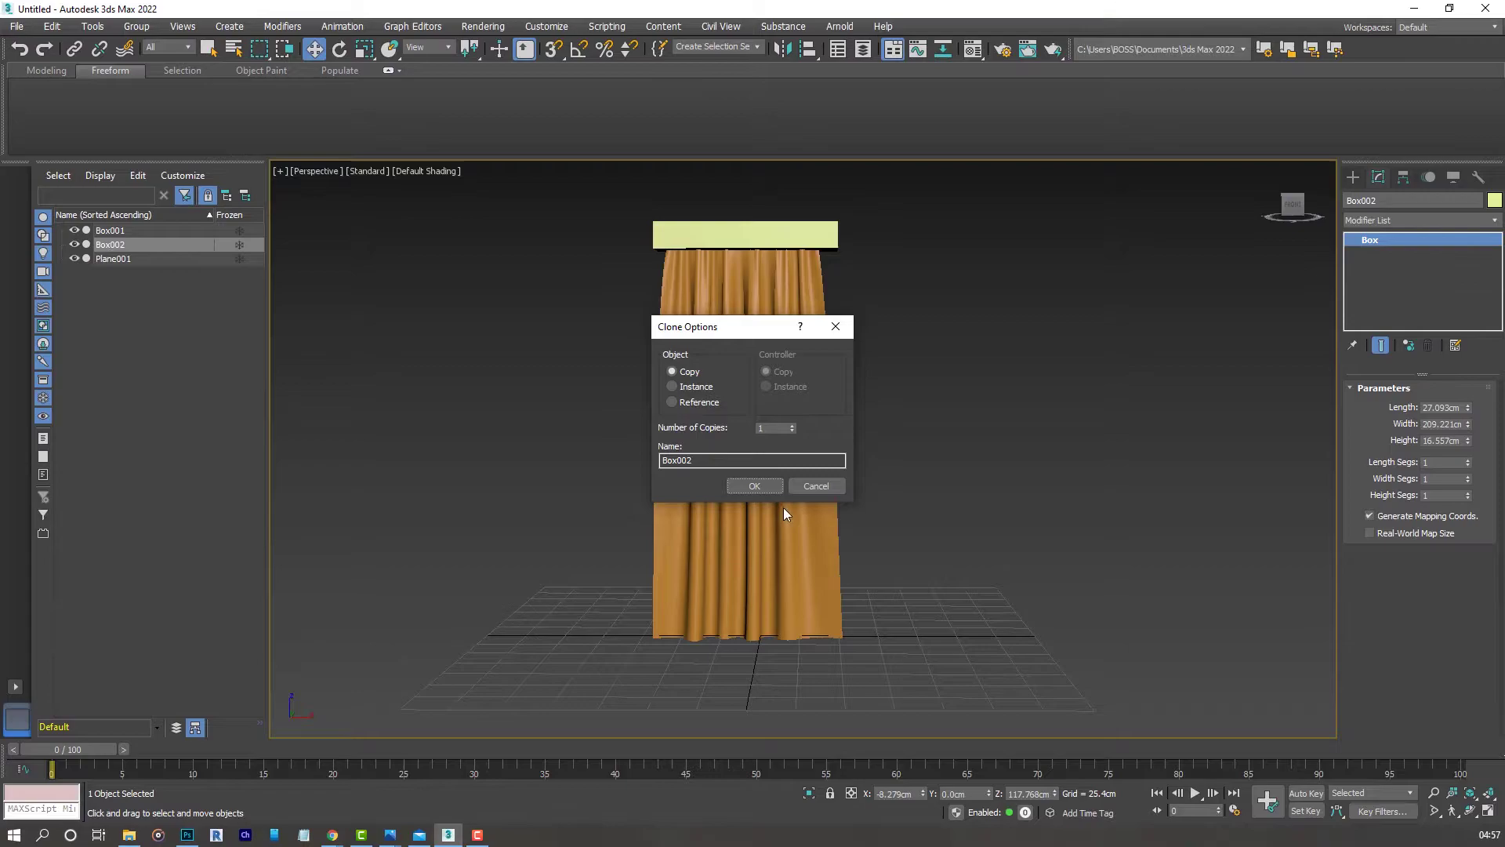
{"action": "left_click", "coordinate": [756, 489]}
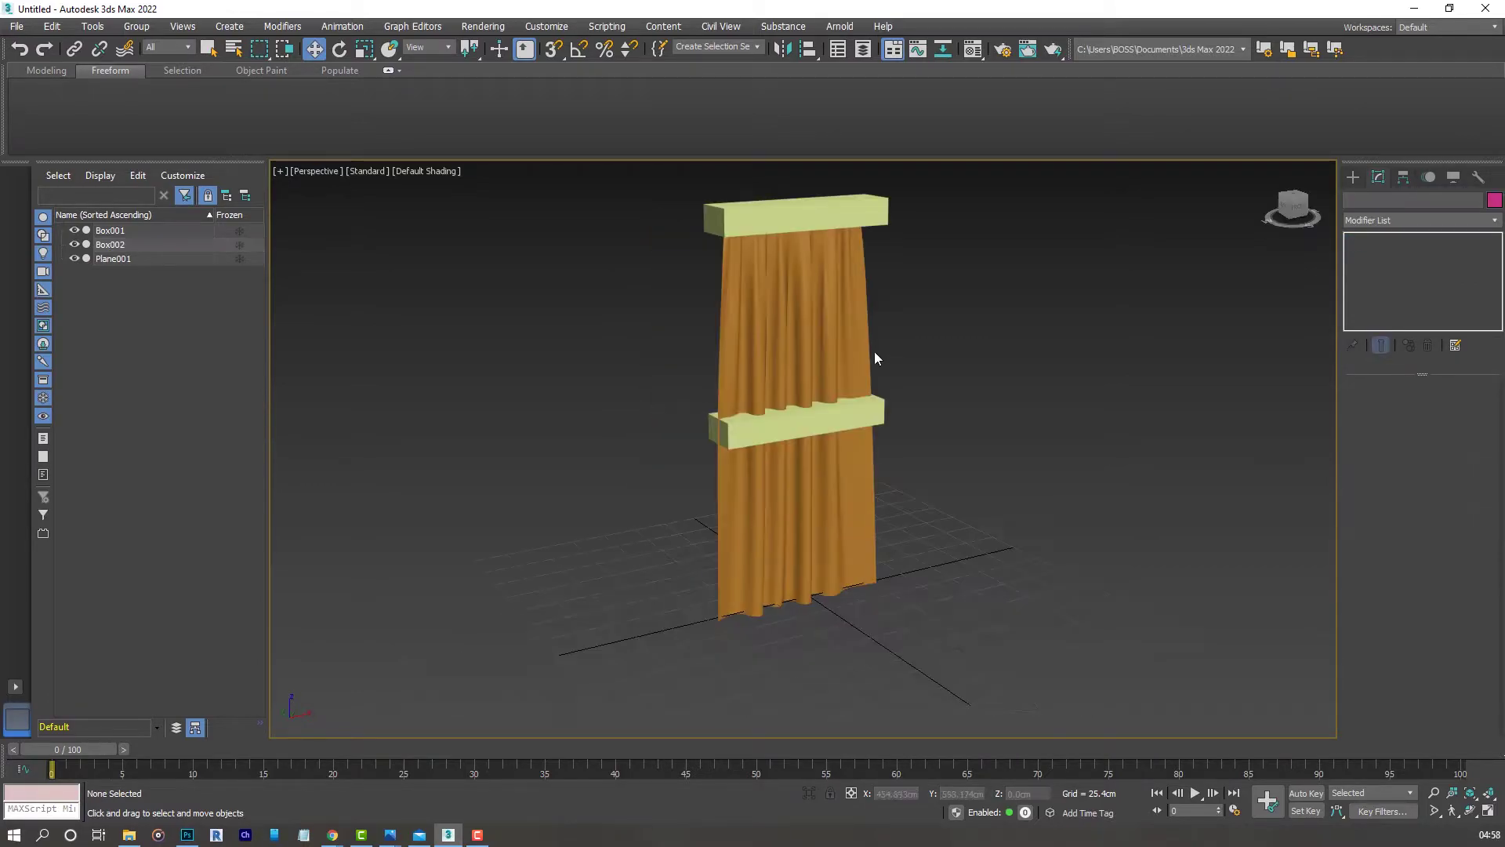
- Make a cloth vertex group named "middle" from the curtain's vertex row at the height of the copied box
{"action": "left_click", "coordinate": [866, 351]}
{"action": "middle_click_drag", "start_coordinate": [957, 463], "coordinate": [948, 443], "text": "alt"}
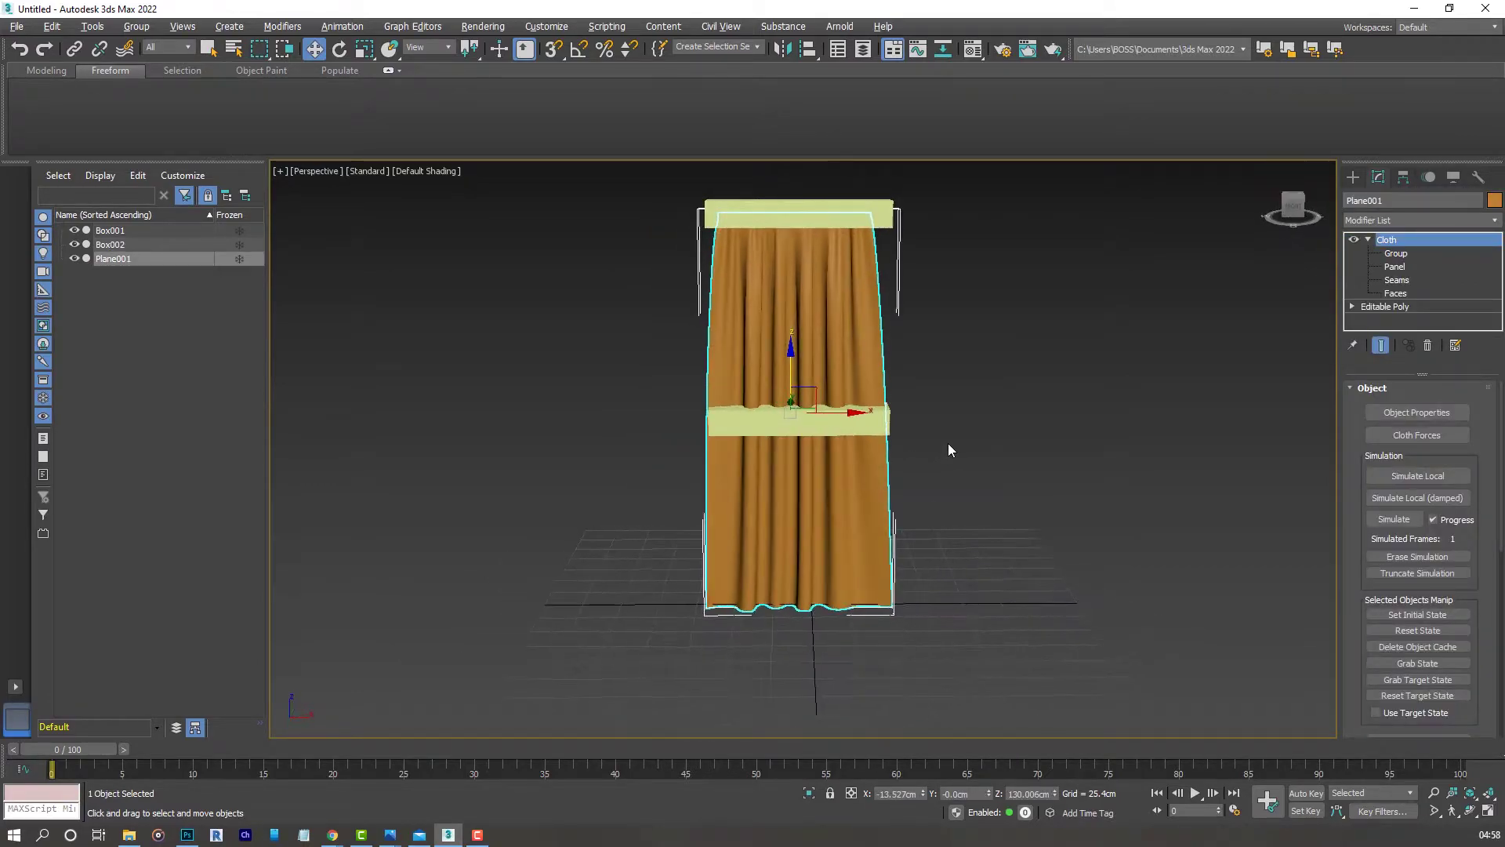
{"action": "left_click", "coordinate": [1395, 253]}
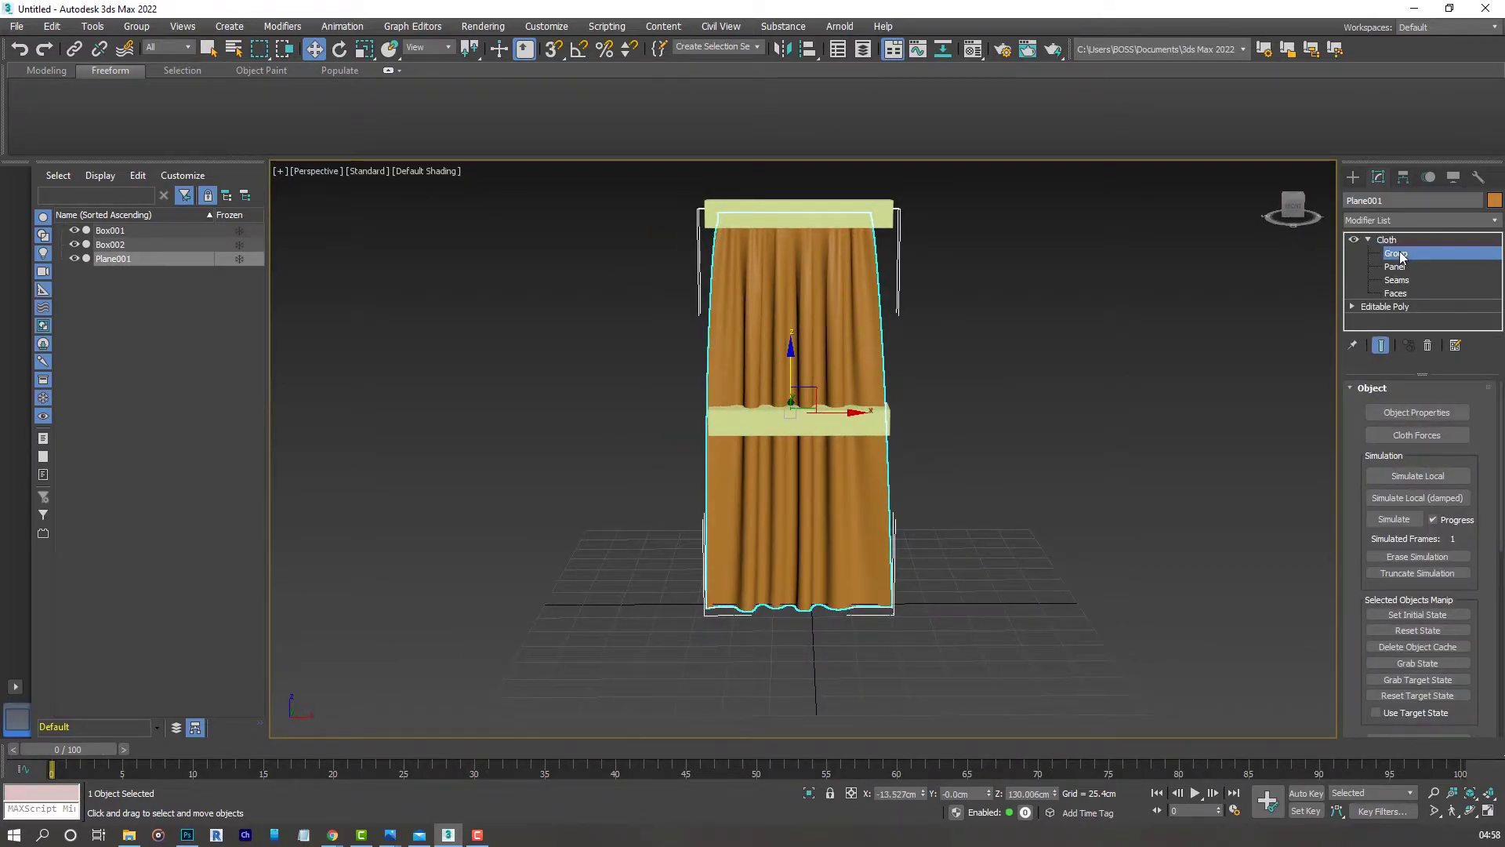
{"action": "left_click", "coordinate": [1489, 812]}
{"action": "scroll", "coordinate": [914, 329], "scroll_direction": "up", "scroll_amount": 8}
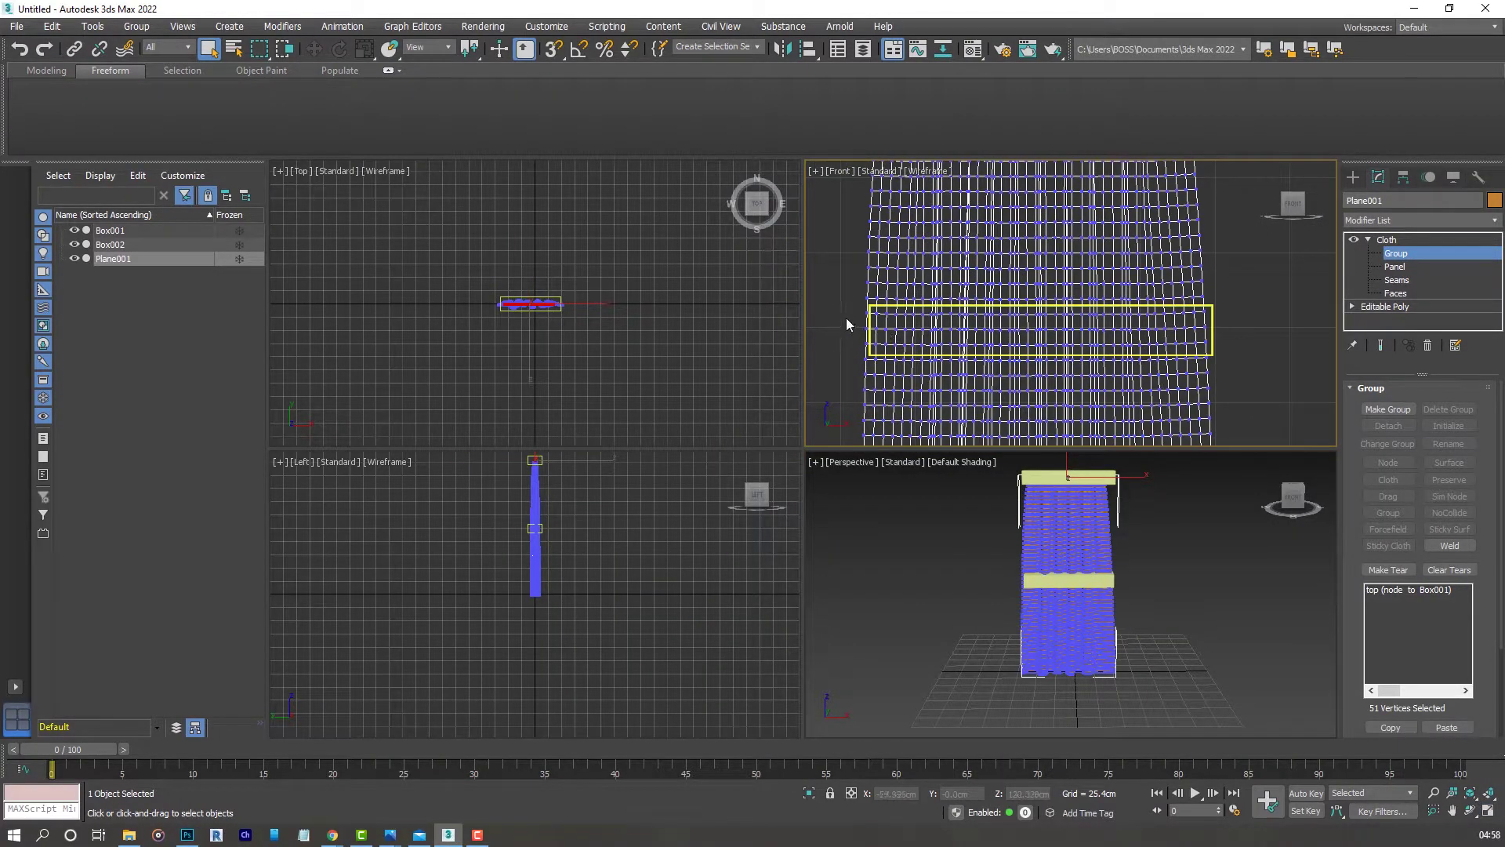
{"action": "left_click_drag", "start_coordinate": [845, 318], "coordinate": [1265, 334]}
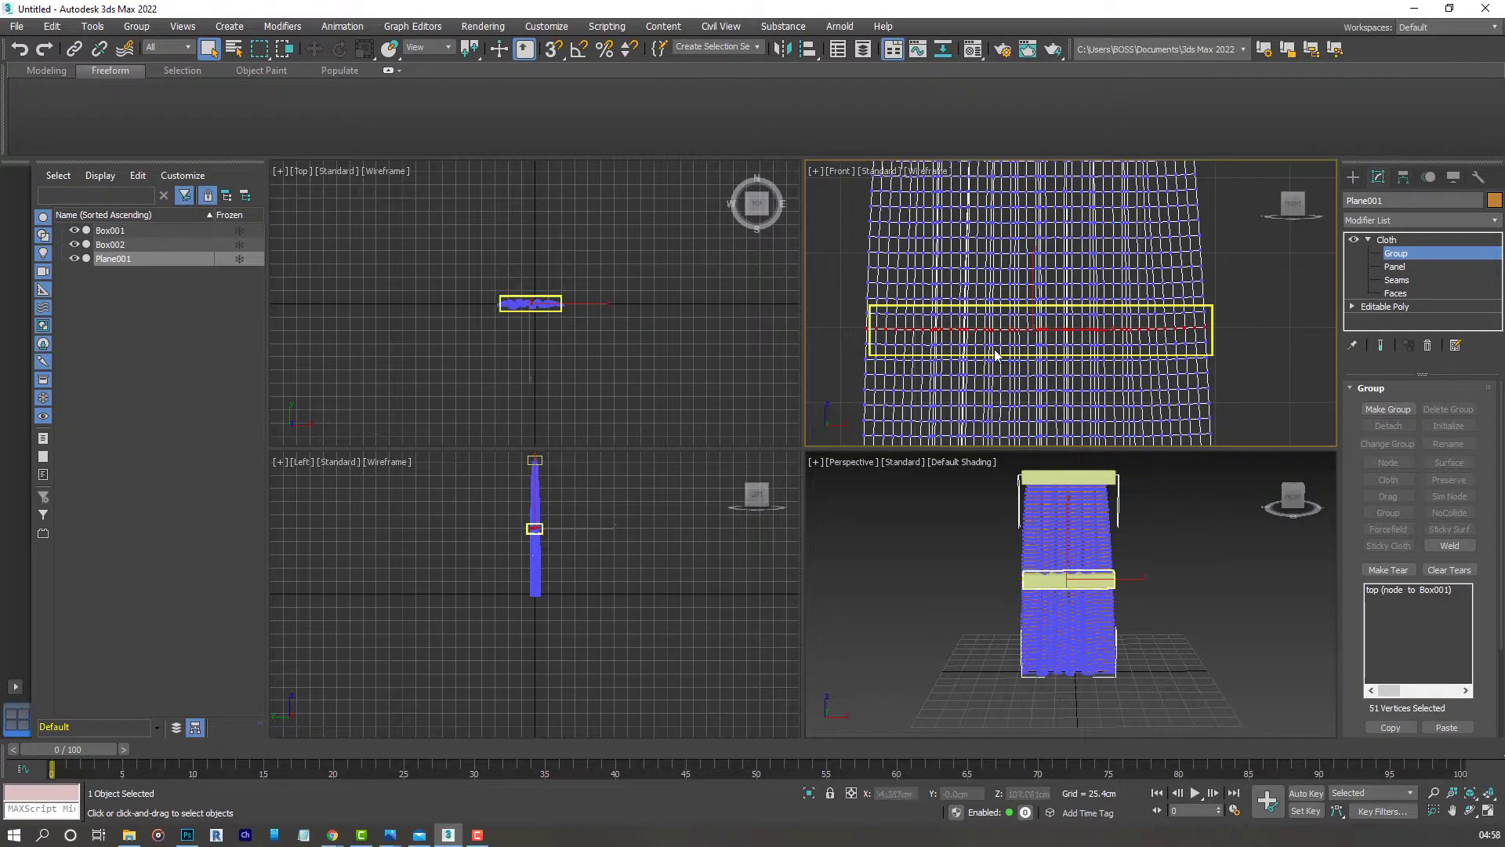
{"action": "scroll", "coordinate": [981, 368], "scroll_direction": "down", "scroll_amount": 2}
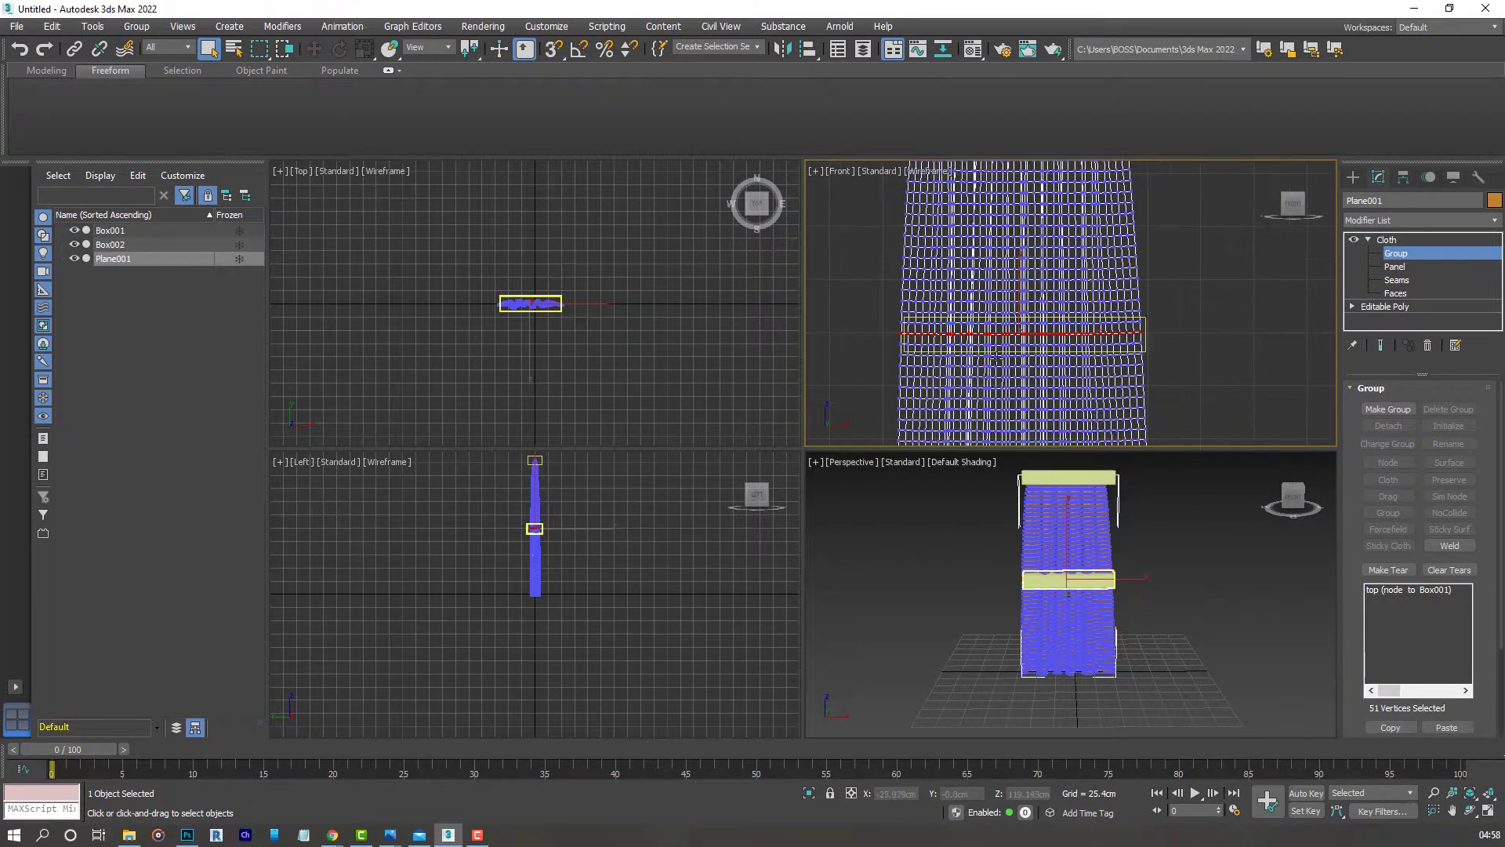
{"action": "middle_click_drag", "start_coordinate": [1043, 377], "coordinate": [1033, 354]}
{"action": "middle_click_drag", "start_coordinate": [1063, 588], "coordinate": [1044, 601]}
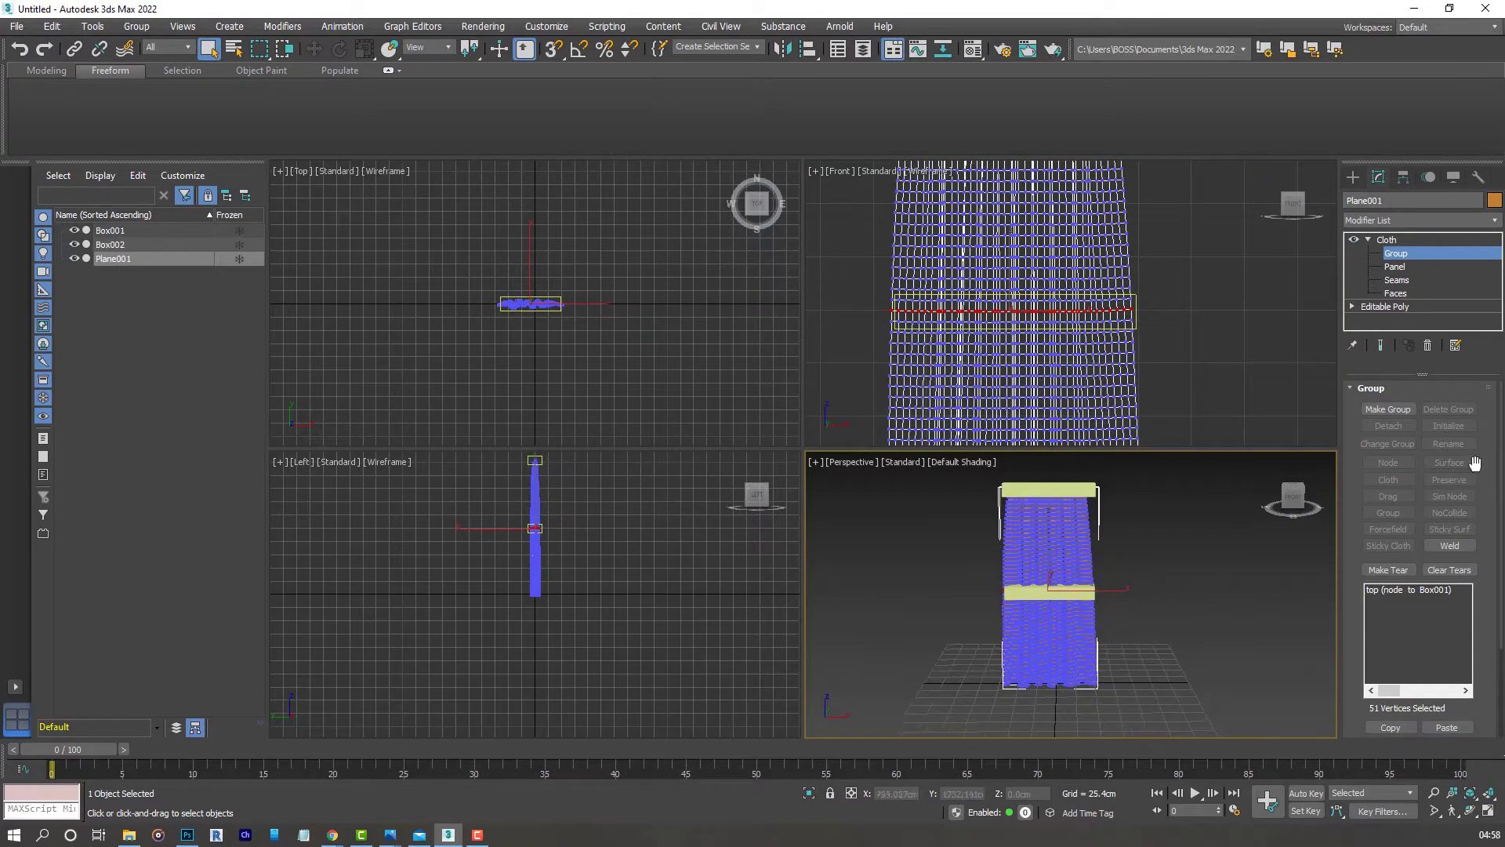
{"action": "left_click", "coordinate": [1387, 409]}
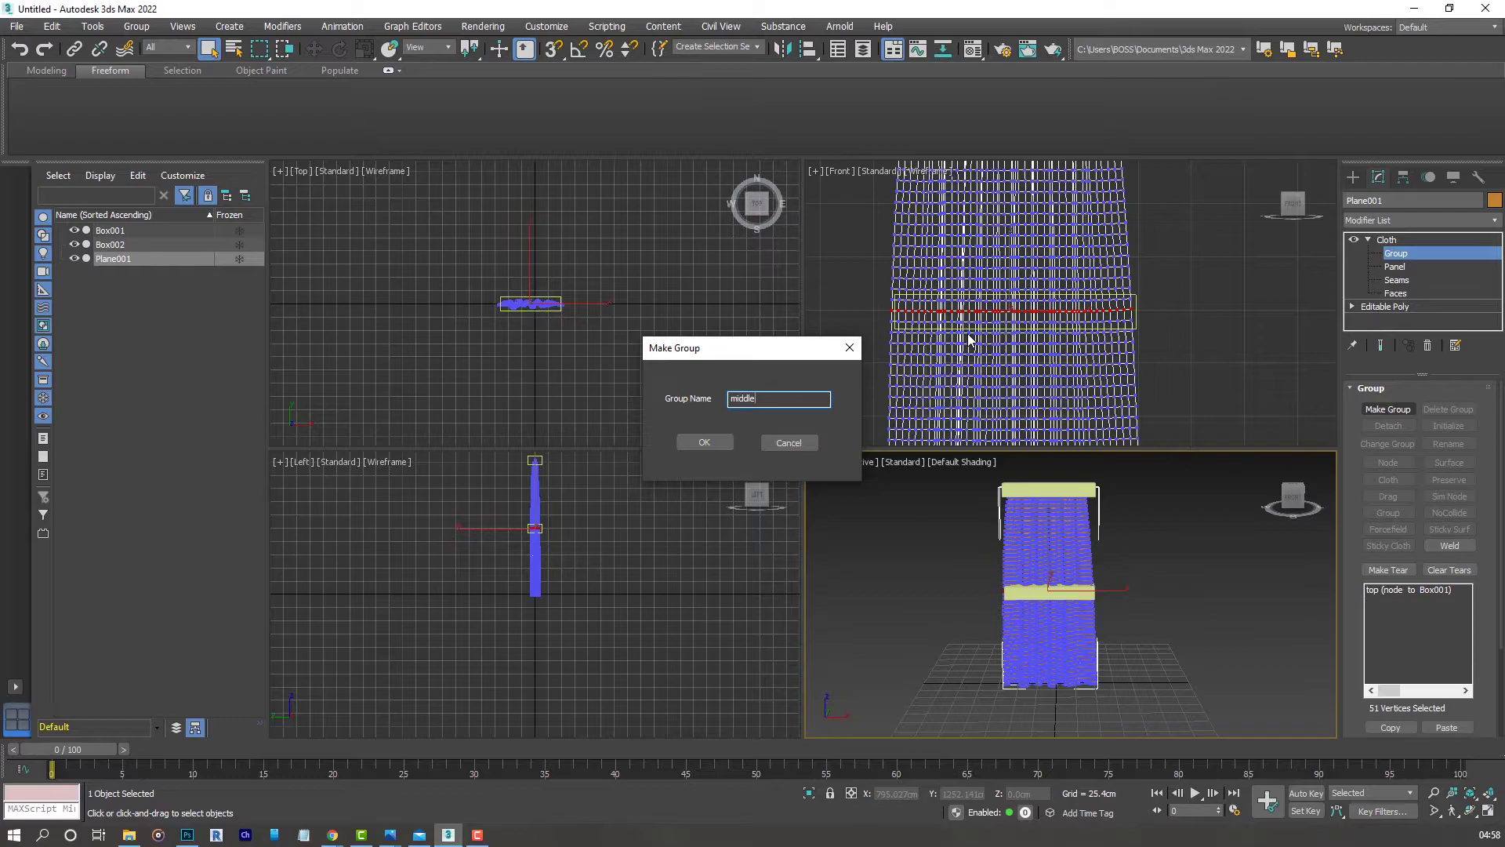
{"action": "left_click", "coordinate": [684, 441]}
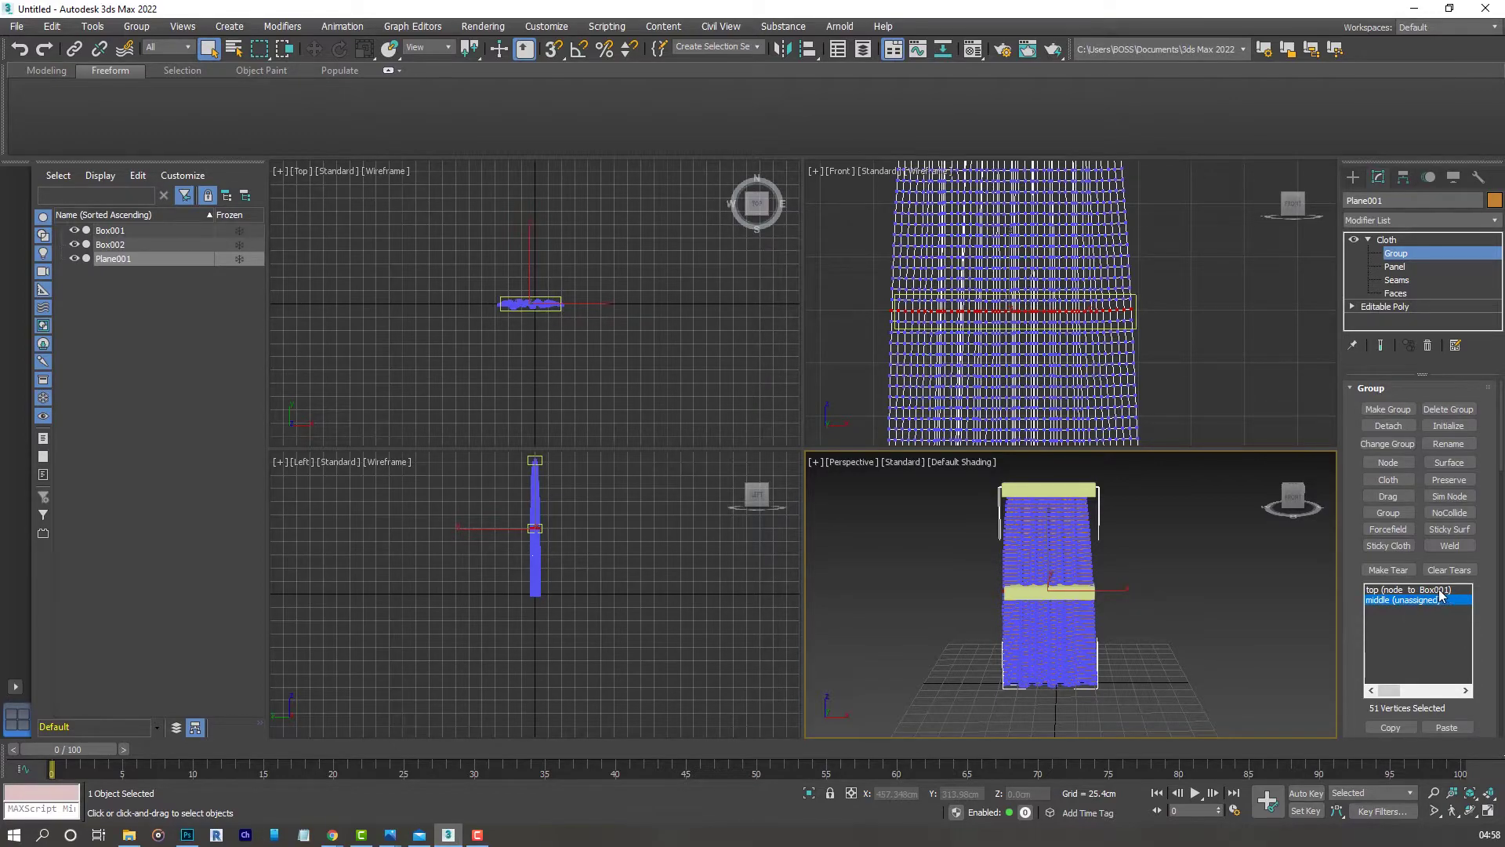
- Attach the "middle" vertex group to the copied box with a Node constraint and return to the Cloth object level
{"action": "middle_click_drag", "start_coordinate": [1022, 320], "coordinate": [1042, 428]}
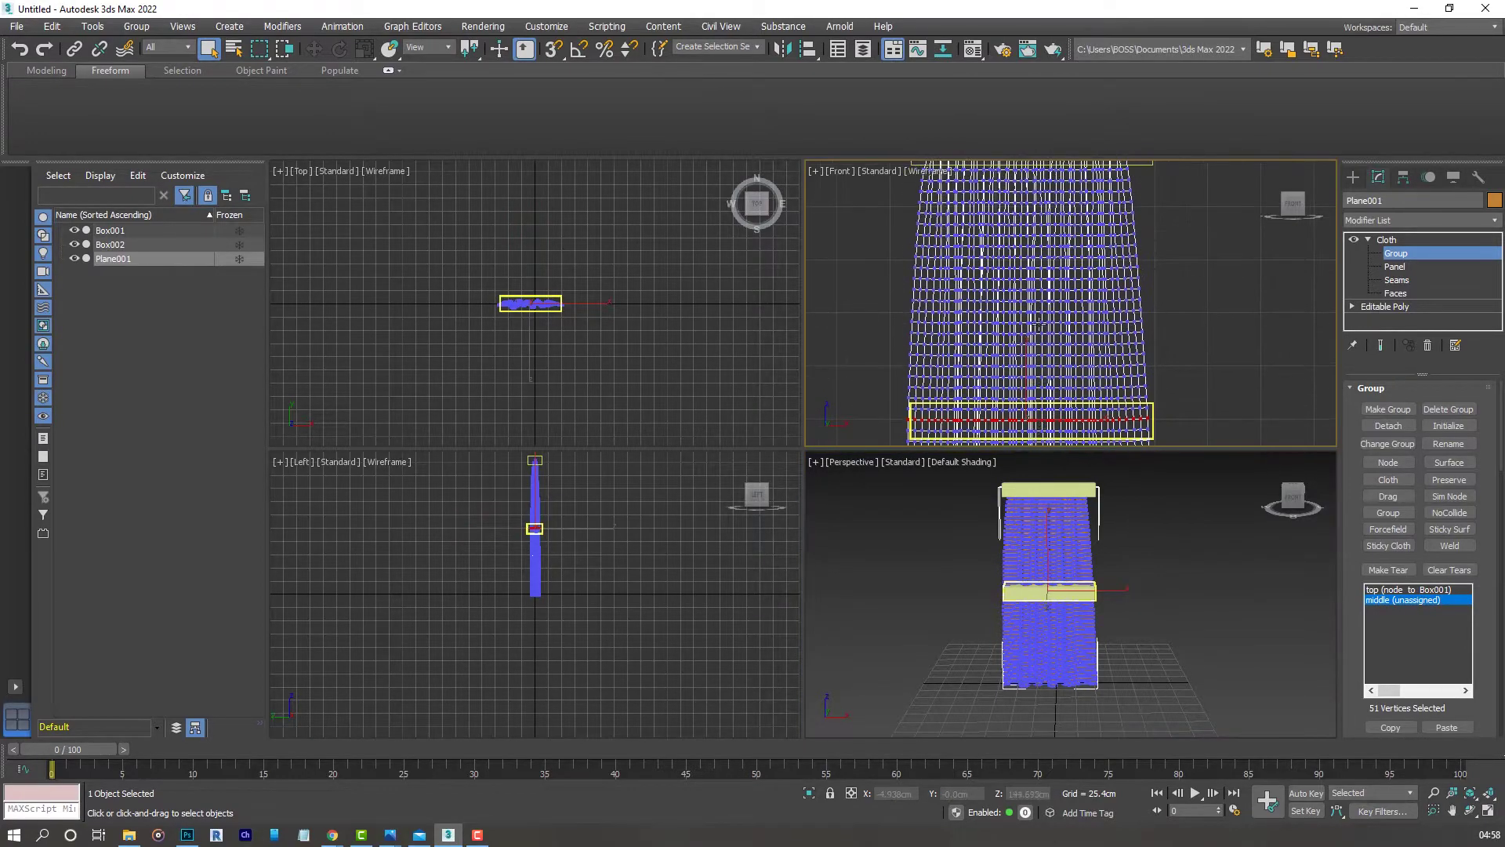
{"action": "middle_click_drag", "start_coordinate": [1040, 190], "coordinate": [1014, 304]}
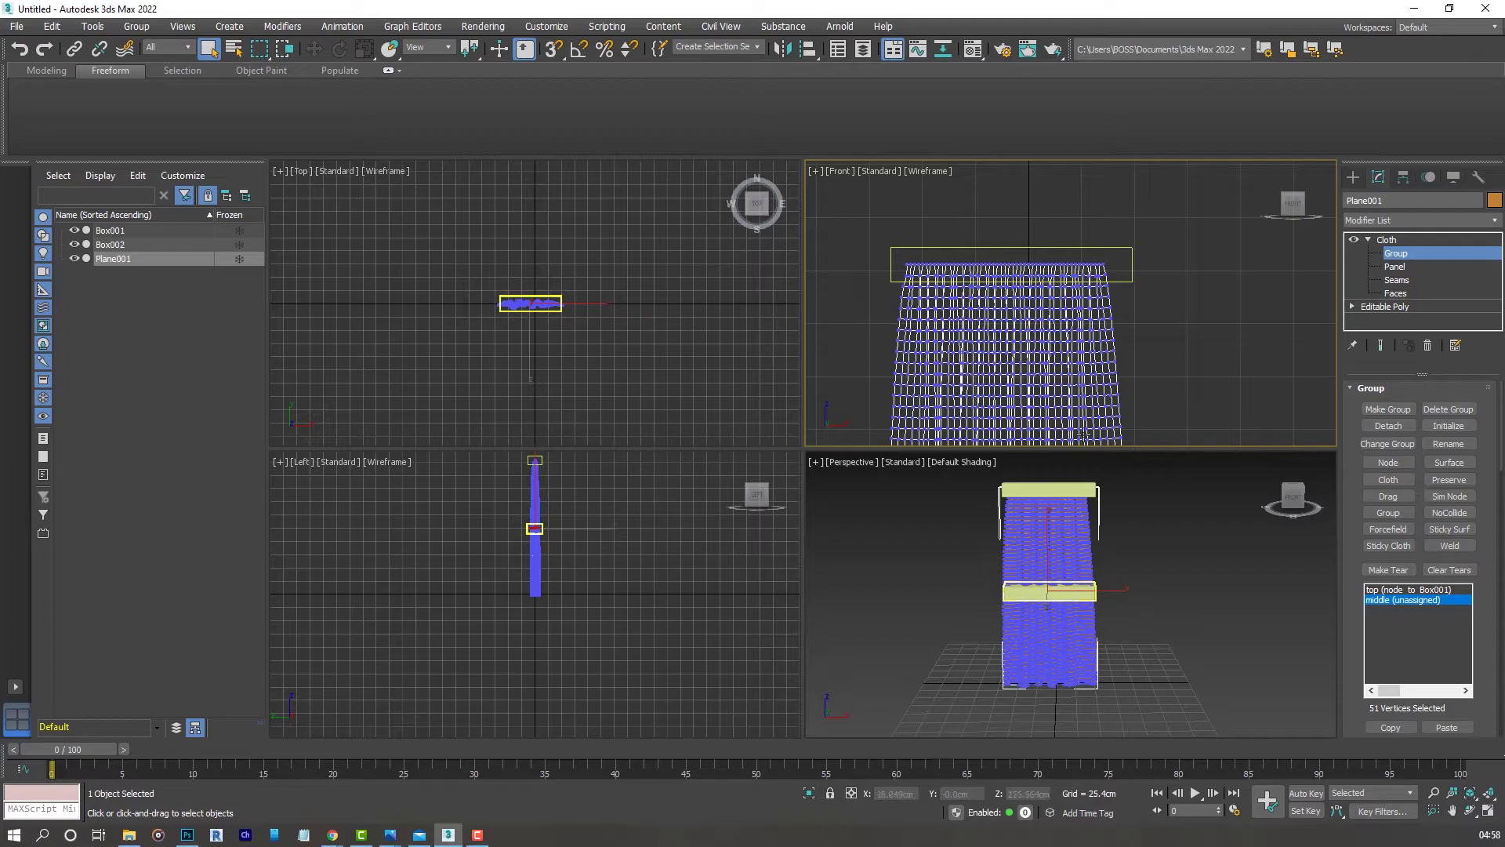
{"action": "middle_click_drag", "start_coordinate": [1053, 365], "coordinate": [1035, 435]}
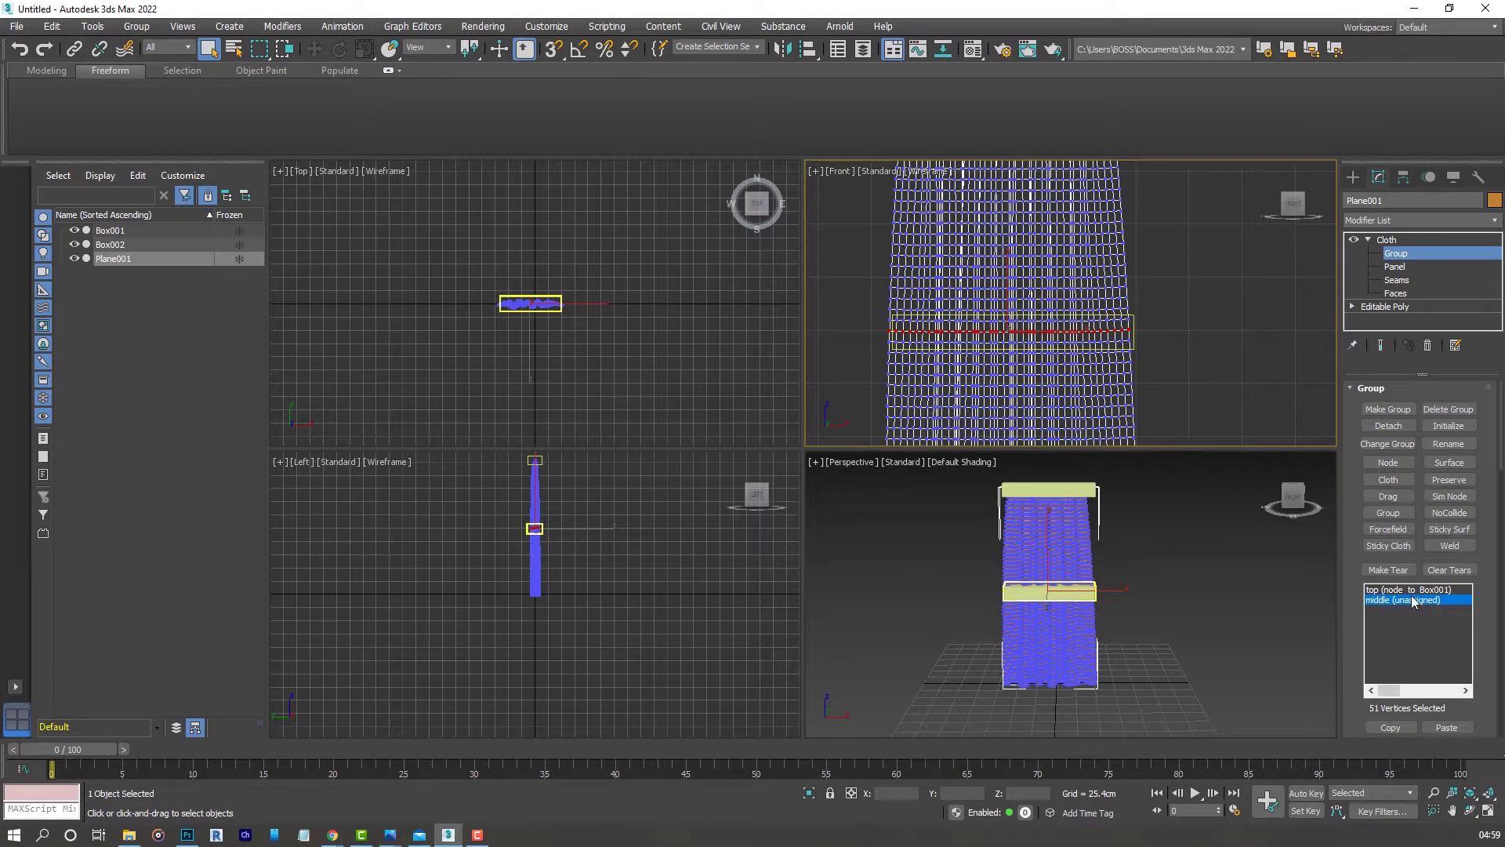
{"action": "left_click", "coordinate": [1387, 463]}
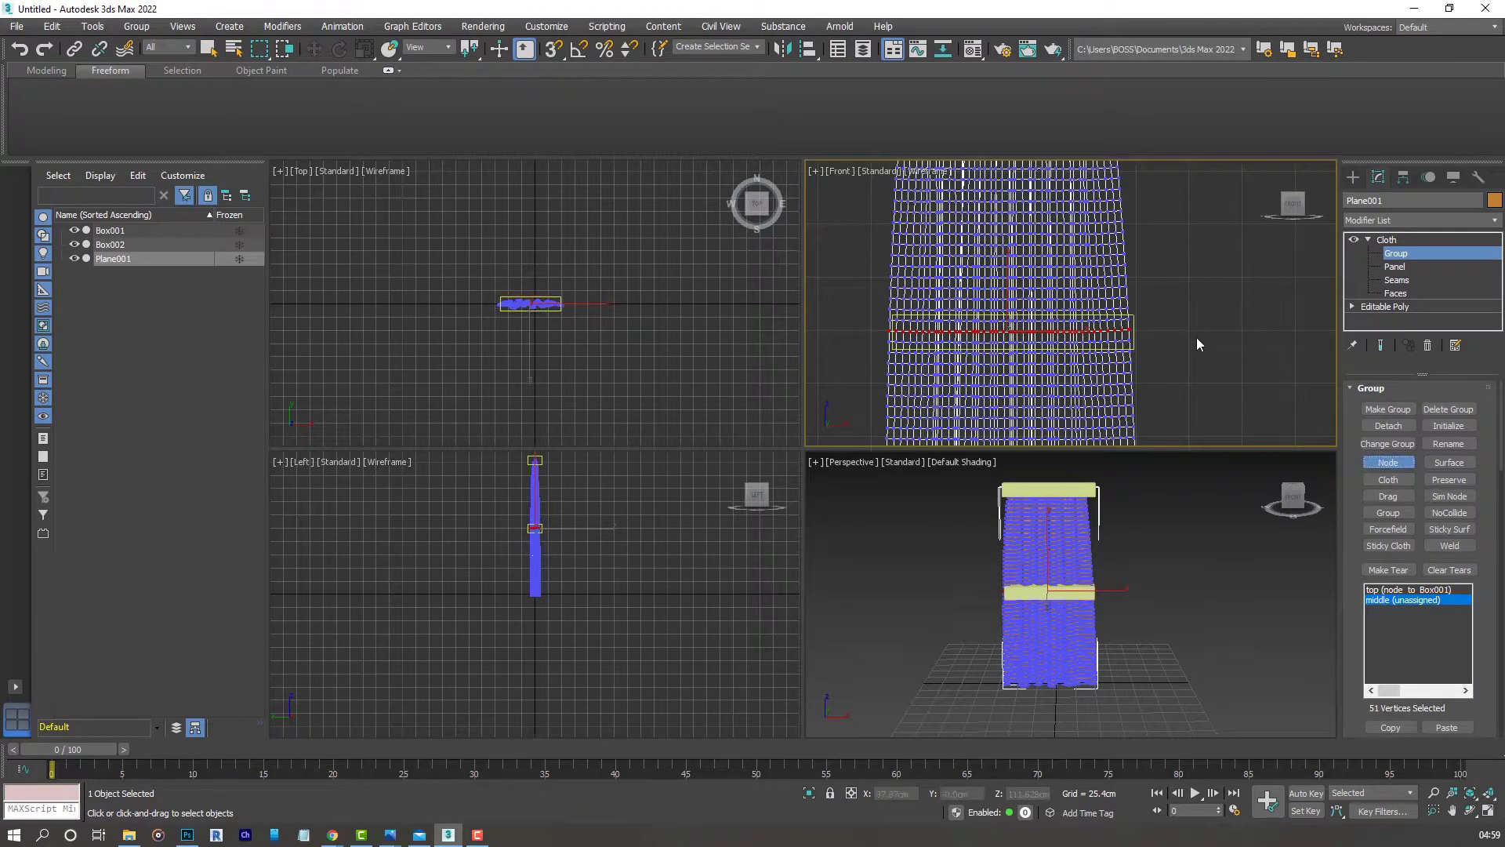
{"action": "left_click", "coordinate": [1134, 318]}
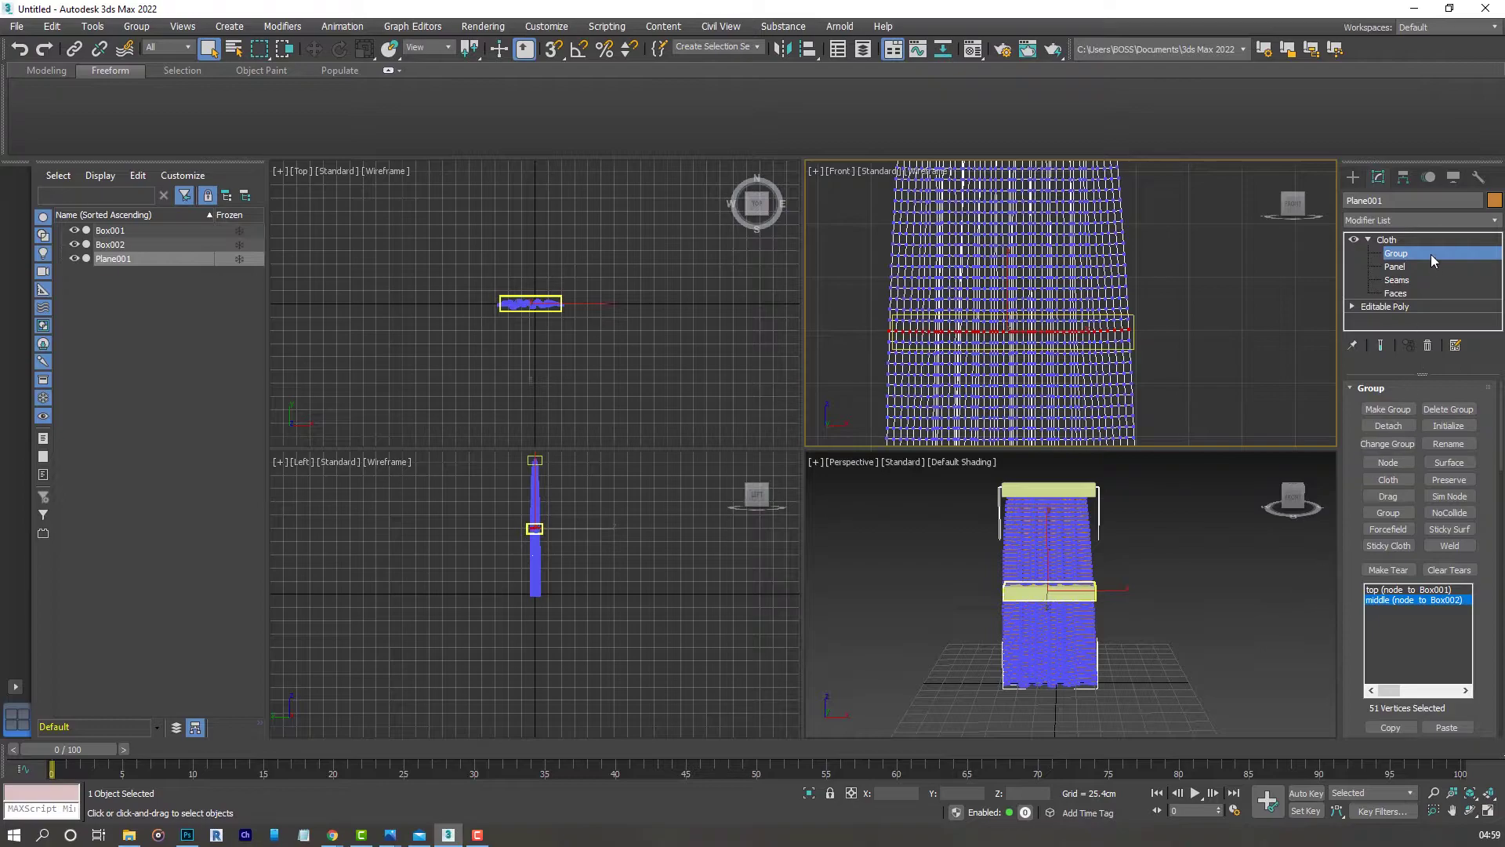
{"action": "left_click", "coordinate": [1387, 241]}
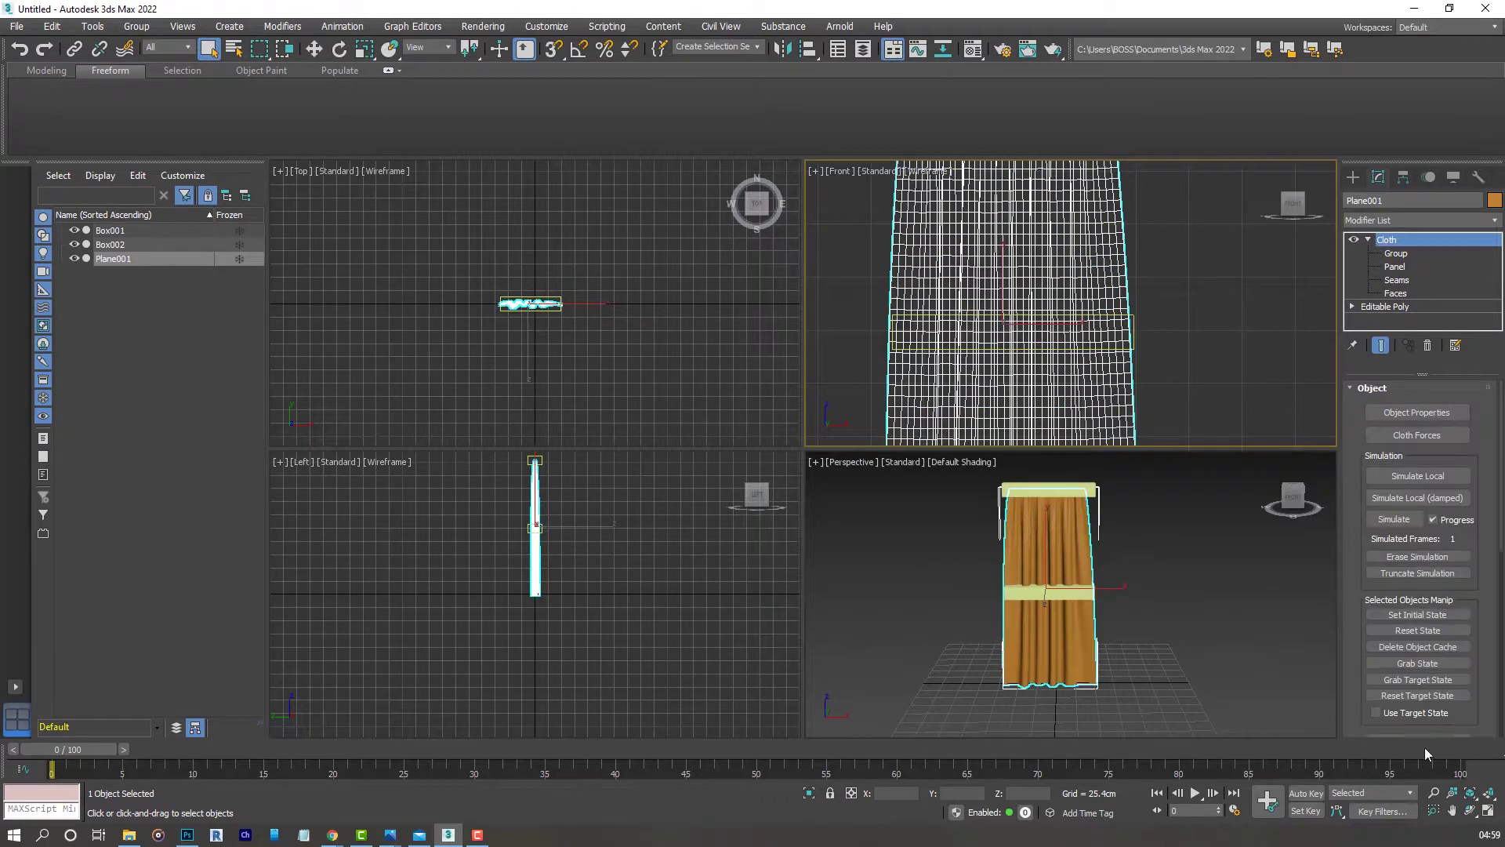
{"action": "middle_click_drag", "start_coordinate": [1052, 631], "coordinate": [1040, 626]}
{"action": "left_click", "coordinate": [1488, 813]}
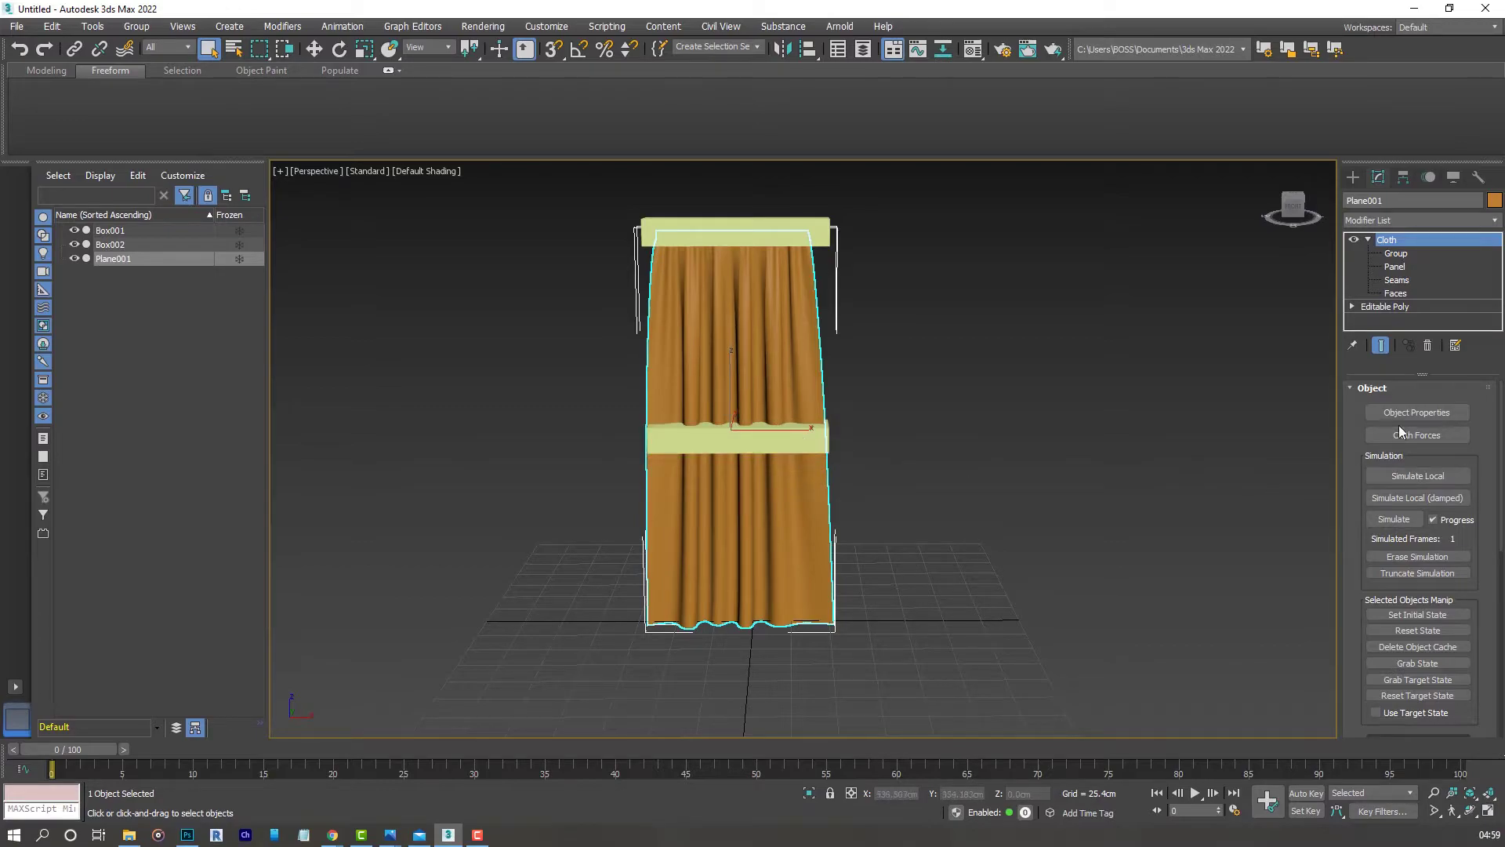
- Run a local Cloth simulation on the curtain with both boxes attached
{"action": "left_click", "coordinate": [1435, 481]}
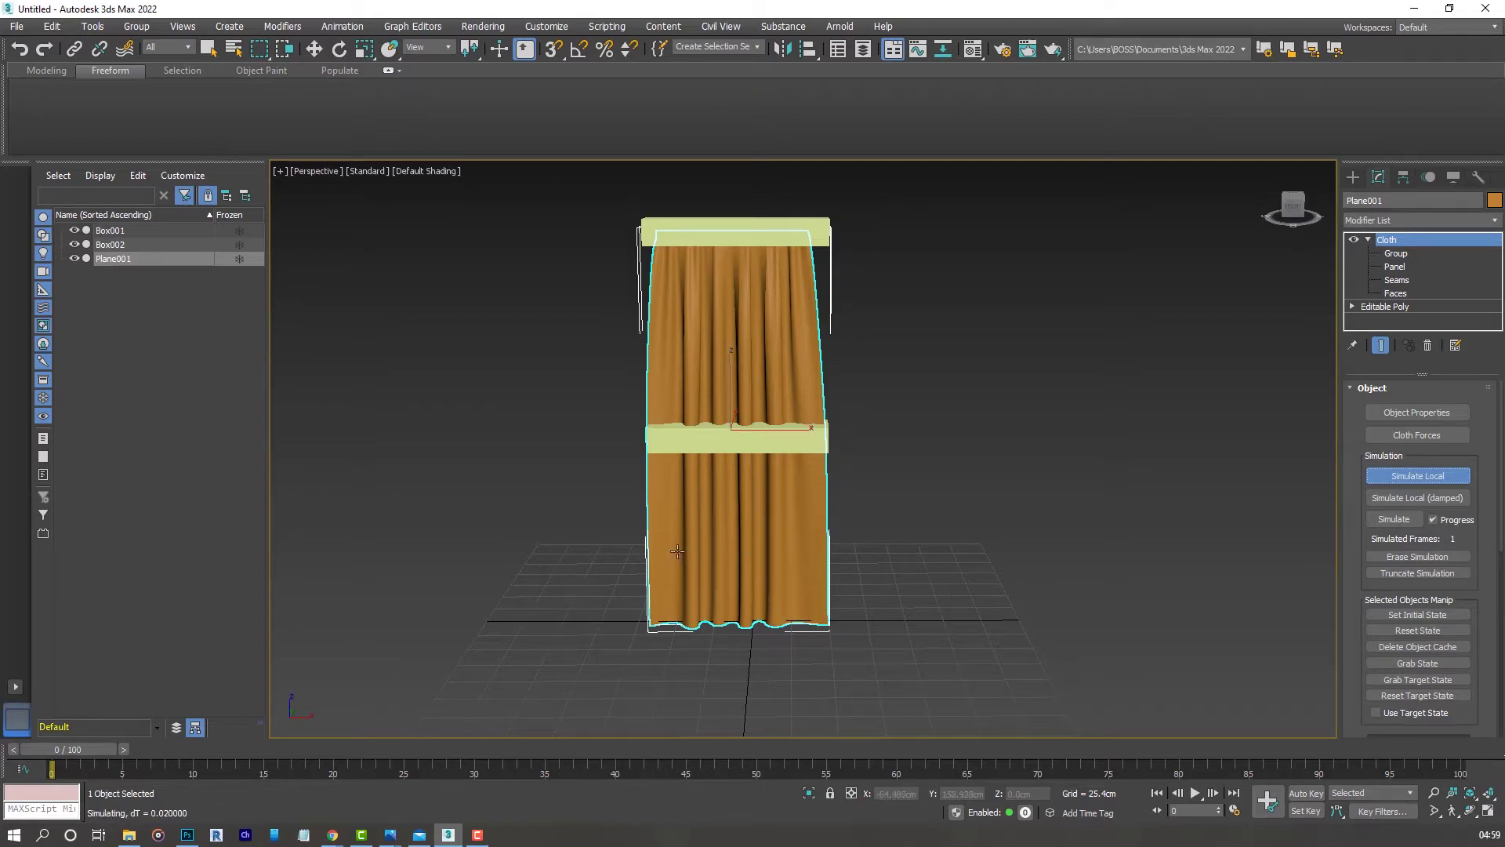
{"action": "middle_click_drag", "start_coordinate": [684, 551], "coordinate": [698, 498], "text": "alt"}
{"action": "scroll", "coordinate": [698, 497], "scroll_direction": "up", "scroll_amount": 5}
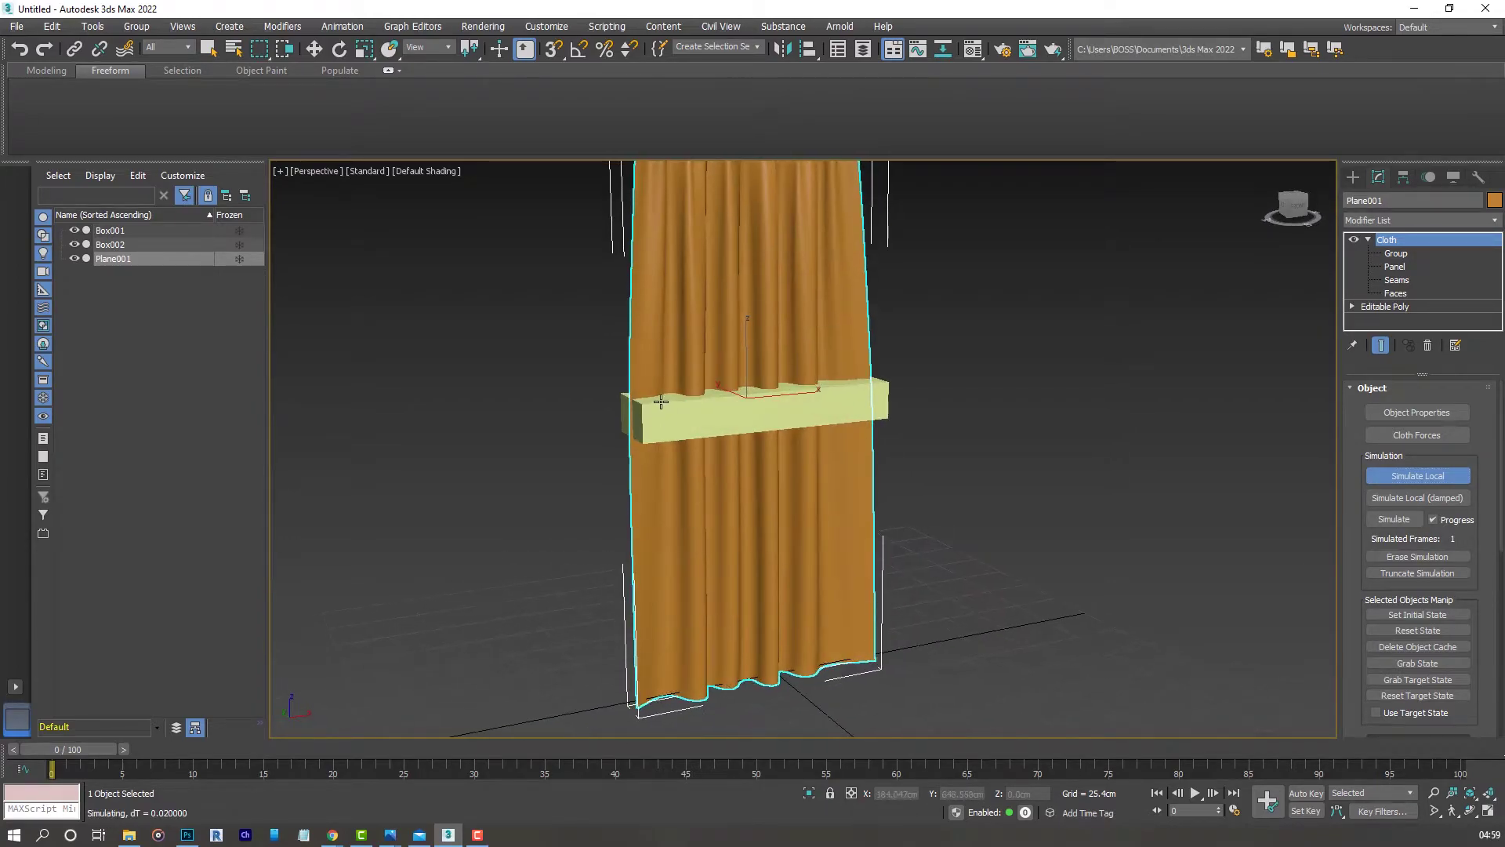
- Scale the middle box along X to about 23% to gather the curtain at its middle while the simulation runs
{"action": "left_click", "coordinate": [316, 50]}
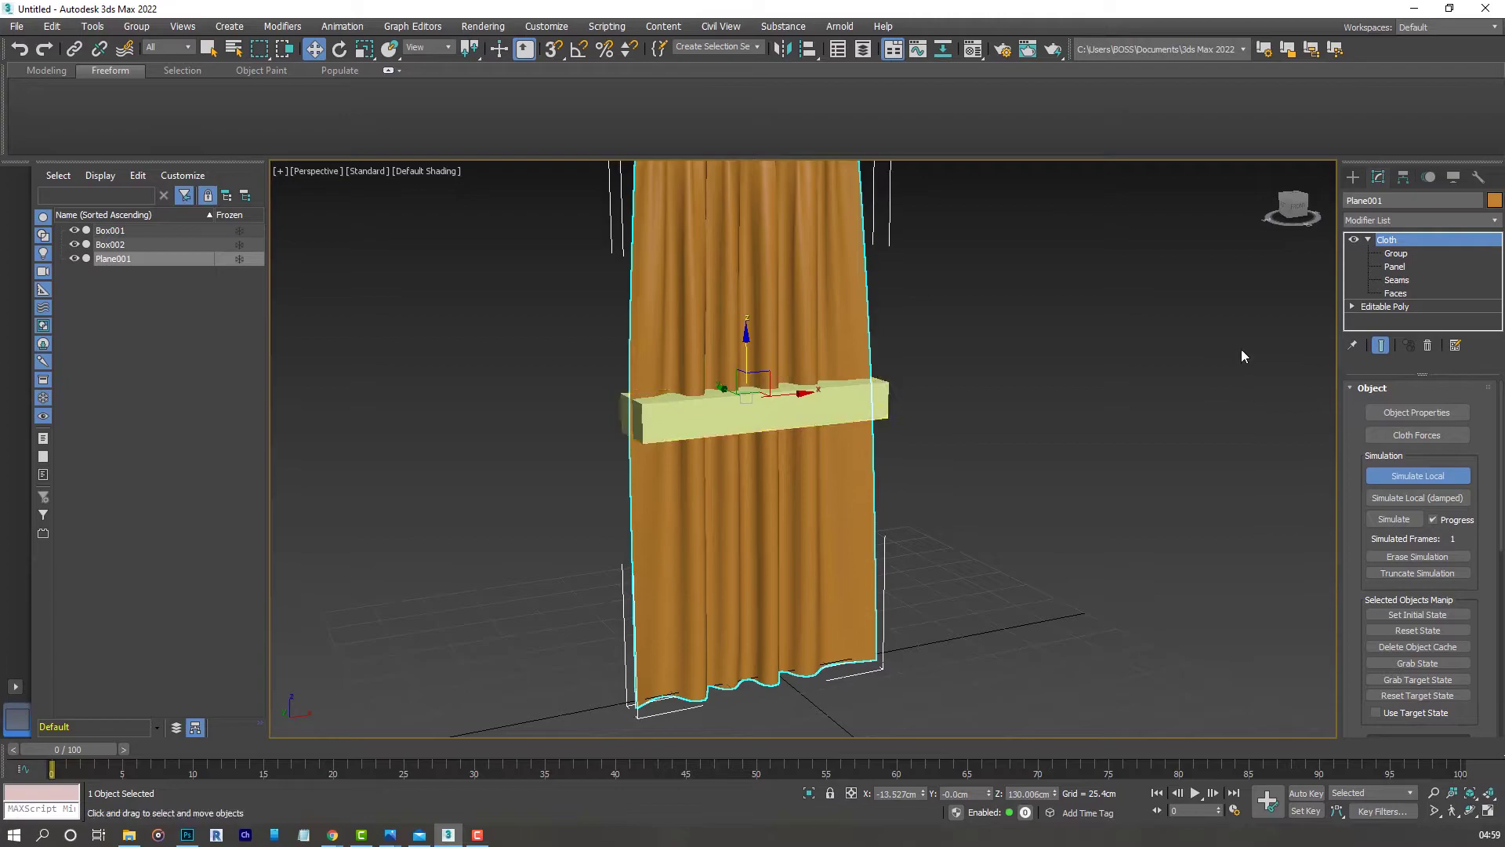
{"action": "left_click", "coordinate": [1354, 176]}
{"action": "left_click", "coordinate": [952, 400]}
{"action": "left_click", "coordinate": [874, 400]}
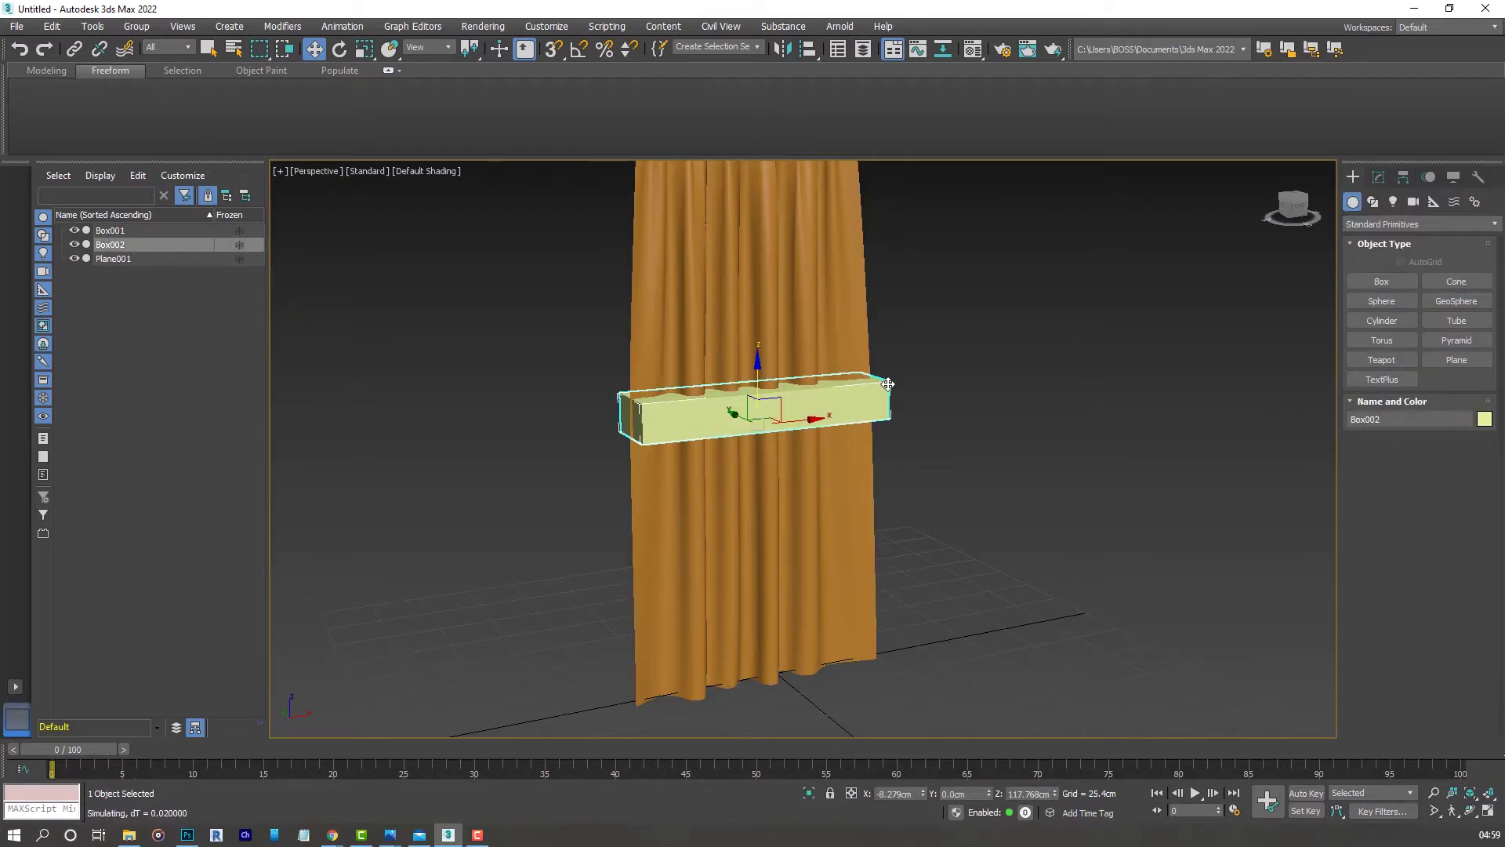
{"action": "left_click", "coordinate": [365, 50]}
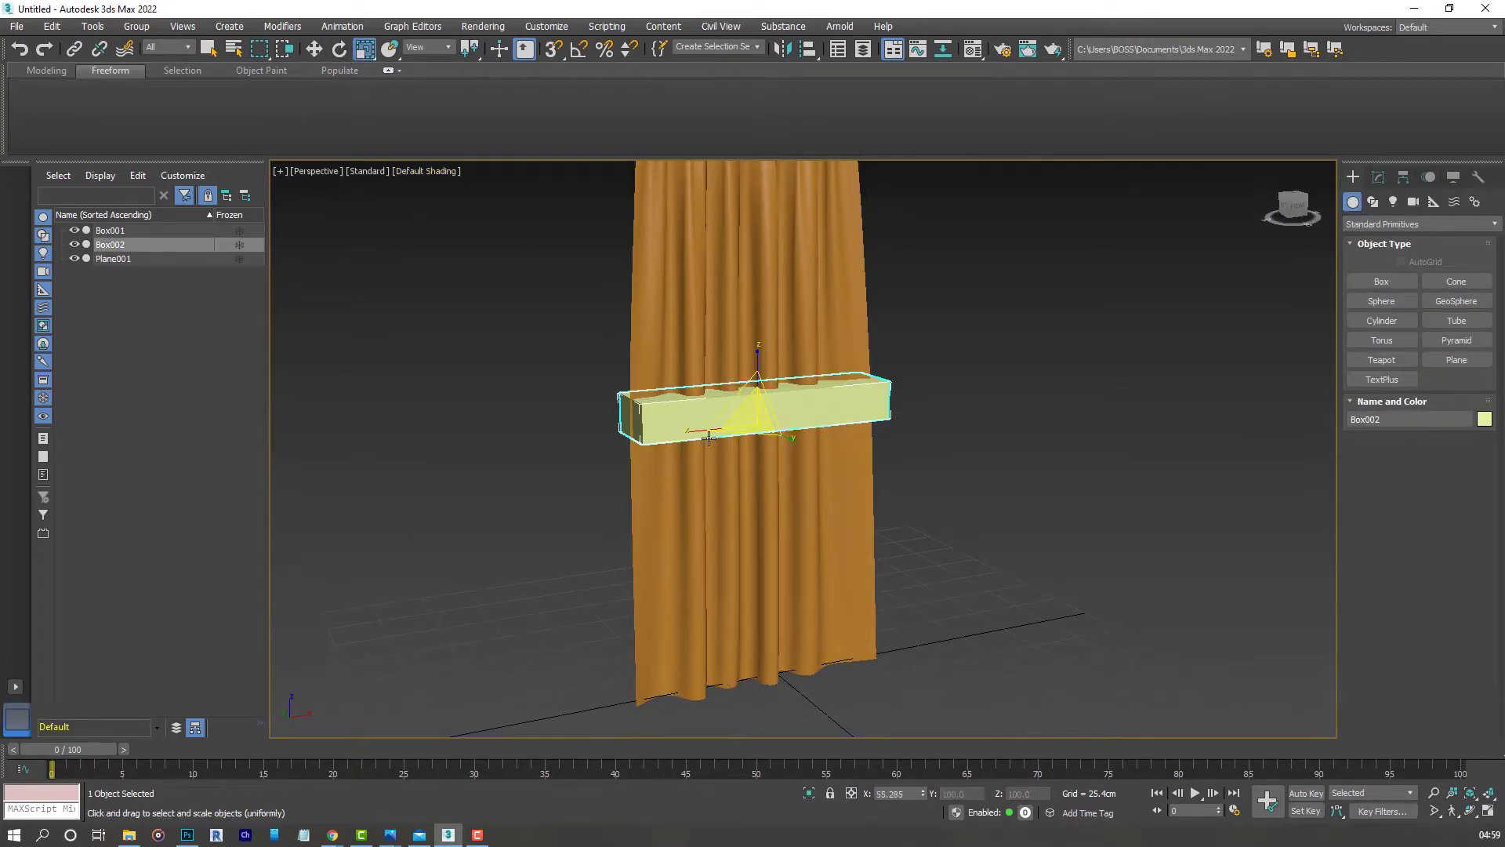
{"action": "left_click_drag", "start_coordinate": [691, 430], "coordinate": [738, 428]}
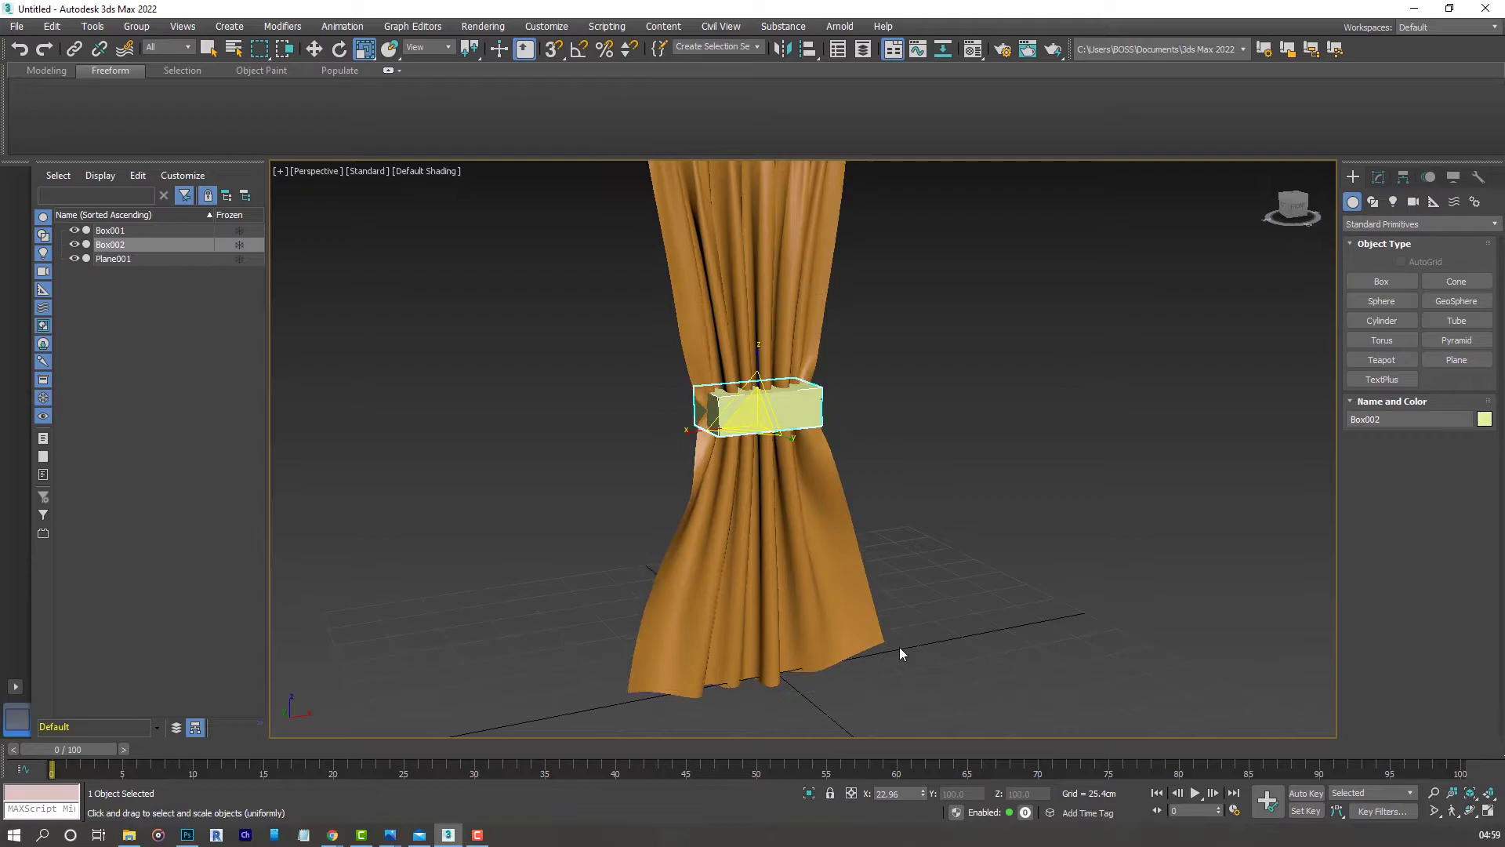
{"action": "scroll", "coordinate": [842, 651], "scroll_direction": "down", "scroll_amount": 3}
{"action": "middle_click_drag", "start_coordinate": [842, 650], "coordinate": [801, 627], "text": "alt"}
{"action": "scroll", "coordinate": [807, 635], "scroll_direction": "up", "scroll_amount": 3}
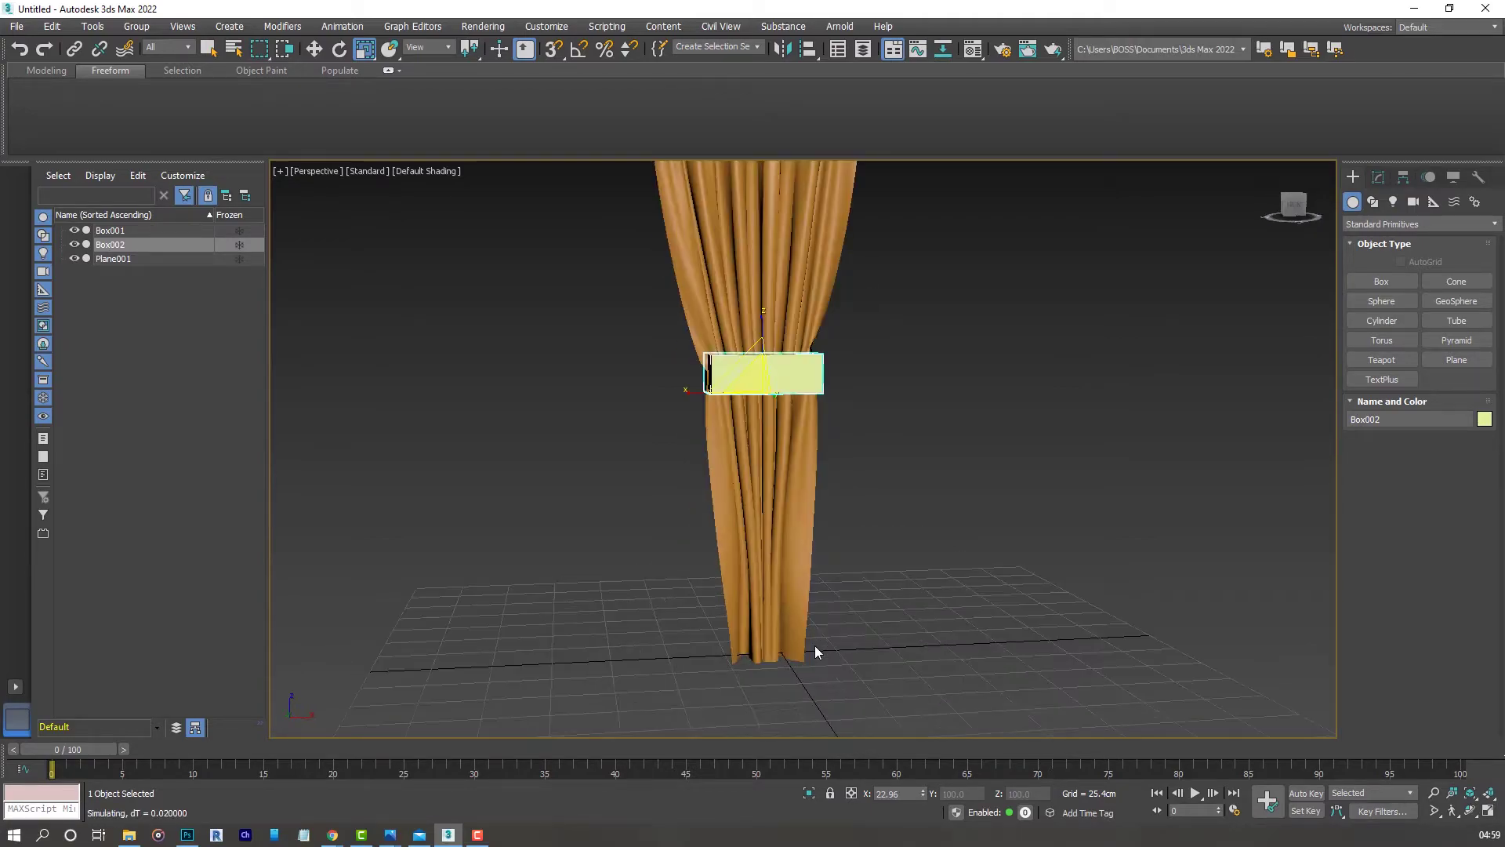
{"action": "scroll", "coordinate": [767, 564], "scroll_direction": "down", "scroll_amount": 3}
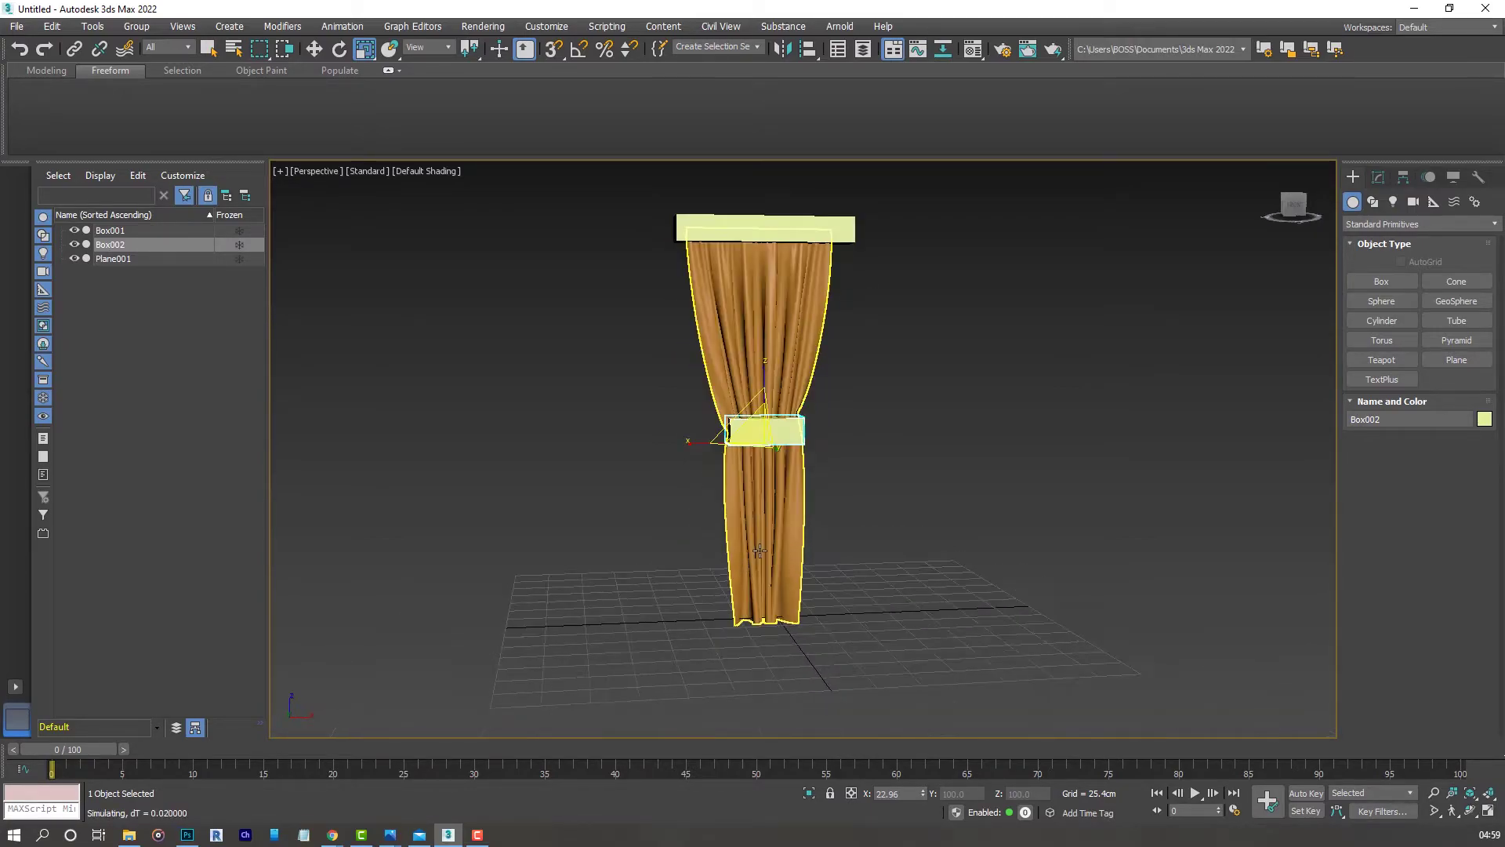
- Slide the top box back and forth along X, leaving it at about X 4.3 cm, so the simulated folds shift
{"action": "middle_click_drag", "start_coordinate": [767, 564], "coordinate": [760, 588]}
{"action": "left_click", "coordinate": [710, 253]}
{"action": "left_click", "coordinate": [313, 50]}
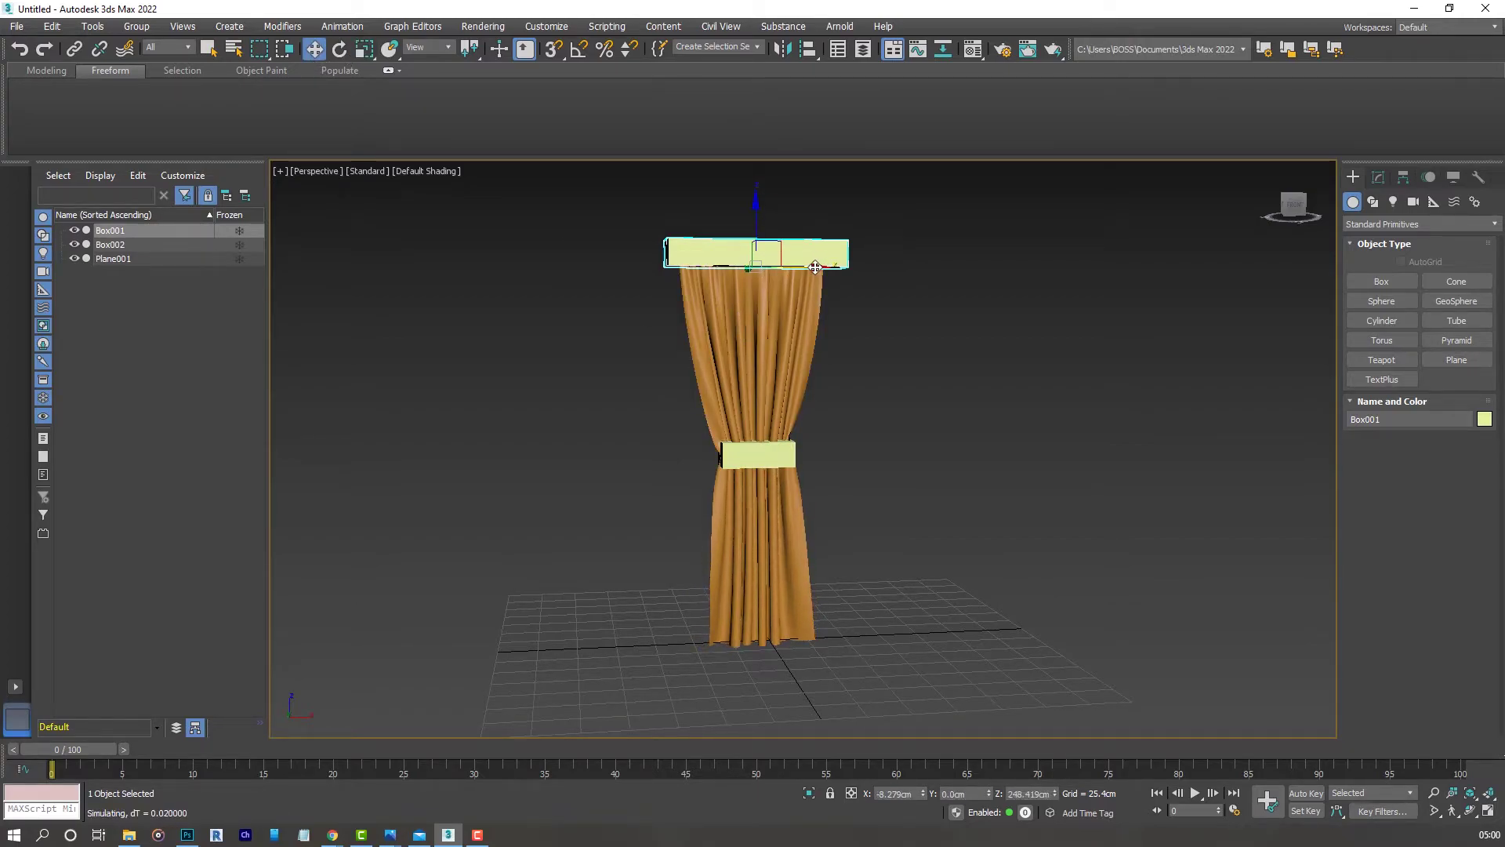
{"action": "left_click_drag", "start_coordinate": [819, 259], "coordinate": [799, 266]}
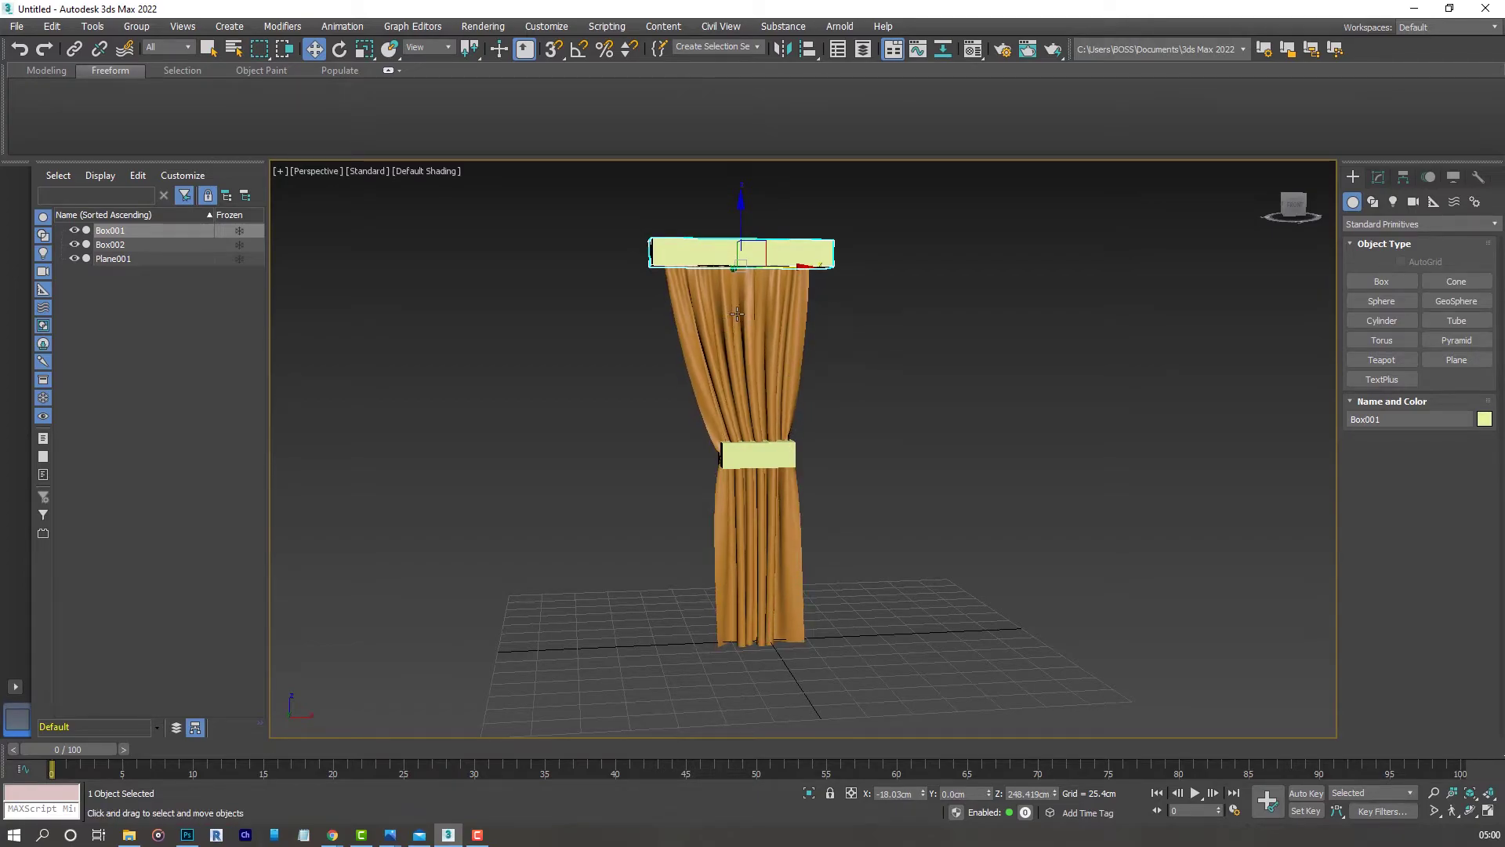
{"action": "scroll", "coordinate": [789, 508], "scroll_direction": "up", "scroll_amount": 2}
{"action": "scroll", "coordinate": [785, 470], "scroll_direction": "down", "scroll_amount": 2}
{"action": "scroll", "coordinate": [779, 354], "scroll_direction": "up", "scroll_amount": 2}
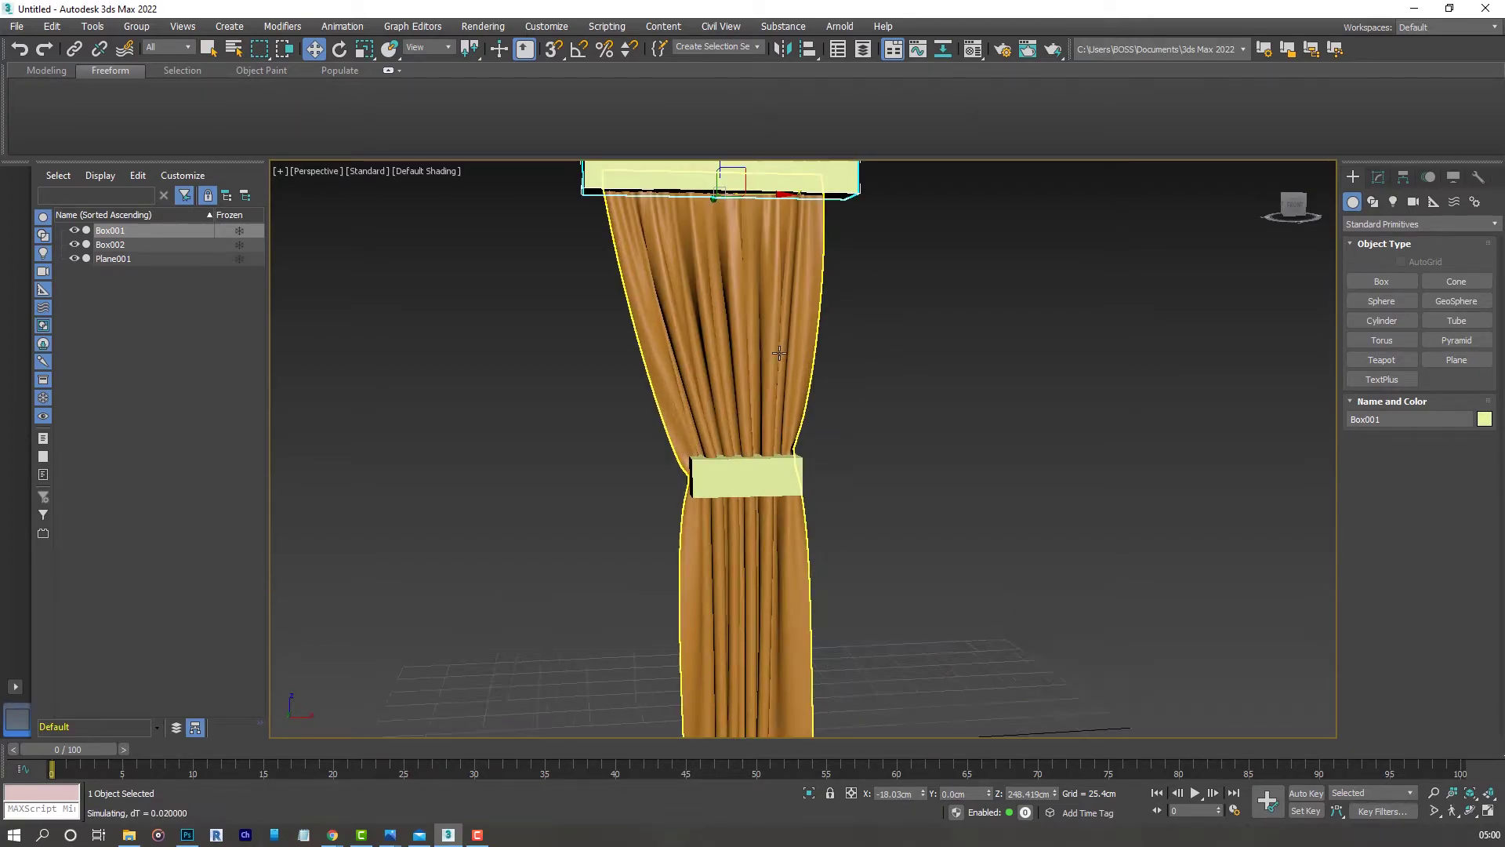
{"action": "left_click_drag", "start_coordinate": [780, 196], "coordinate": [829, 196]}
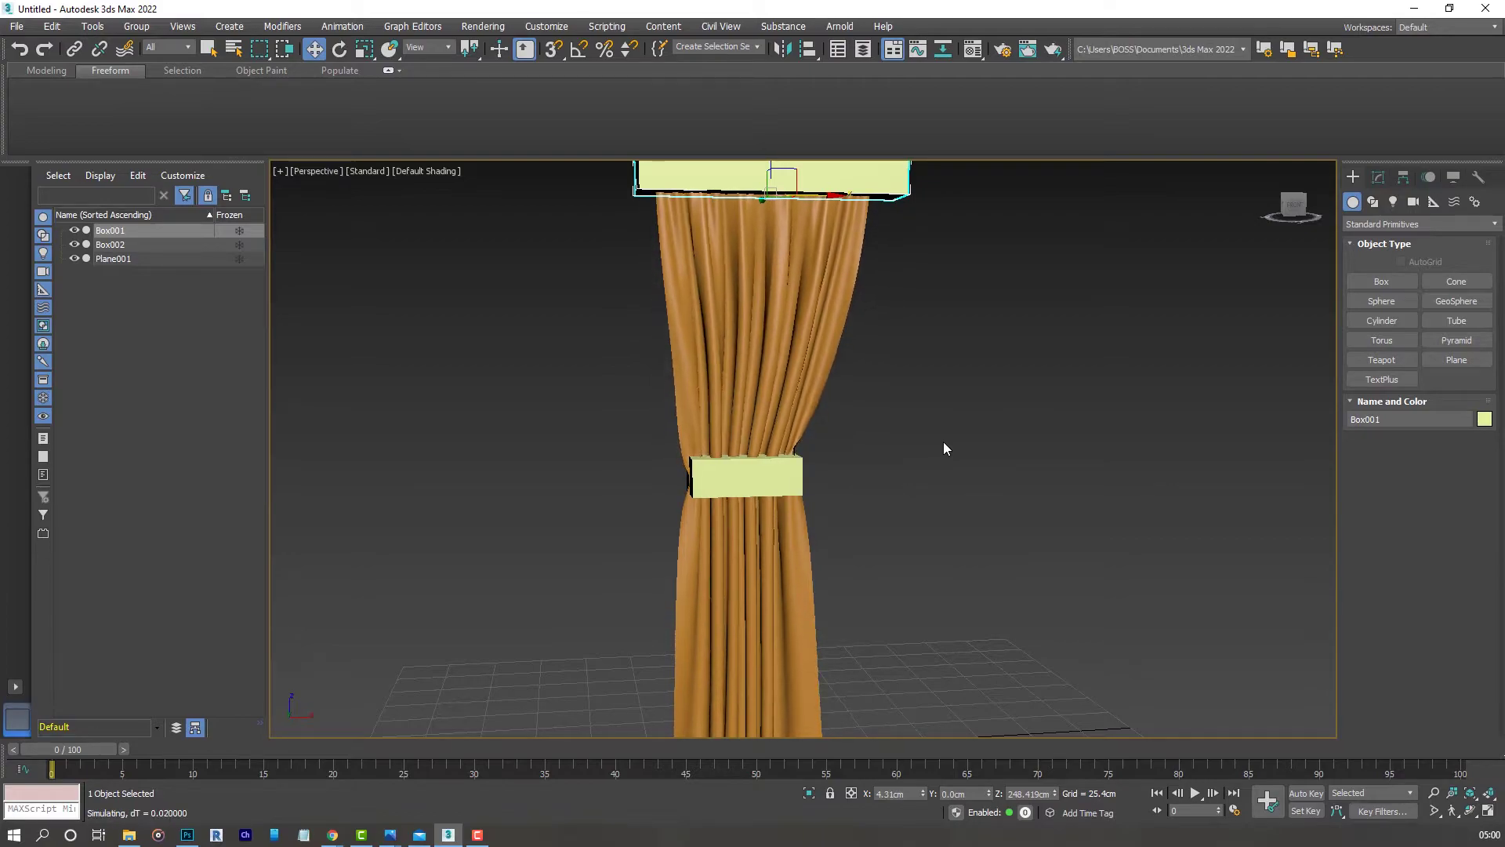
- Narrow the middle box further along X to about 14% to cinch the curtain more tightly
{"action": "left_click", "coordinate": [793, 464]}
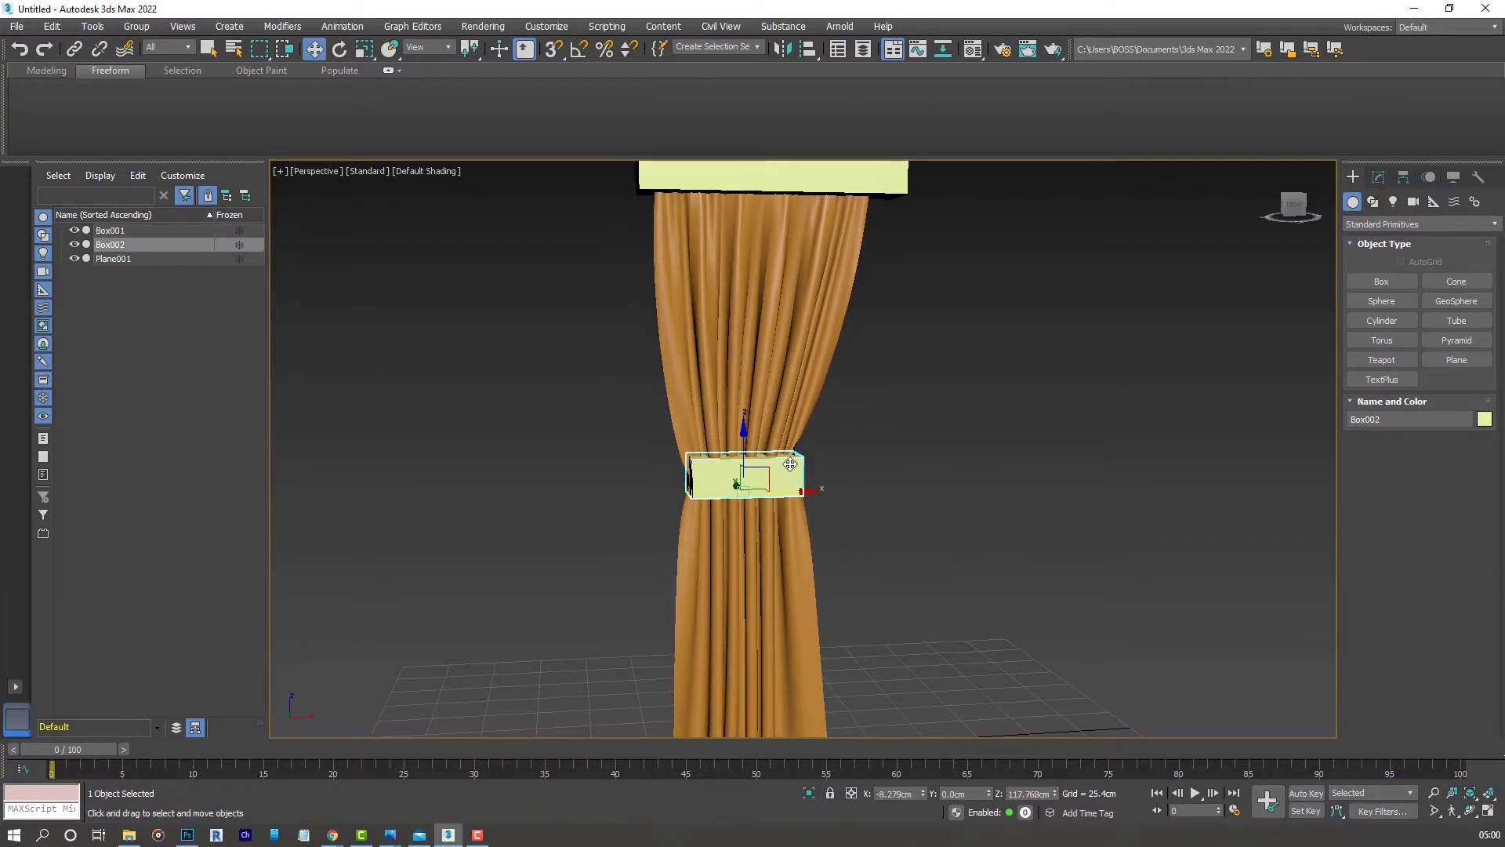
{"action": "key", "text": "r"}
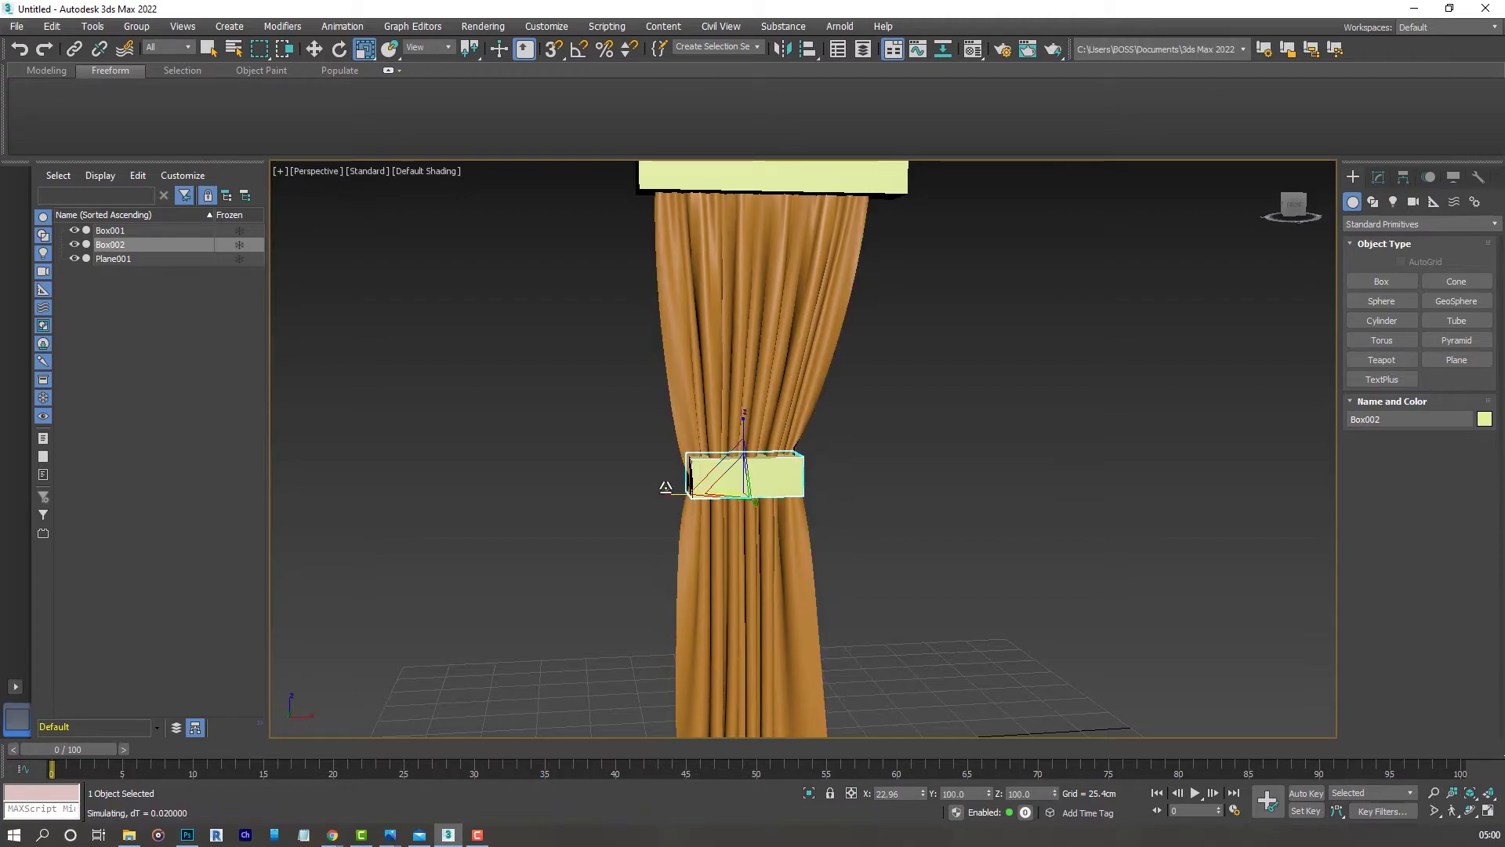
{"action": "left_click_drag", "start_coordinate": [666, 493], "coordinate": [703, 491]}
{"action": "scroll", "coordinate": [628, 464], "scroll_direction": "down", "scroll_amount": 4}
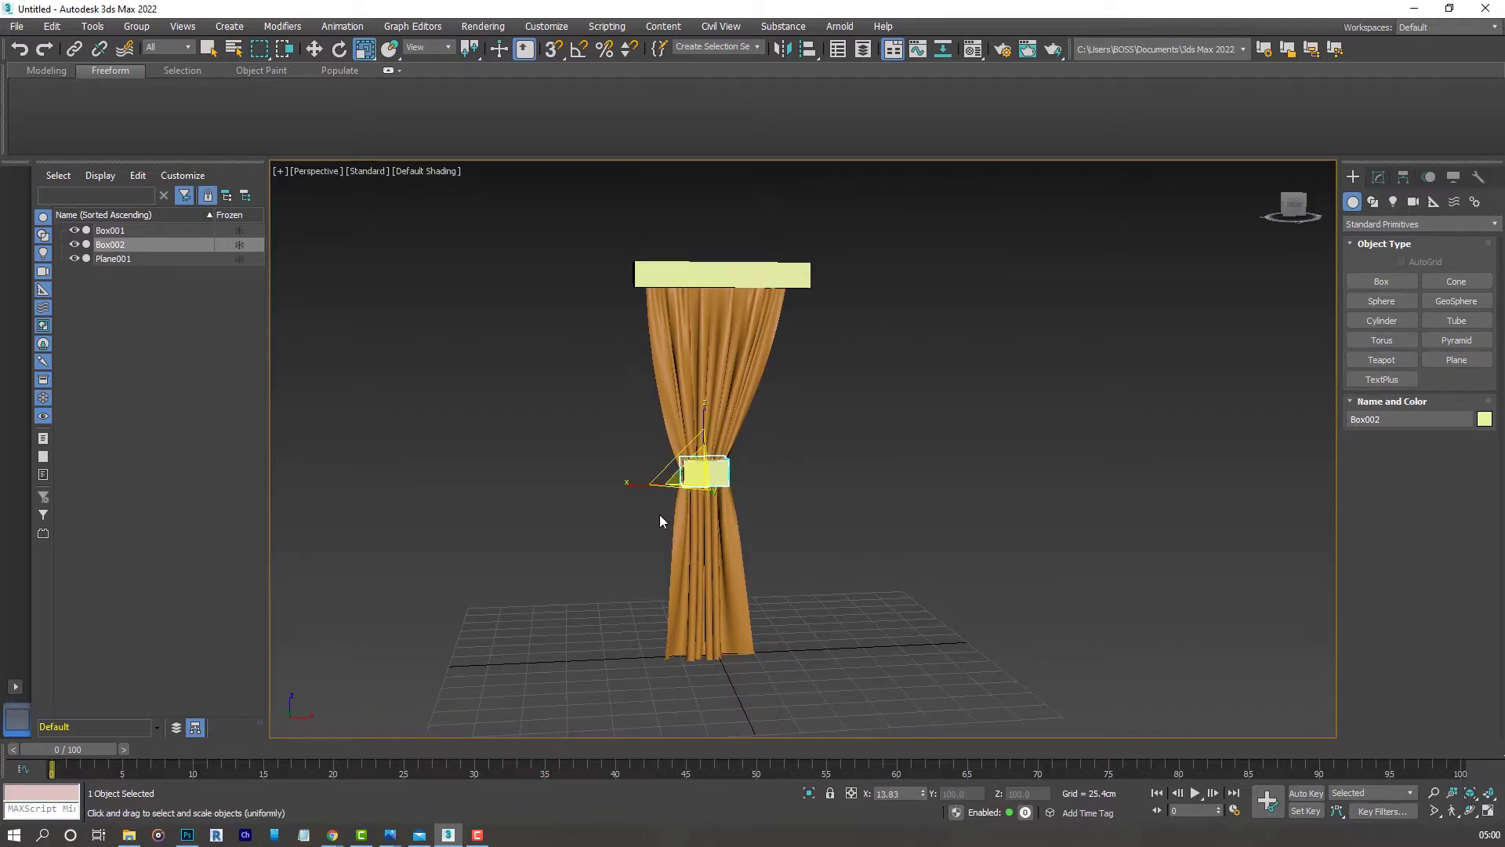
{"action": "scroll", "coordinate": [674, 467], "scroll_direction": "up", "scroll_amount": 3}
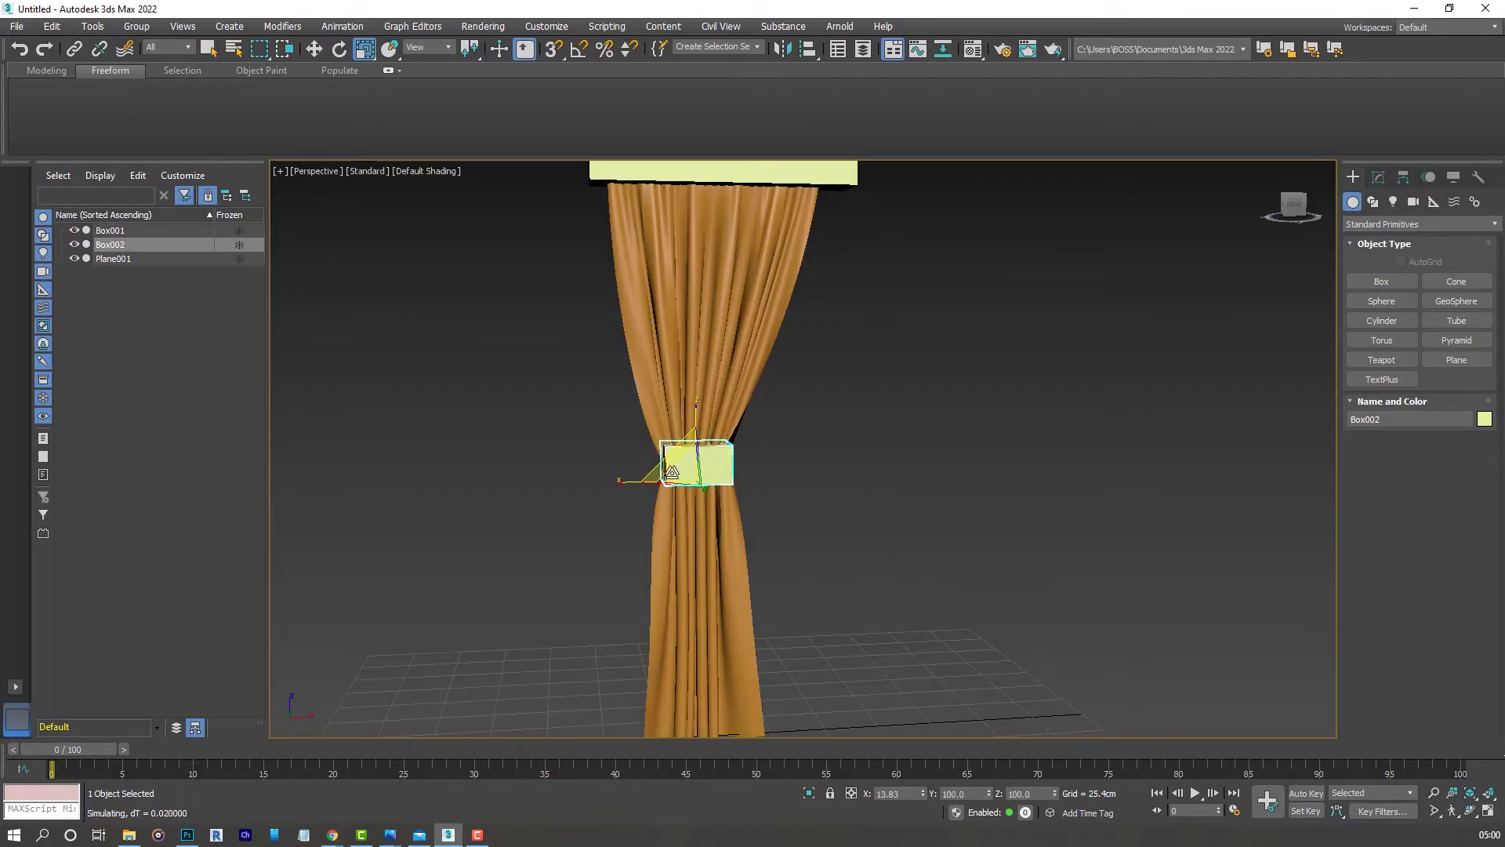
{"action": "middle_click_drag", "start_coordinate": [674, 465], "coordinate": [660, 475]}
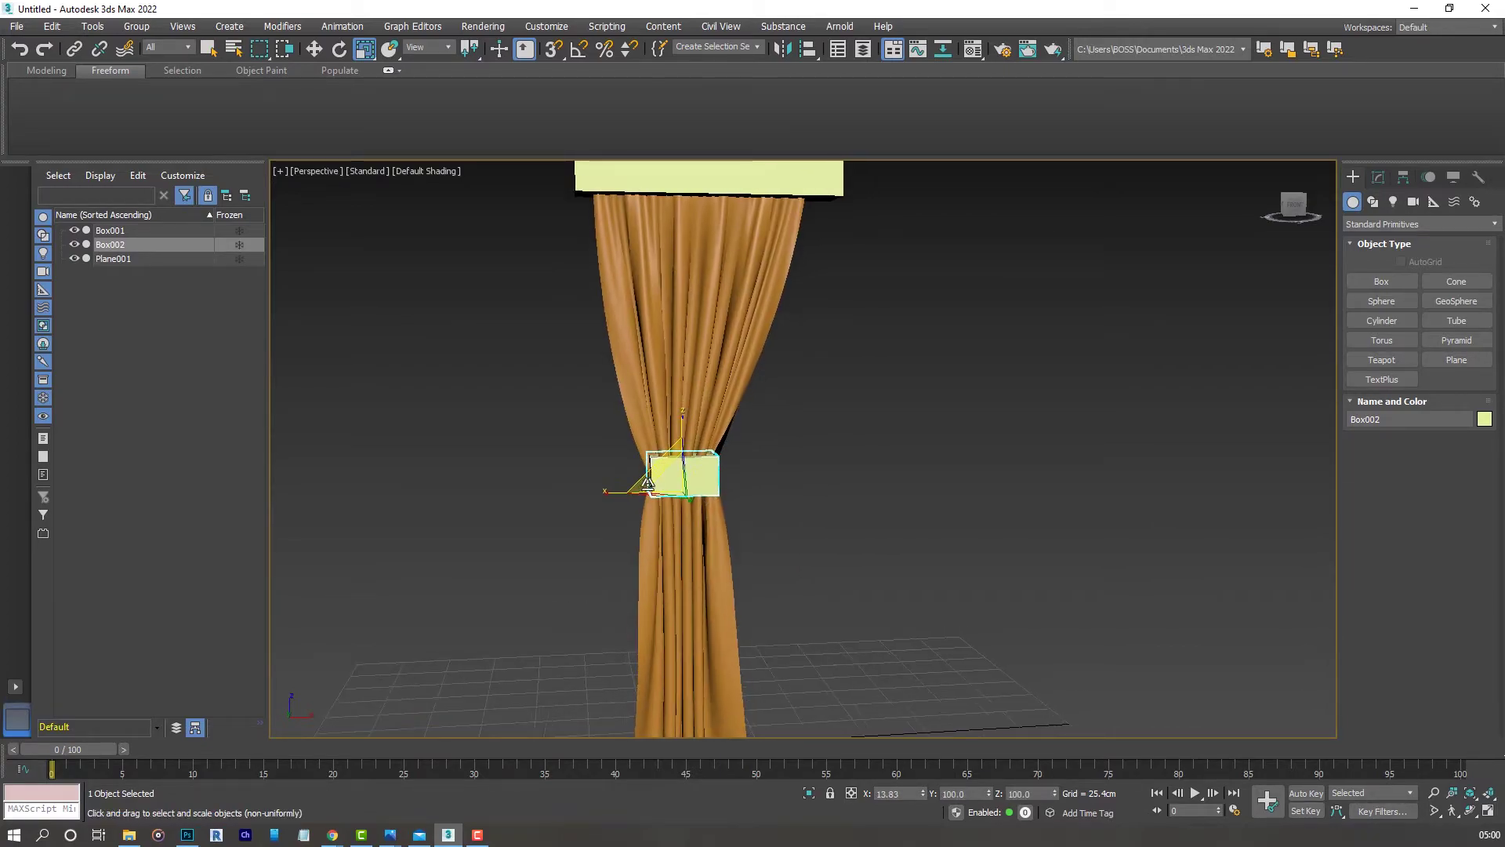
- Move the middle box along X to about -13.1 cm so the gathered waist sits off-centre
{"action": "left_click", "coordinate": [322, 48]}
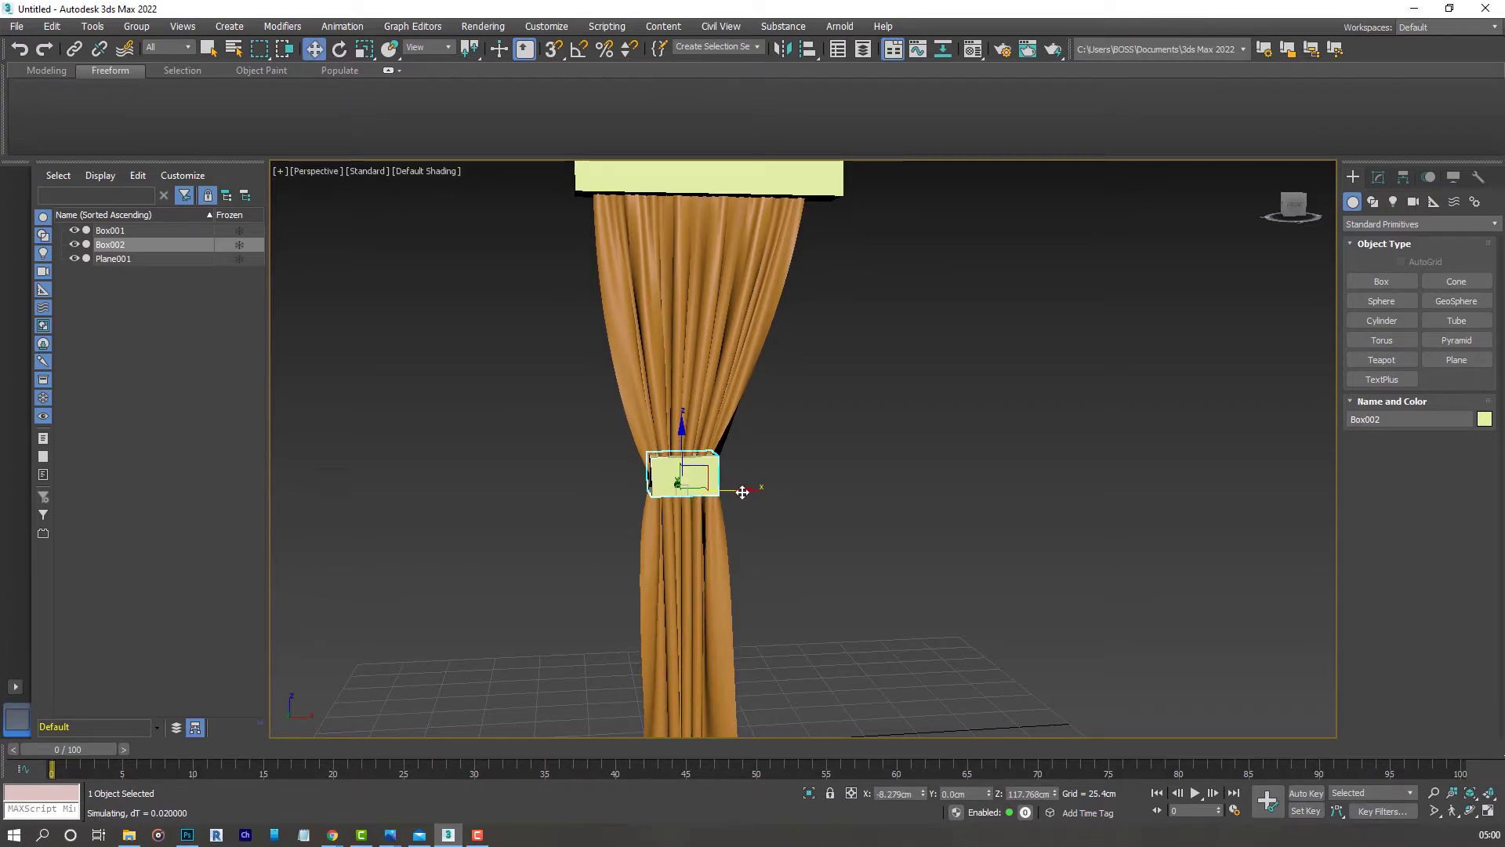
{"action": "left_click_drag", "start_coordinate": [742, 491], "coordinate": [730, 493]}
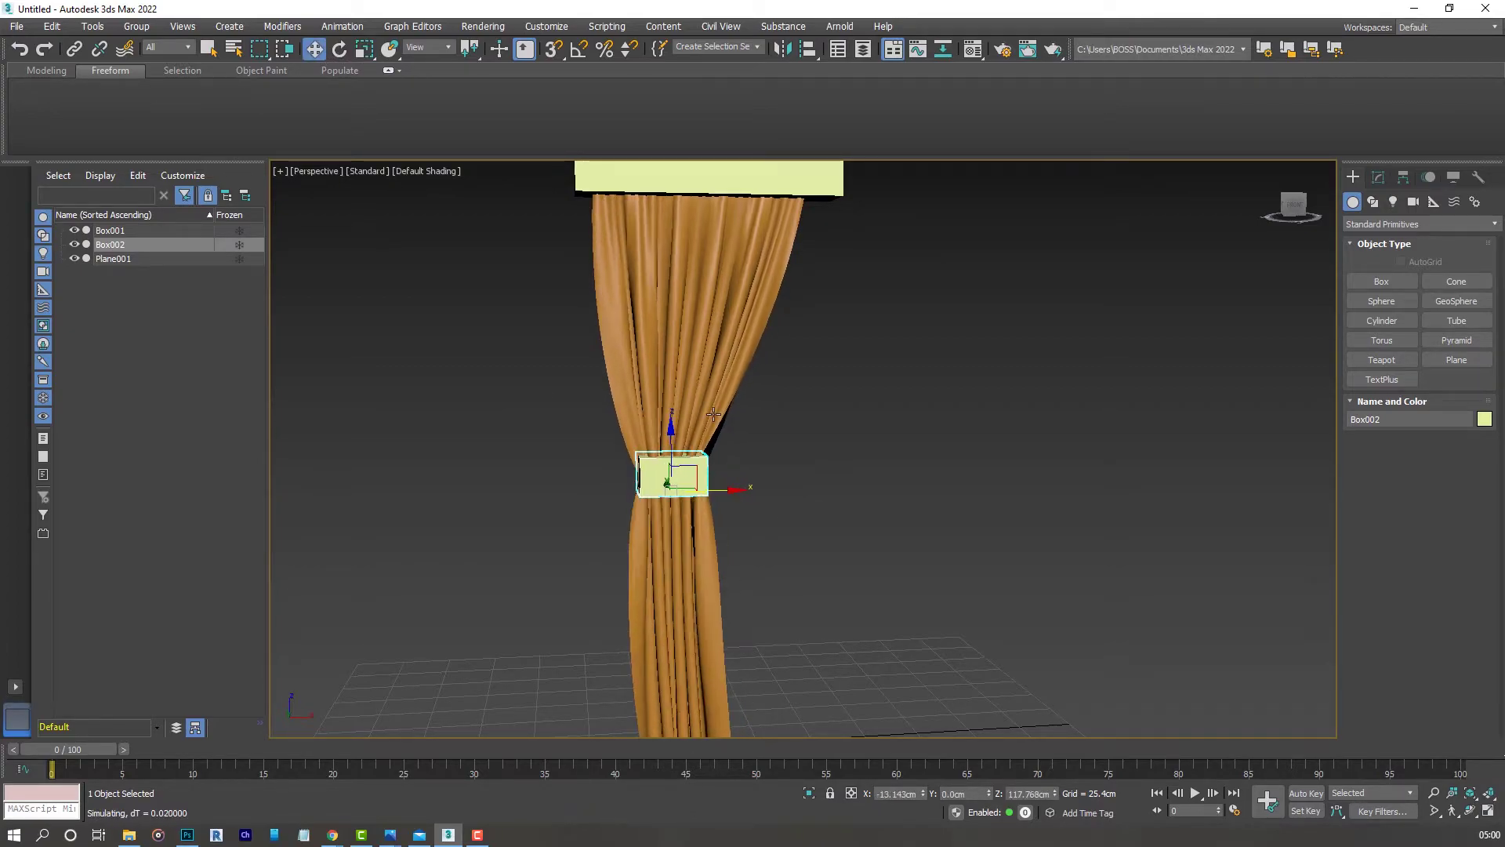
{"action": "scroll", "coordinate": [687, 497], "scroll_direction": "down", "scroll_amount": 2}
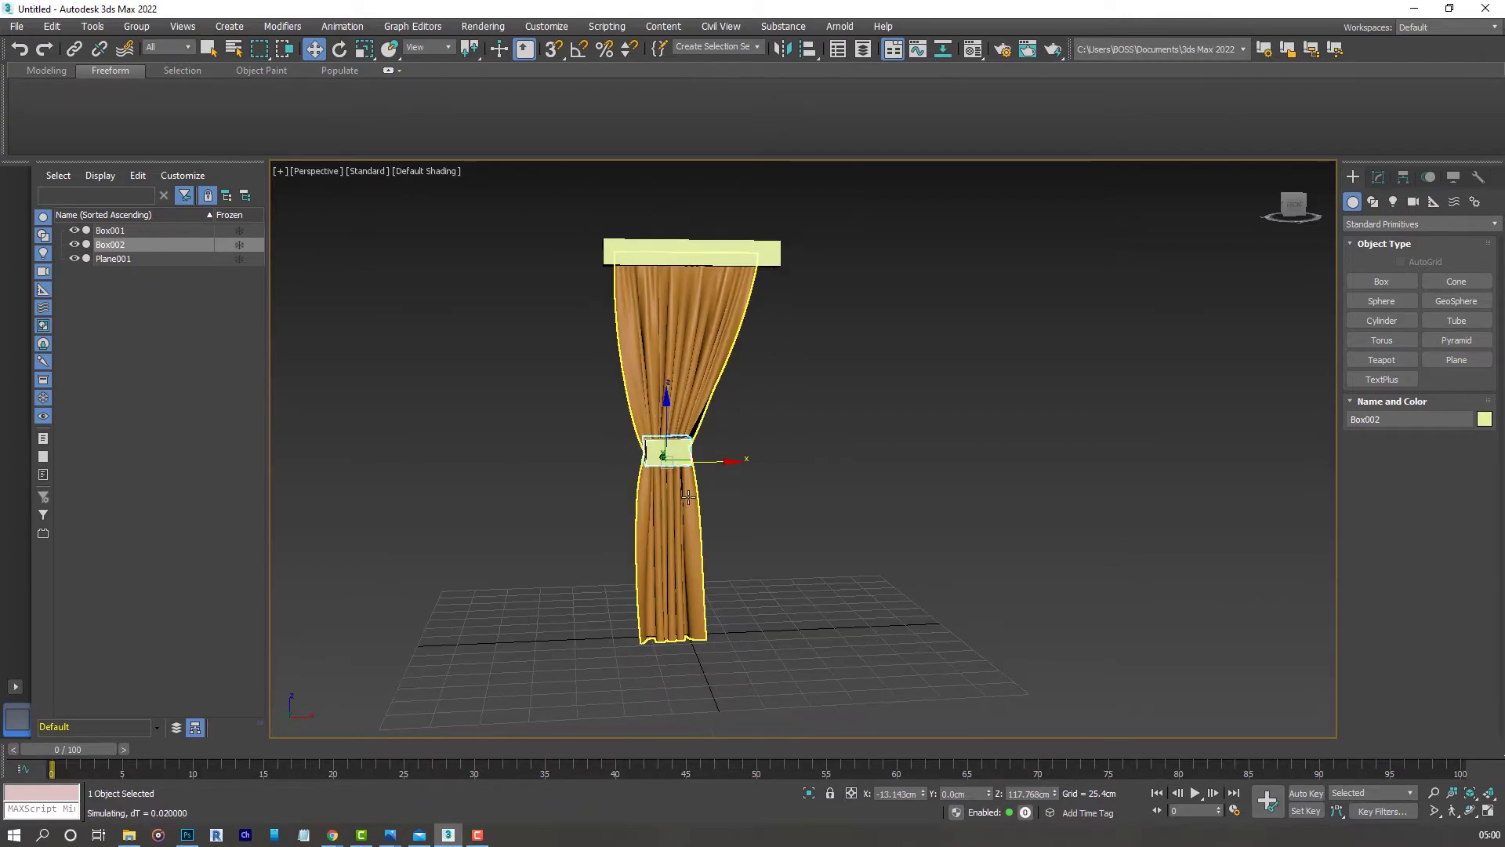
{"action": "scroll", "coordinate": [682, 422], "scroll_direction": "up", "scroll_amount": 2}
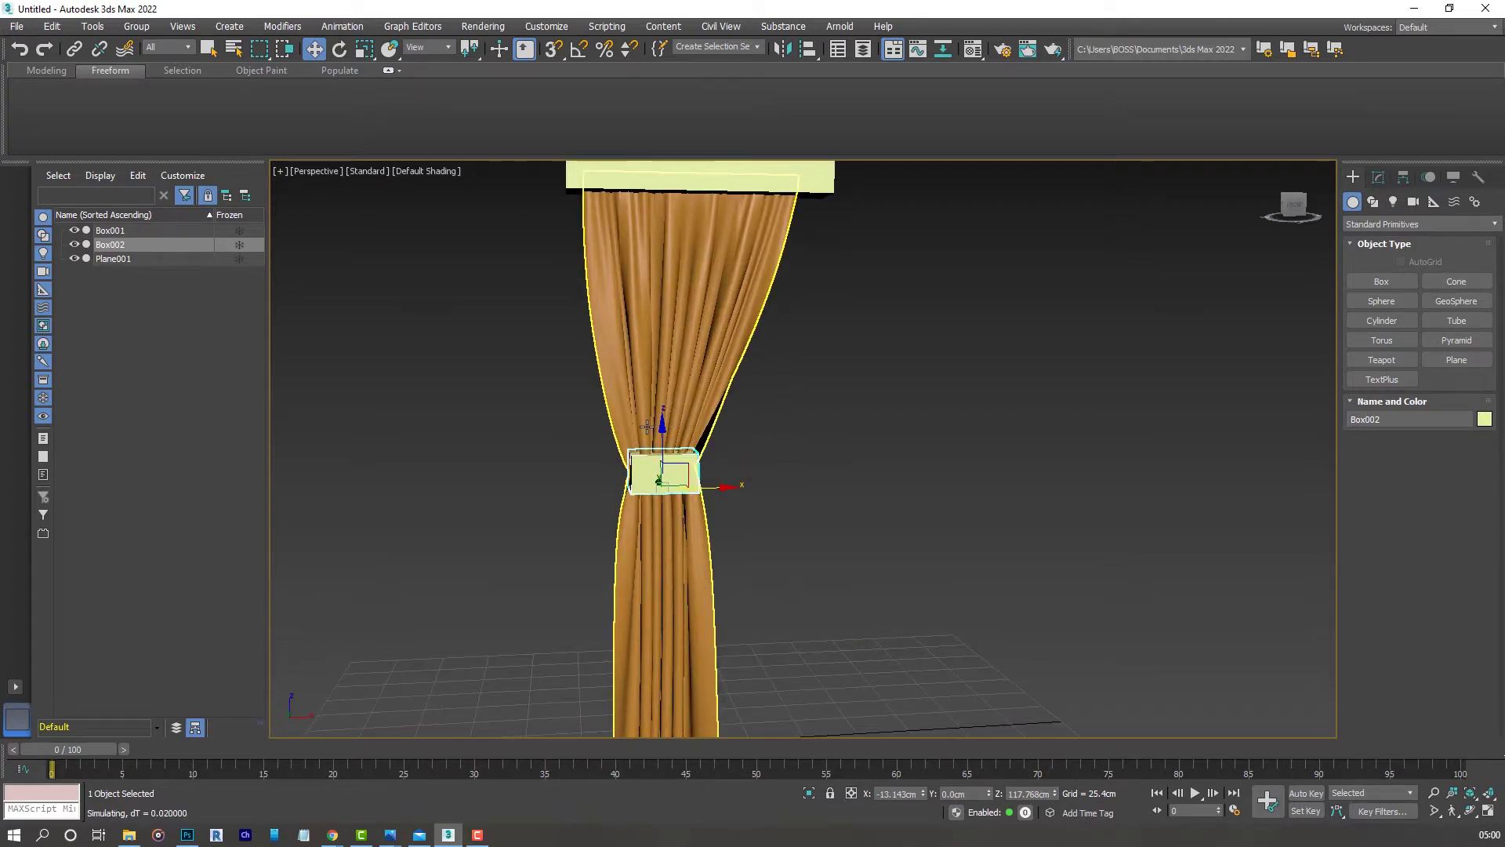
- Examine the gathered curtain's folds, waist and hem from several angles and distances
{"action": "mouse_move", "coordinate": [603, 446]}
{"action": "middle_mouse_down", "text": "alt"}
{"action": "mouse_move", "coordinate": [833, 433]}
{"action": "mouse_move", "coordinate": [585, 458]}
{"action": "mouse_move", "coordinate": [627, 463]}
{"action": "mouse_move", "coordinate": [601, 469]}
{"action": "middle_mouse_up", "text": "alt"}
{"action": "scroll", "coordinate": [598, 471], "scroll_direction": "down", "scroll_amount": 3}
{"action": "scroll", "coordinate": [628, 490], "scroll_direction": "up", "scroll_amount": 3}
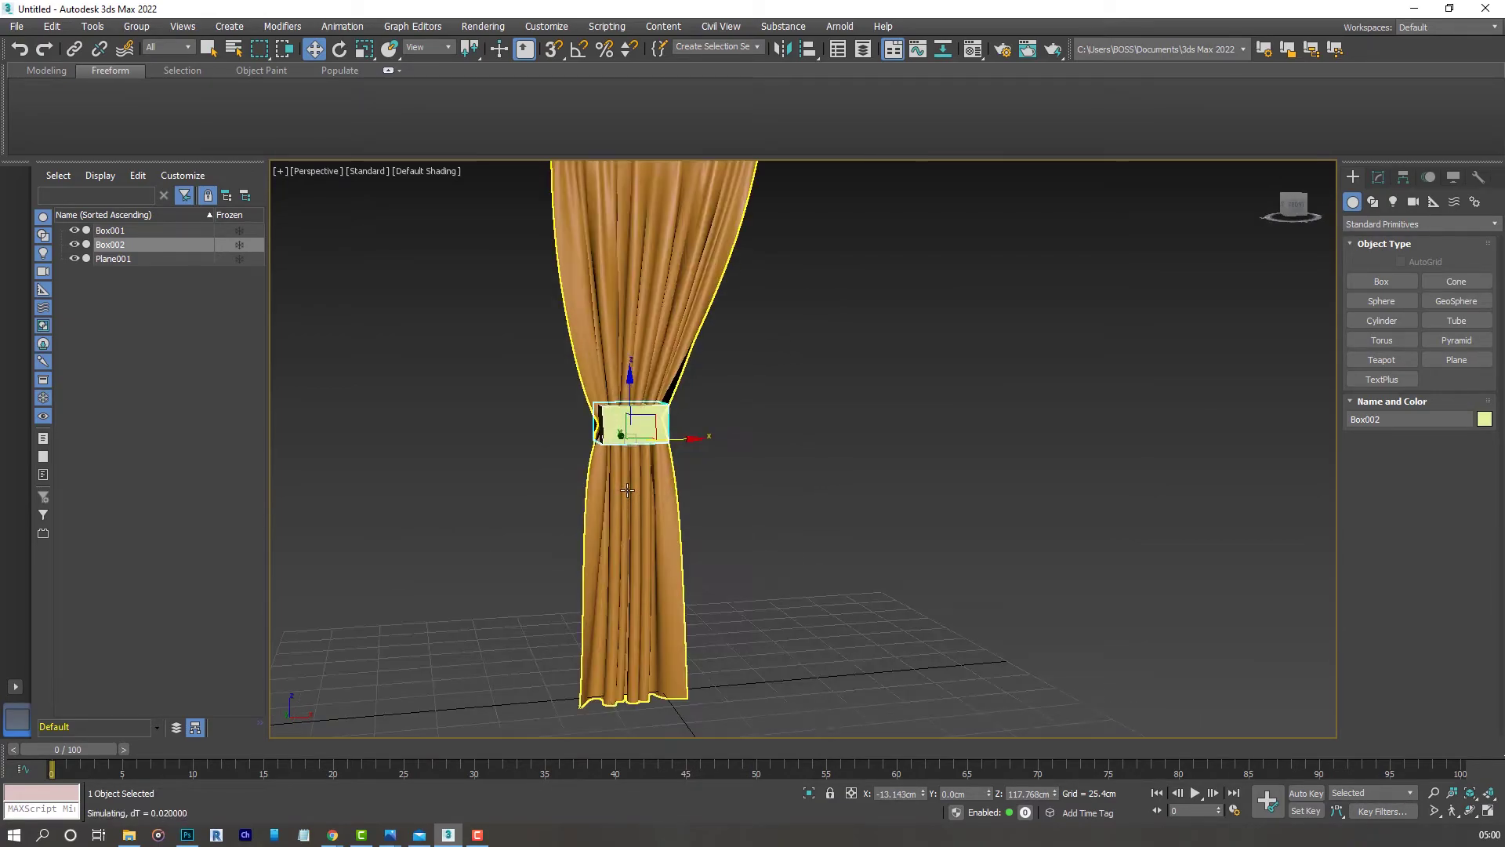
{"action": "scroll", "coordinate": [627, 490], "scroll_direction": "down", "scroll_amount": 3}
{"action": "scroll", "coordinate": [590, 402], "scroll_direction": "up", "scroll_amount": 4}
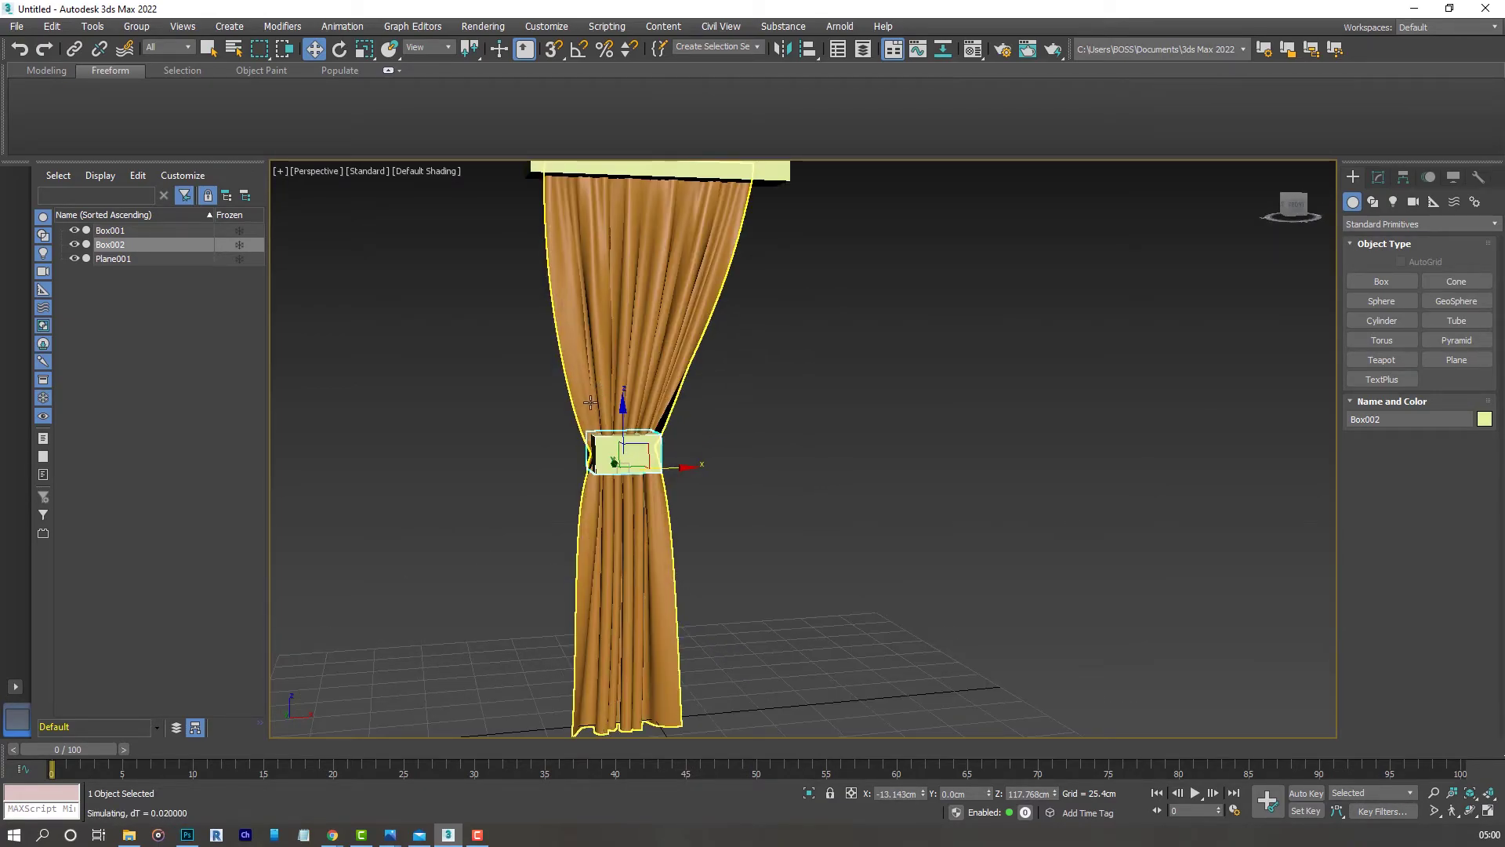
{"action": "middle_click_drag", "start_coordinate": [590, 402], "coordinate": [559, 406]}
{"action": "mouse_move", "coordinate": [533, 459]}
{"action": "middle_mouse_down", "text": "alt"}
{"action": "mouse_move", "coordinate": [568, 474]}
{"action": "mouse_move", "coordinate": [541, 452]}
{"action": "middle_mouse_up", "text": "alt"}
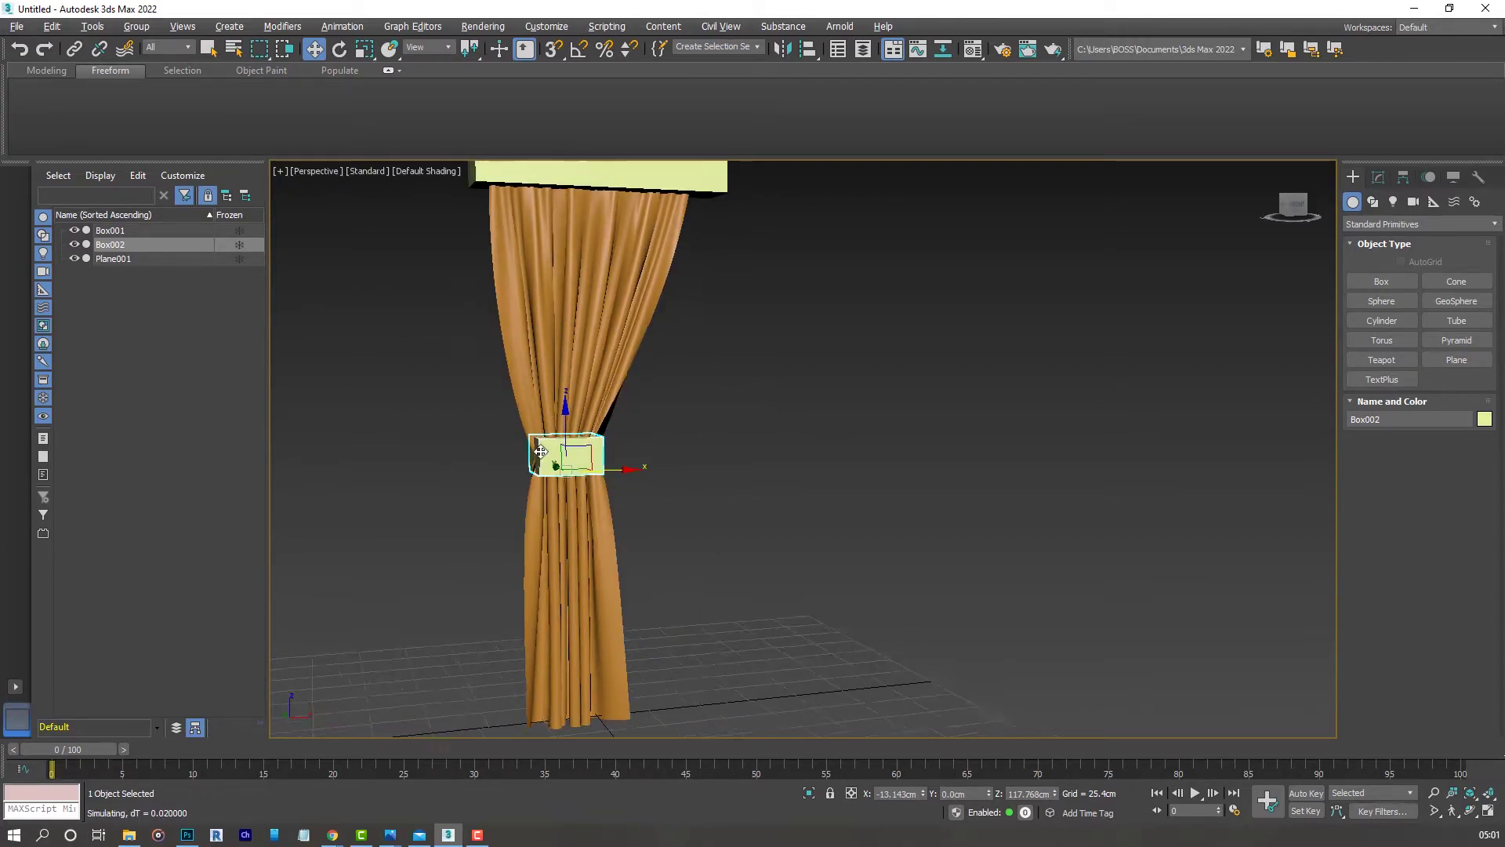
{"action": "scroll", "coordinate": [540, 452], "scroll_direction": "down", "scroll_amount": 3}
{"action": "scroll", "coordinate": [594, 487], "scroll_direction": "up", "scroll_amount": 4}
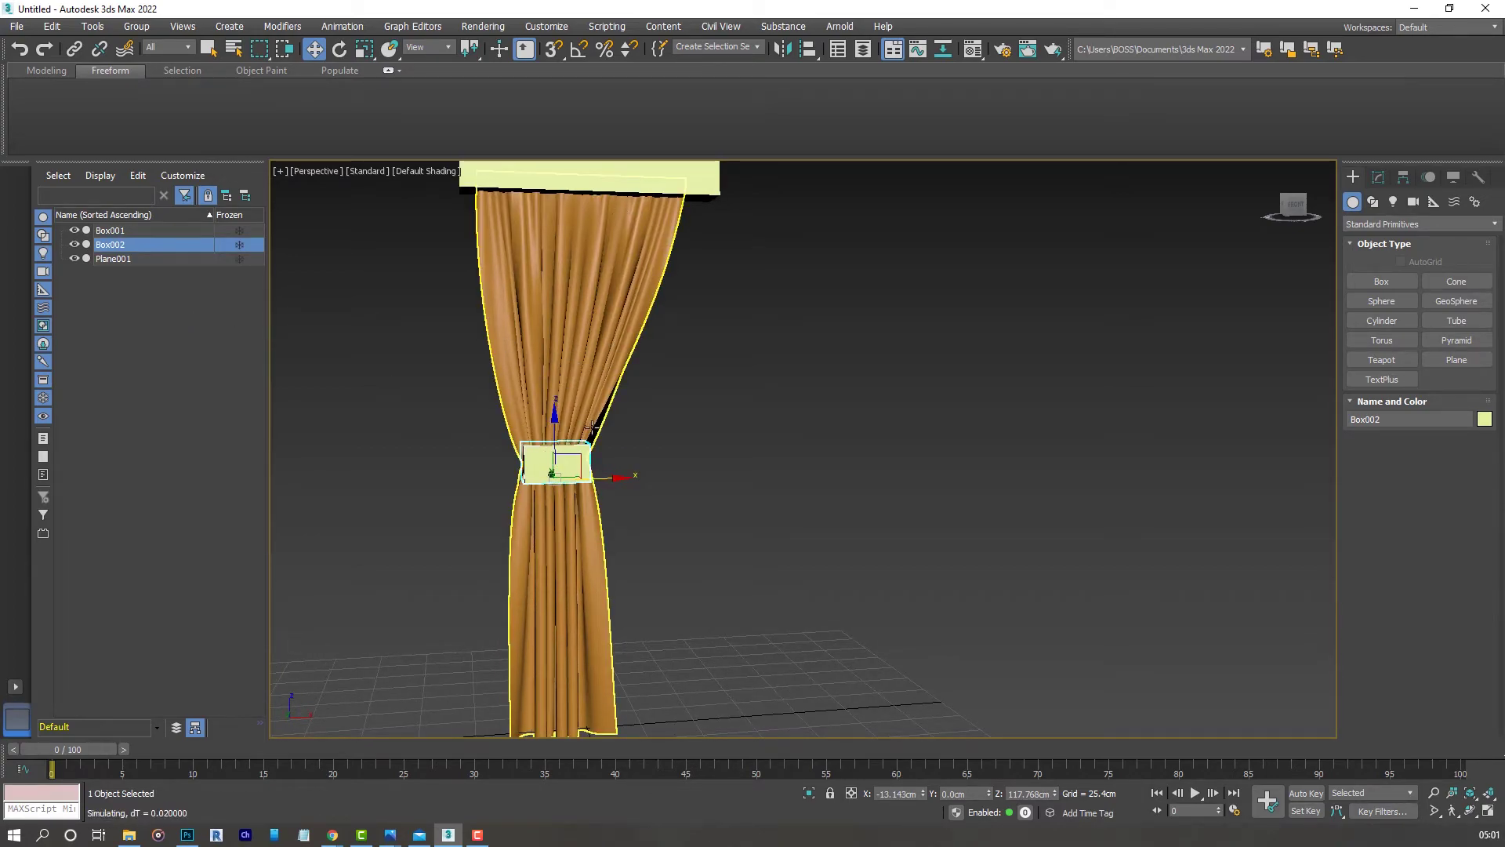
- Hide the middle and top boxes and check the draped curtain on its own
{"action": "left_click", "coordinate": [73, 245]}
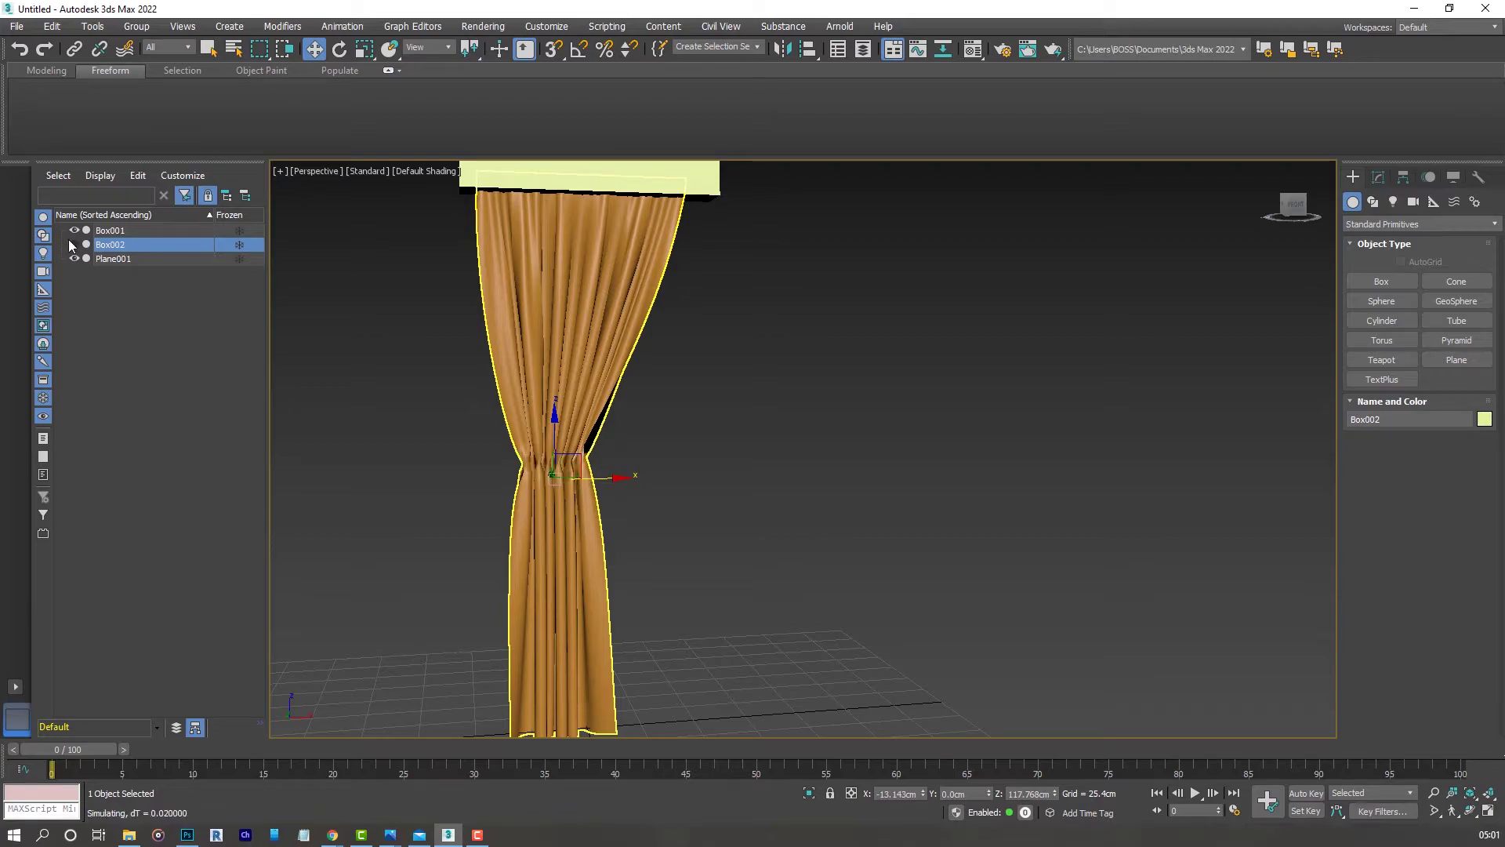
{"action": "left_click", "coordinate": [73, 230]}
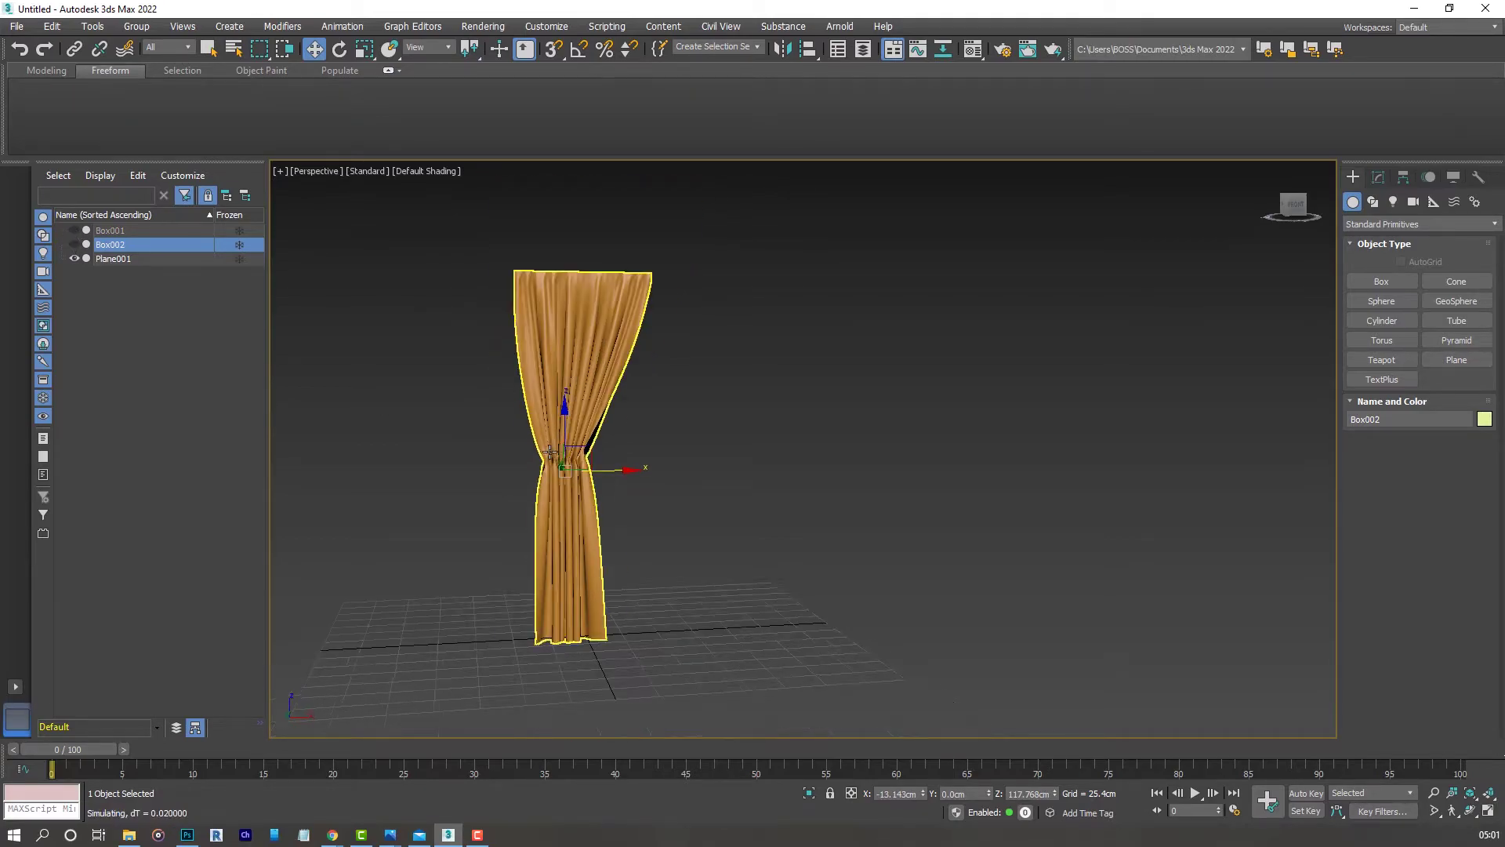
{"action": "mouse_move", "coordinate": [565, 427]}
{"action": "middle_mouse_down", "text": "alt"}
{"action": "mouse_move", "coordinate": [696, 434]}
{"action": "mouse_move", "coordinate": [588, 470]}
{"action": "mouse_move", "coordinate": [608, 432]}
{"action": "mouse_move", "coordinate": [580, 439]}
{"action": "middle_mouse_up", "text": "alt"}
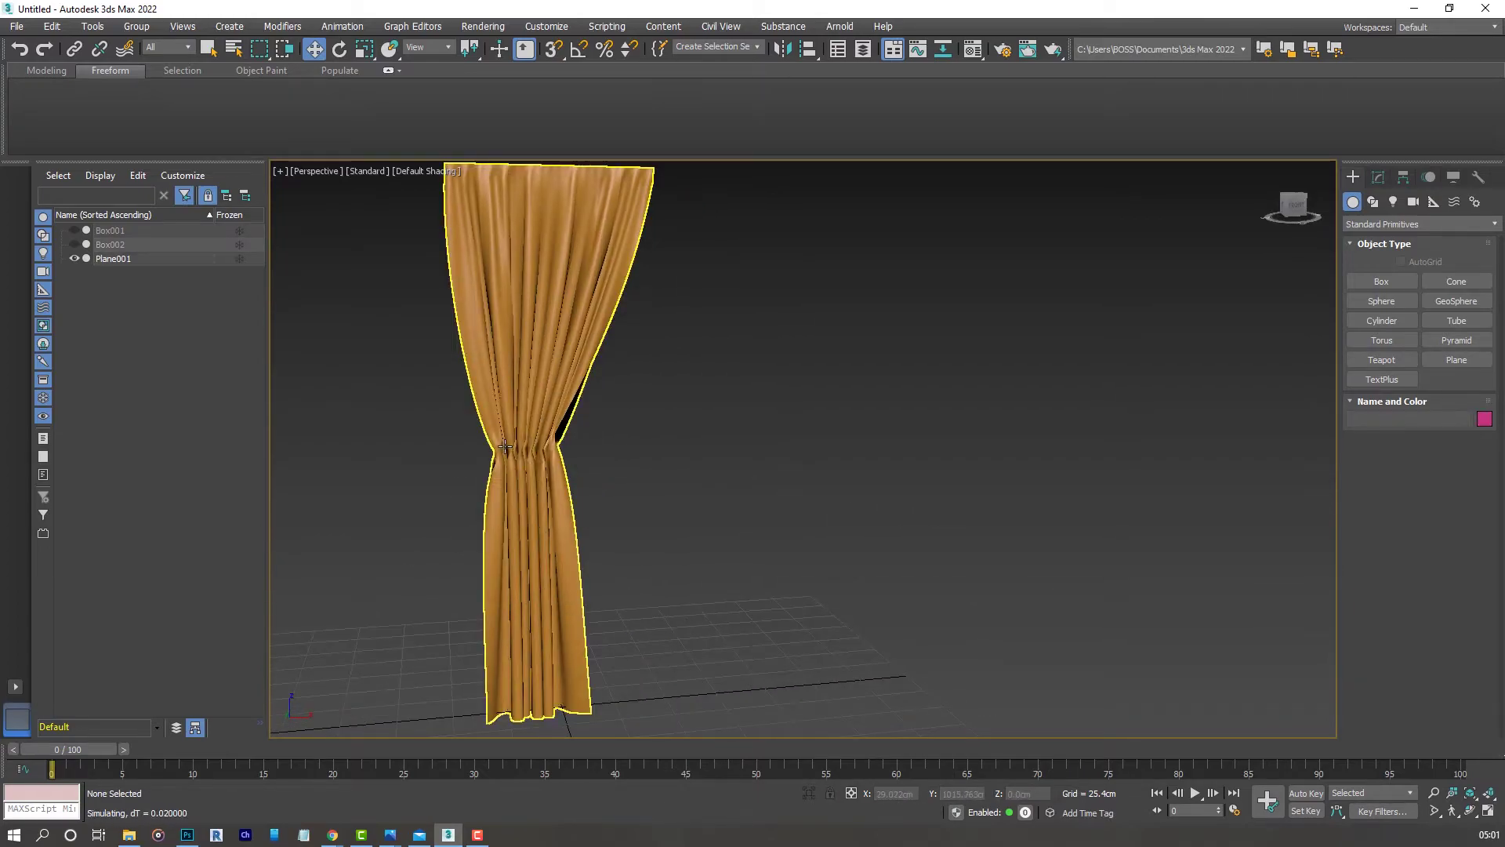
{"action": "mouse_move", "coordinate": [505, 481]}
{"action": "middle_mouse_down", "text": "alt"}
{"action": "mouse_move", "coordinate": [591, 507]}
{"action": "mouse_move", "coordinate": [512, 507]}
{"action": "middle_mouse_up", "text": "alt"}
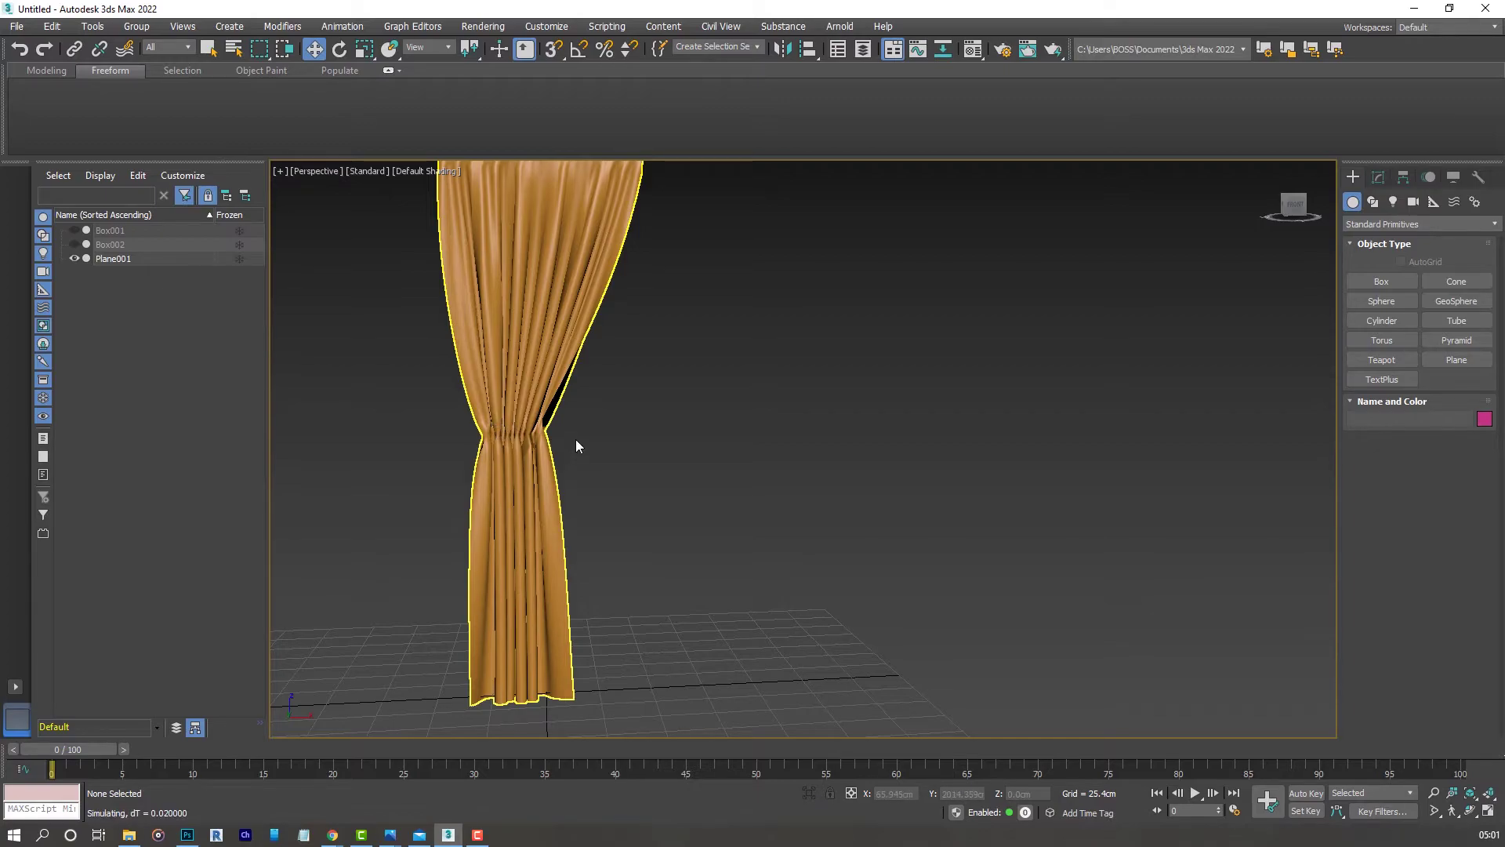
{"action": "mouse_move", "coordinate": [563, 438]}
{"action": "middle_mouse_down", "text": "alt"}
{"action": "mouse_move", "coordinate": [468, 458]}
{"action": "mouse_move", "coordinate": [526, 484]}
{"action": "mouse_move", "coordinate": [491, 441]}
{"action": "mouse_move", "coordinate": [566, 459]}
{"action": "middle_mouse_up", "text": "alt"}
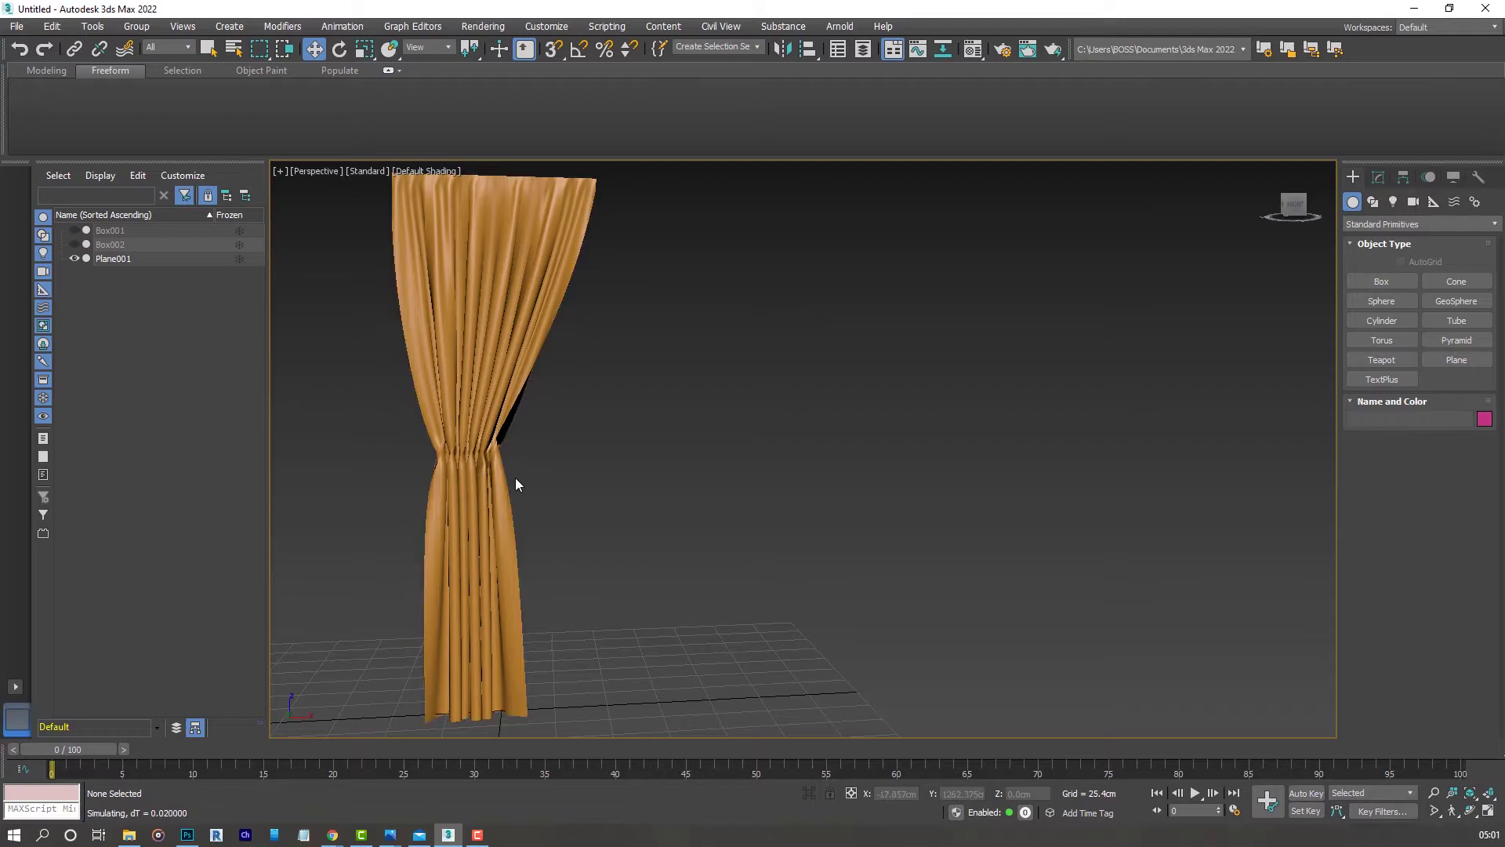
{"action": "scroll", "coordinate": [515, 478], "scroll_direction": "down", "scroll_amount": 2}
{"action": "scroll", "coordinate": [495, 463], "scroll_direction": "up", "scroll_amount": 2}
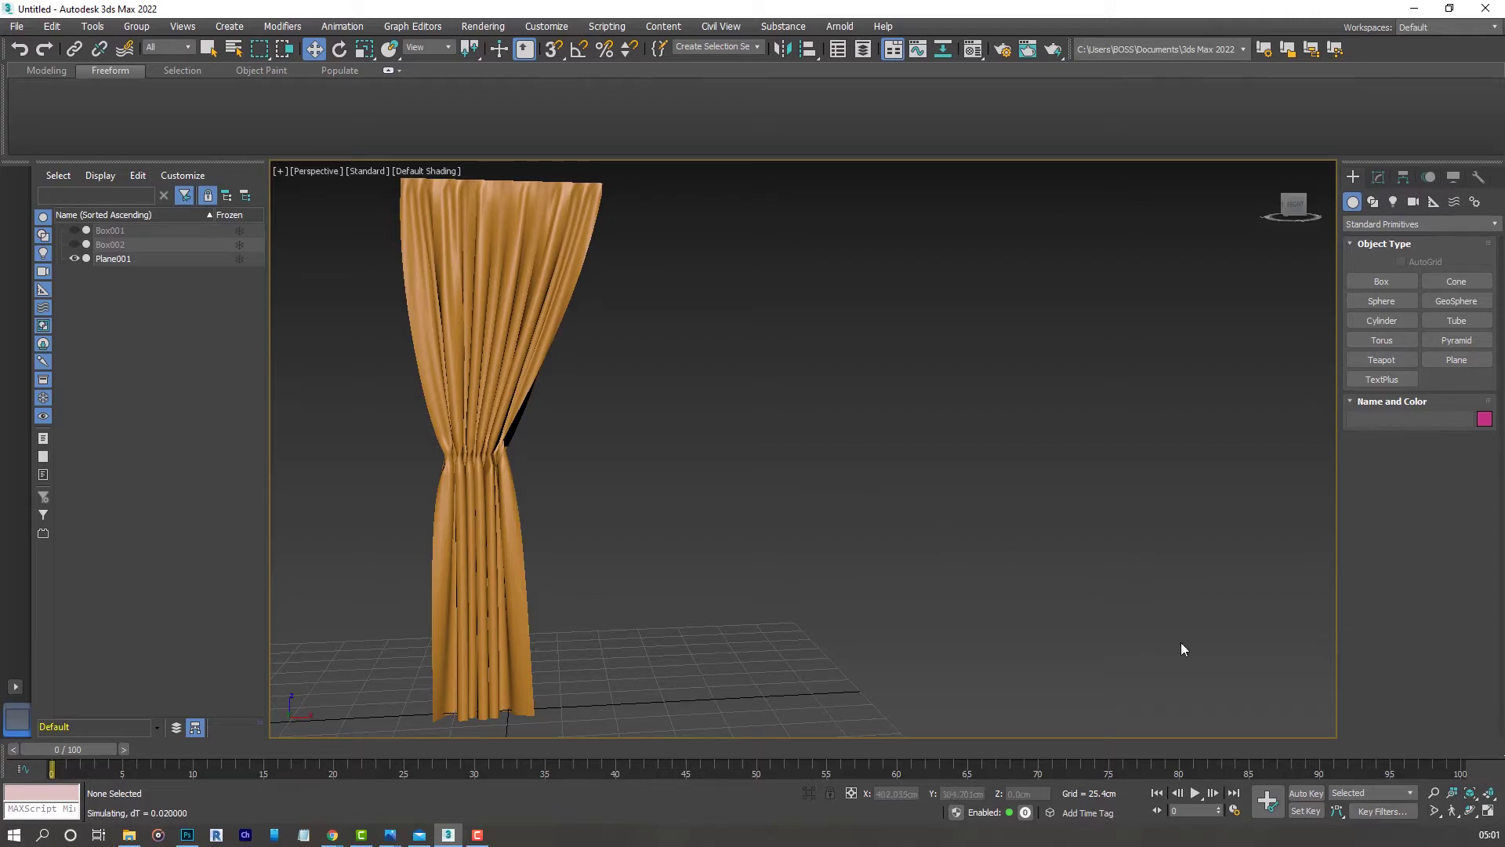
- Switch to the four-viewport layout and select the curtain, framed whole in the Front view
{"action": "left_click", "coordinate": [1488, 810]}
{"action": "left_click", "coordinate": [878, 364]}
{"action": "scroll", "coordinate": [864, 356], "scroll_direction": "down", "scroll_amount": 3}
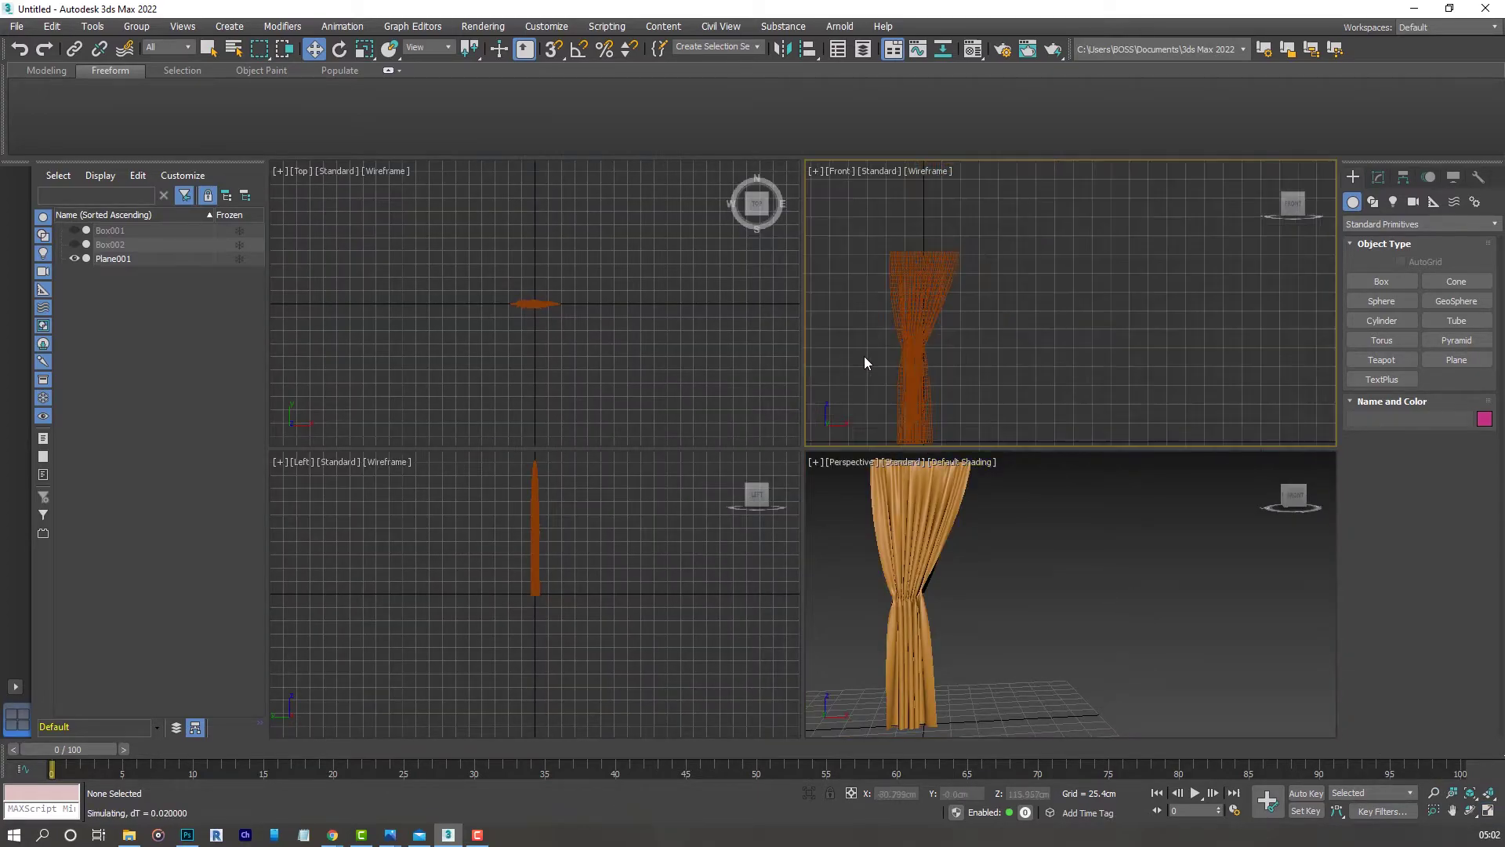
{"action": "middle_click_drag", "start_coordinate": [917, 443], "coordinate": [906, 384]}
{"action": "middle_click_drag", "start_coordinate": [893, 583], "coordinate": [887, 584]}
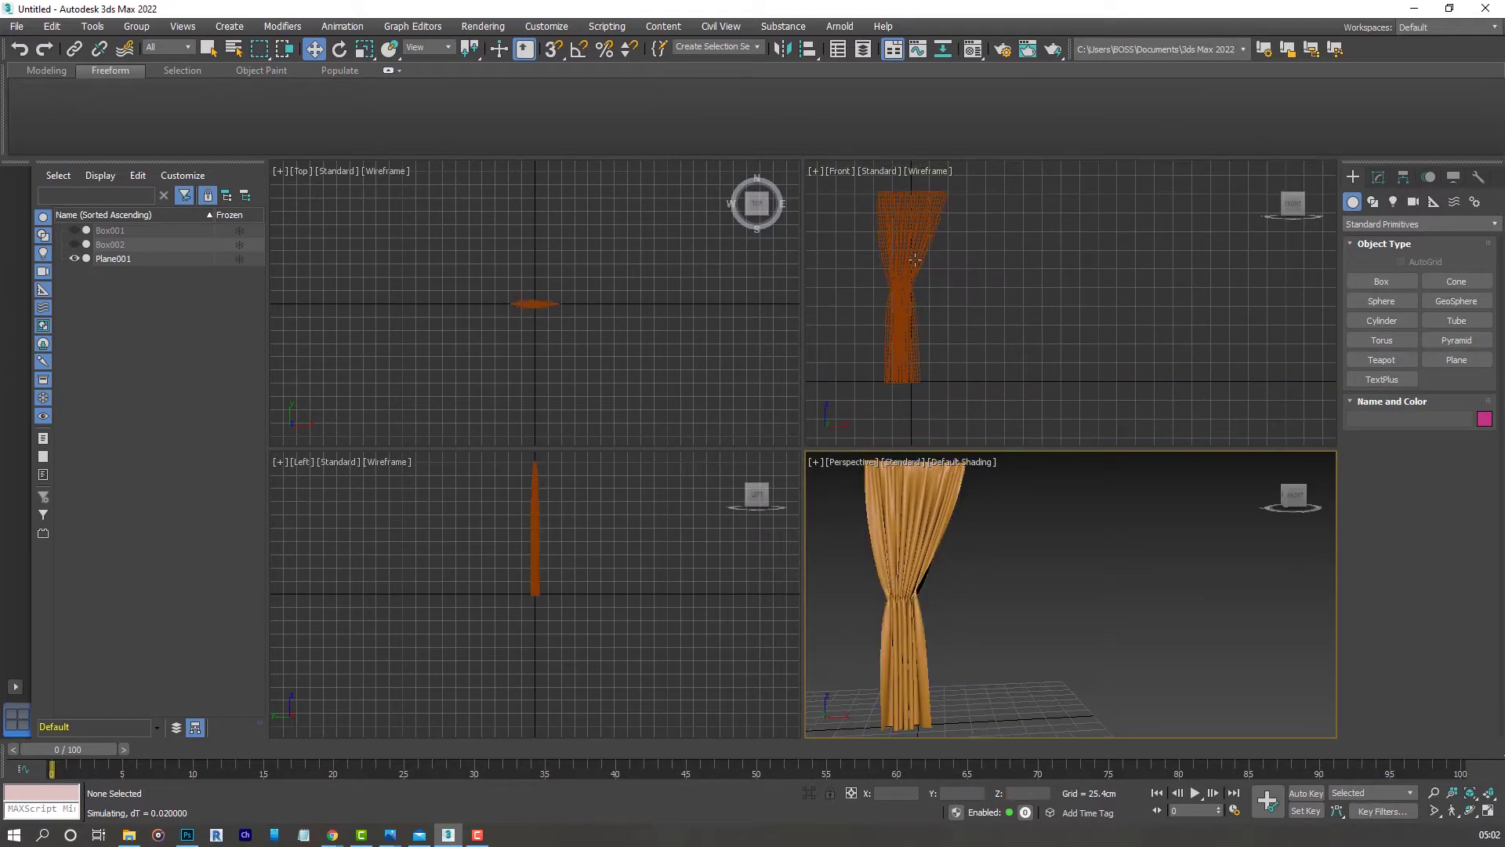
{"action": "left_click", "coordinate": [892, 279]}
{"action": "scroll", "coordinate": [1028, 320], "scroll_direction": "down", "scroll_amount": 2}
{"action": "middle_click_drag", "start_coordinate": [949, 319], "coordinate": [960, 309]}
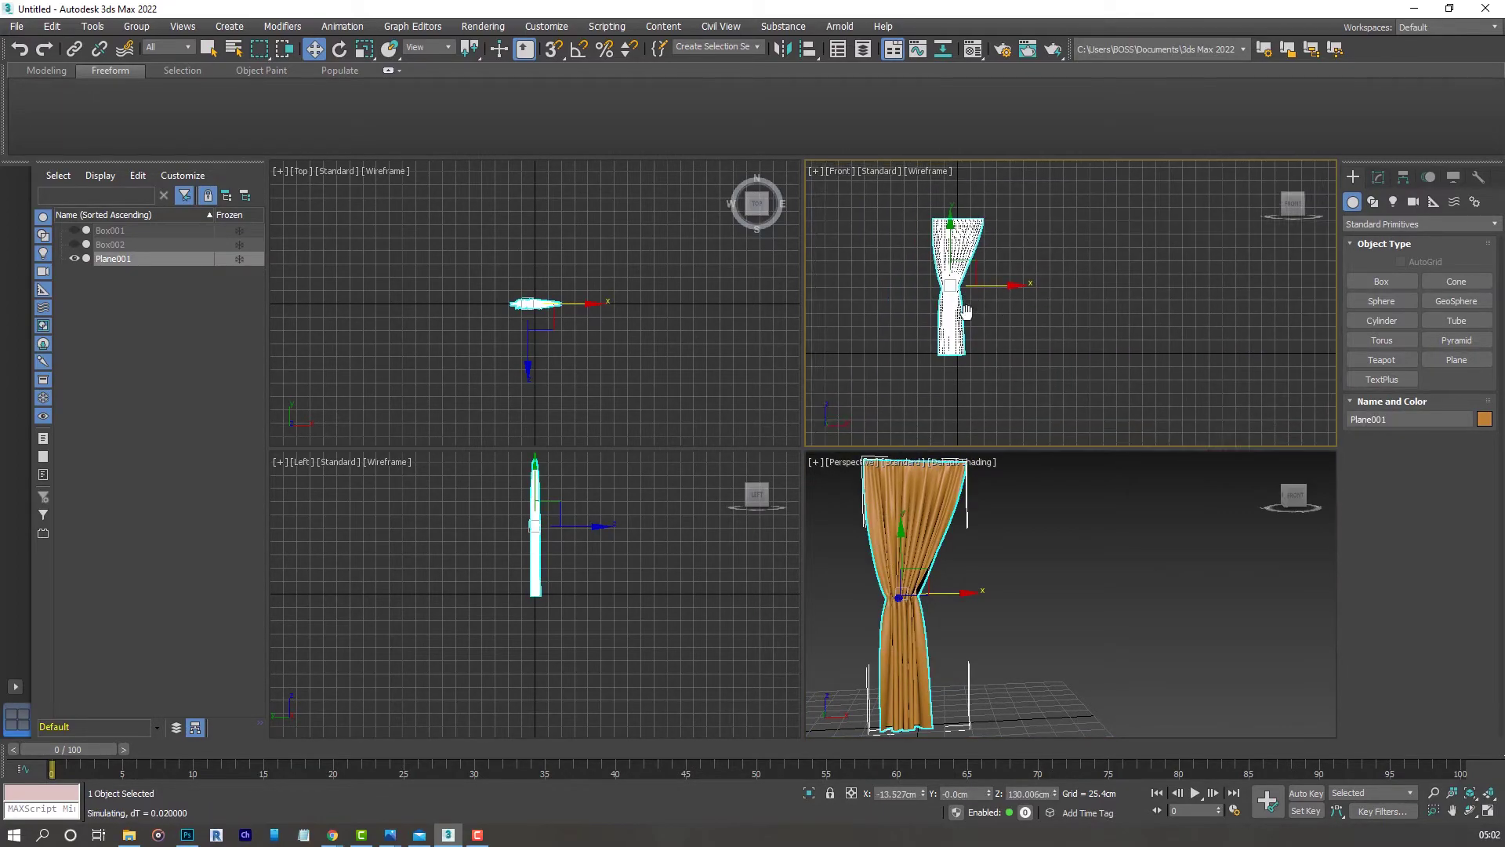
{"action": "middle_click_drag", "start_coordinate": [916, 234], "coordinate": [916, 283]}
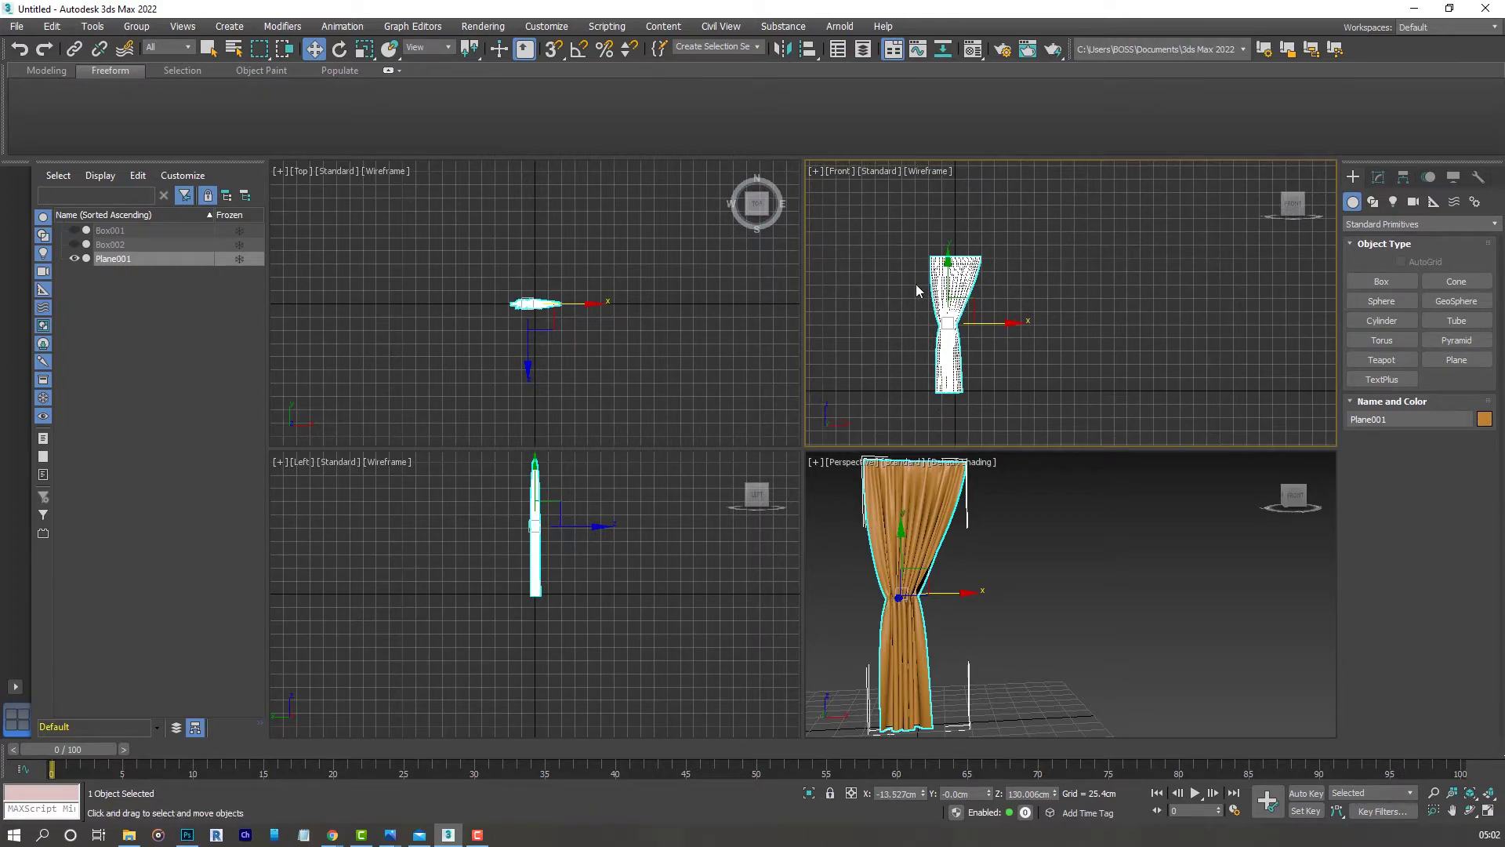
- Mirror the curtain across the X axis as an instance and move the mirrored curtain along X to about 149.1 cm
{"action": "left_click", "coordinate": [784, 50]}
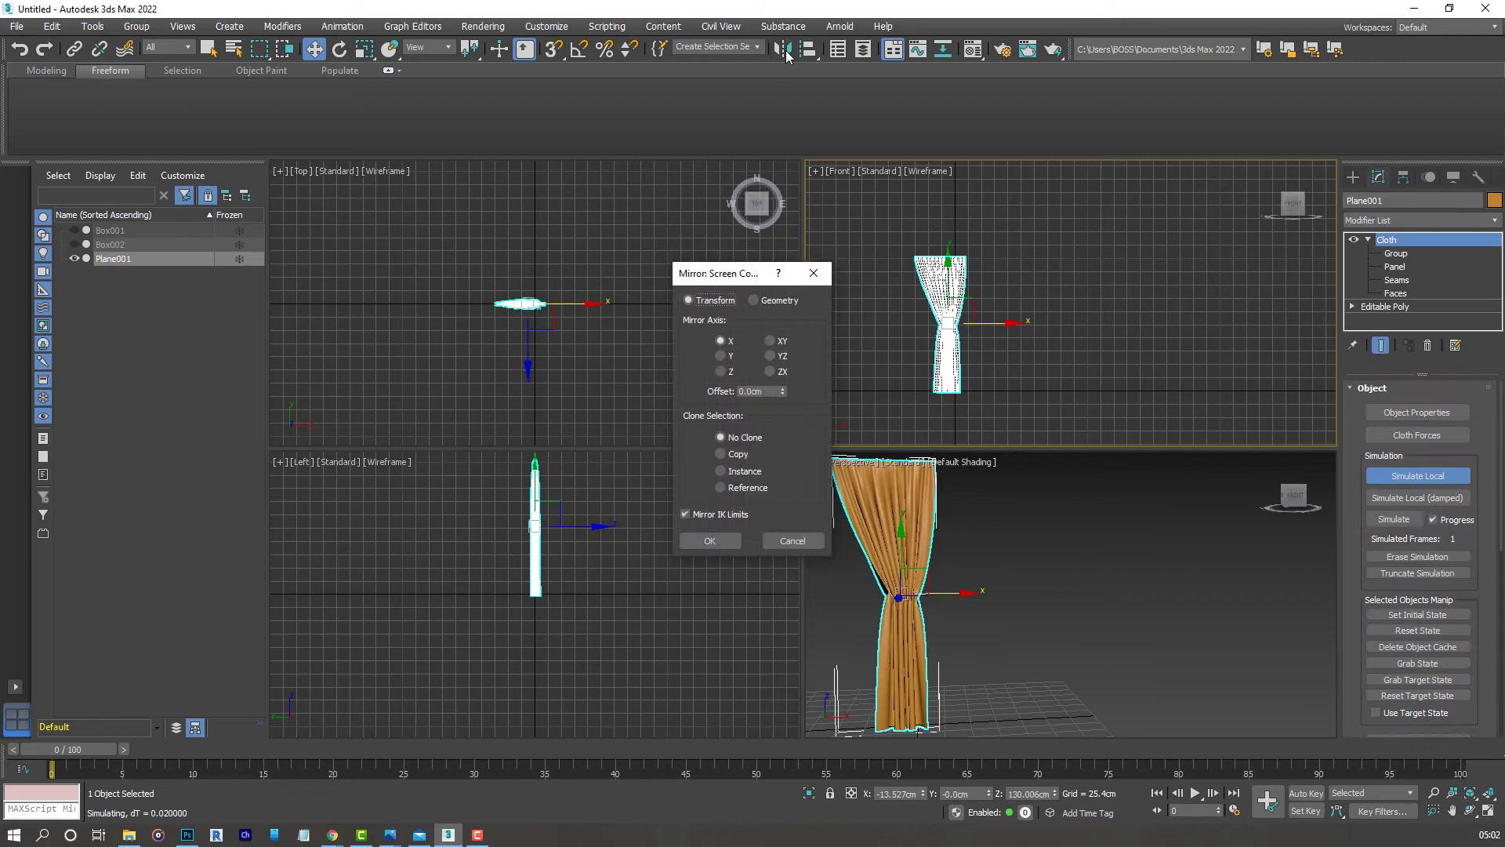
{"action": "left_click", "coordinate": [721, 471]}
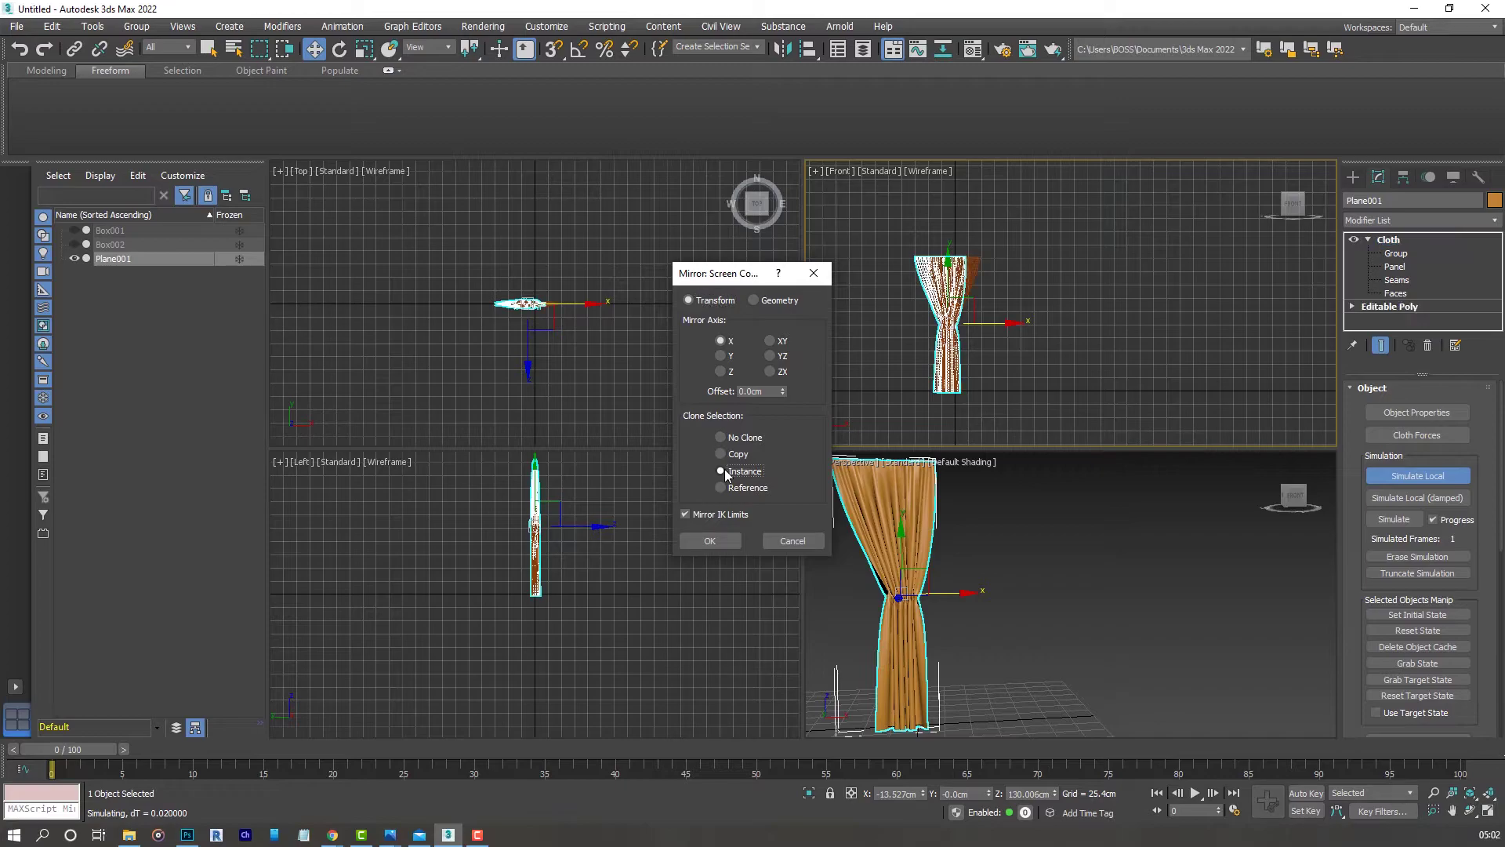
{"action": "left_click", "coordinate": [712, 541]}
{"action": "middle_click_drag", "start_coordinate": [967, 341], "coordinate": [986, 342]}
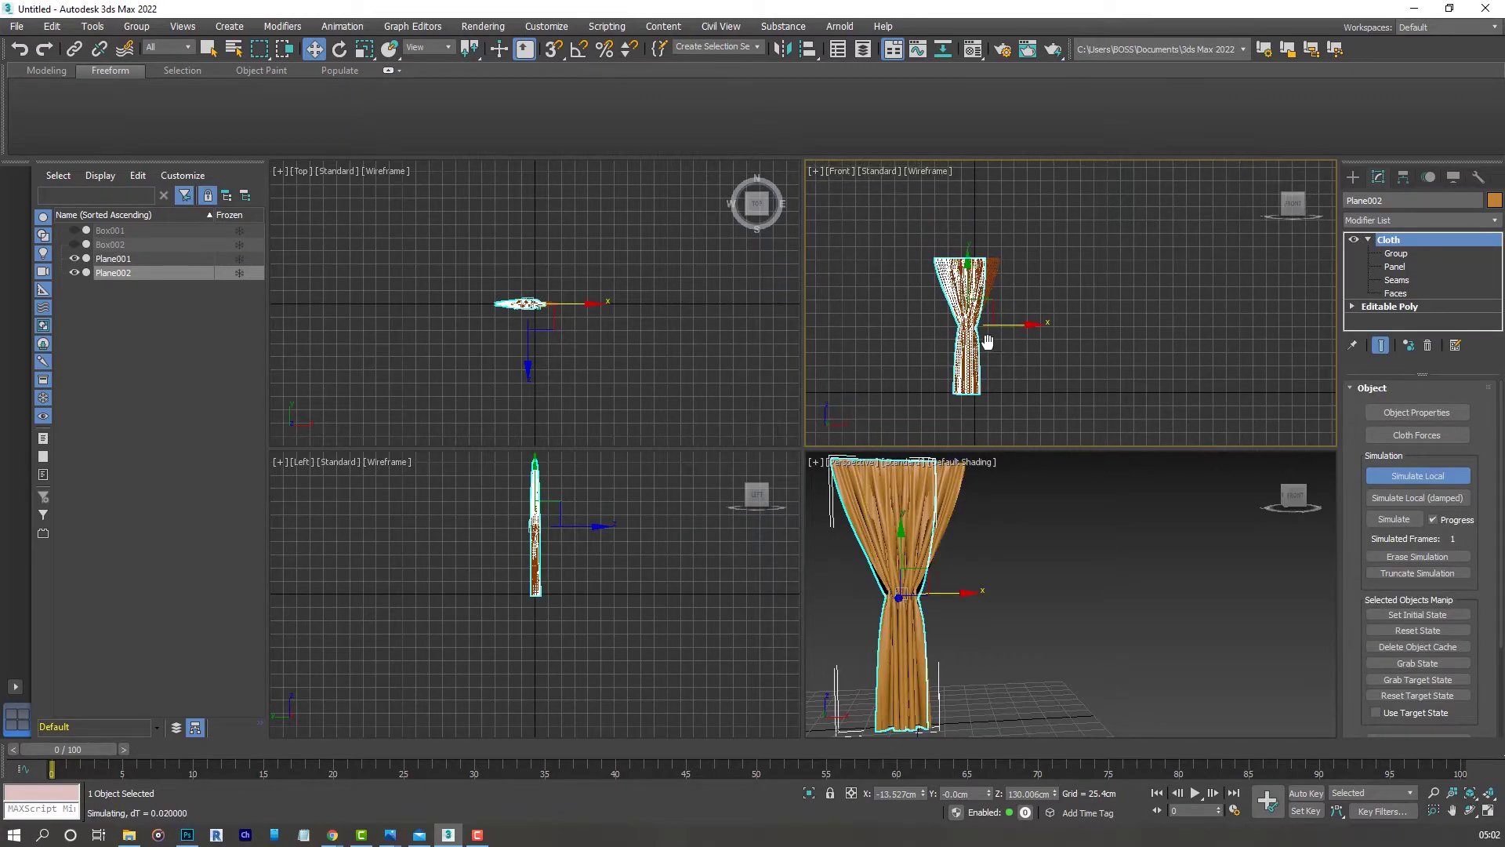
{"action": "left_click_drag", "start_coordinate": [1031, 326], "coordinate": [1118, 332]}
{"action": "middle_click_drag", "start_coordinate": [1027, 570], "coordinate": [1037, 580]}
{"action": "right_click", "coordinate": [1092, 442]}
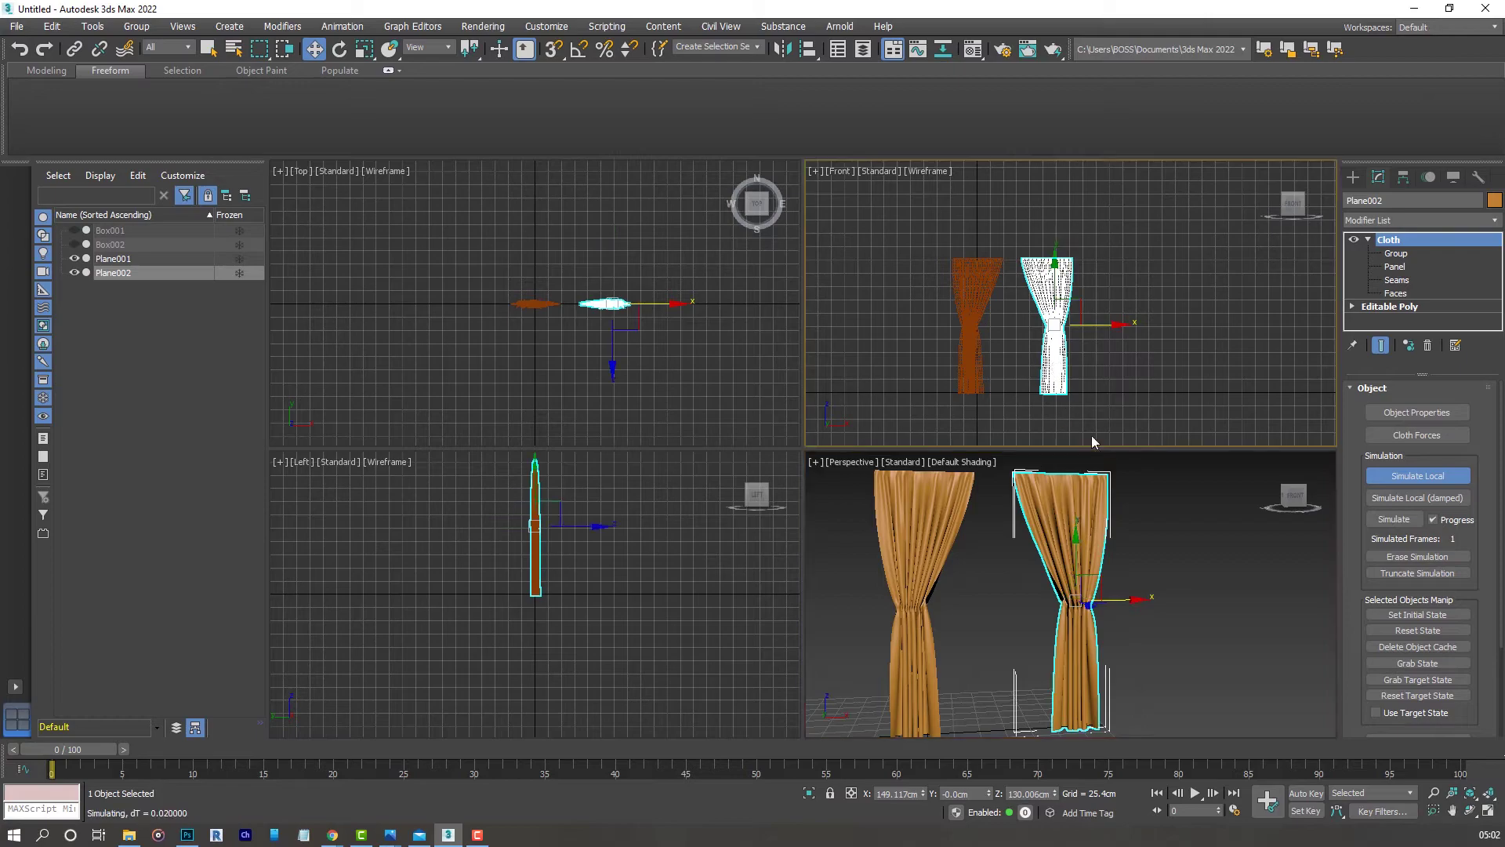
- Maximize the viewport, stop the local cloth simulation and show both curtains in Perspective
{"action": "left_click", "coordinate": [1488, 812]}
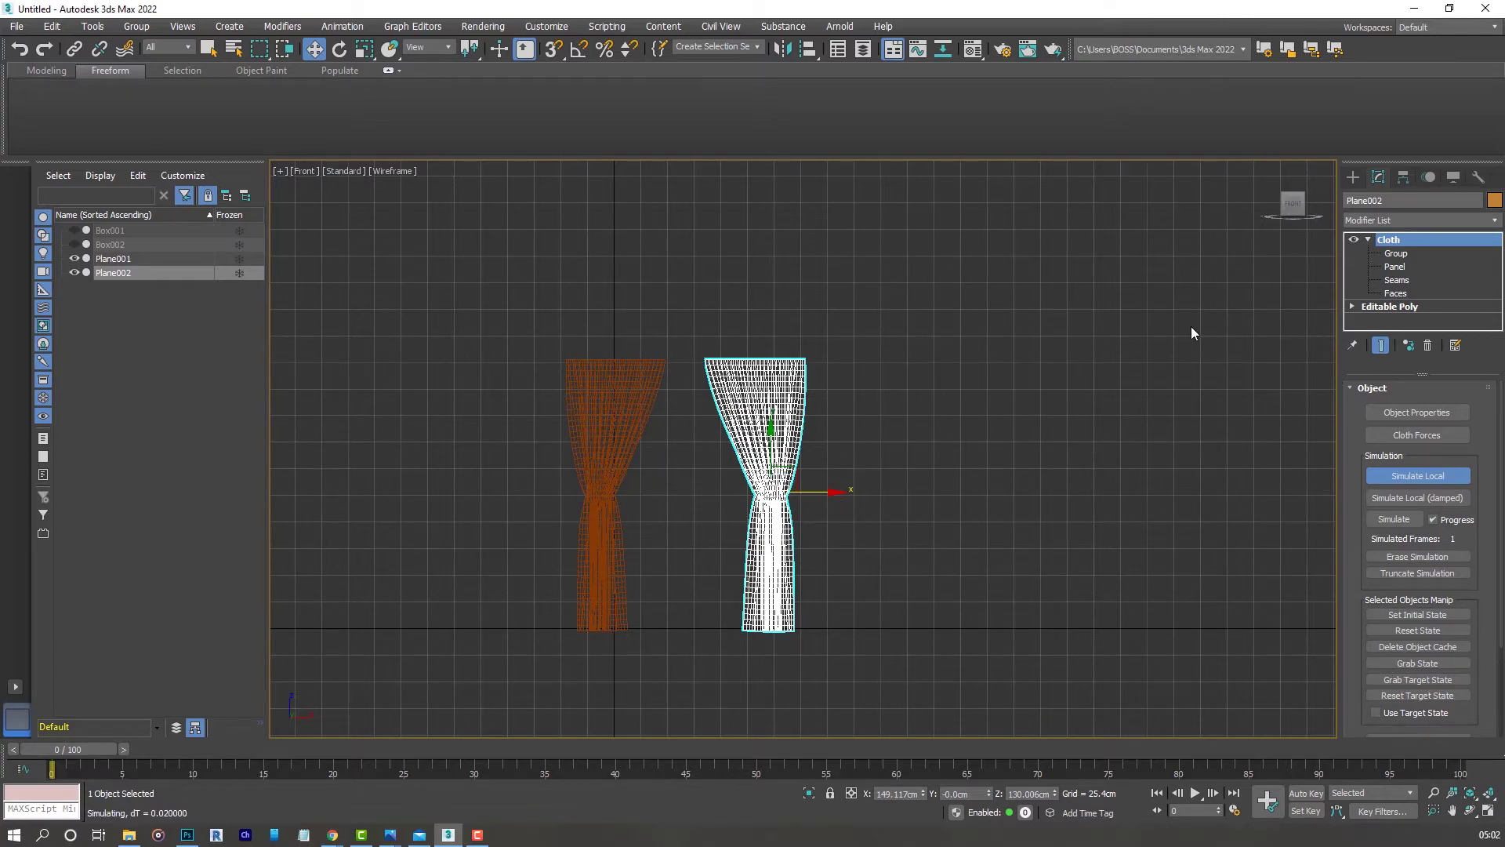
{"action": "left_click", "coordinate": [1377, 477]}
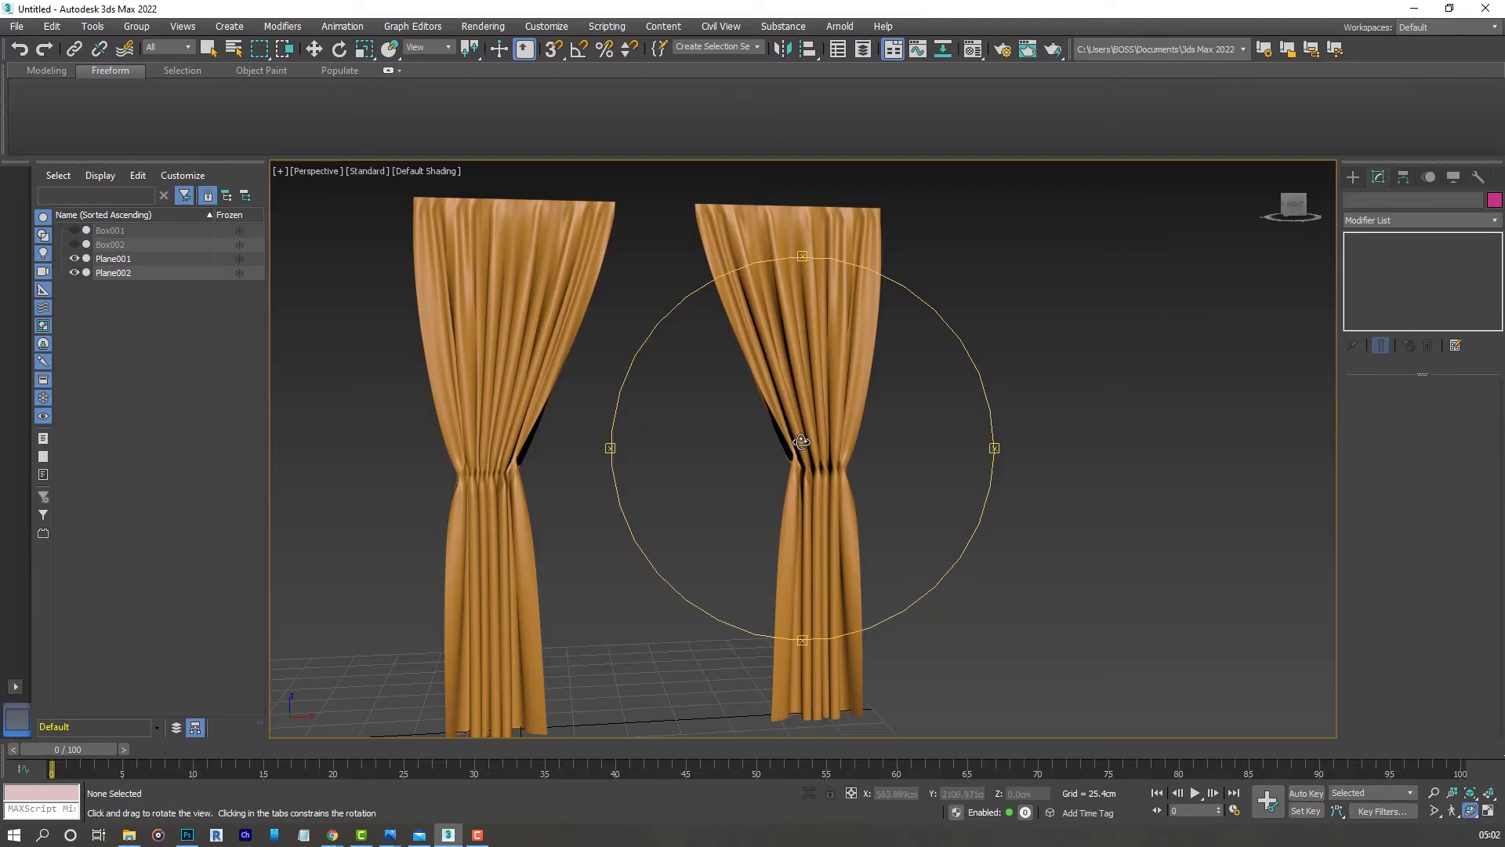
{"action": "left_click_drag", "start_coordinate": [801, 441], "coordinate": [878, 471]}
- Convert the mirrored curtain to an Editable Poly
{"action": "left_click", "coordinate": [314, 48]}
{"action": "left_click", "coordinate": [766, 330]}
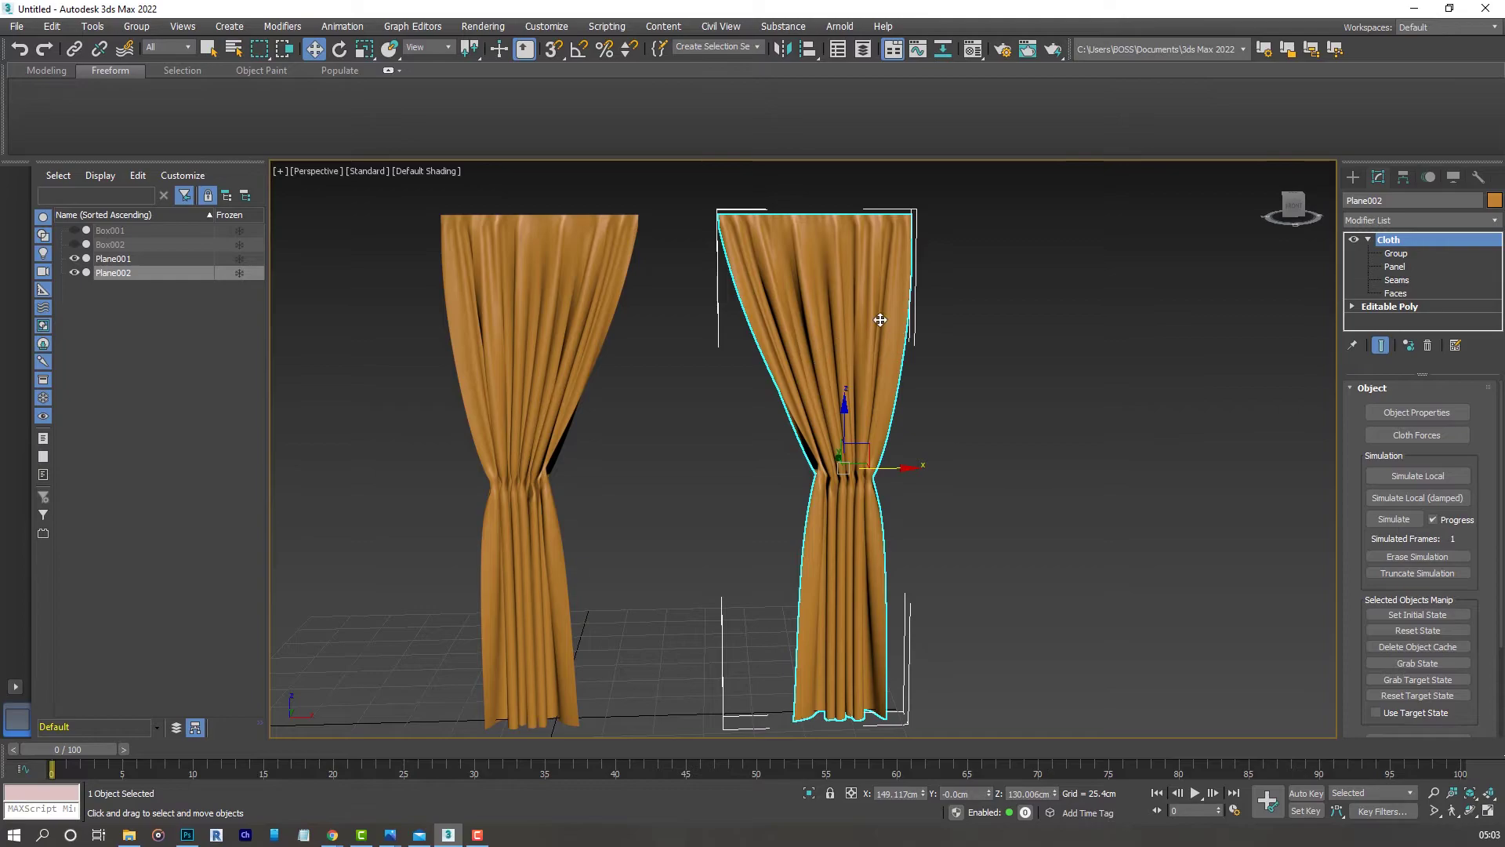
{"action": "right_click", "coordinate": [832, 315]}
{"action": "mouse_move", "coordinate": [887, 479]}
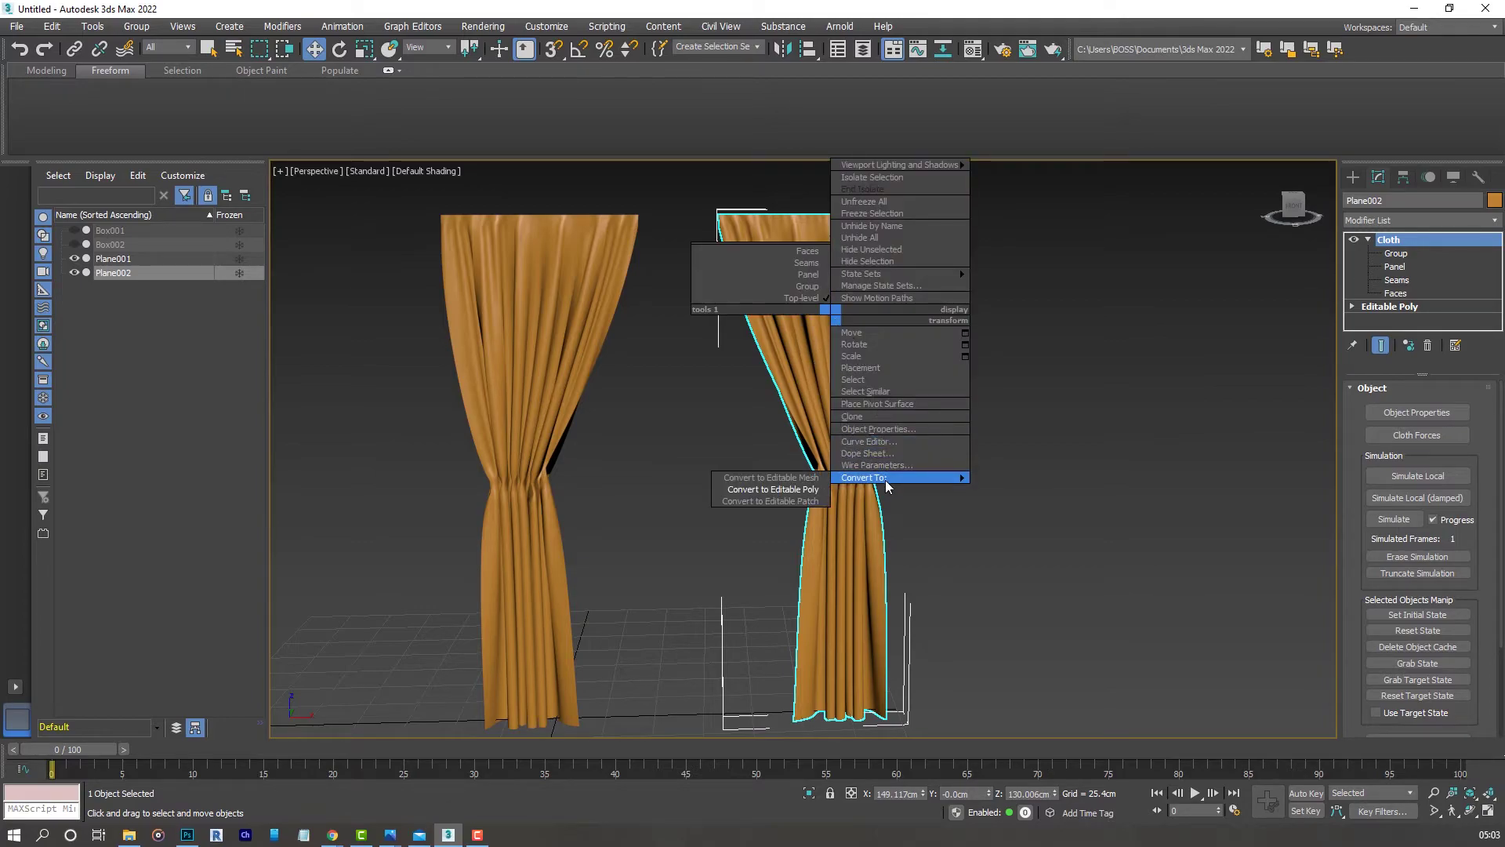
{"action": "left_click", "coordinate": [808, 490]}
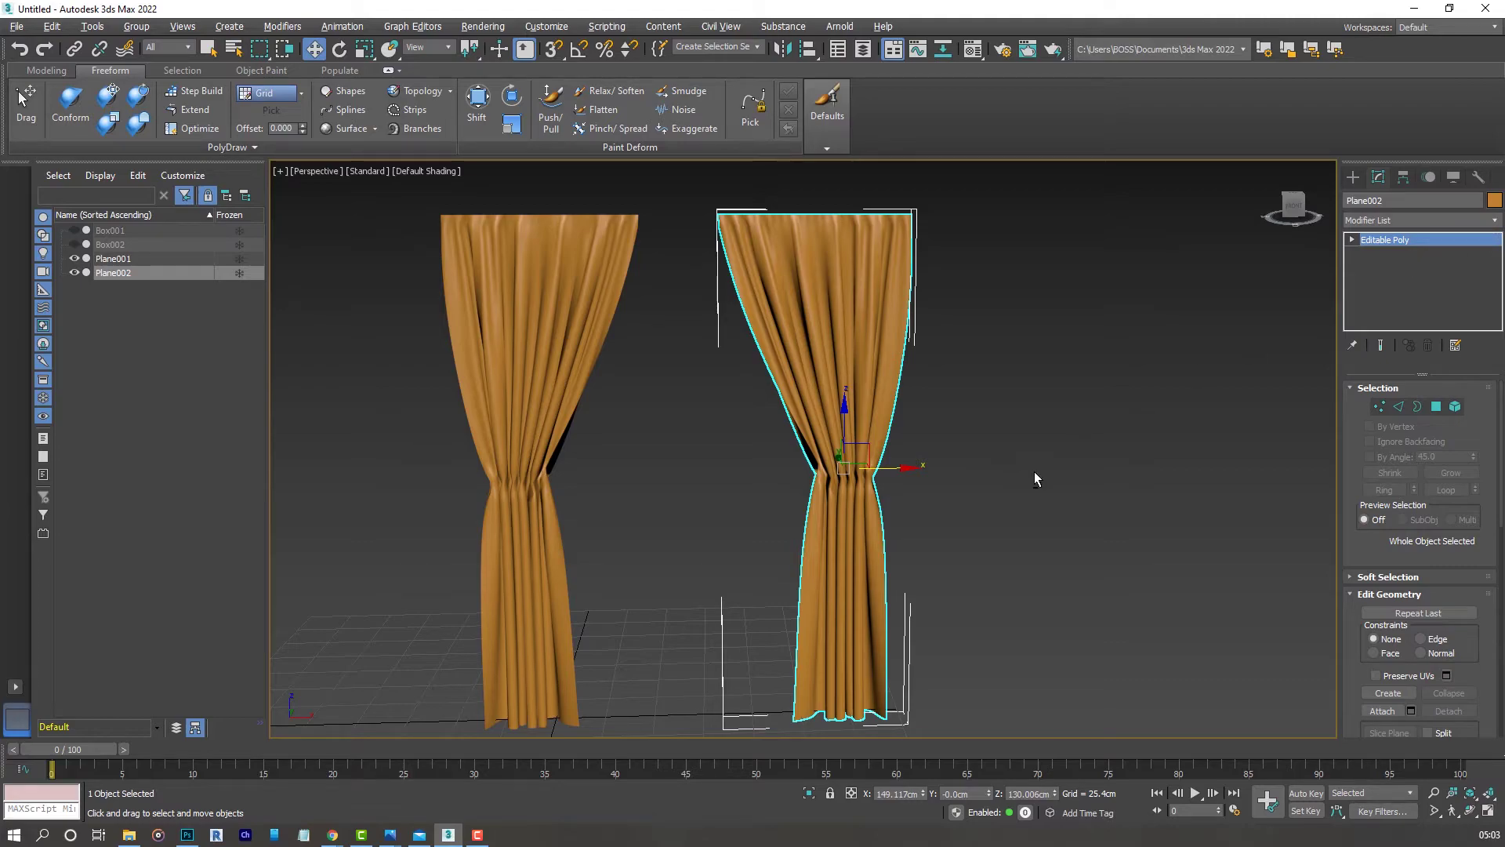
- Add a Shell modifier to the mirrored curtain
{"action": "middle_click_drag", "start_coordinate": [1034, 480], "coordinate": [1024, 353], "text": "alt"}
{"action": "left_click", "coordinate": [1495, 222]}
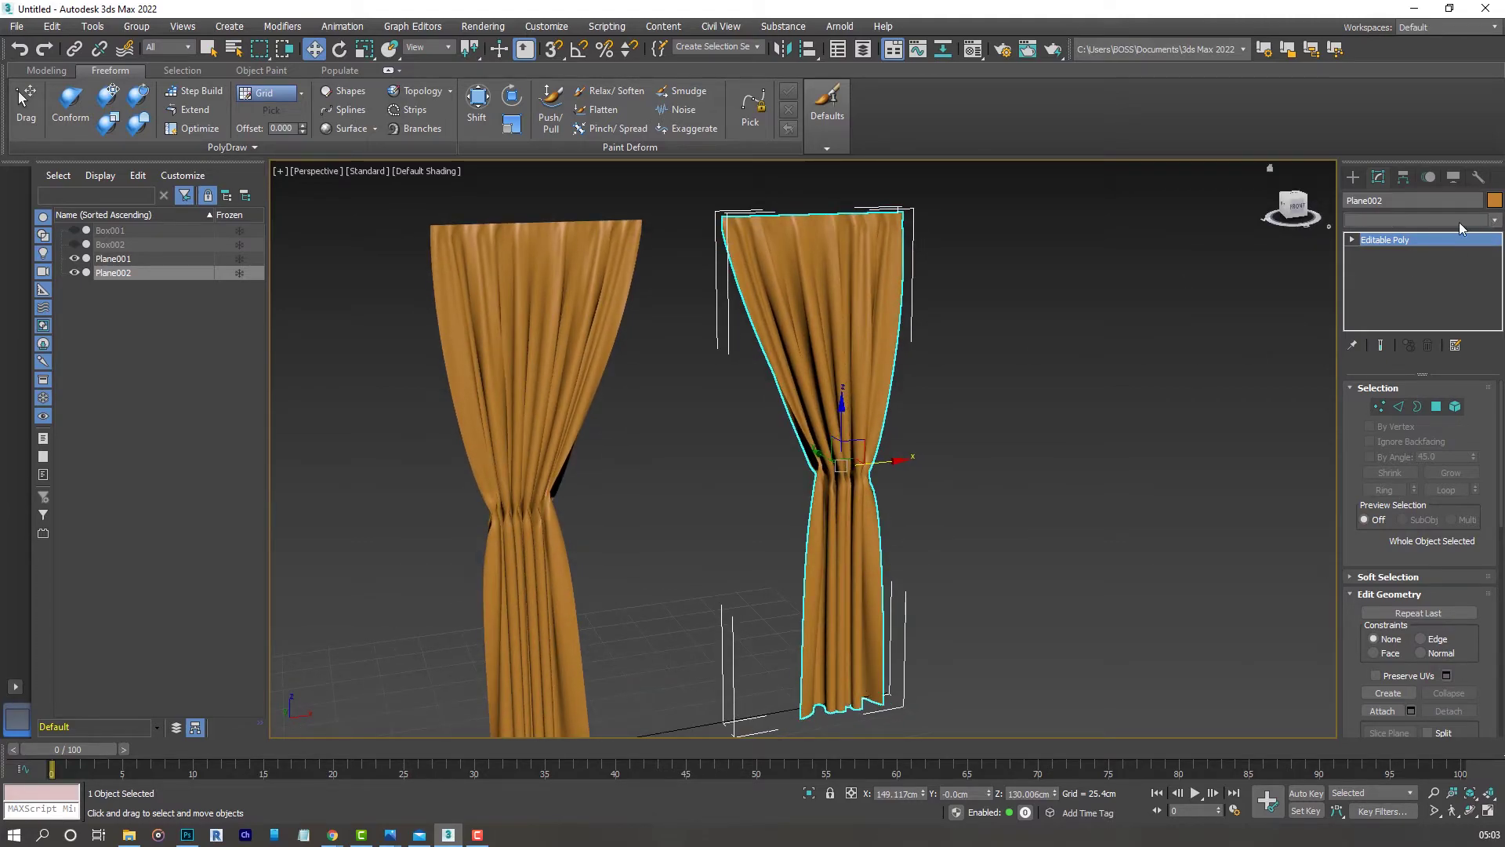
{"action": "scroll", "coordinate": [1399, 695], "scroll_direction": "down", "scroll_amount": 10}
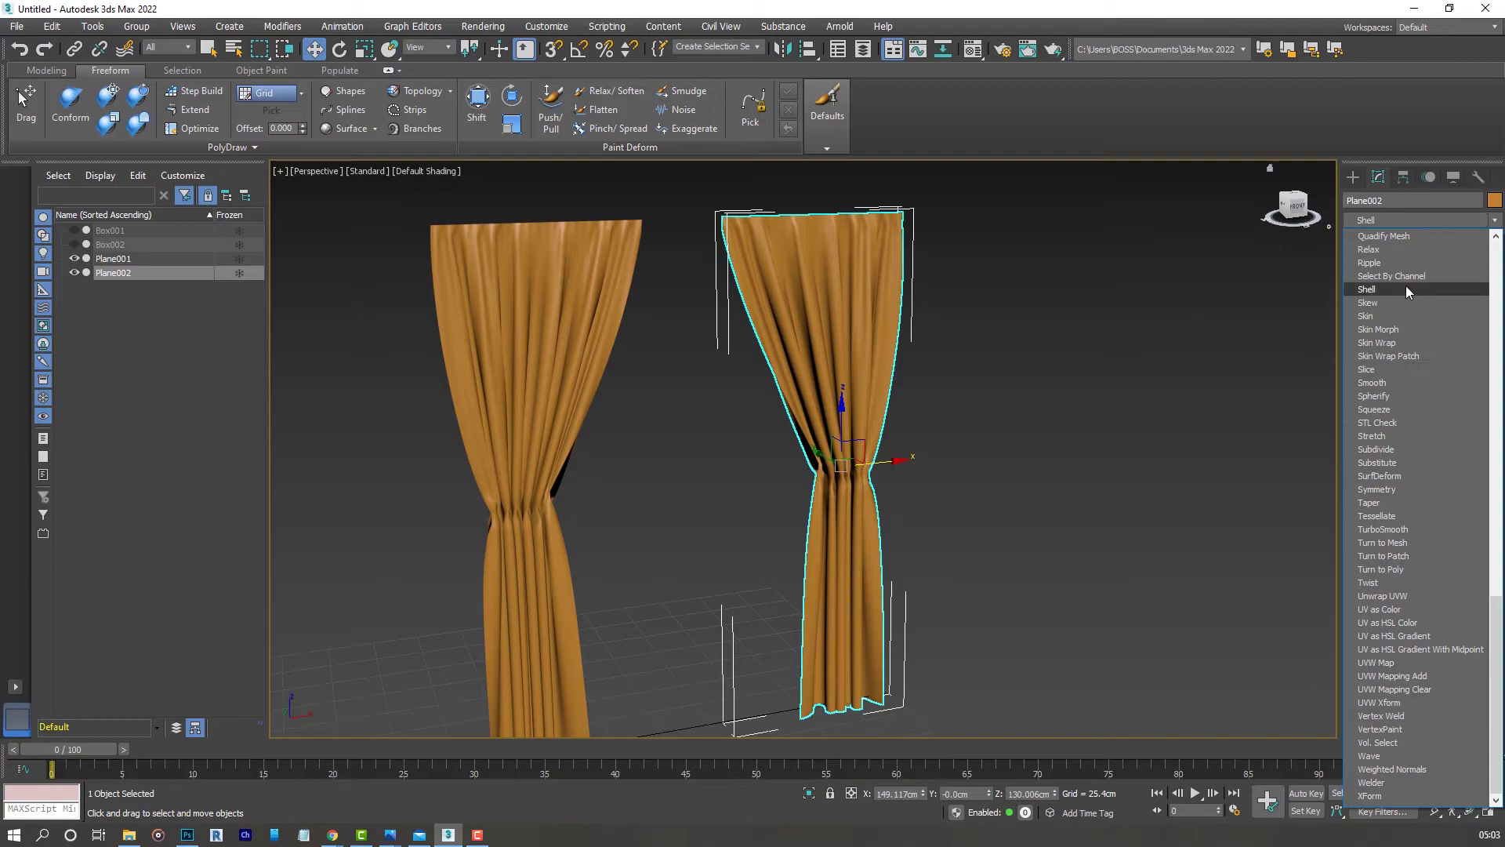
{"action": "left_click", "coordinate": [1373, 286]}
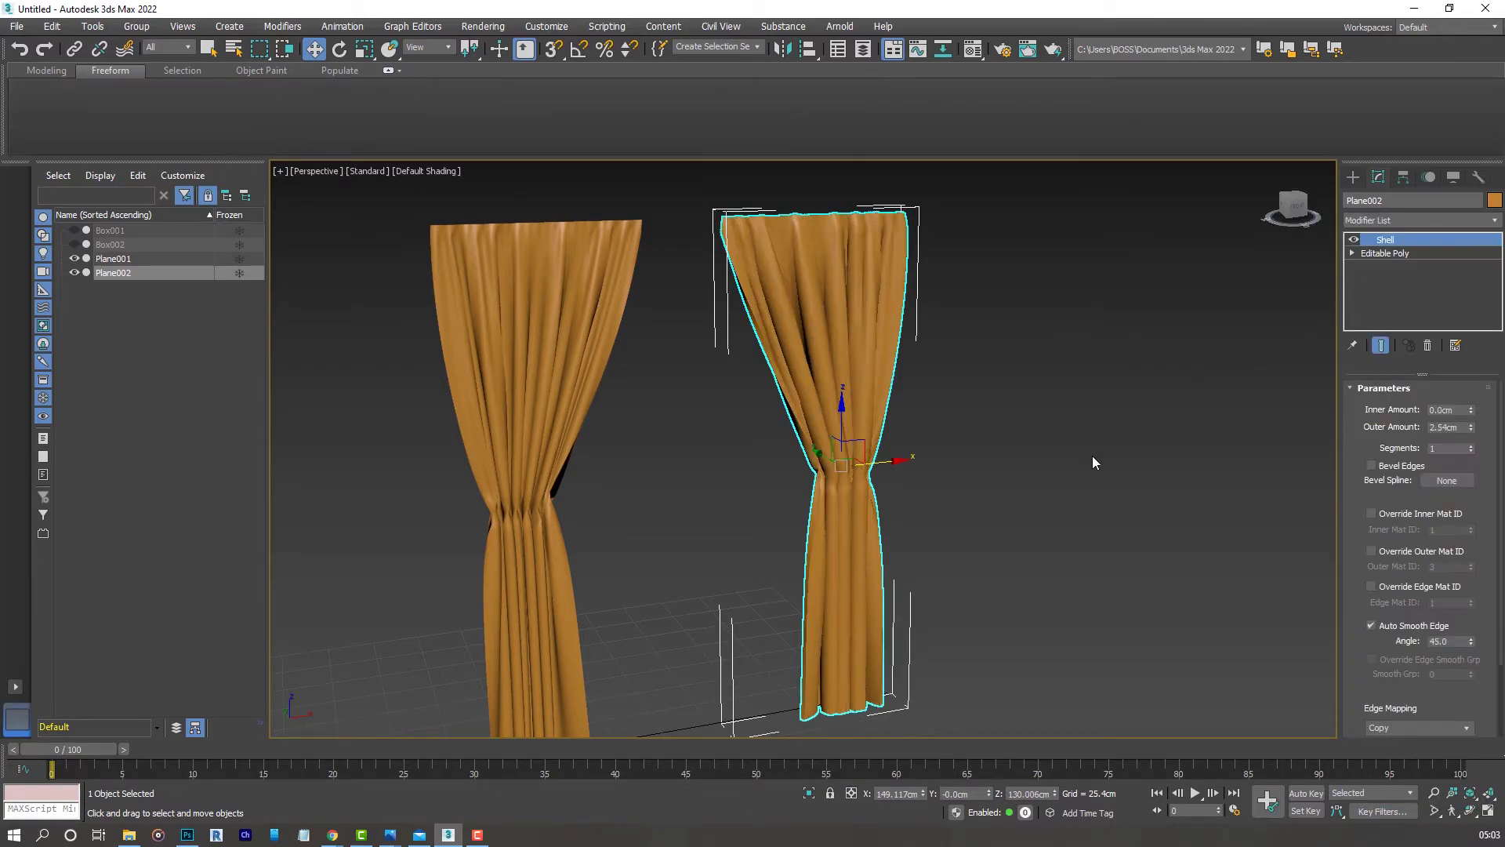
- Reduce the mirrored curtain's Shell outer amount to about 0.203 cm, checking the thickness at its top edge
{"action": "middle_click_drag", "start_coordinate": [812, 395], "coordinate": [835, 404], "text": "alt"}
{"action": "scroll", "coordinate": [793, 361], "scroll_direction": "up", "scroll_amount": 2}
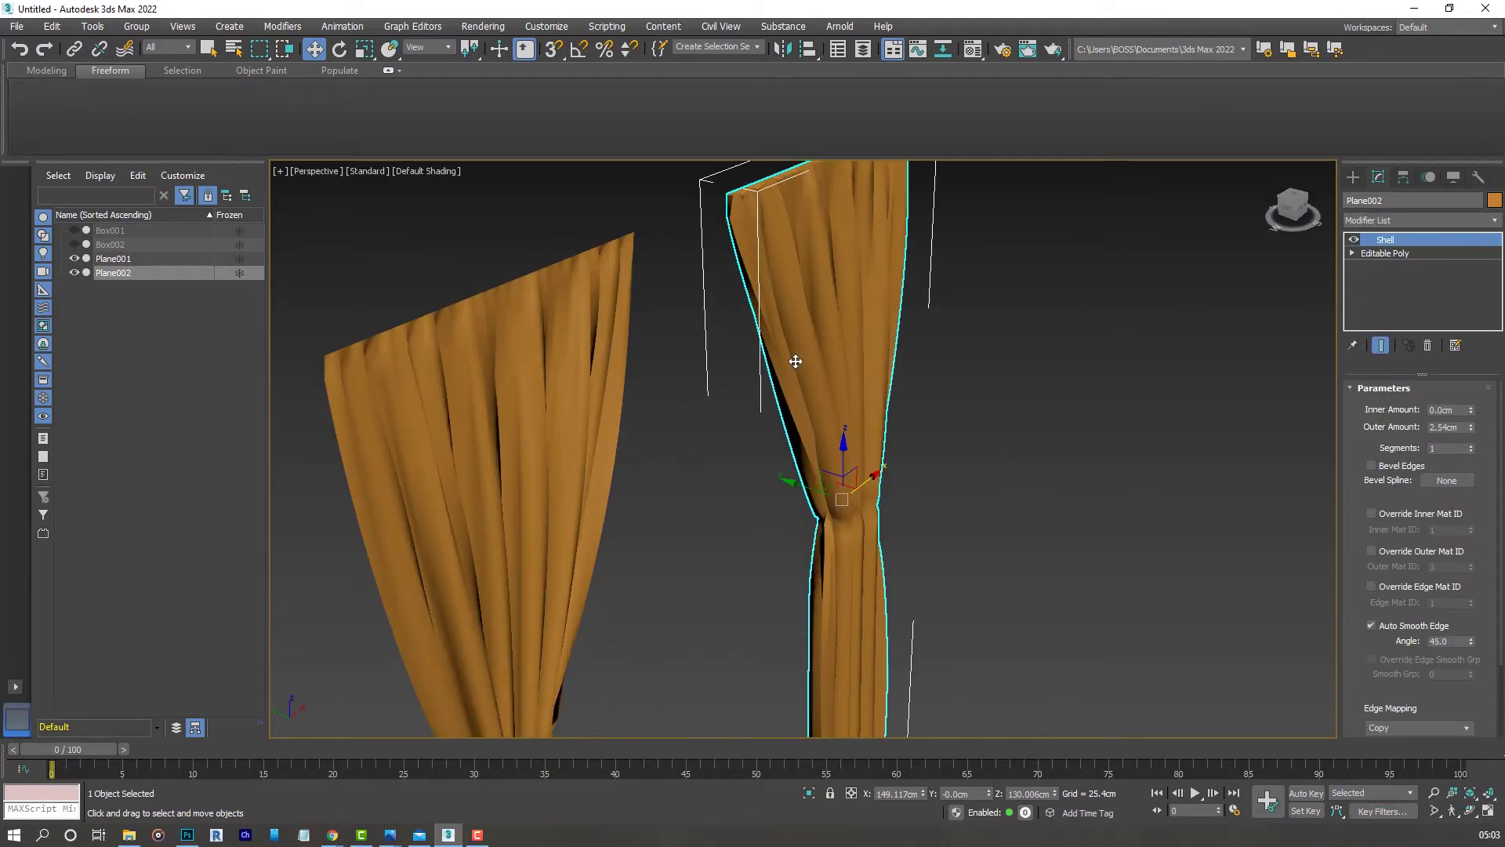
{"action": "scroll", "coordinate": [764, 336], "scroll_direction": "up", "scroll_amount": 2}
{"action": "mouse_move", "coordinate": [769, 325]}
{"action": "middle_mouse_down", "text": "alt"}
{"action": "mouse_move", "coordinate": [791, 339]}
{"action": "mouse_move", "coordinate": [776, 338]}
{"action": "middle_mouse_up", "text": "alt"}
{"action": "scroll", "coordinate": [763, 335], "scroll_direction": "up", "scroll_amount": 2}
{"action": "middle_click_drag", "start_coordinate": [723, 511], "coordinate": [974, 432], "text": "alt"}
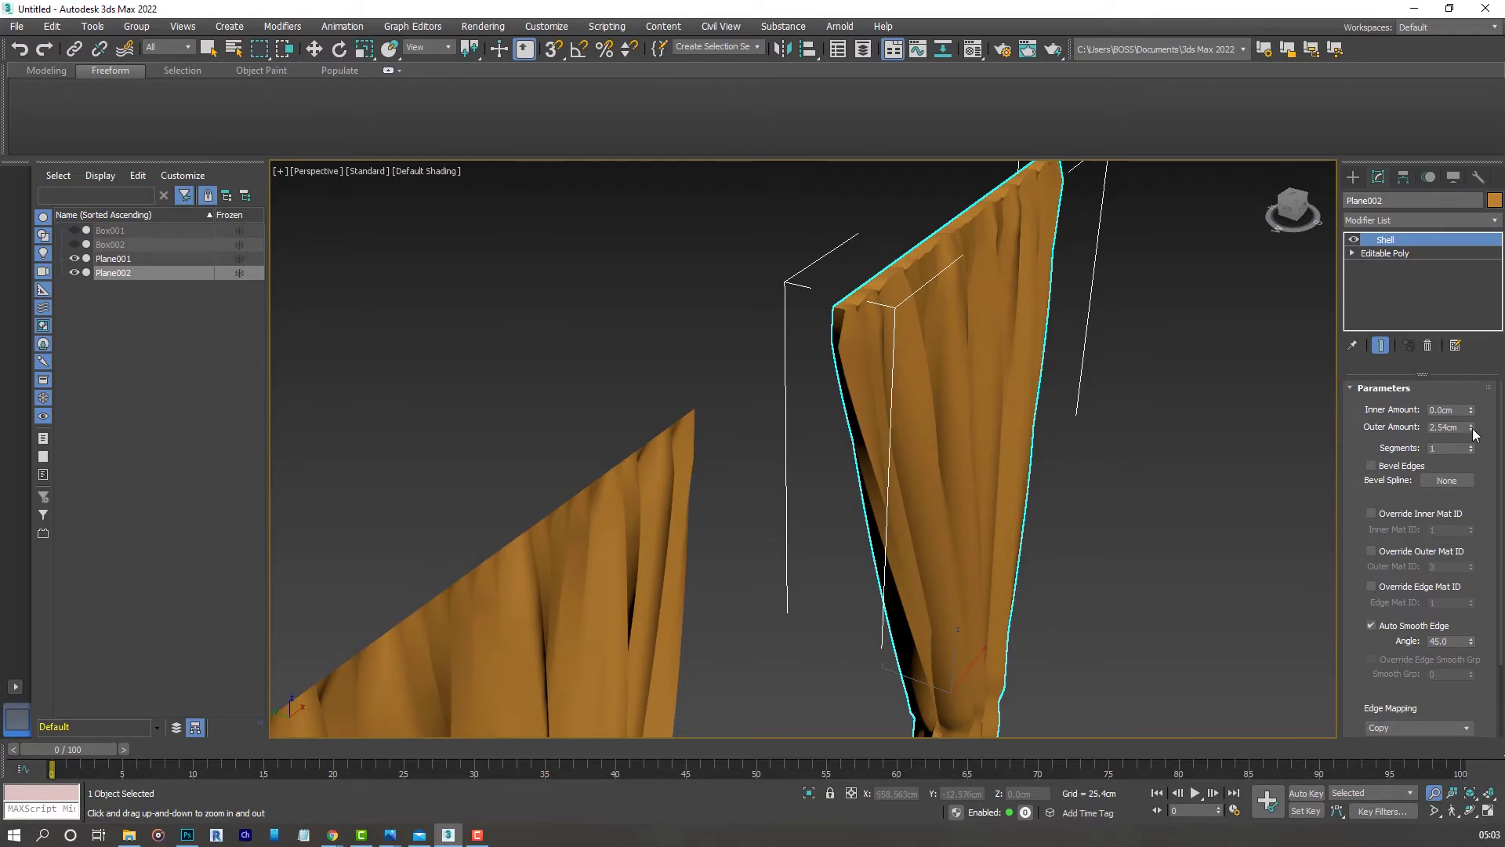
{"action": "left_click_drag", "start_coordinate": [1472, 430], "coordinate": [1472, 517]}
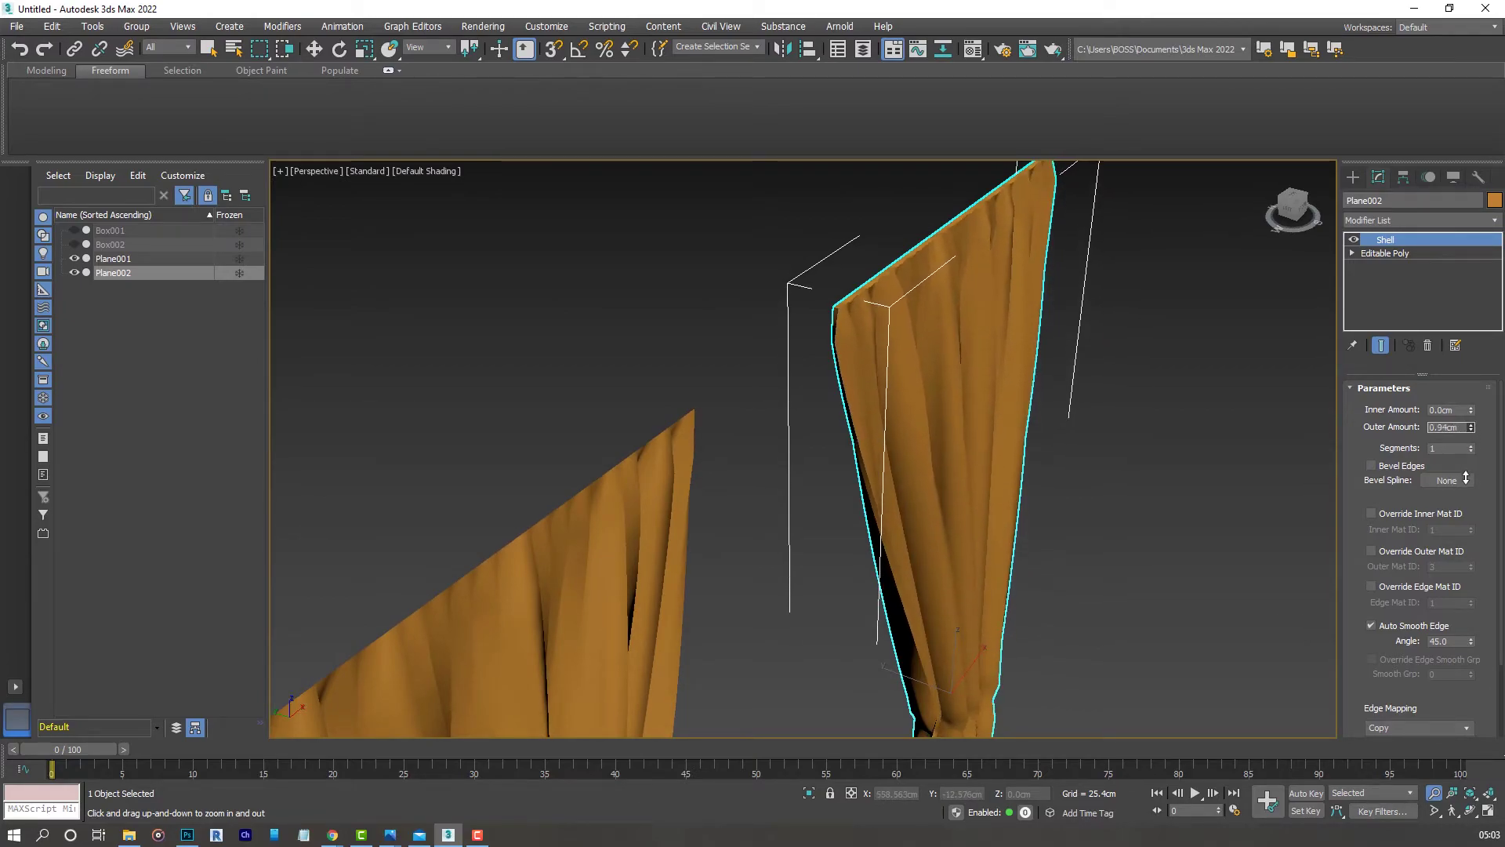
{"action": "left_click_drag", "start_coordinate": [900, 385], "coordinate": [900, 329]}
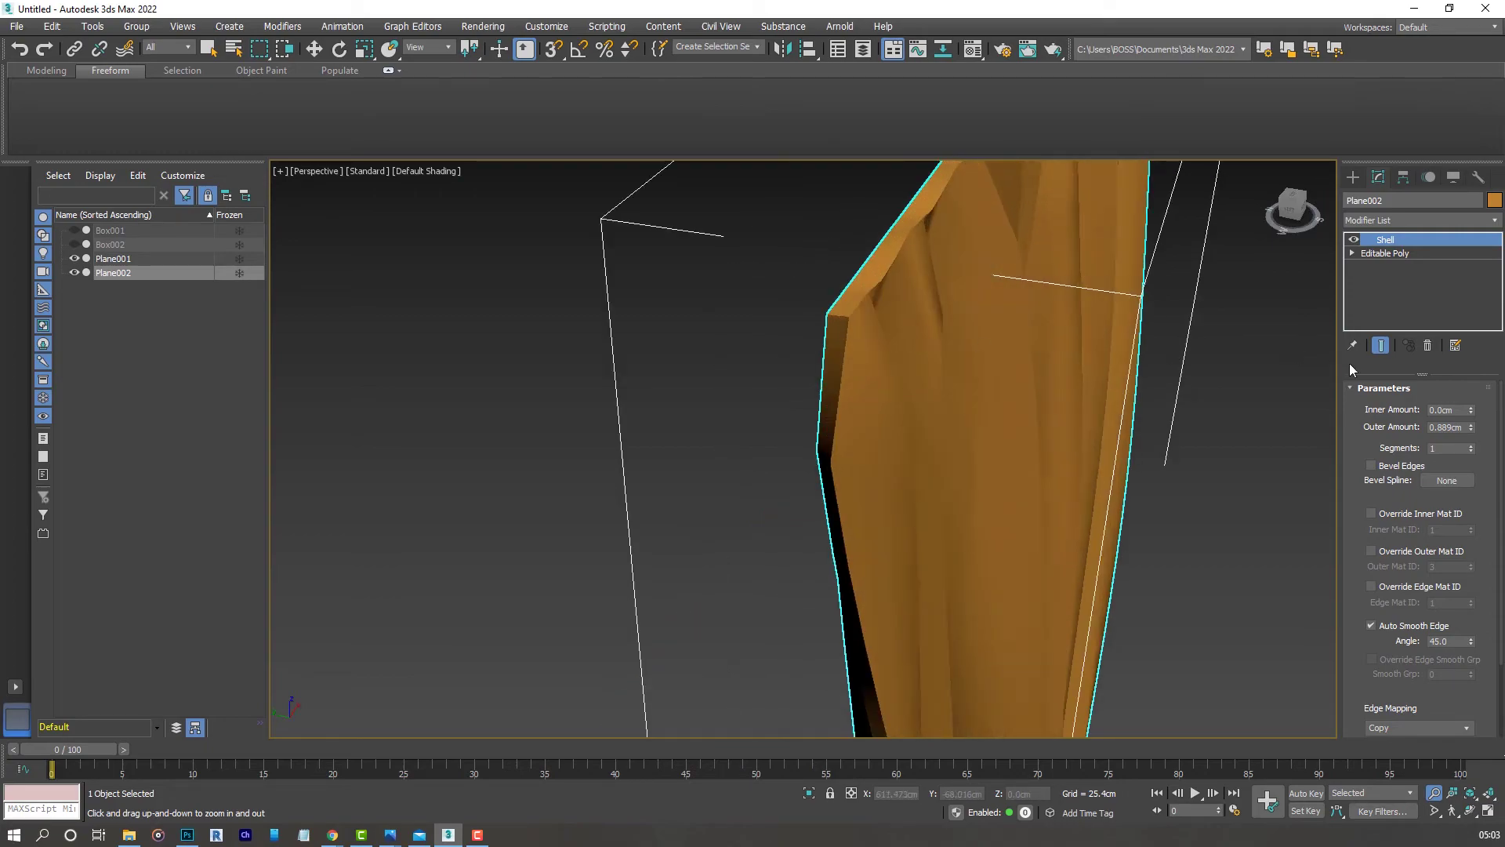
{"action": "left_click_drag", "start_coordinate": [1471, 437], "coordinate": [1465, 452]}
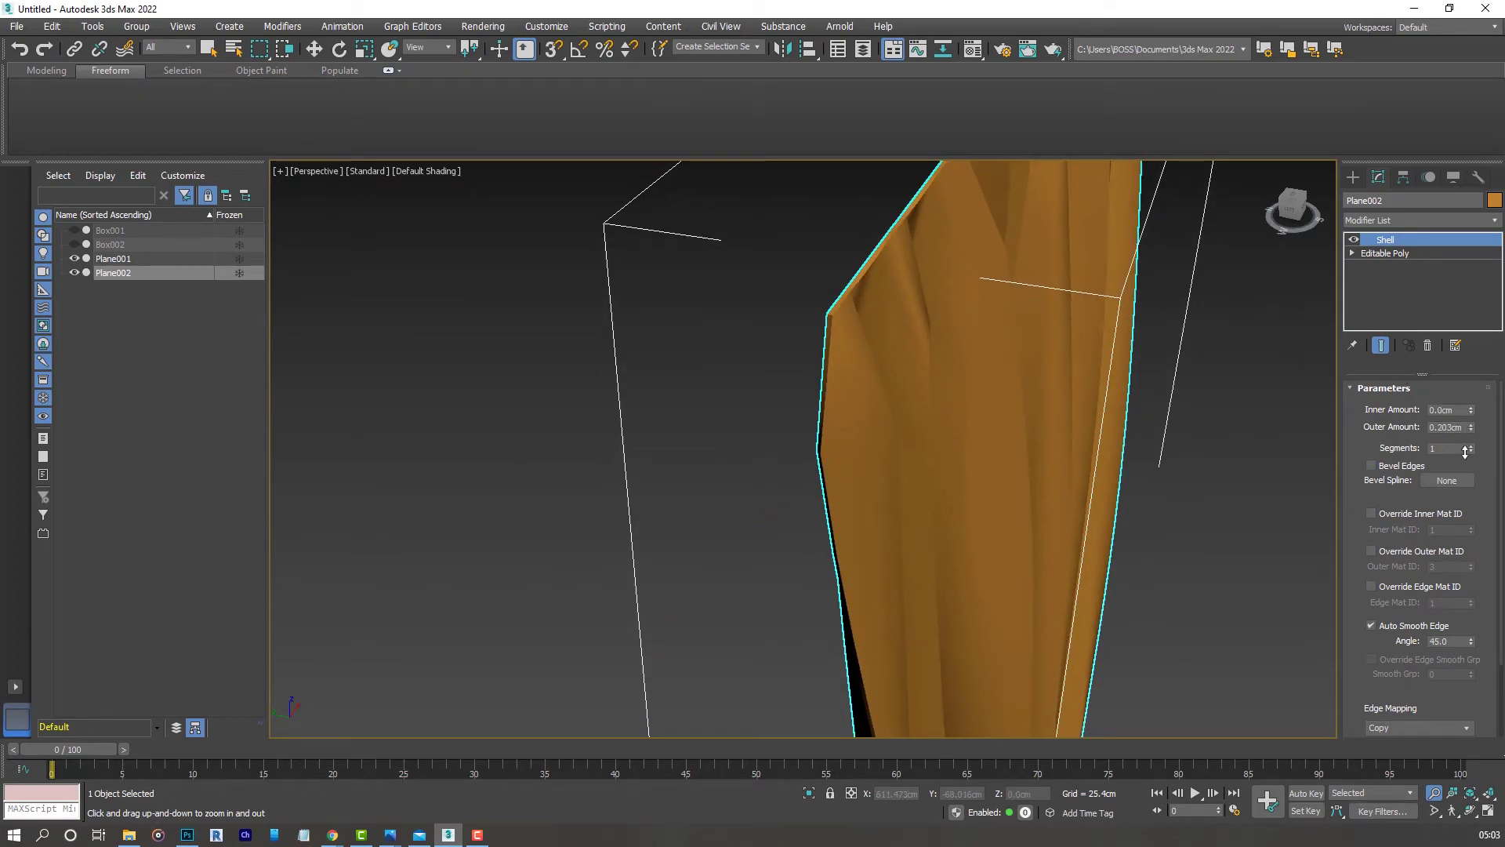
- Examine the thickened curtain's upper folds from several angles, with and without mesh edges displayed
{"action": "scroll", "coordinate": [984, 444], "scroll_direction": "down", "scroll_amount": 3}
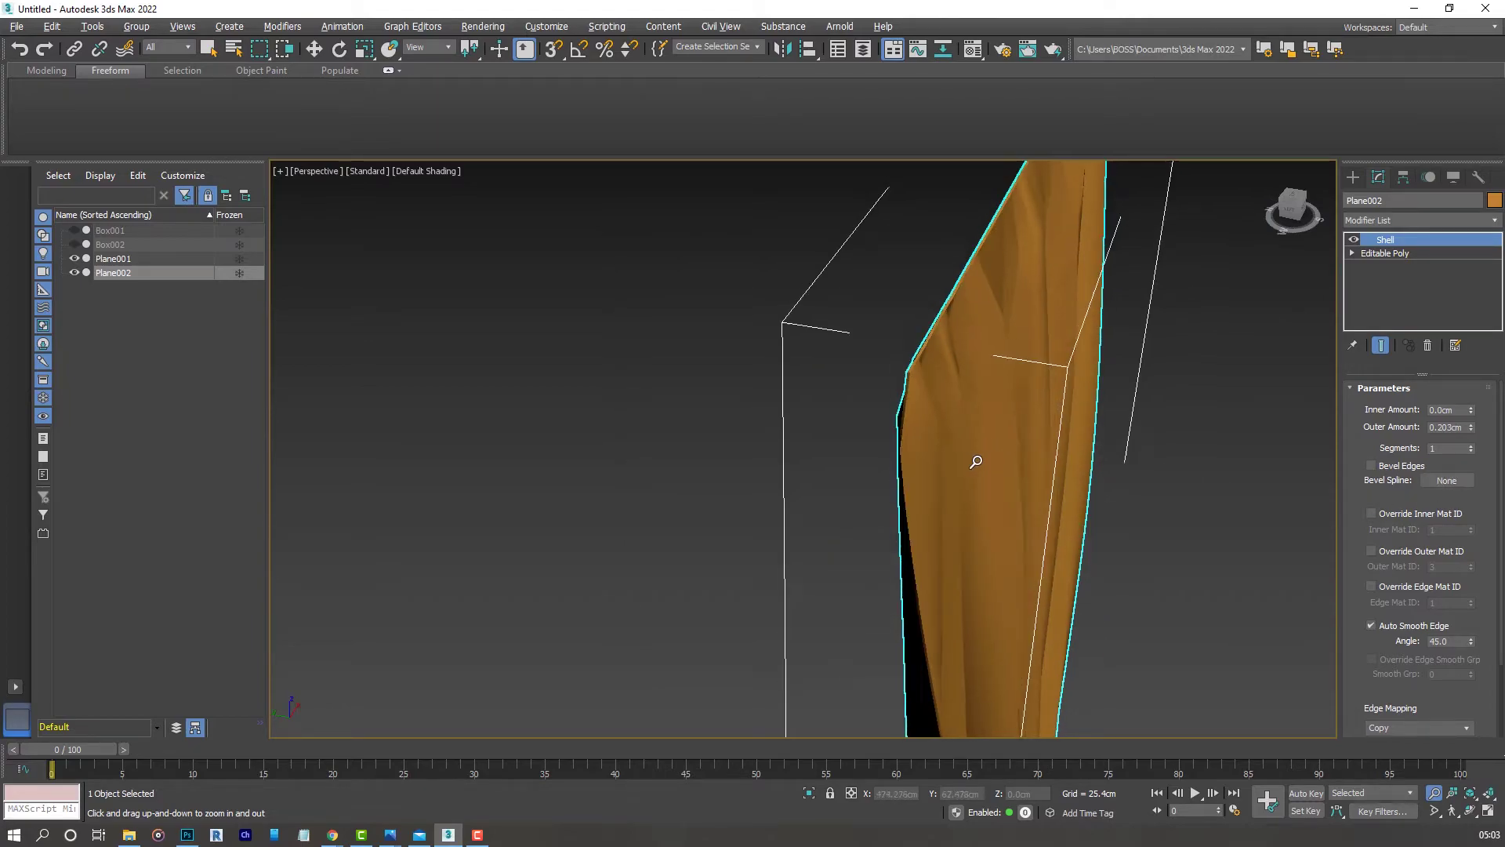
{"action": "middle_click_drag", "start_coordinate": [976, 462], "coordinate": [932, 389], "text": "alt"}
{"action": "scroll", "coordinate": [923, 396], "scroll_direction": "down", "scroll_amount": 2}
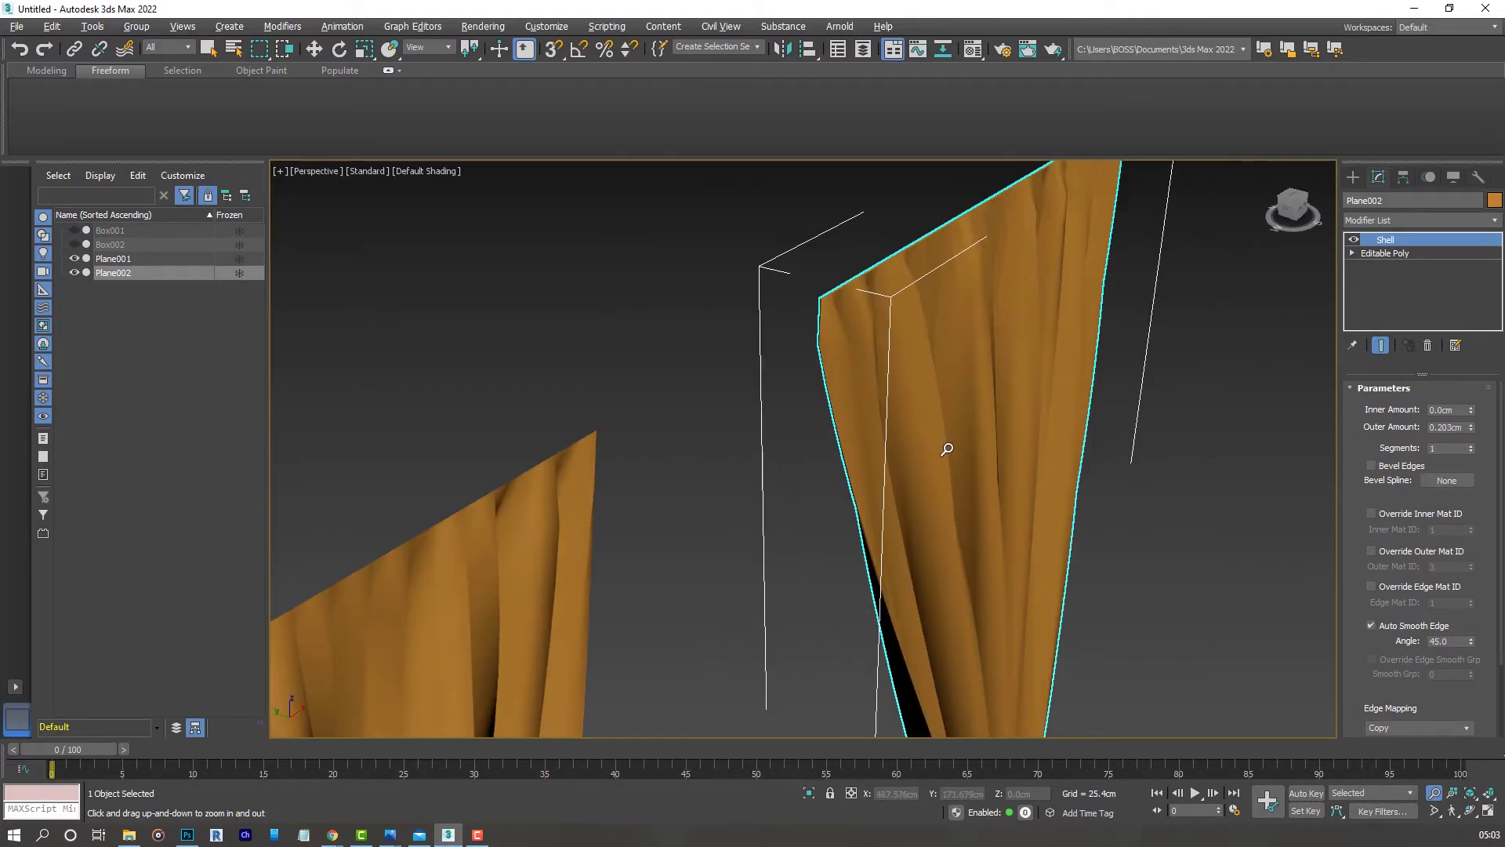
{"action": "middle_click_drag", "start_coordinate": [947, 450], "coordinate": [937, 421], "text": "alt"}
{"action": "middle_click_drag", "start_coordinate": [1046, 577], "coordinate": [990, 543]}
{"action": "scroll", "coordinate": [1017, 533], "scroll_direction": "down", "scroll_amount": 3}
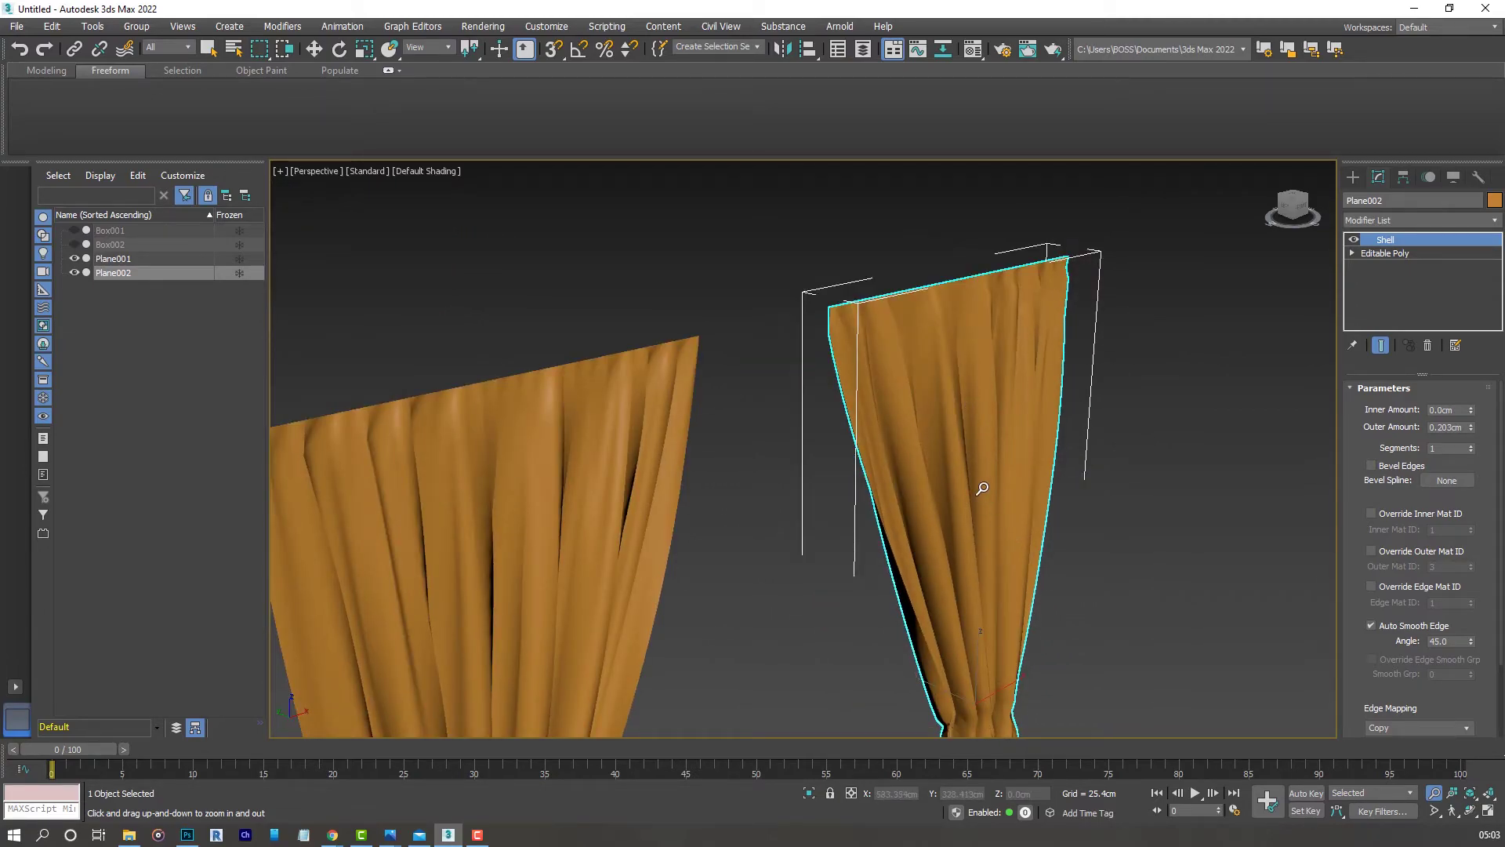
{"action": "key", "text": "F4"}
{"action": "mouse_move", "coordinate": [981, 486]}
{"action": "middle_mouse_down", "text": "alt"}
{"action": "mouse_move", "coordinate": [998, 457]}
{"action": "mouse_move", "coordinate": [972, 502]}
{"action": "mouse_move", "coordinate": [885, 473]}
{"action": "mouse_move", "coordinate": [833, 548]}
{"action": "mouse_move", "coordinate": [953, 507]}
{"action": "middle_mouse_up", "text": "alt"}
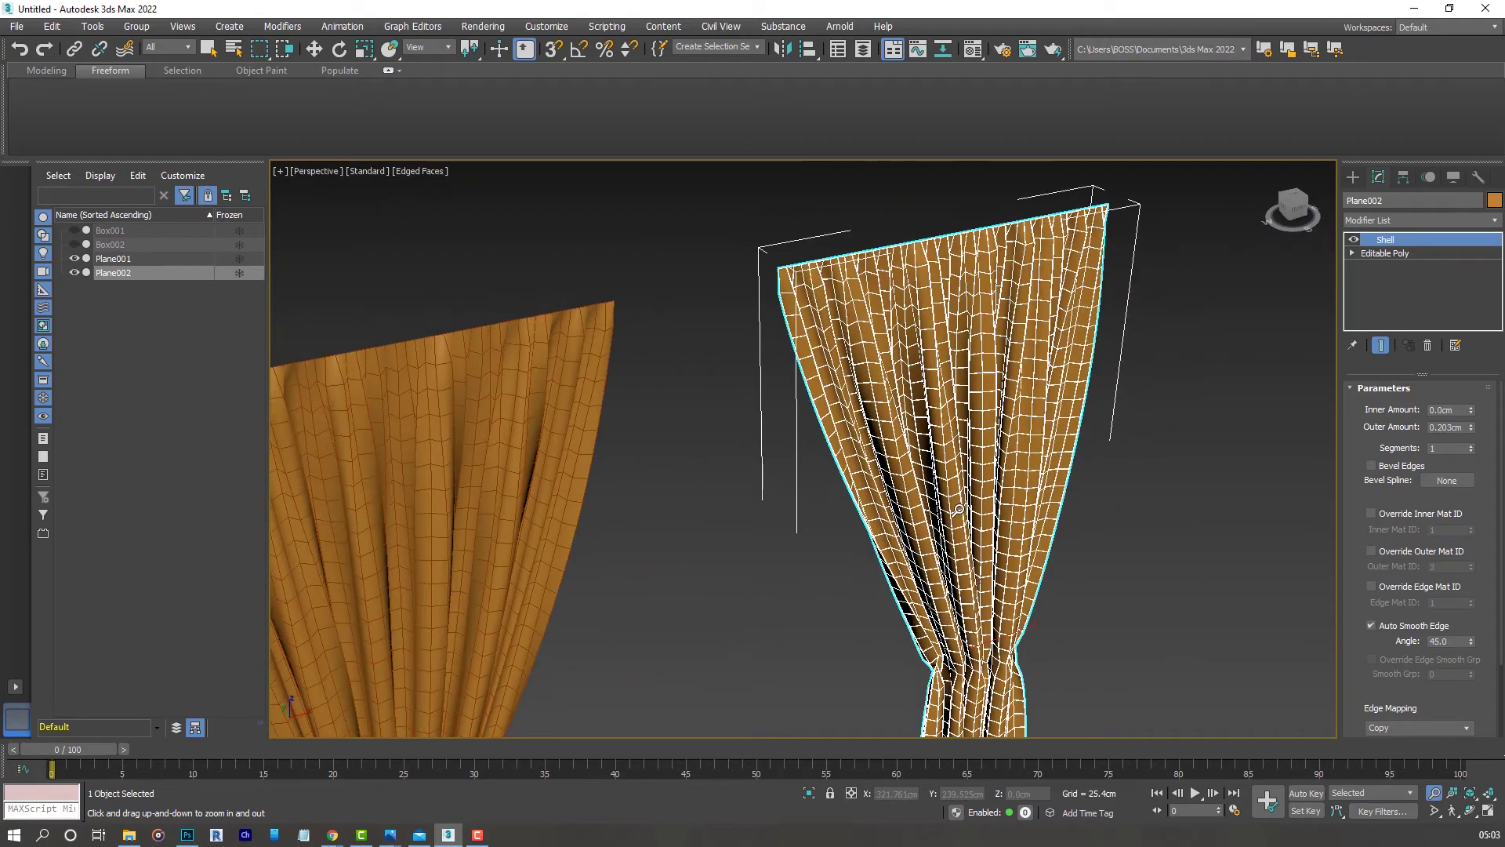
{"action": "key", "text": "F4"}
{"action": "key", "text": "F4"}
{"action": "key", "text": "F4"}
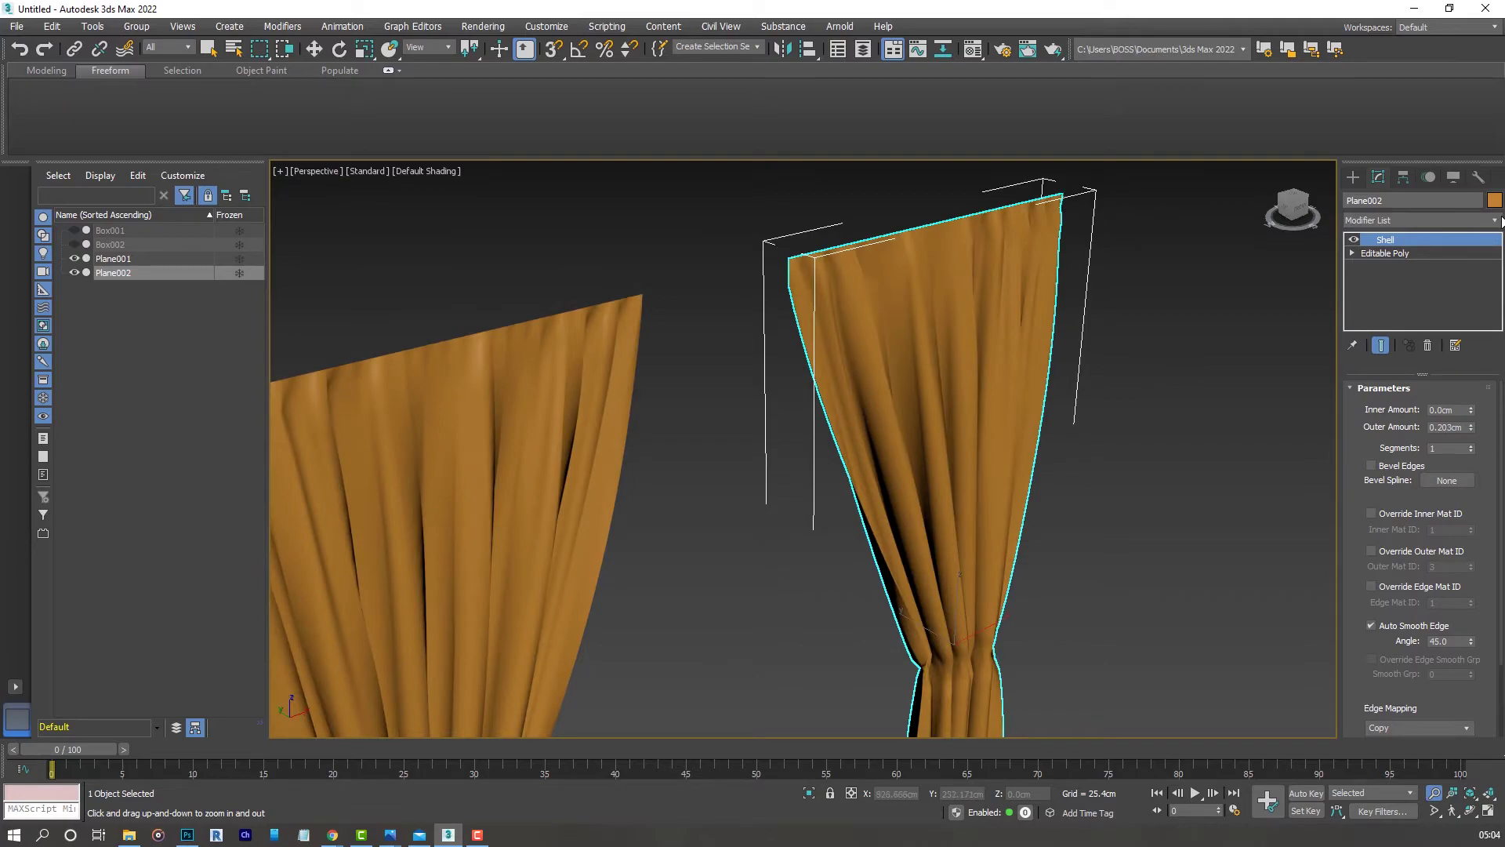
- Add a TurboSmooth modifier above the mirrored curtain's Shell and set its iterations to 2
{"action": "left_click", "coordinate": [1495, 223]}
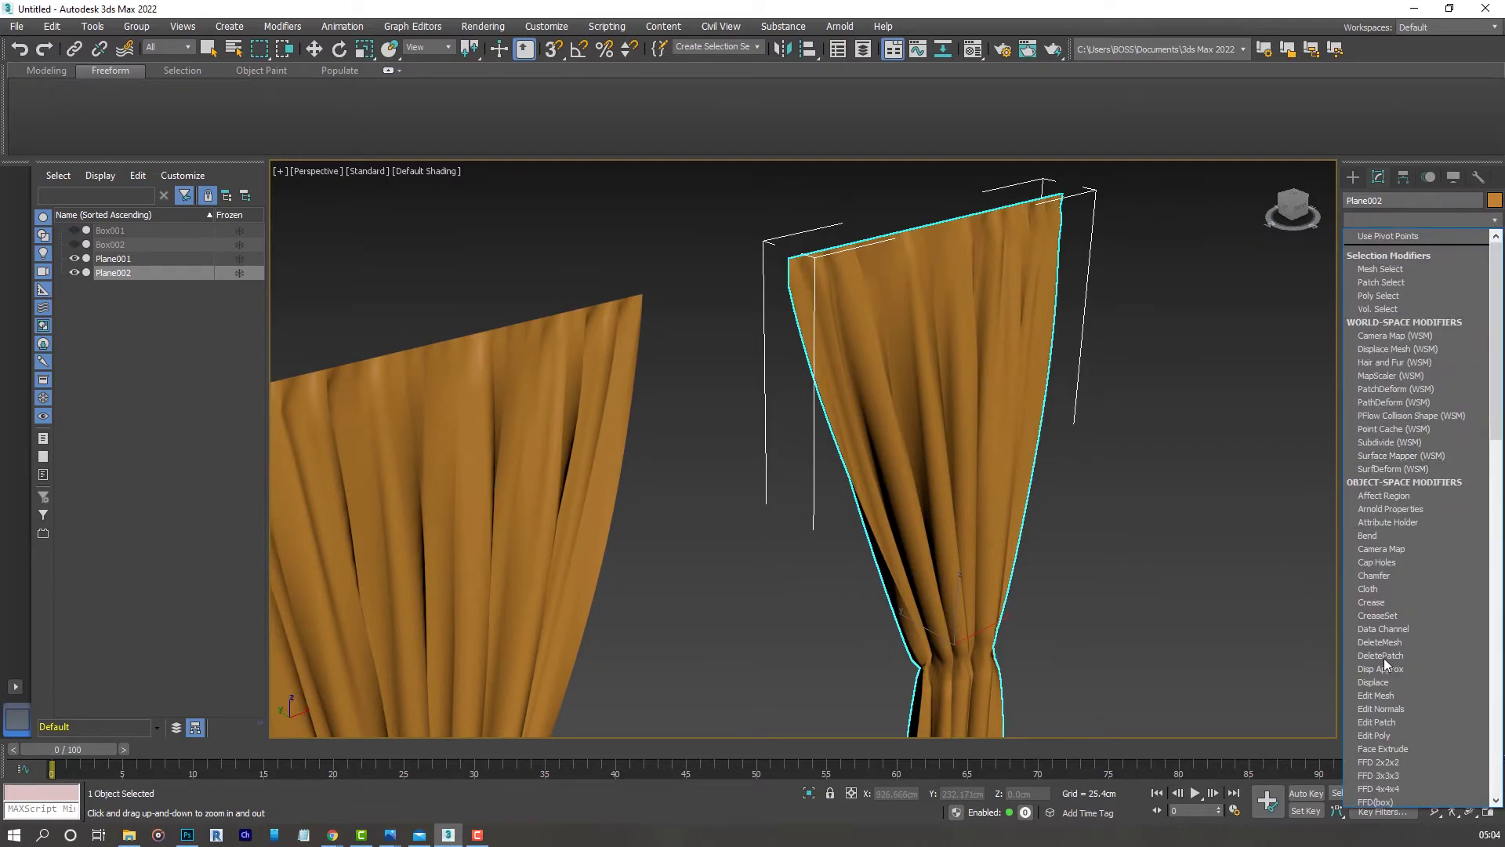
{"action": "type", "text": "tu"}
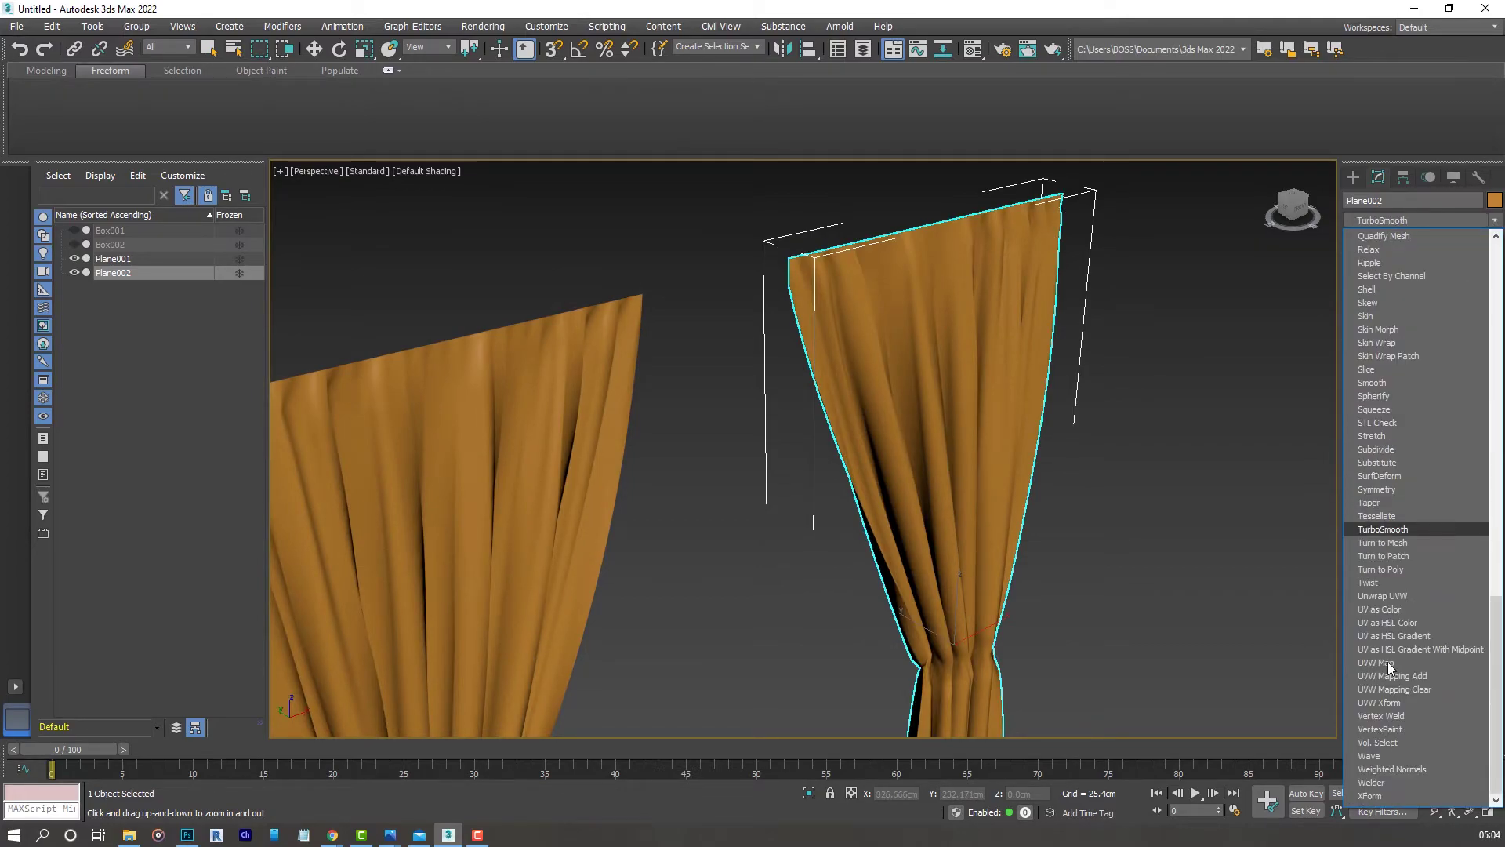
{"action": "key", "text": "Return"}
{"action": "scroll", "coordinate": [857, 397], "scroll_direction": "down", "scroll_amount": 3}
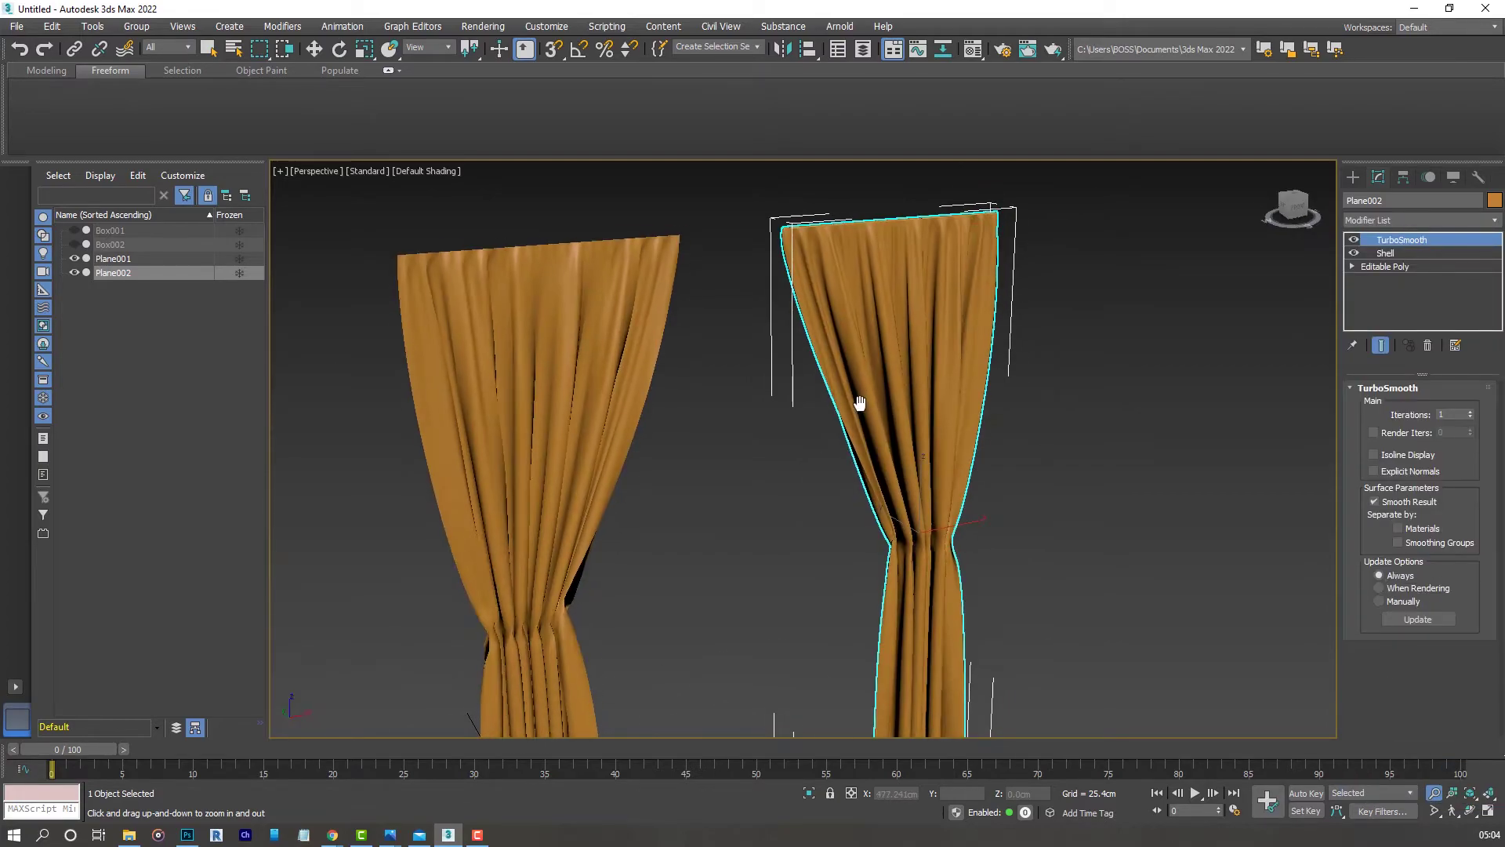
{"action": "left_click", "coordinate": [1471, 412]}
- Inspect the smoothed curtain's mesh density and hem folds, then compare both curtains in shaded view from several angles
{"action": "middle_click_drag", "start_coordinate": [1016, 395], "coordinate": [944, 326], "text": "alt"}
{"action": "scroll", "coordinate": [898, 319], "scroll_direction": "up", "scroll_amount": 3}
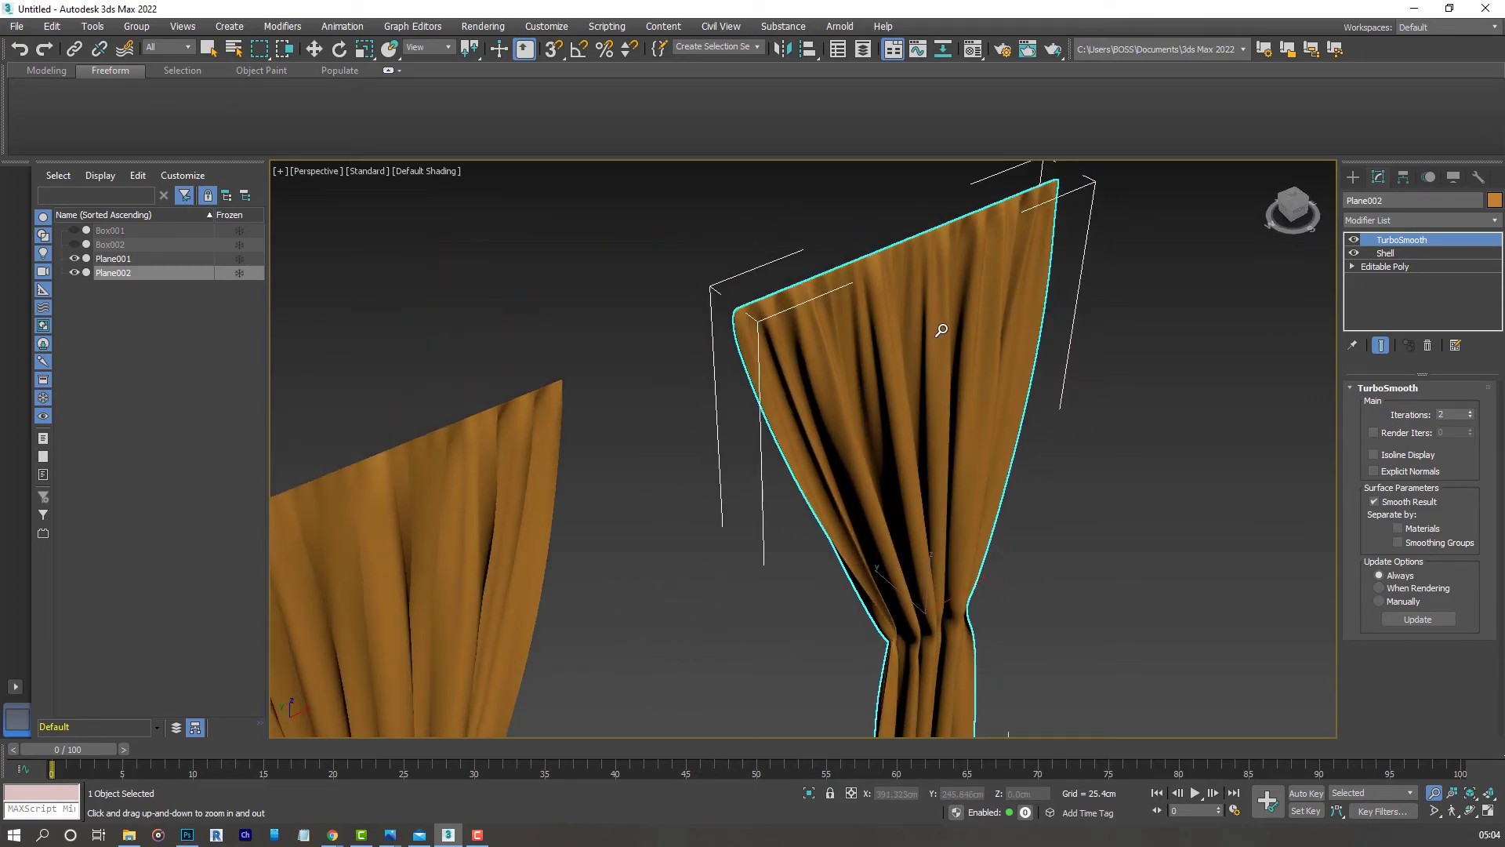
{"action": "key", "text": "F4"}
{"action": "scroll", "coordinate": [878, 297], "scroll_direction": "down", "scroll_amount": 3}
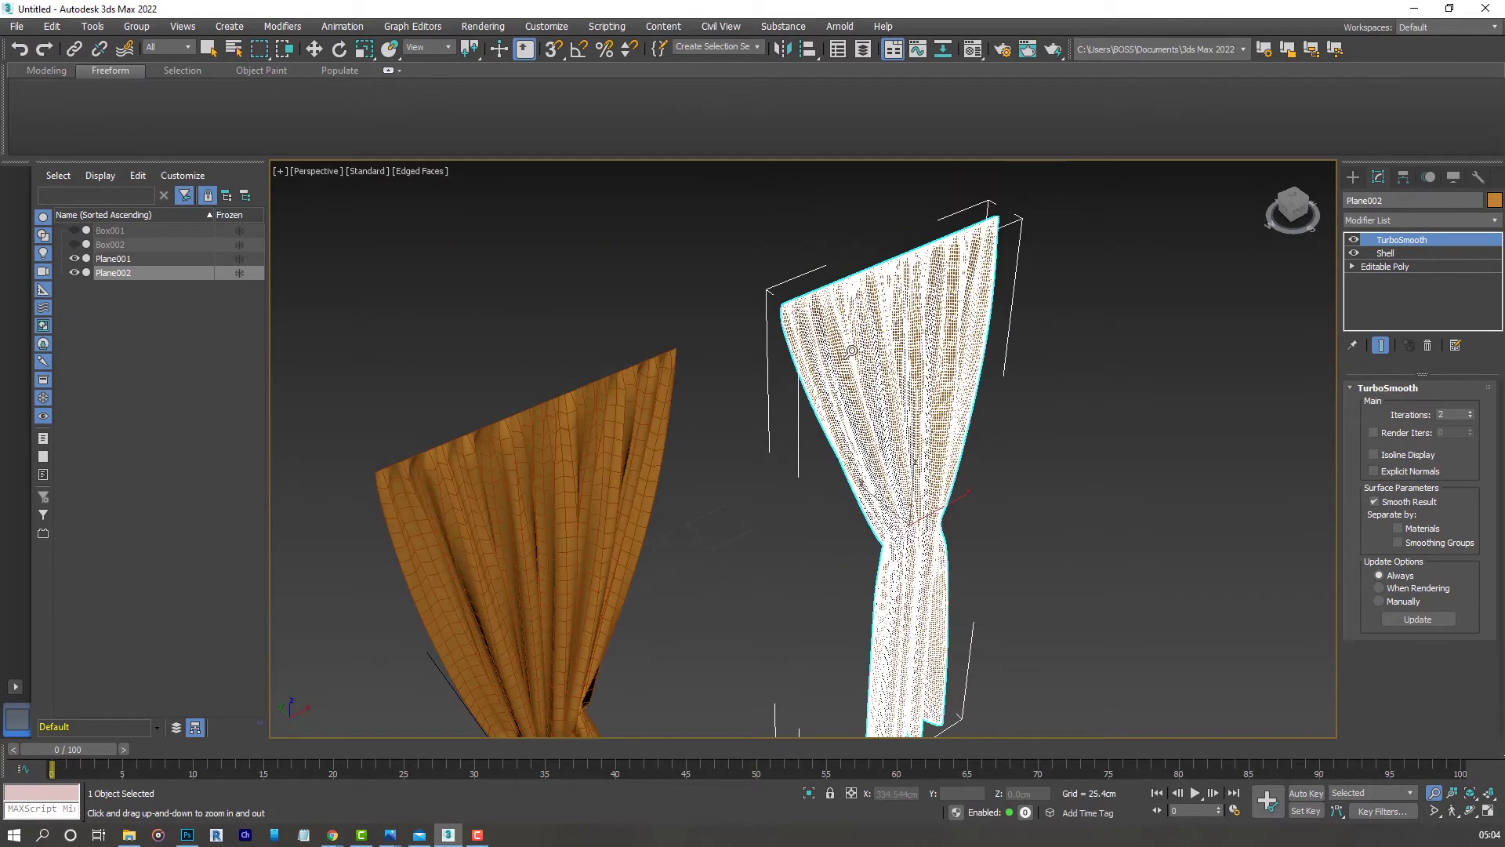
{"action": "middle_click_drag", "start_coordinate": [850, 351], "coordinate": [1096, 374], "text": "alt"}
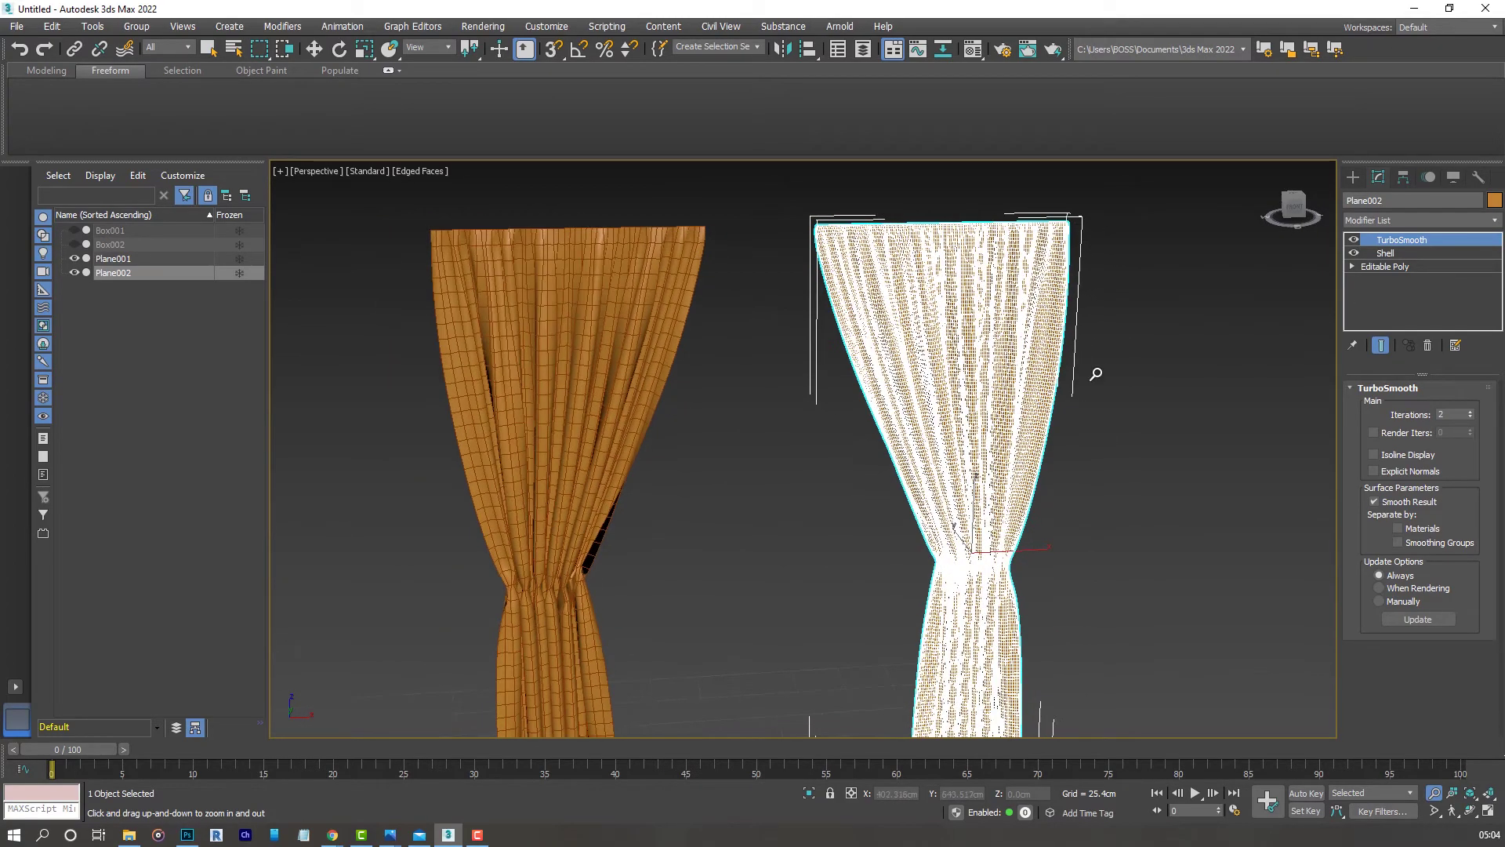
{"action": "left_click", "coordinate": [313, 50]}
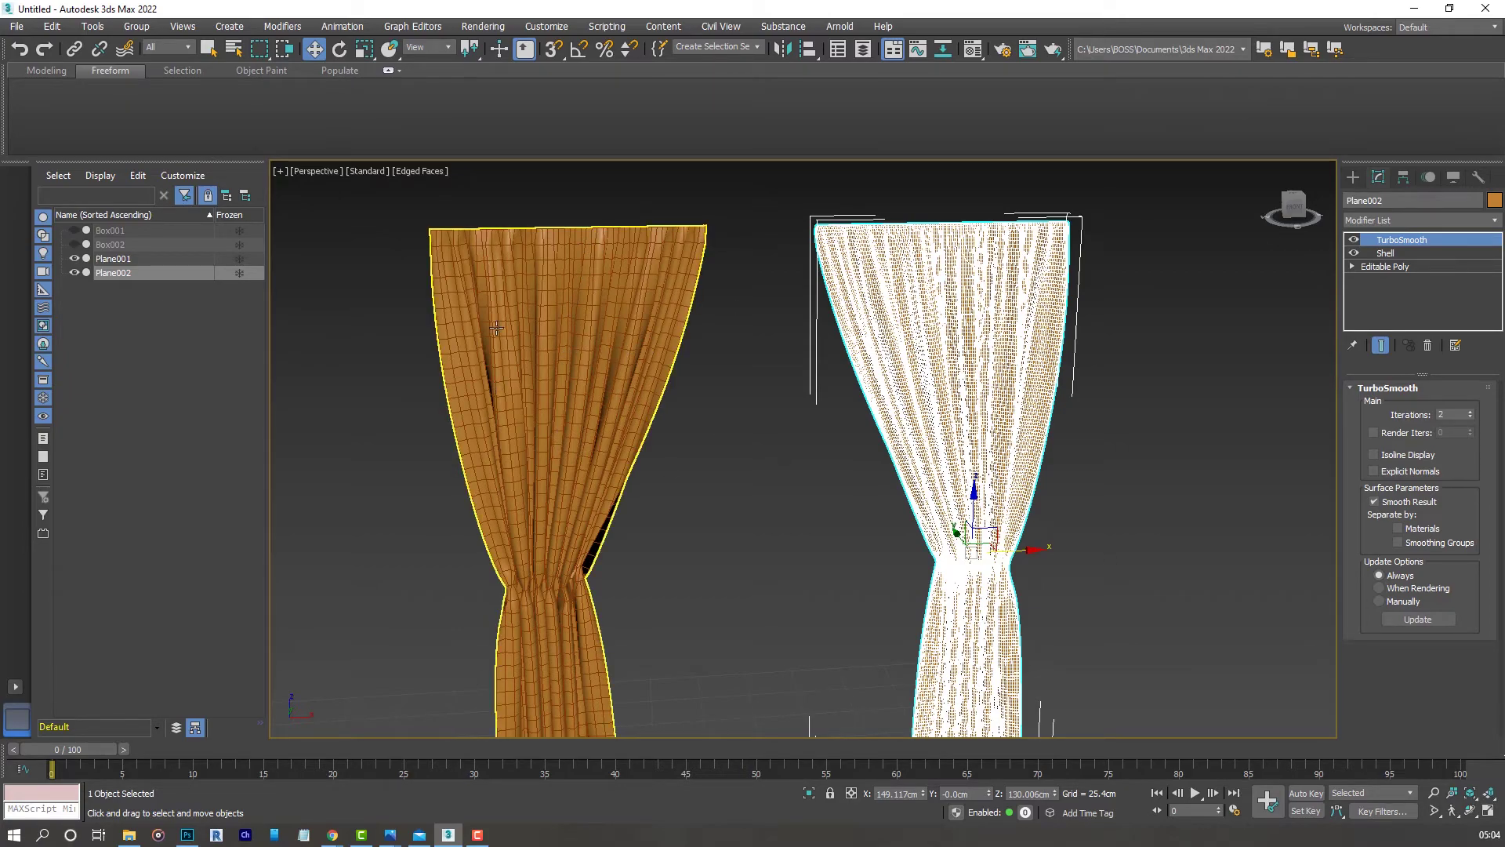
{"action": "left_click", "coordinate": [1145, 413]}
{"action": "key", "text": "F4"}
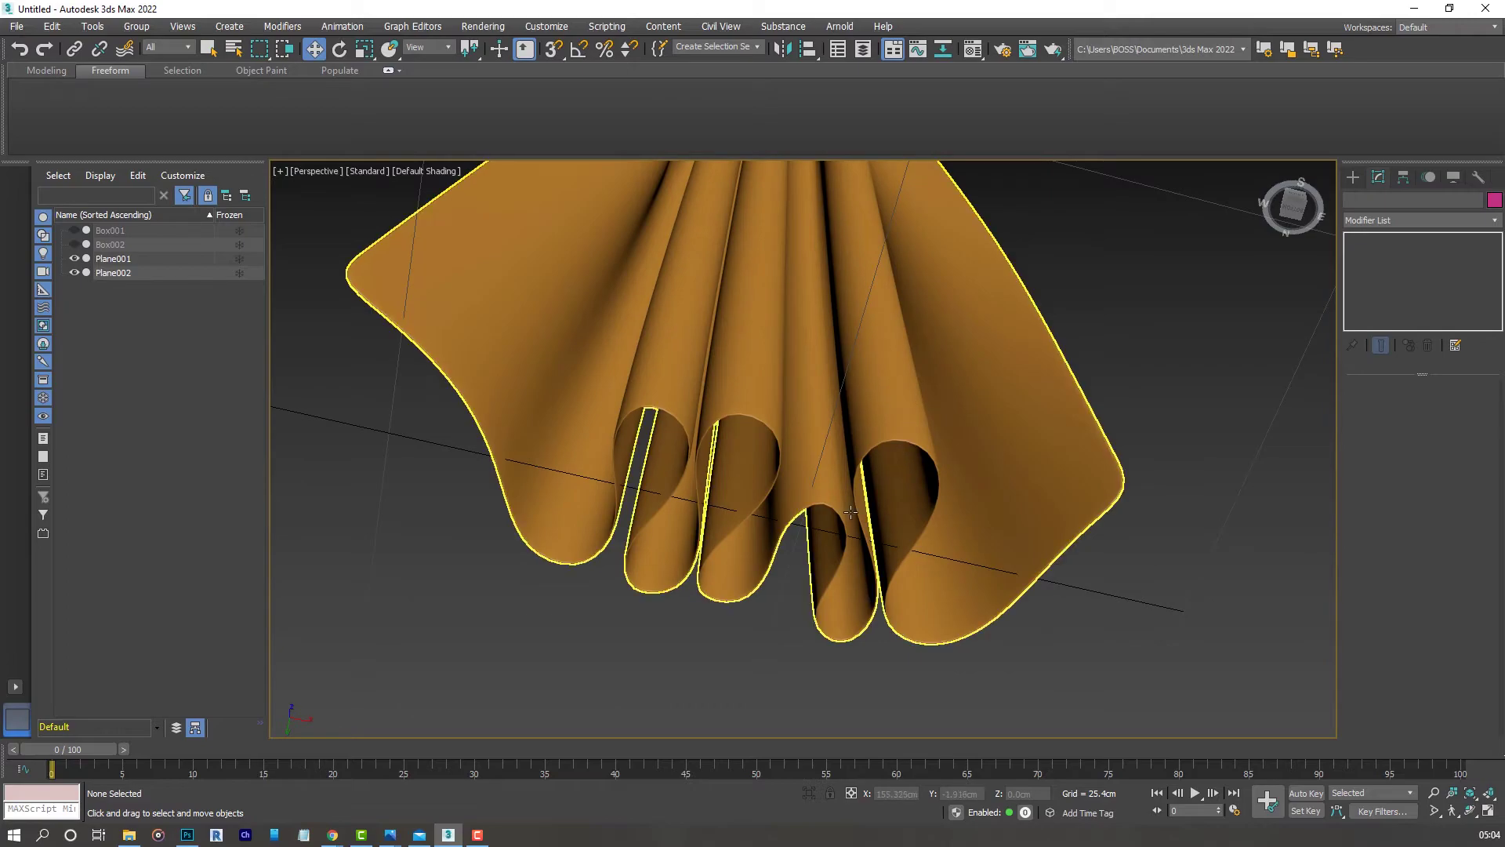
{"action": "middle_click_drag", "start_coordinate": [847, 511], "coordinate": [864, 482]}
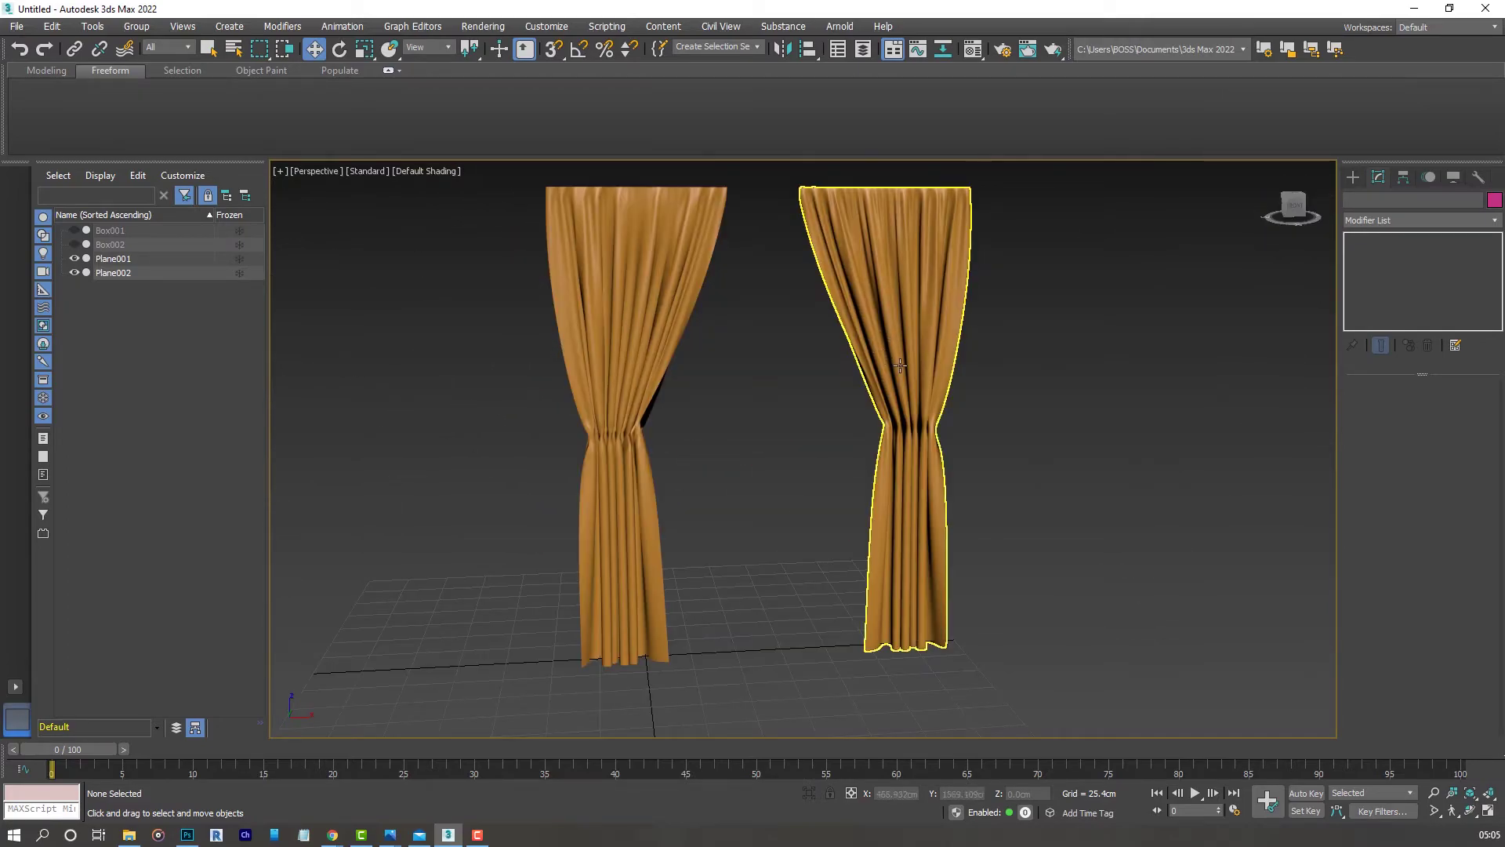
{"action": "left_click", "coordinate": [805, 367]}
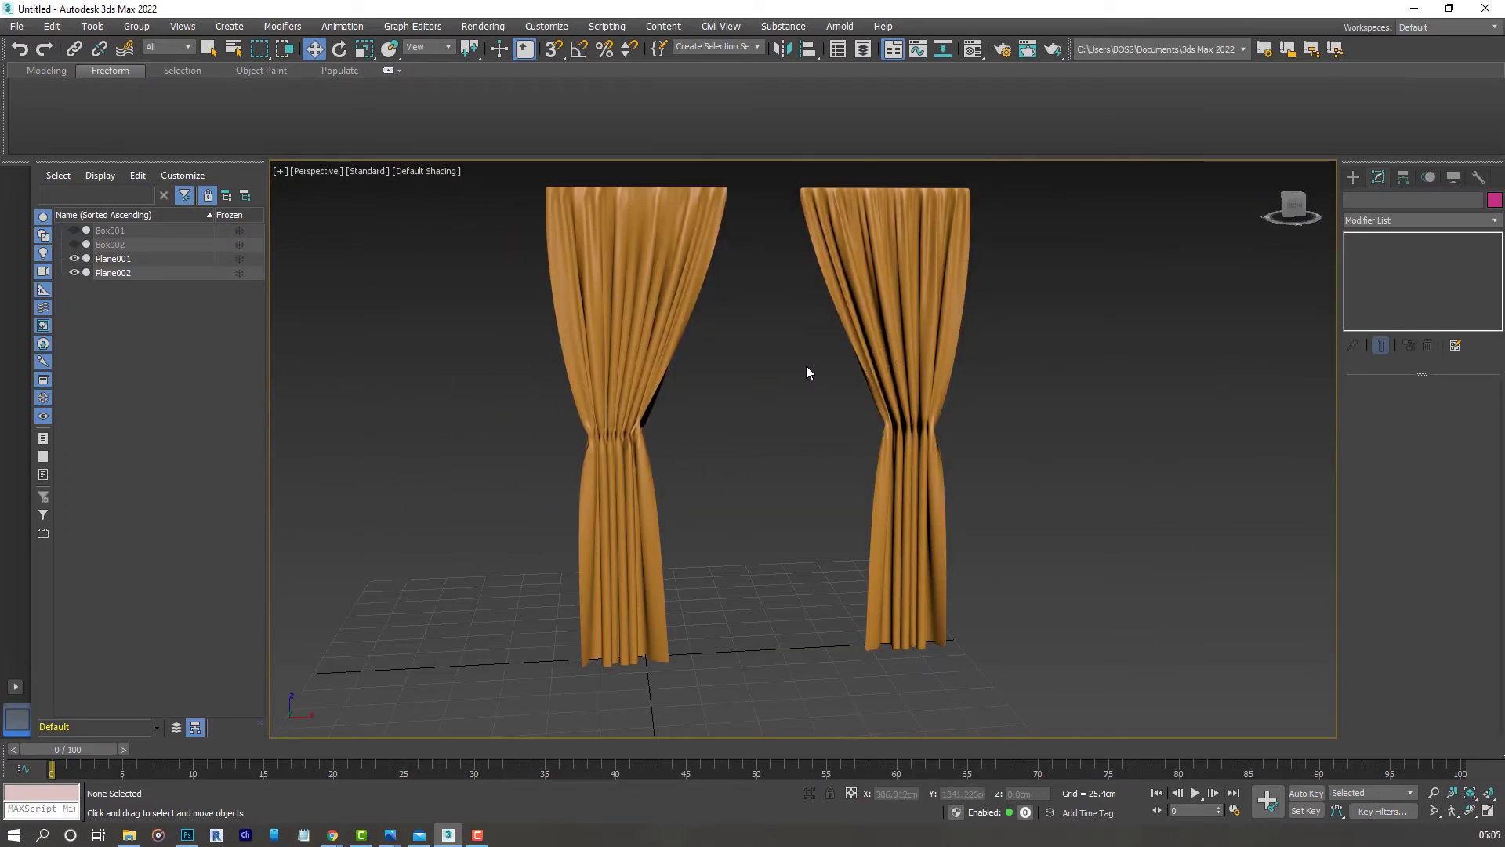
{"action": "scroll", "coordinate": [722, 359], "scroll_direction": "up", "scroll_amount": 4}
{"action": "middle_click_drag", "start_coordinate": [707, 369], "coordinate": [744, 378], "text": "alt"}
{"action": "scroll", "coordinate": [745, 379], "scroll_direction": "down", "scroll_amount": 3}
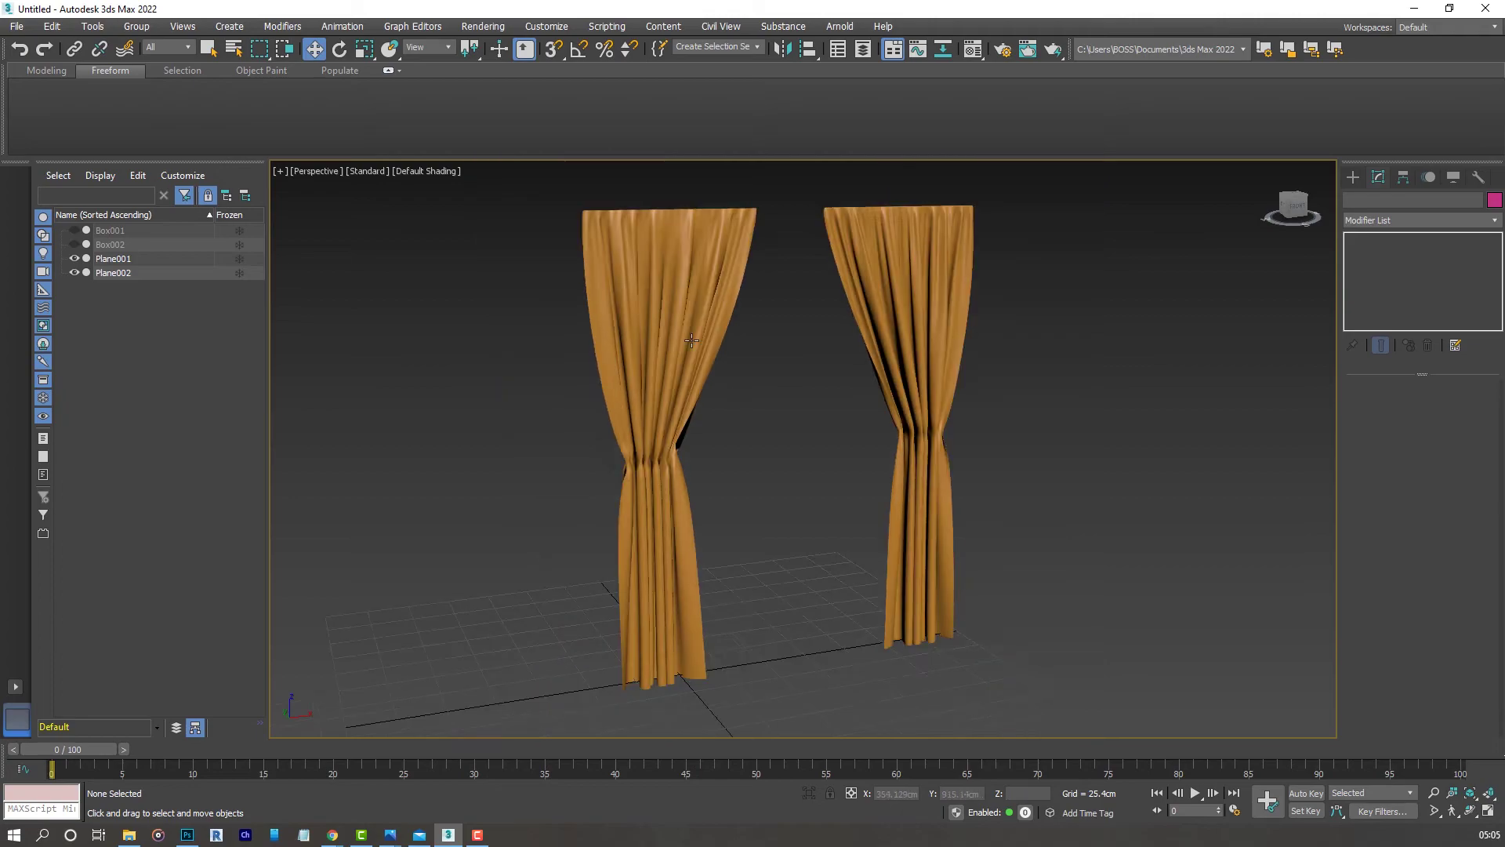
{"action": "middle_click_drag", "start_coordinate": [659, 299], "coordinate": [709, 309], "text": "alt"}
- Display the mesh edges and select the original, unsmoothed curtain
{"action": "key", "text": "F4"}
{"action": "scroll", "coordinate": [709, 309], "scroll_direction": "up", "scroll_amount": 2}
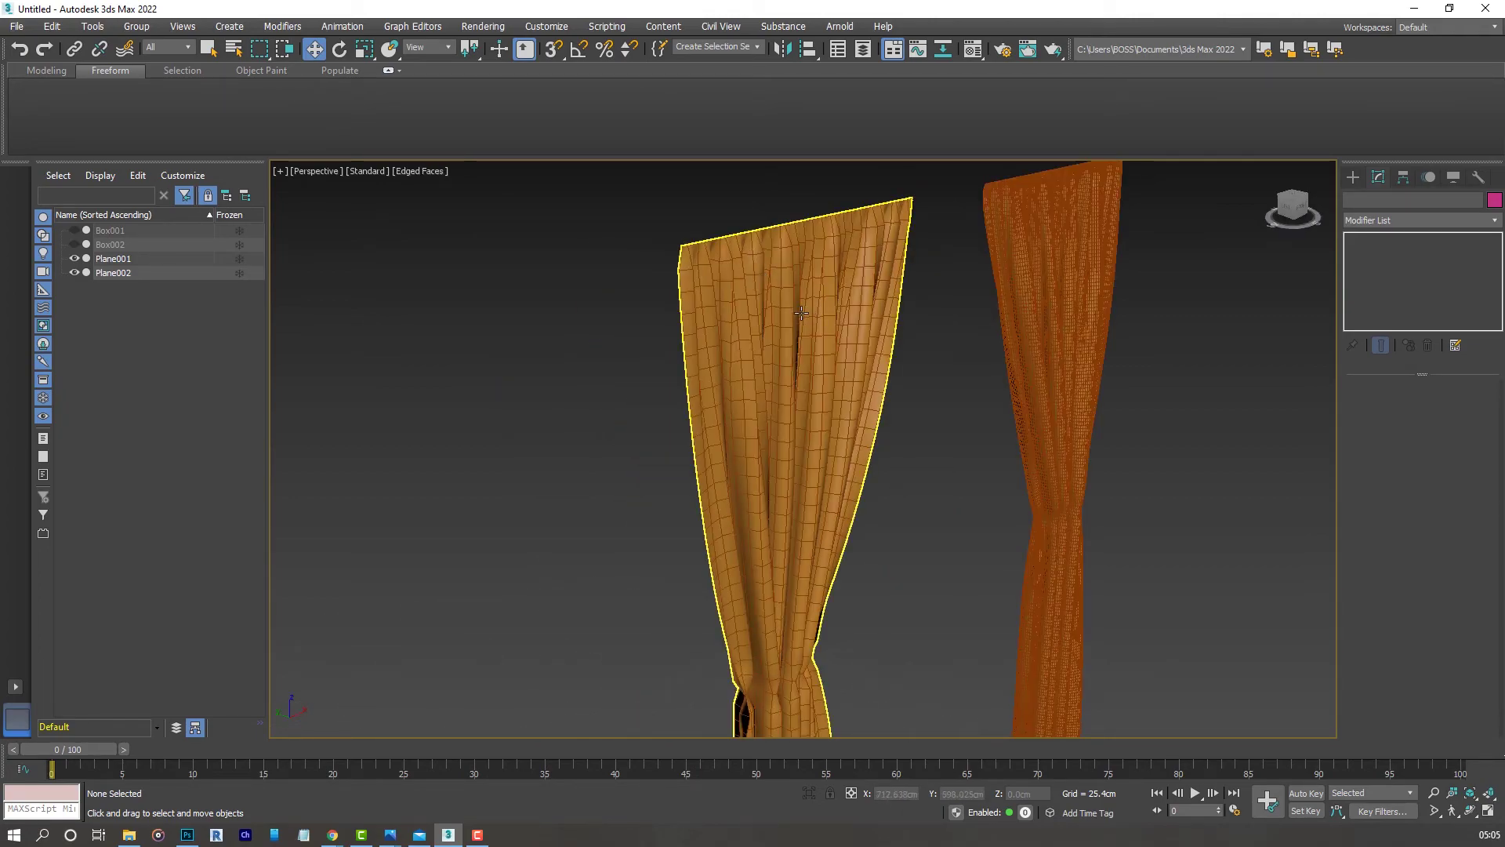
{"action": "middle_click_drag", "start_coordinate": [799, 311], "coordinate": [696, 258], "text": "alt"}
{"action": "scroll", "coordinate": [690, 258], "scroll_direction": "up", "scroll_amount": 2}
{"action": "left_click", "coordinate": [640, 210]}
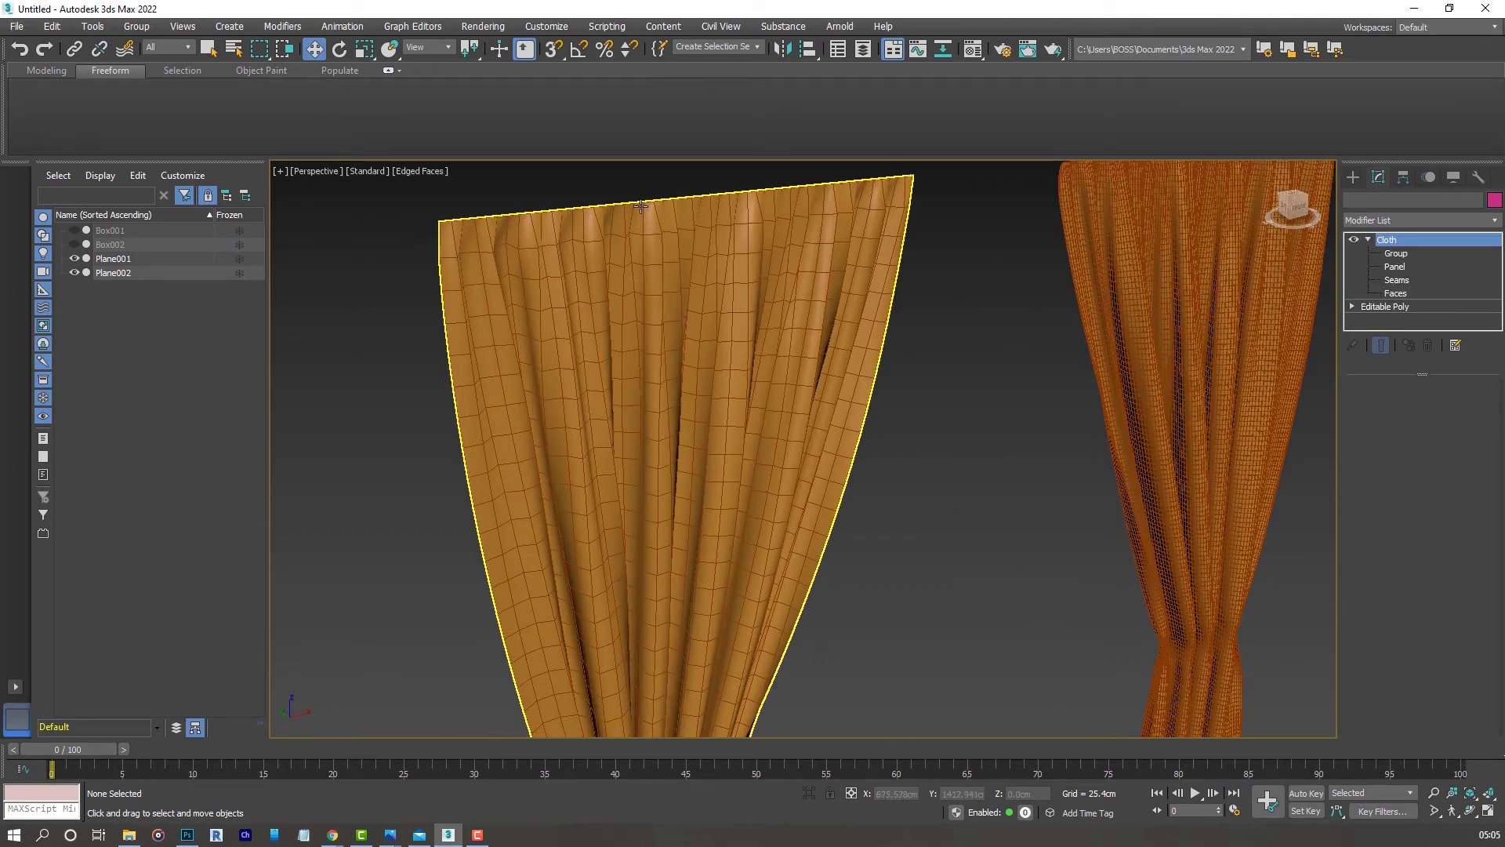
- Convert the original curtain to an Editable Poly and enter its edge sub-object level
{"action": "middle_click_drag", "start_coordinate": [714, 318], "coordinate": [753, 326]}
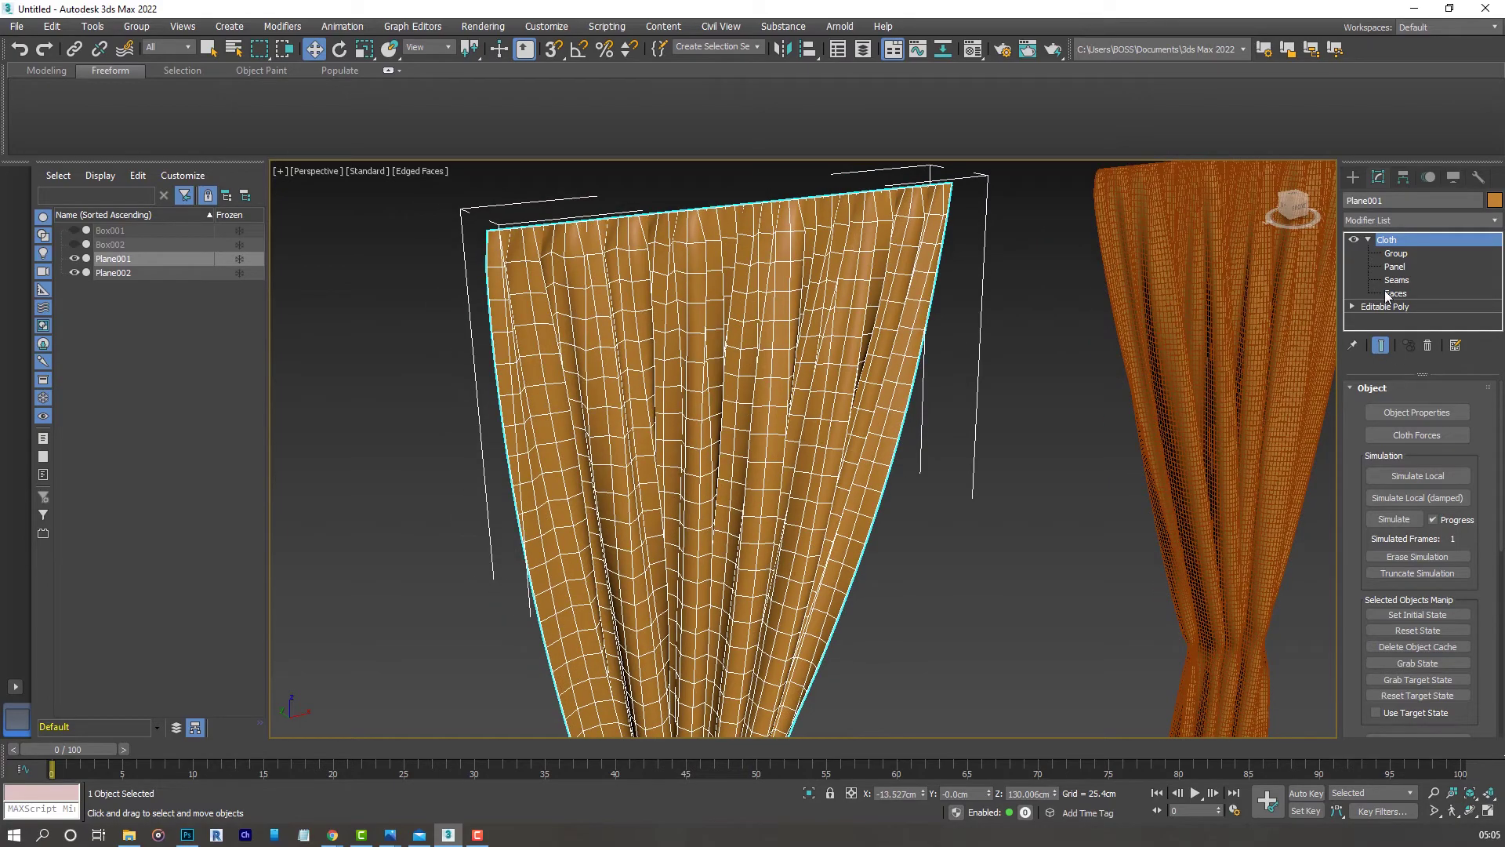
{"action": "right_click", "coordinate": [805, 365]}
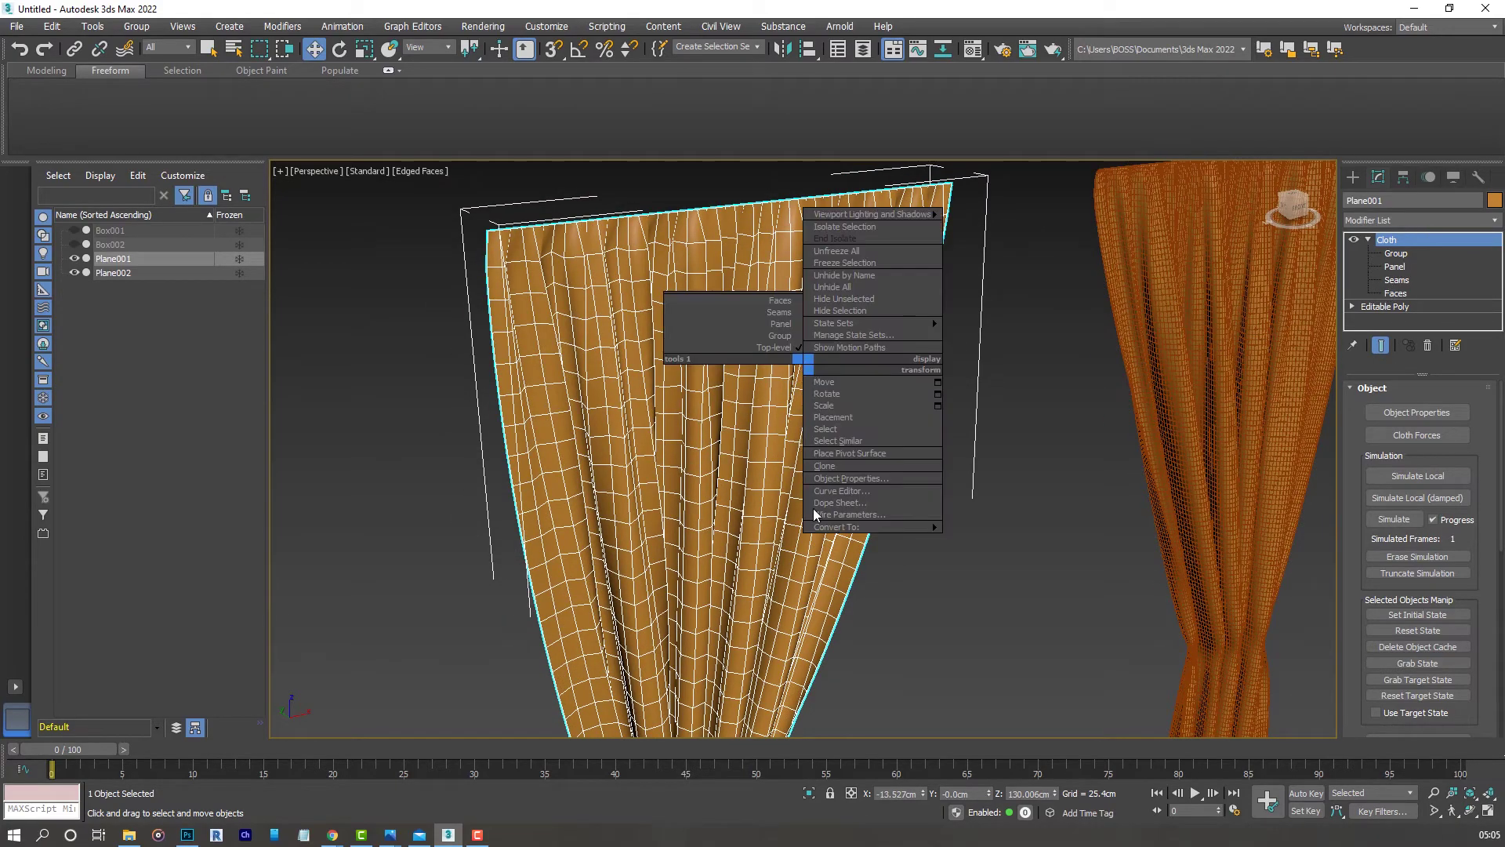
{"action": "mouse_move", "coordinate": [823, 527]}
{"action": "left_click", "coordinate": [741, 532]}
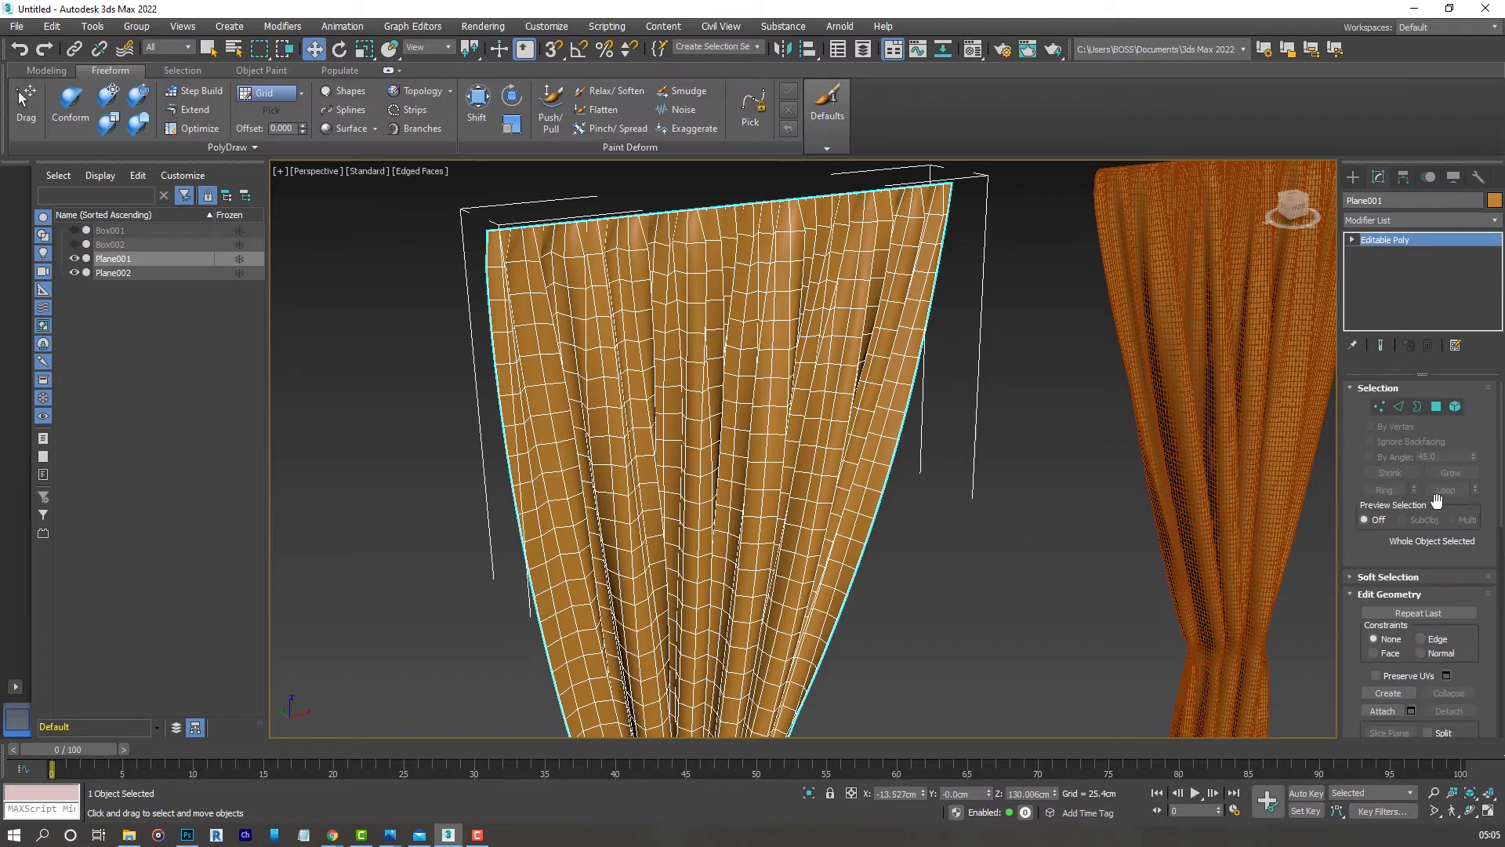
{"action": "left_click", "coordinate": [1398, 407]}
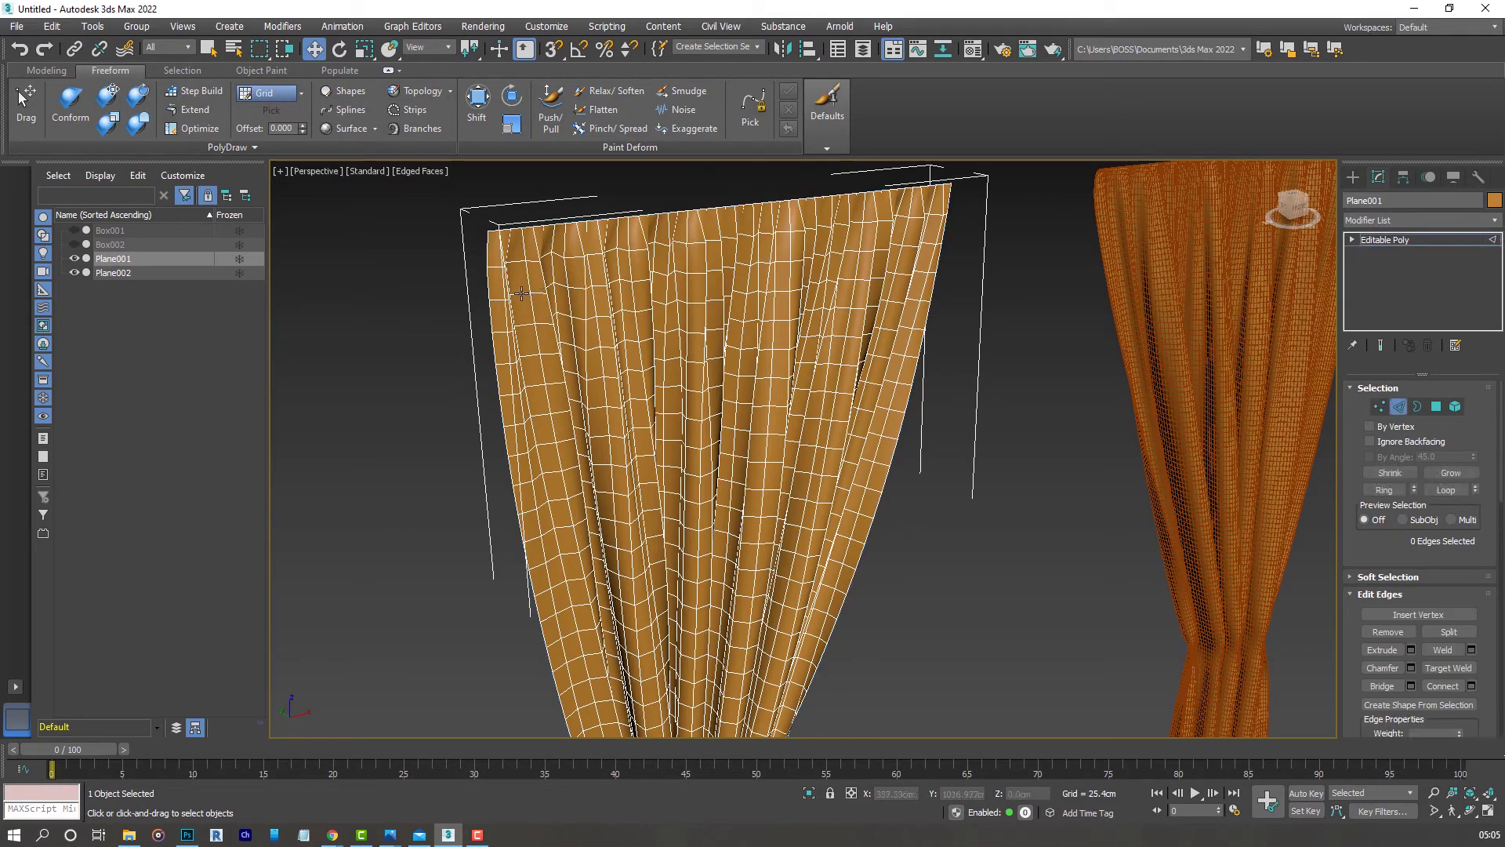
- Select three horizontal edge loops across the upper part of the original curtain, leaving unselected rows between them
{"action": "double_click", "coordinate": [522, 294]}
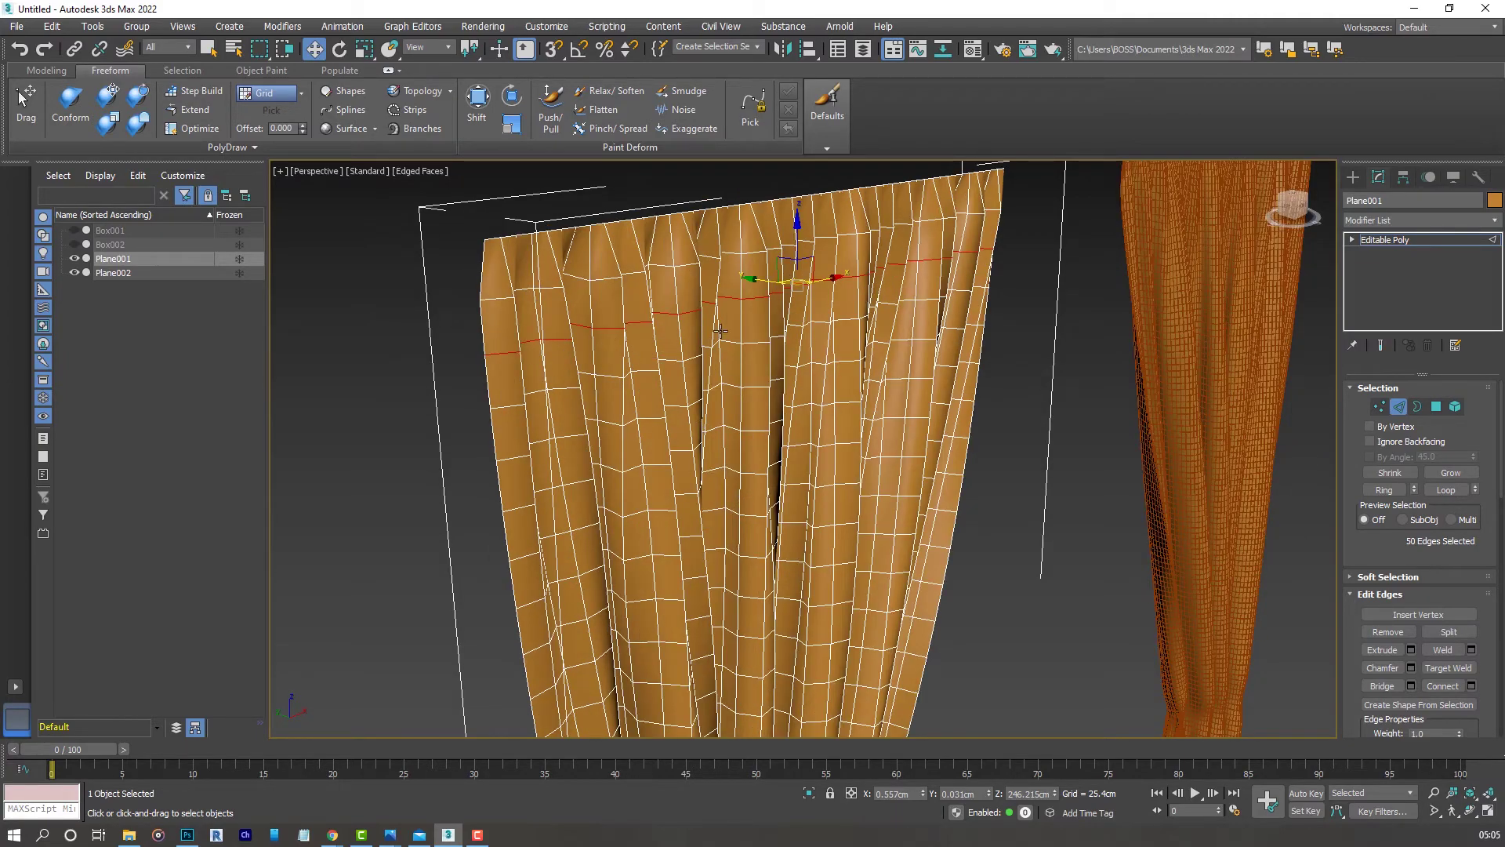
{"action": "scroll", "coordinate": [608, 314], "scroll_direction": "down", "scroll_amount": 2}
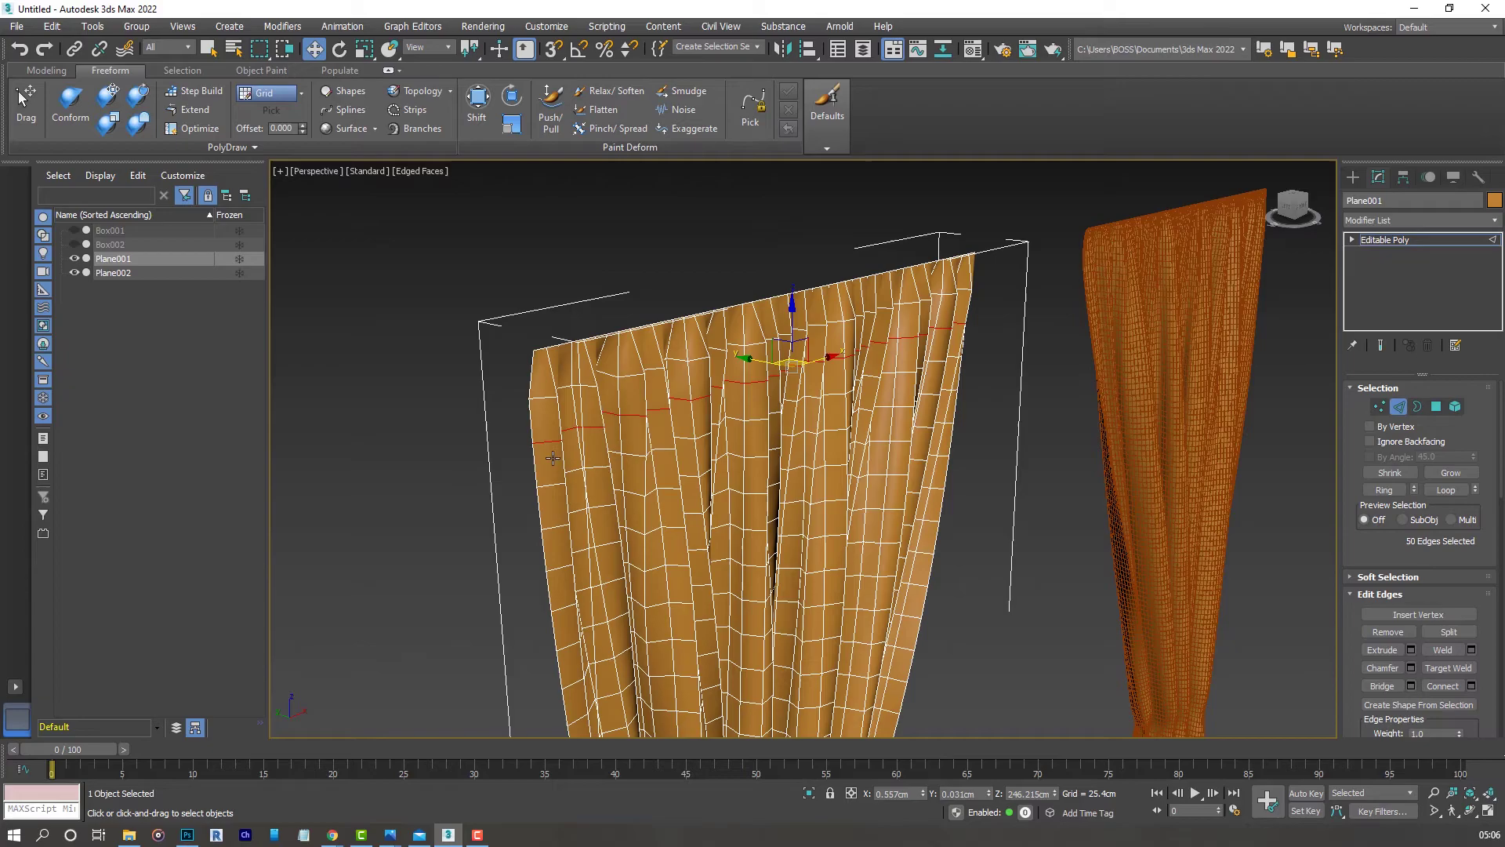
{"action": "middle_click_drag", "start_coordinate": [621, 505], "coordinate": [542, 441]}
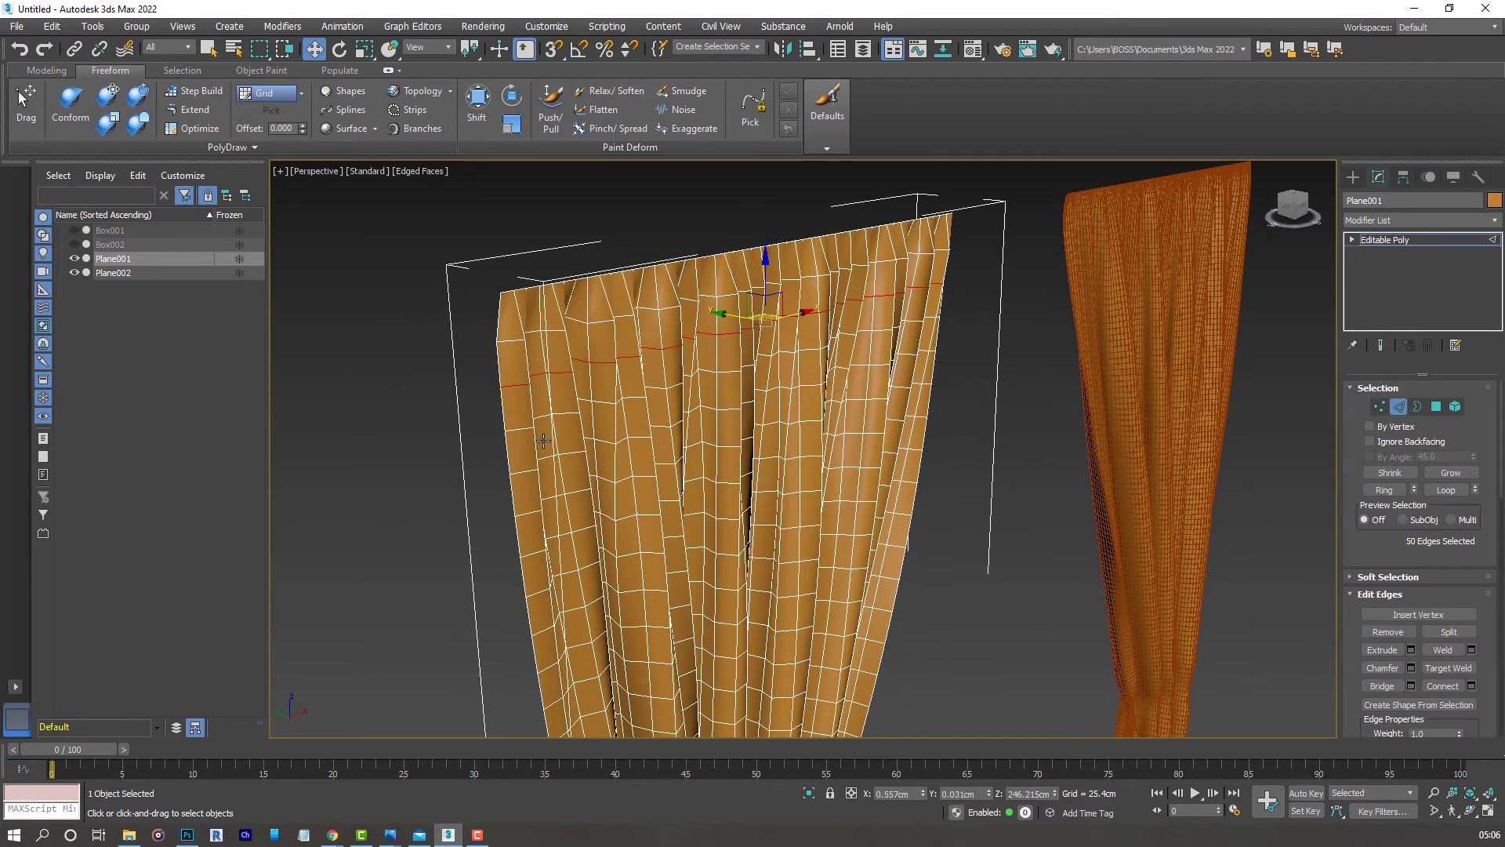
{"action": "scroll", "coordinate": [519, 429], "scroll_direction": "up", "scroll_amount": 1}
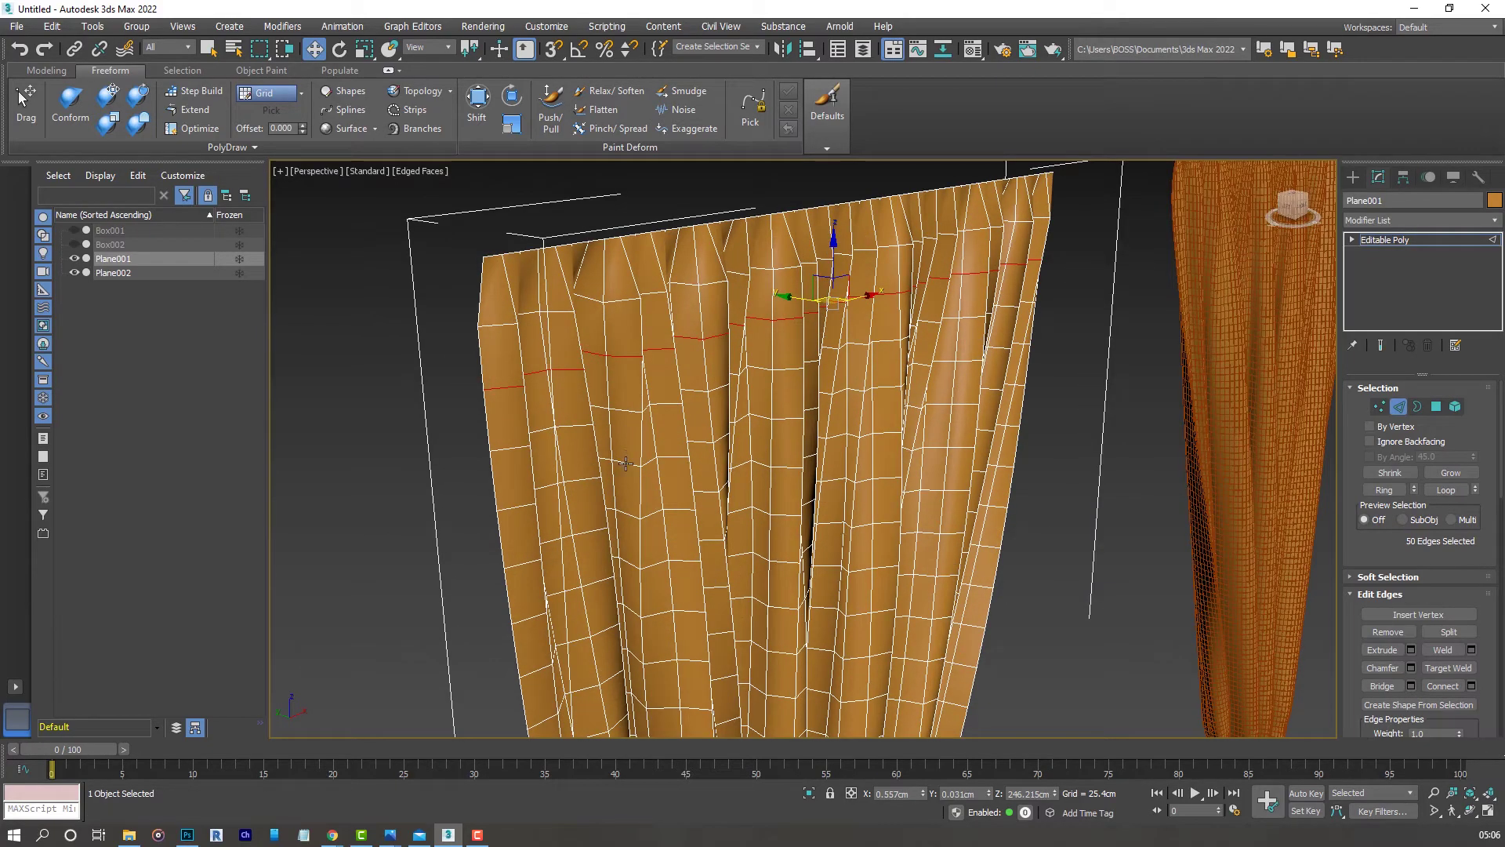
{"action": "double_click", "coordinate": [625, 463], "text": "ctrl"}
{"action": "scroll", "coordinate": [589, 341], "scroll_direction": "down", "scroll_amount": 4}
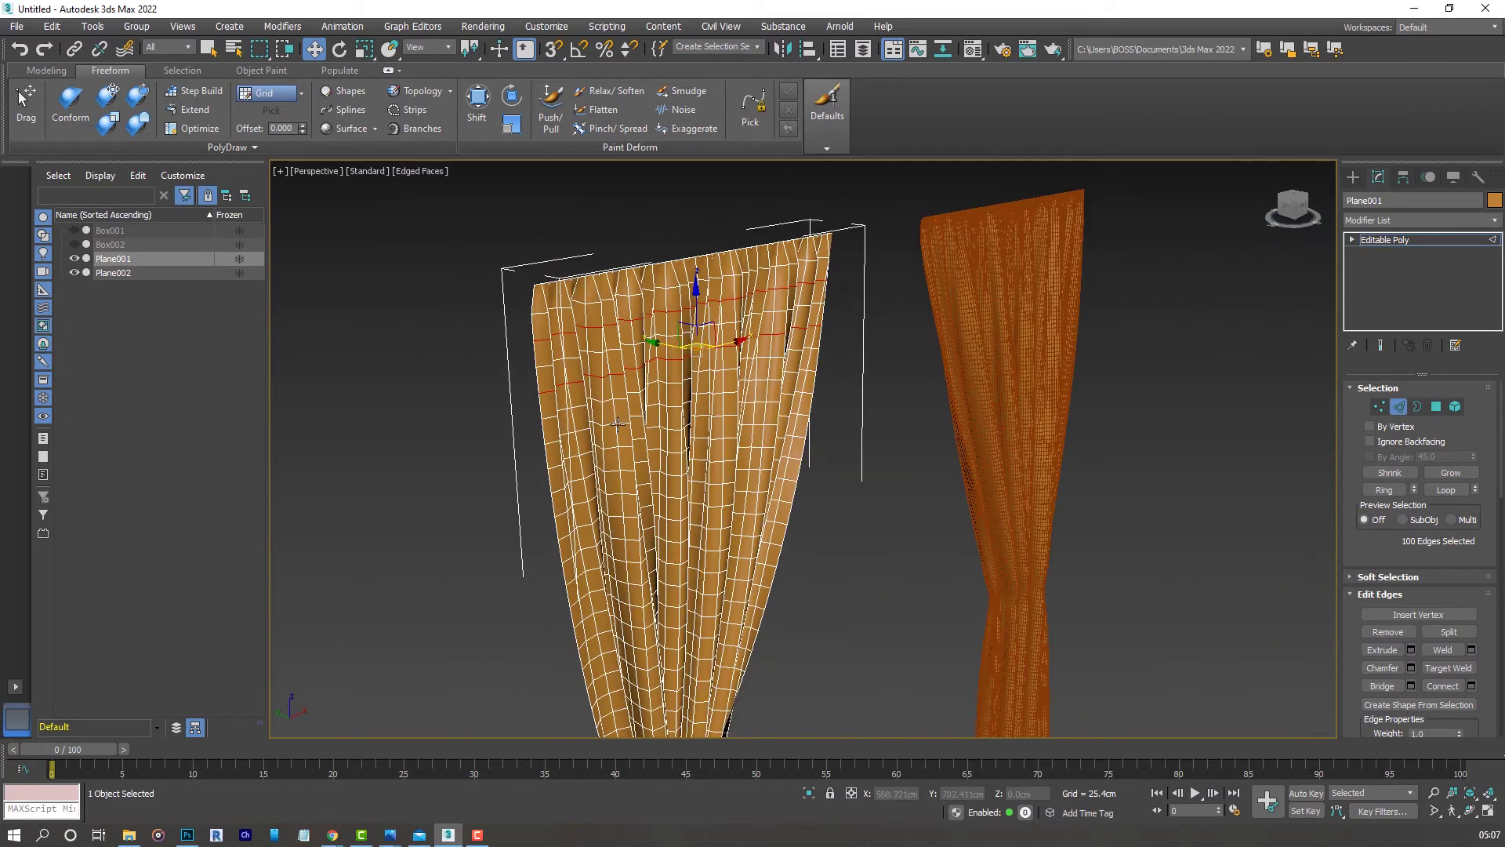
{"action": "middle_click_drag", "start_coordinate": [595, 444], "coordinate": [588, 366]}
{"action": "scroll", "coordinate": [556, 419], "scroll_direction": "up", "scroll_amount": 2}
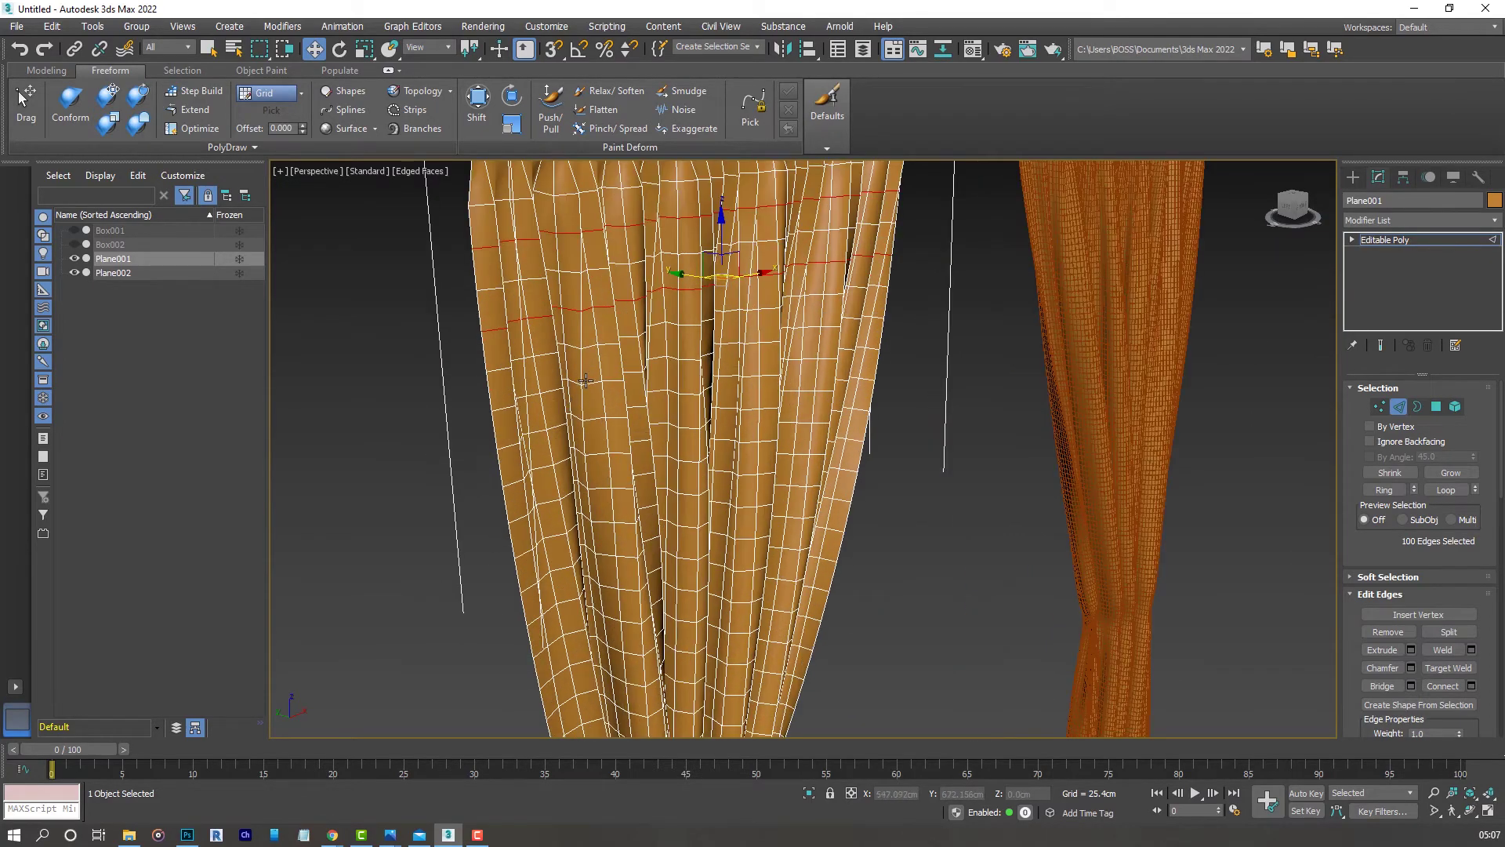
{"action": "double_click", "coordinate": [574, 382], "text": "ctrl"}
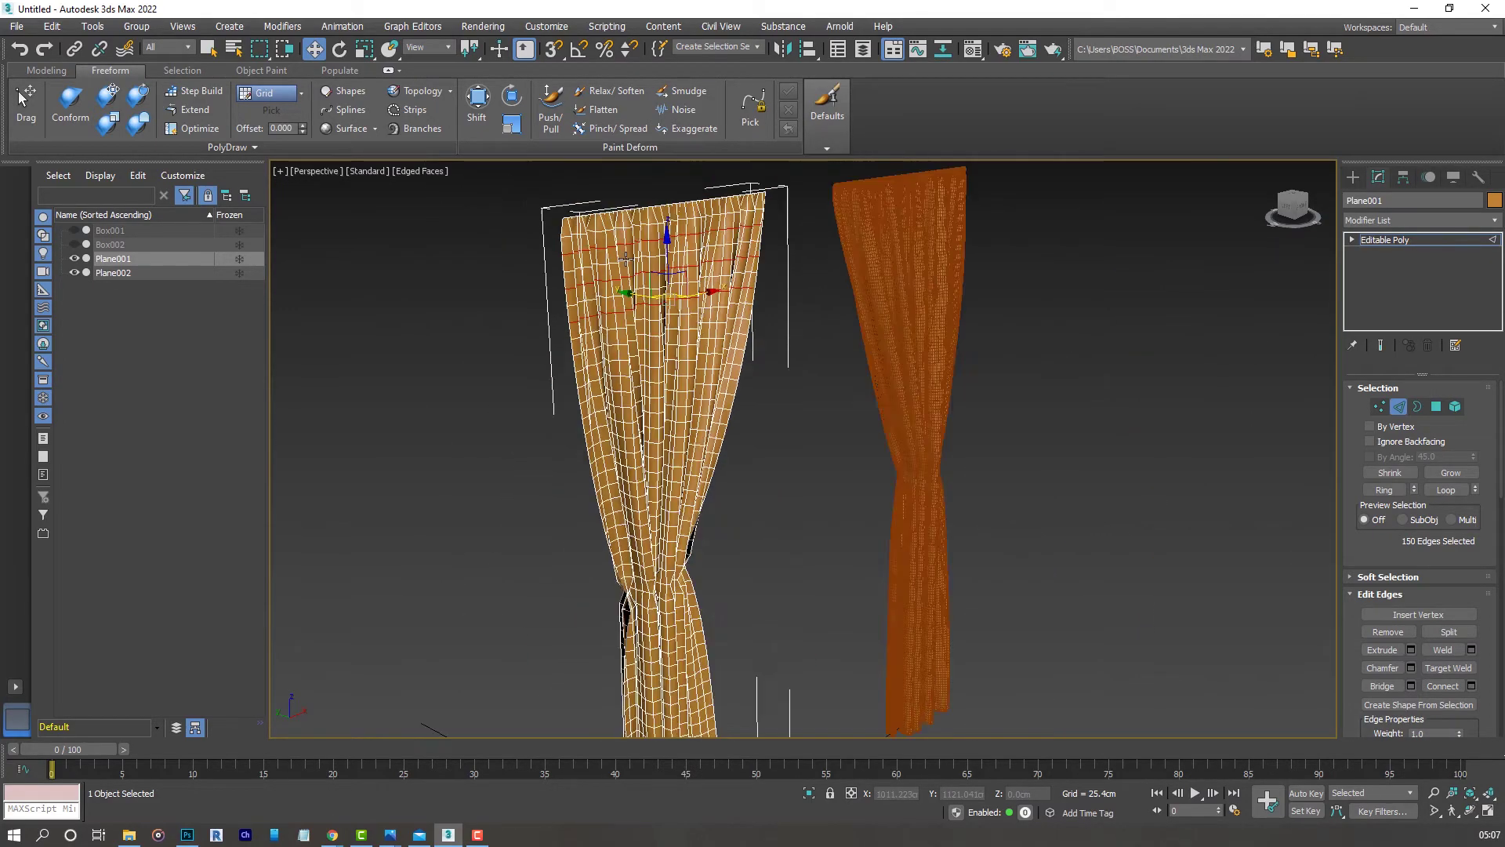
- Add three neighbouring horizontal edge loops just above the curtain's hem to the edge selection
{"action": "scroll", "coordinate": [624, 260], "scroll_direction": "down", "scroll_amount": 4}
{"action": "scroll", "coordinate": [611, 594], "scroll_direction": "up", "scroll_amount": 6}
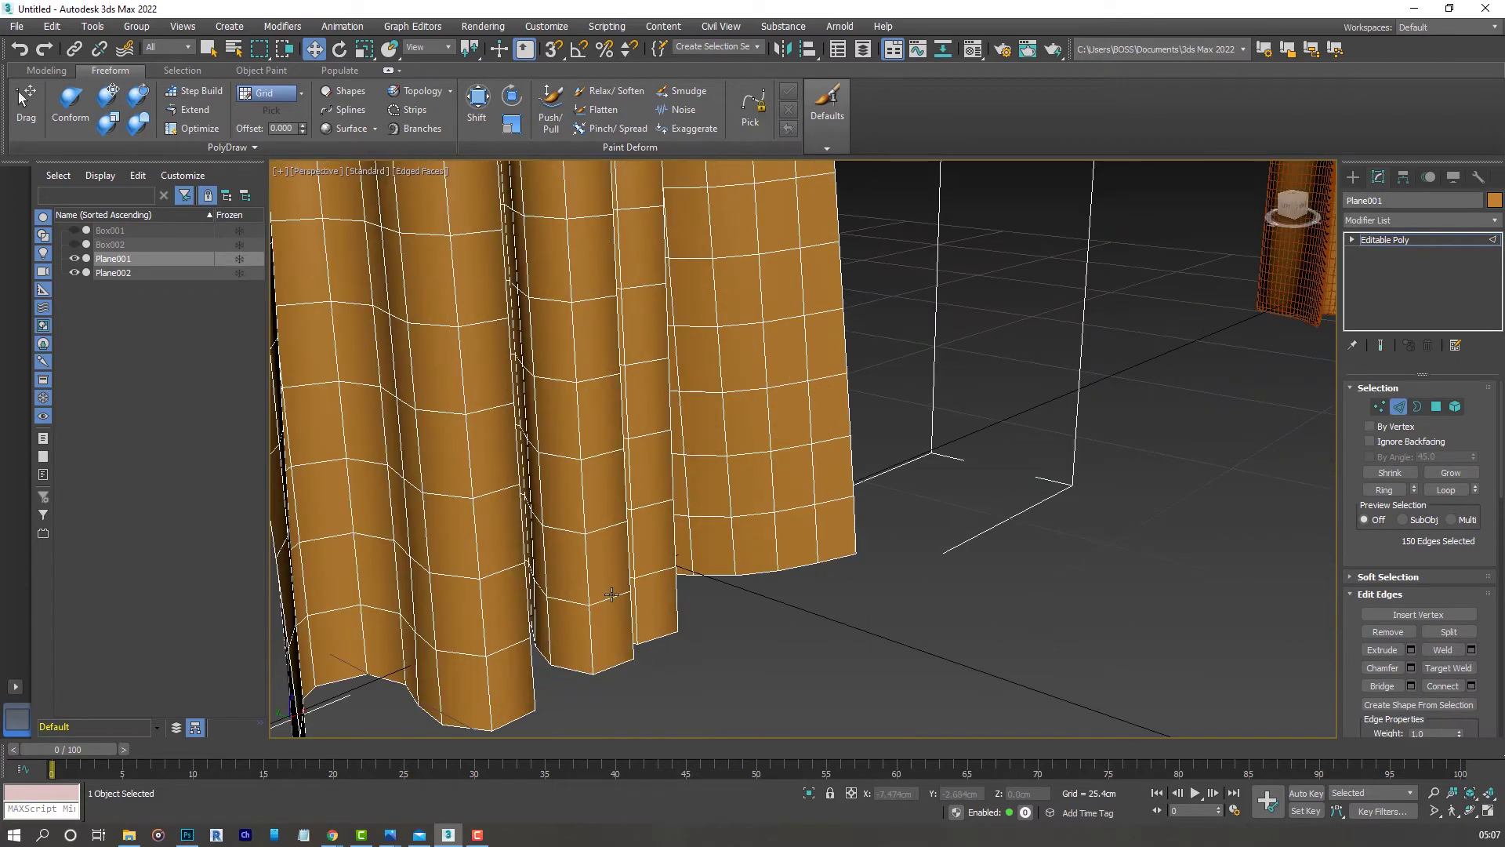
{"action": "double_click", "coordinate": [604, 602], "text": "ctrl"}
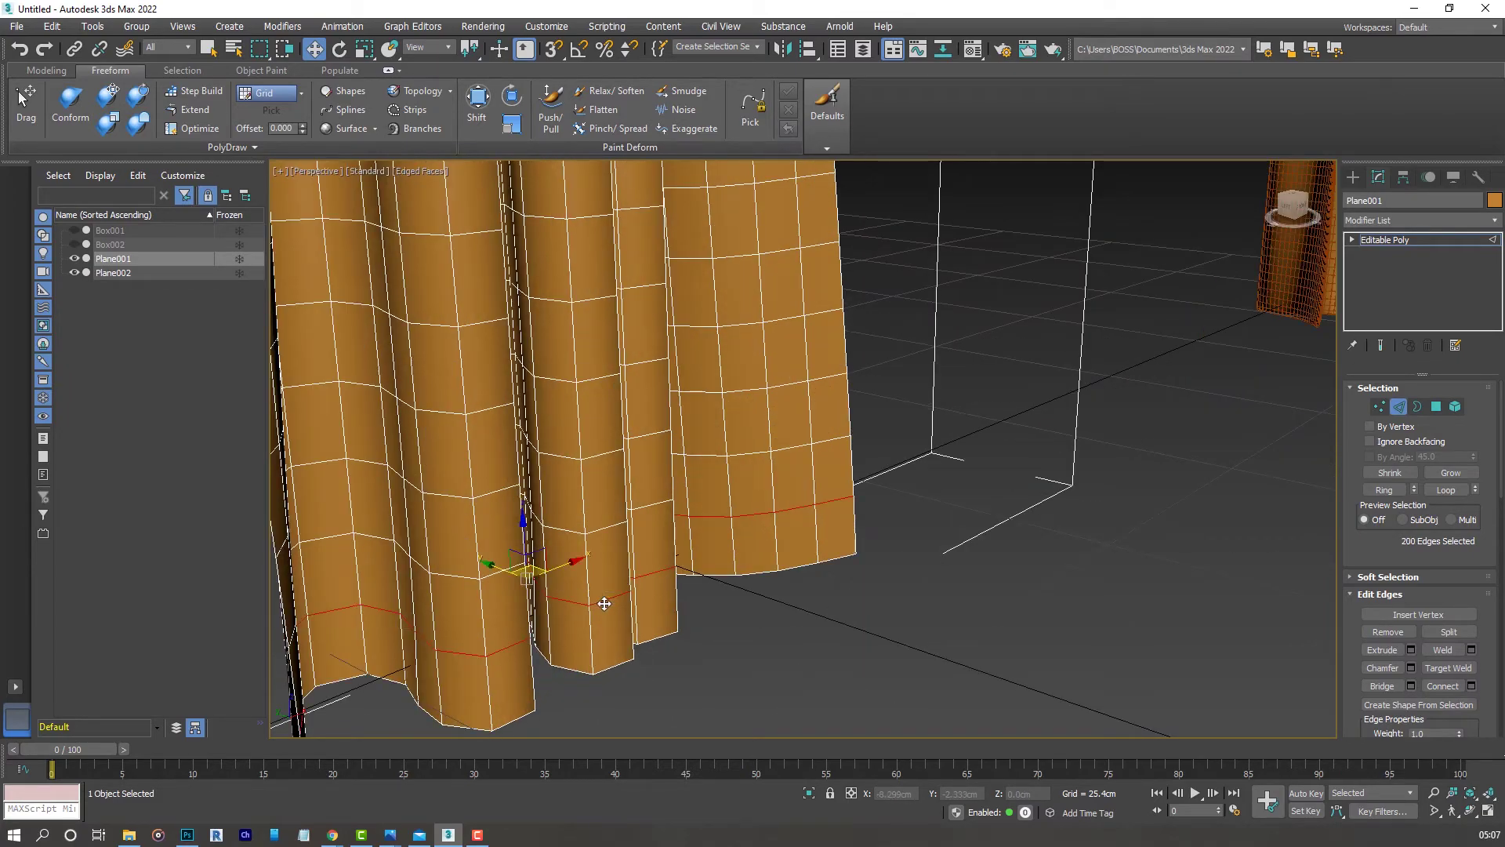
{"action": "double_click", "coordinate": [605, 530], "text": "ctrl"}
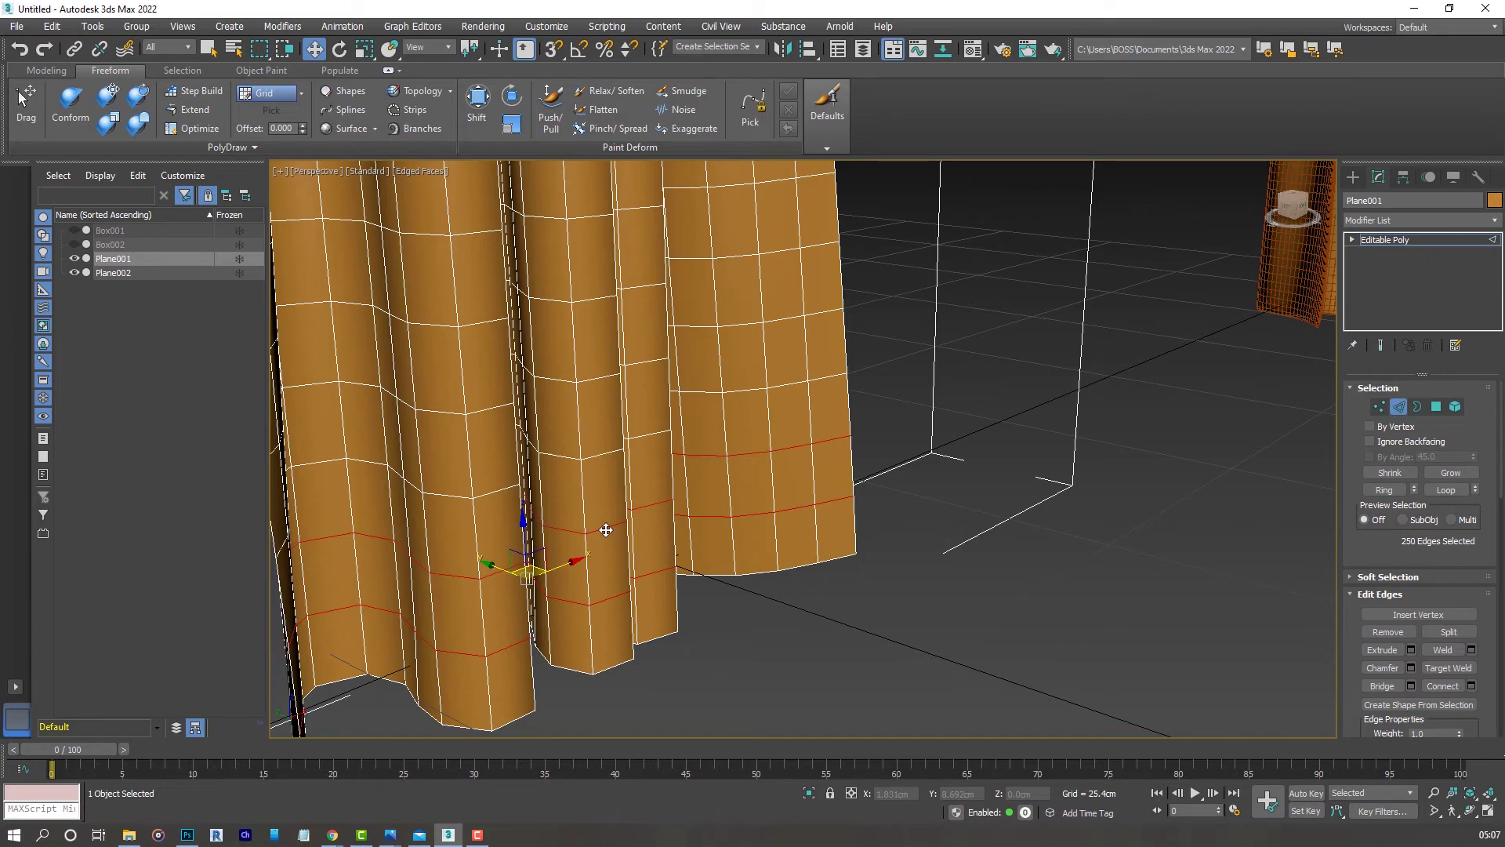
{"action": "double_click", "coordinate": [591, 460], "text": "ctrl"}
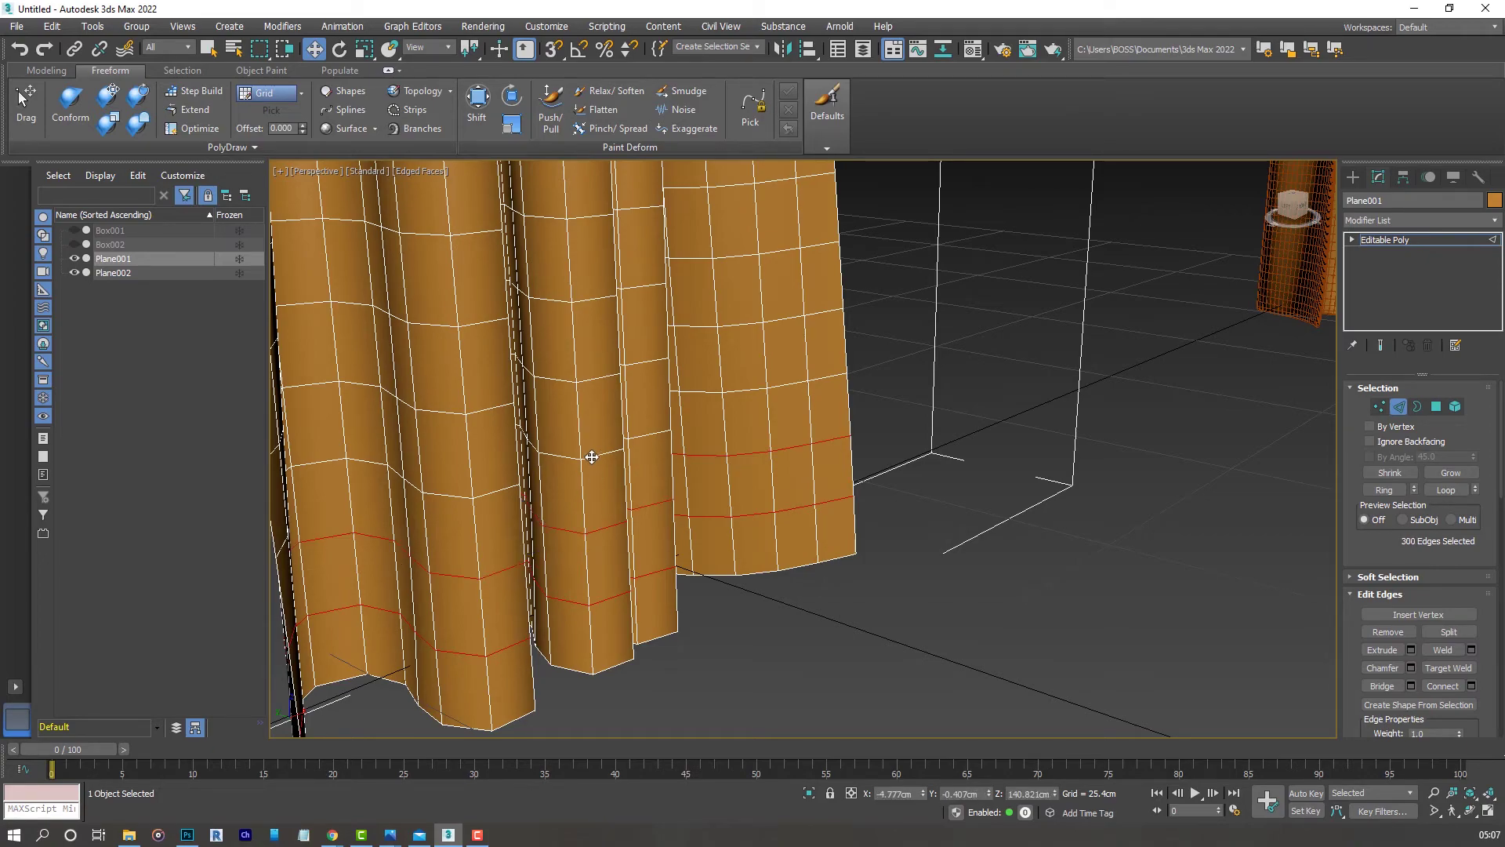
{"action": "double_click", "coordinate": [591, 457], "text": "ctrl"}
- Extrude the selected edge loops inward with a height of -0.118 cm and a width of 0.157 cm to form seam grooves
{"action": "scroll", "coordinate": [590, 549], "scroll_direction": "down", "scroll_amount": 5}
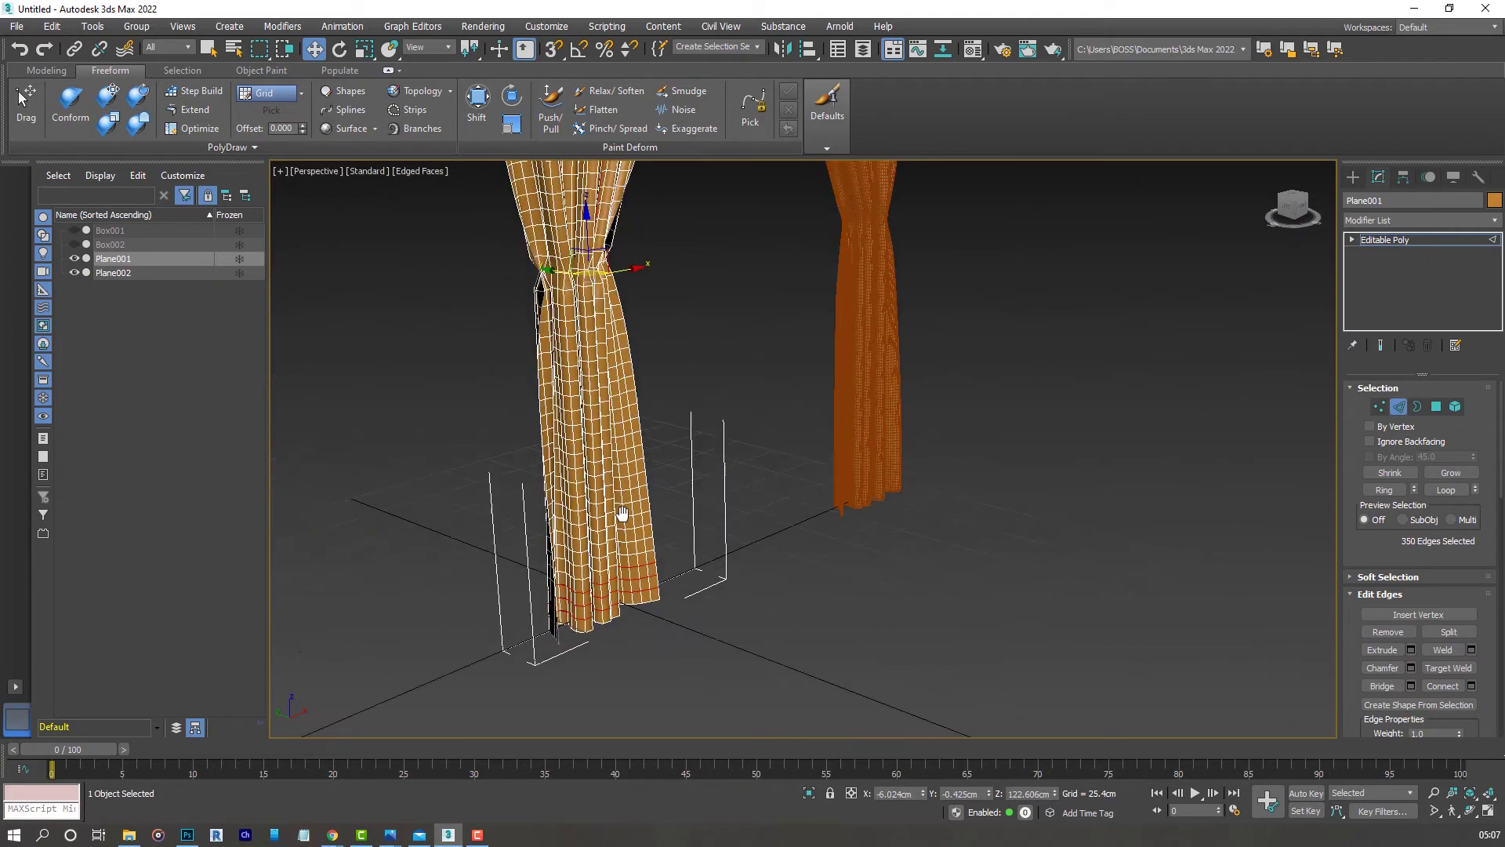
{"action": "middle_click_drag", "start_coordinate": [622, 514], "coordinate": [625, 553]}
{"action": "middle_click_drag", "start_coordinate": [596, 423], "coordinate": [555, 204]}
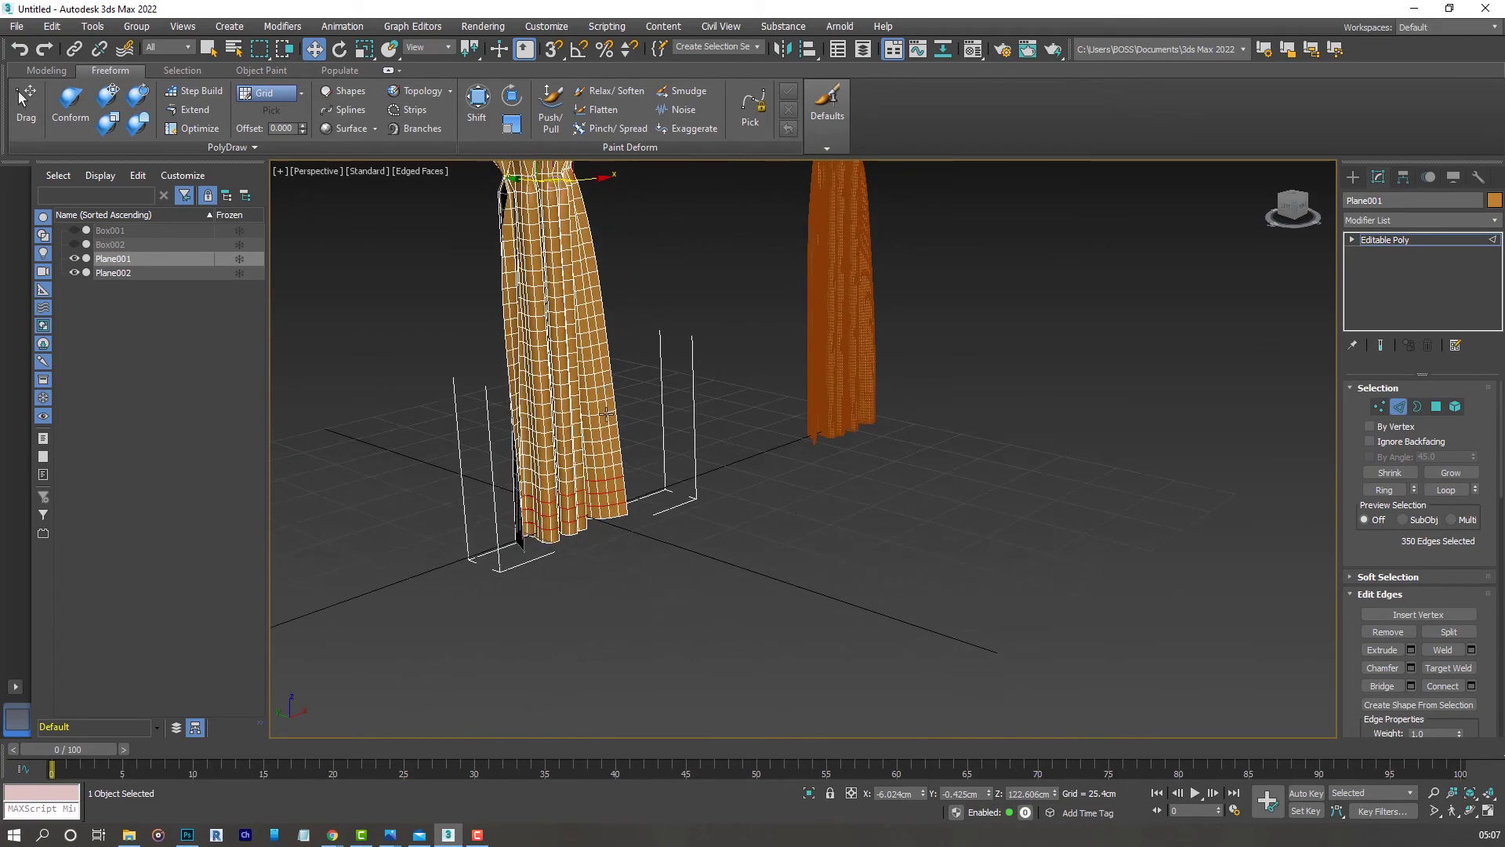
{"action": "scroll", "coordinate": [607, 413], "scroll_direction": "up", "scroll_amount": 5}
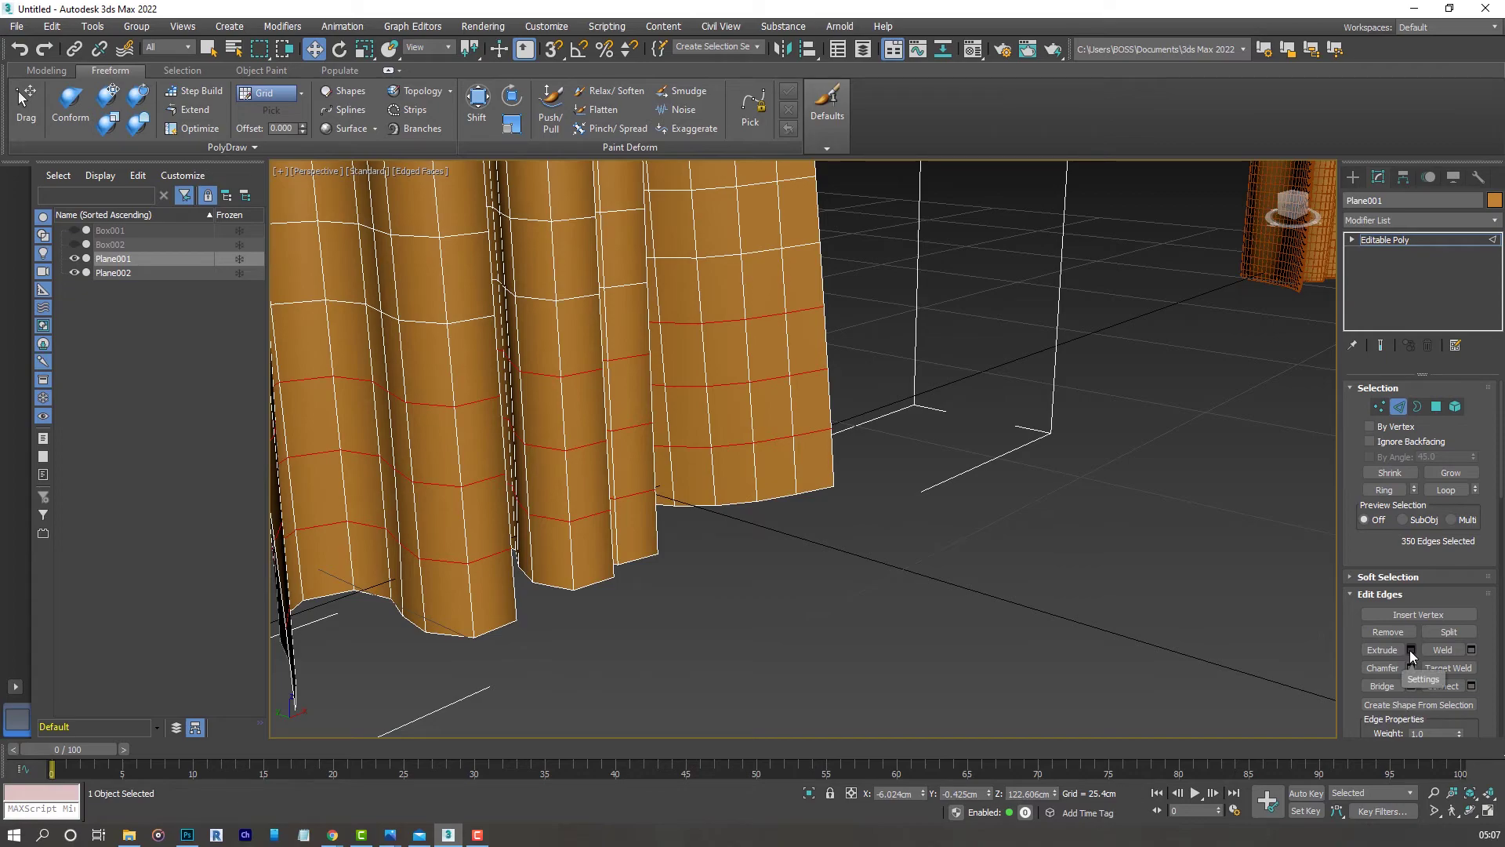
{"action": "left_click", "coordinate": [1411, 652]}
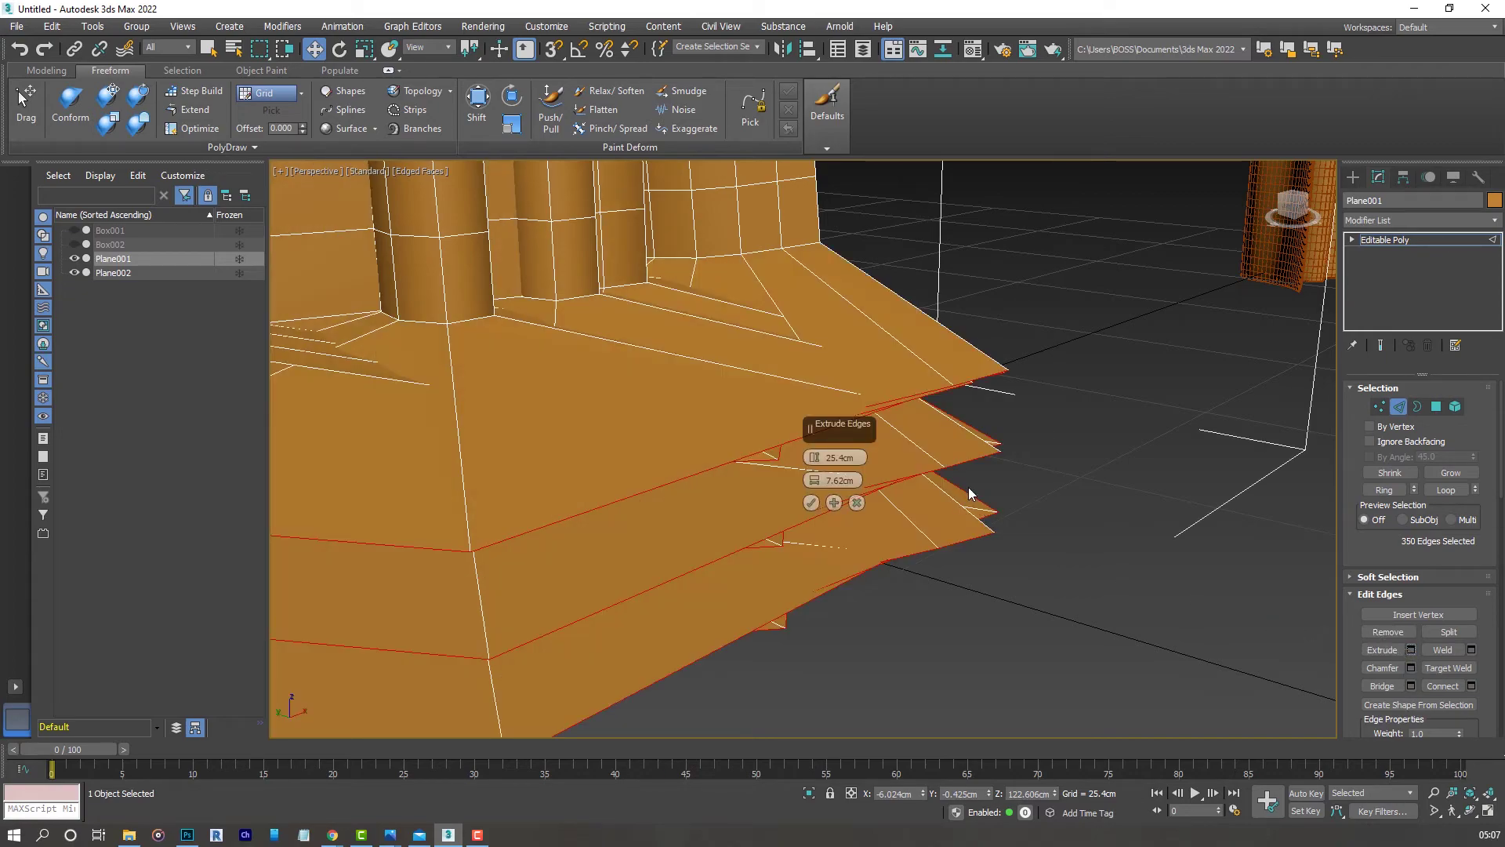
{"action": "scroll", "coordinate": [968, 487], "scroll_direction": "down", "scroll_amount": 5}
{"action": "left_click_drag", "start_coordinate": [814, 458], "coordinate": [818, 520]}
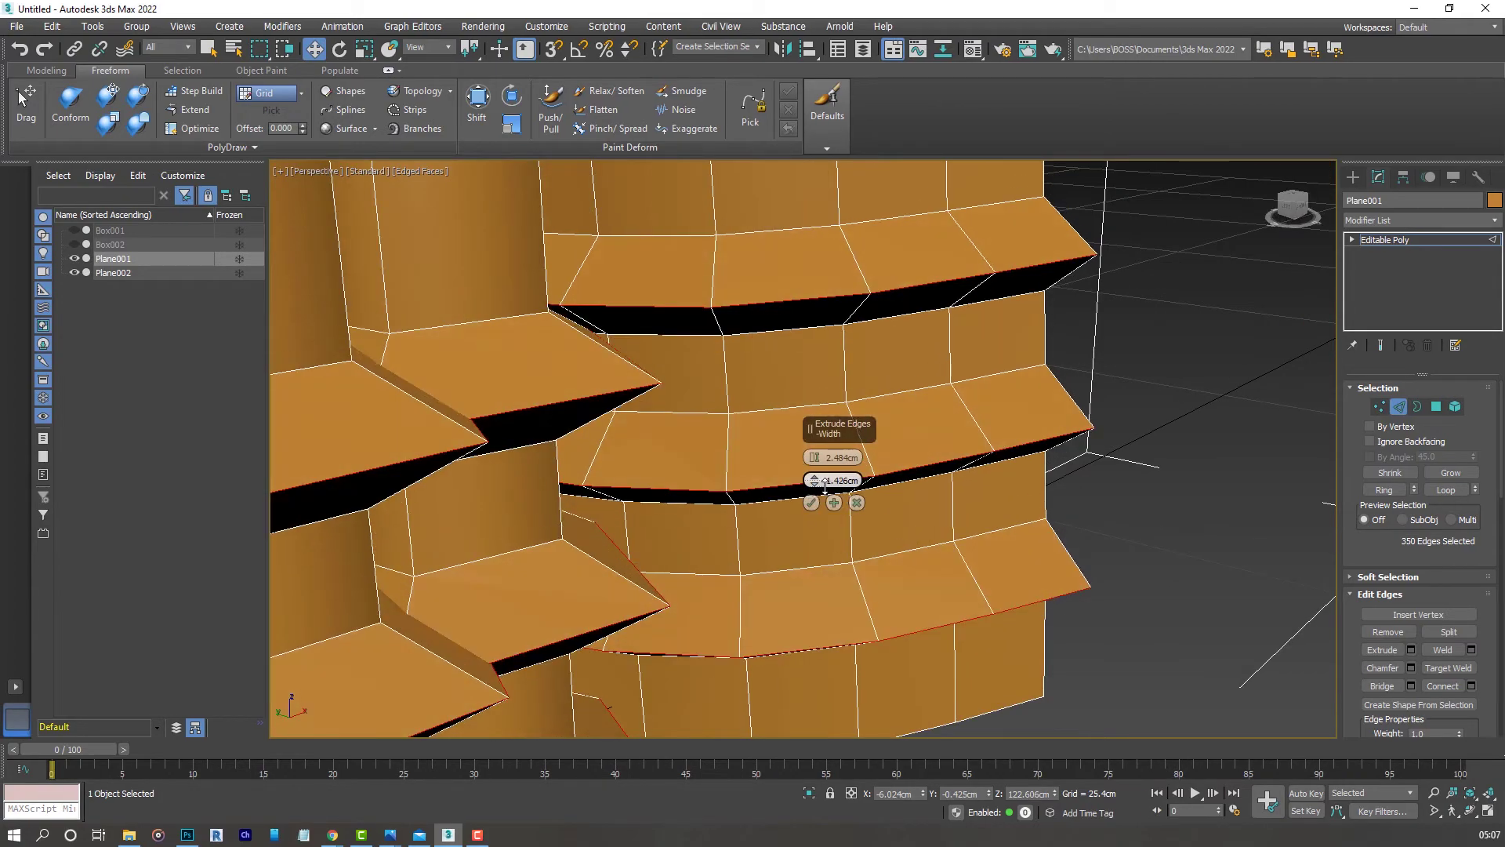
{"action": "mouse_move", "coordinate": [814, 457]}
{"action": "left_mouse_down"}
{"action": "mouse_move", "coordinate": [818, 484]}
{"action": "mouse_move", "coordinate": [812, 469]}
{"action": "left_mouse_up"}
{"action": "left_click", "coordinate": [834, 503]}
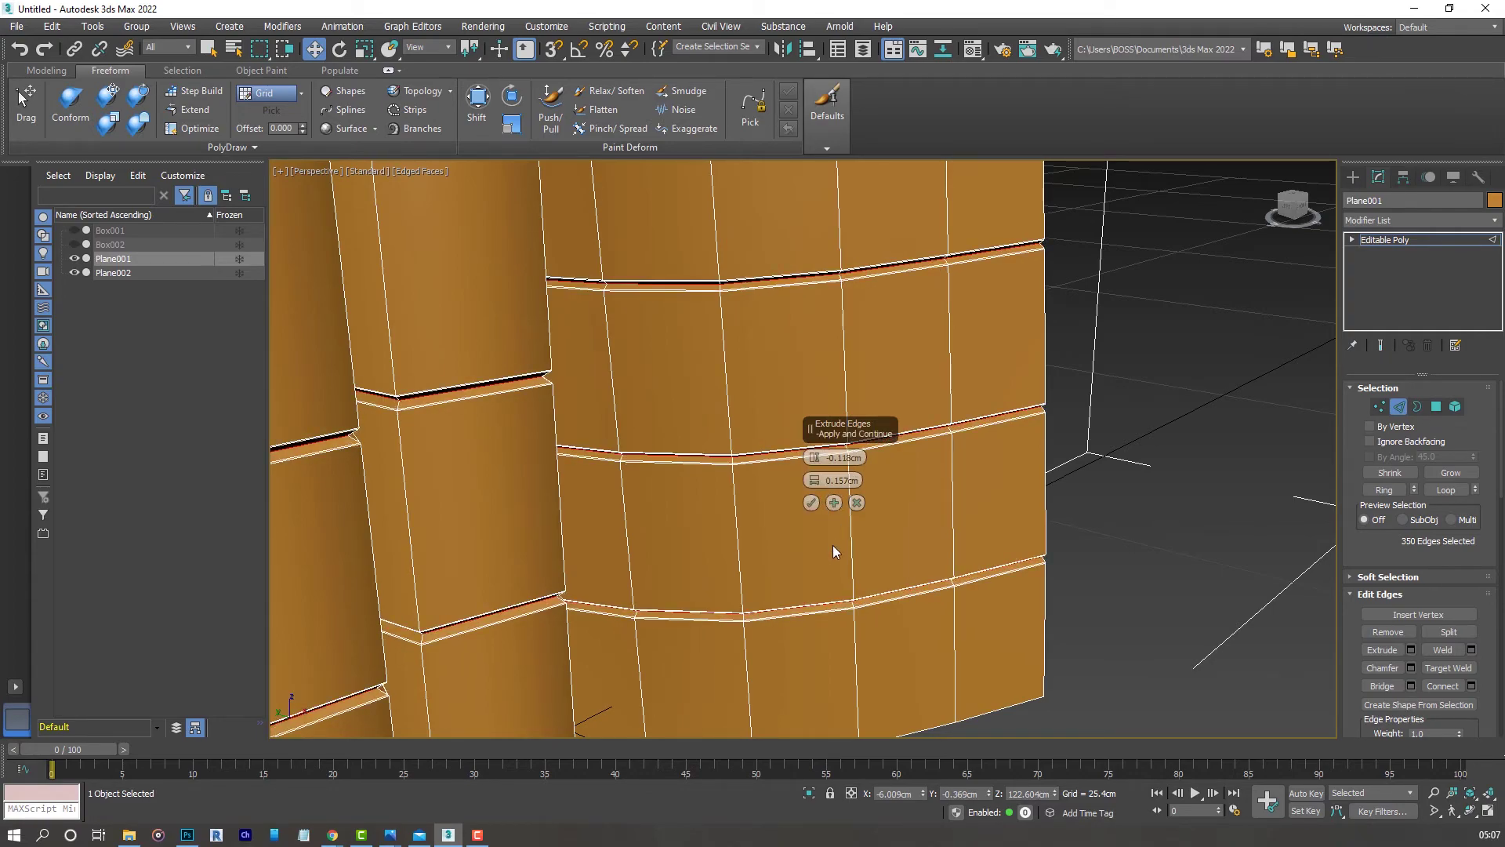
{"action": "scroll", "coordinate": [714, 494], "scroll_direction": "down", "scroll_amount": 3}
{"action": "left_click", "coordinate": [816, 508]}
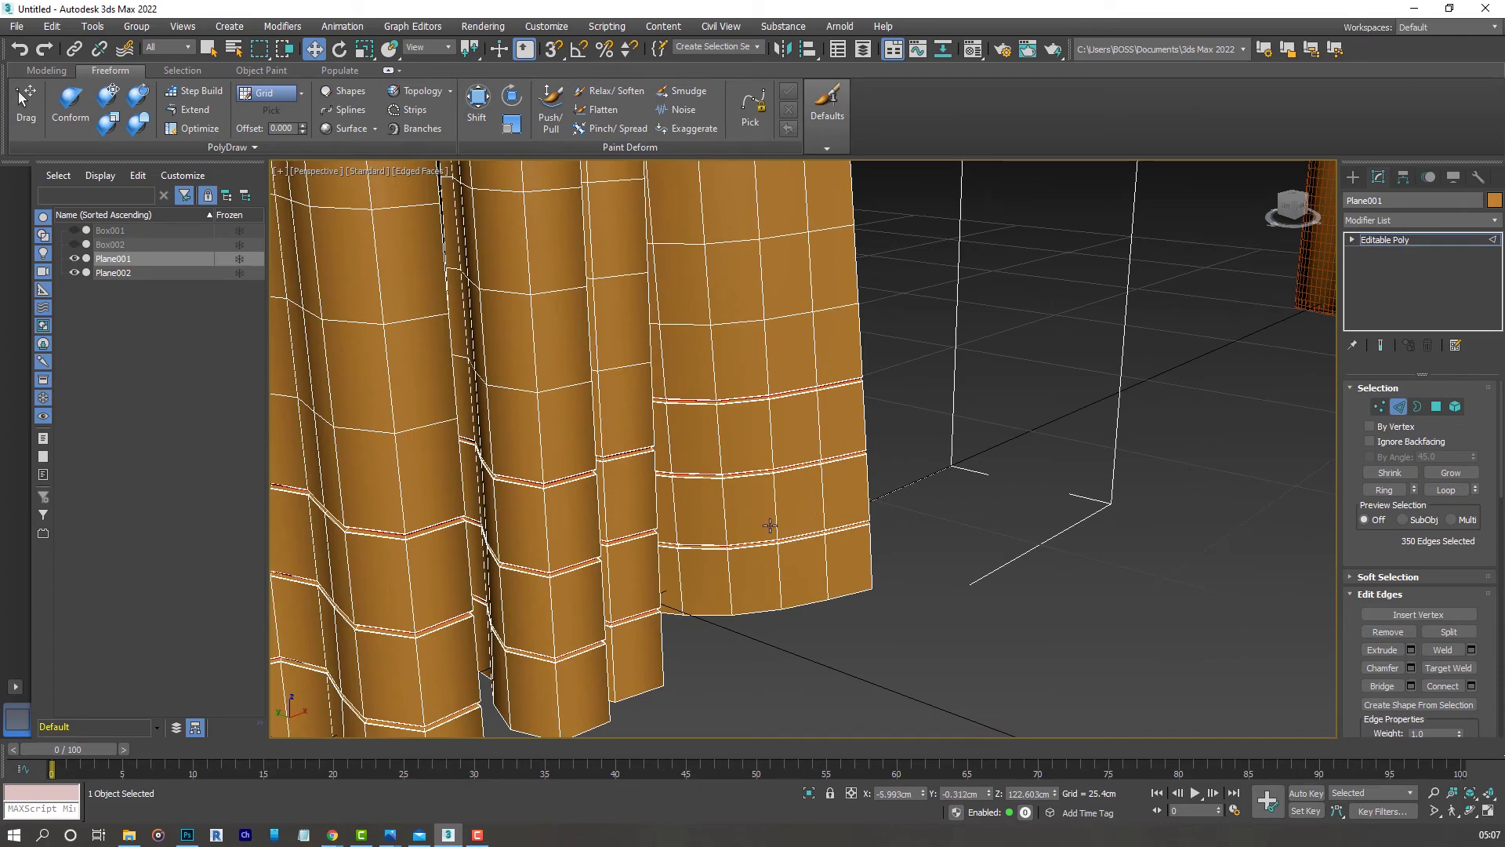
- Add a TurboSmooth modifier to the grooved curtain and raise its iterations by one
{"action": "scroll", "coordinate": [766, 522], "scroll_direction": "down", "scroll_amount": 3}
{"action": "middle_click_drag", "start_coordinate": [751, 461], "coordinate": [726, 542]}
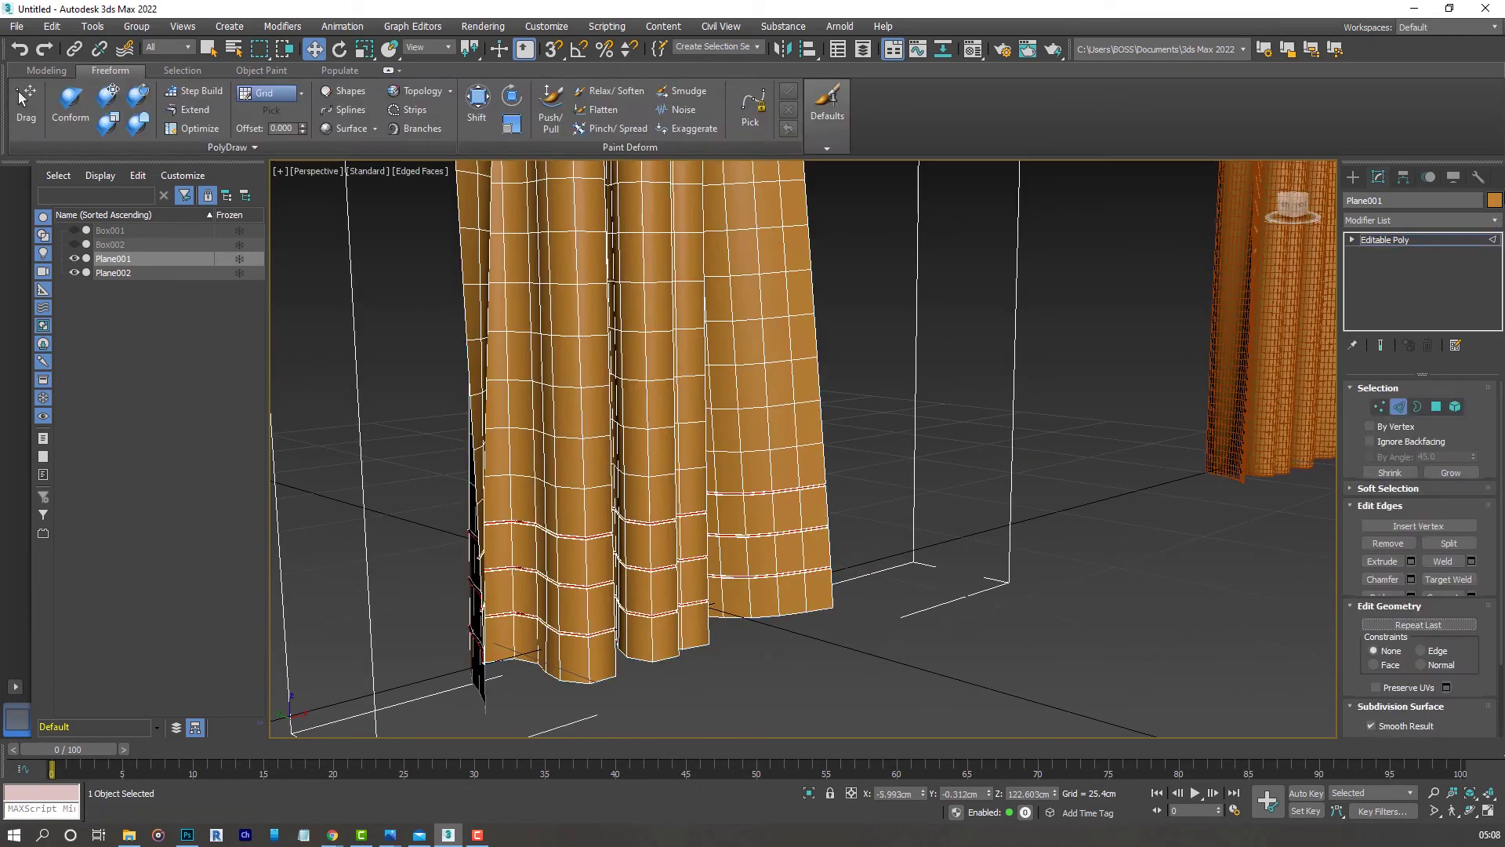
{"action": "left_click", "coordinate": [1495, 221]}
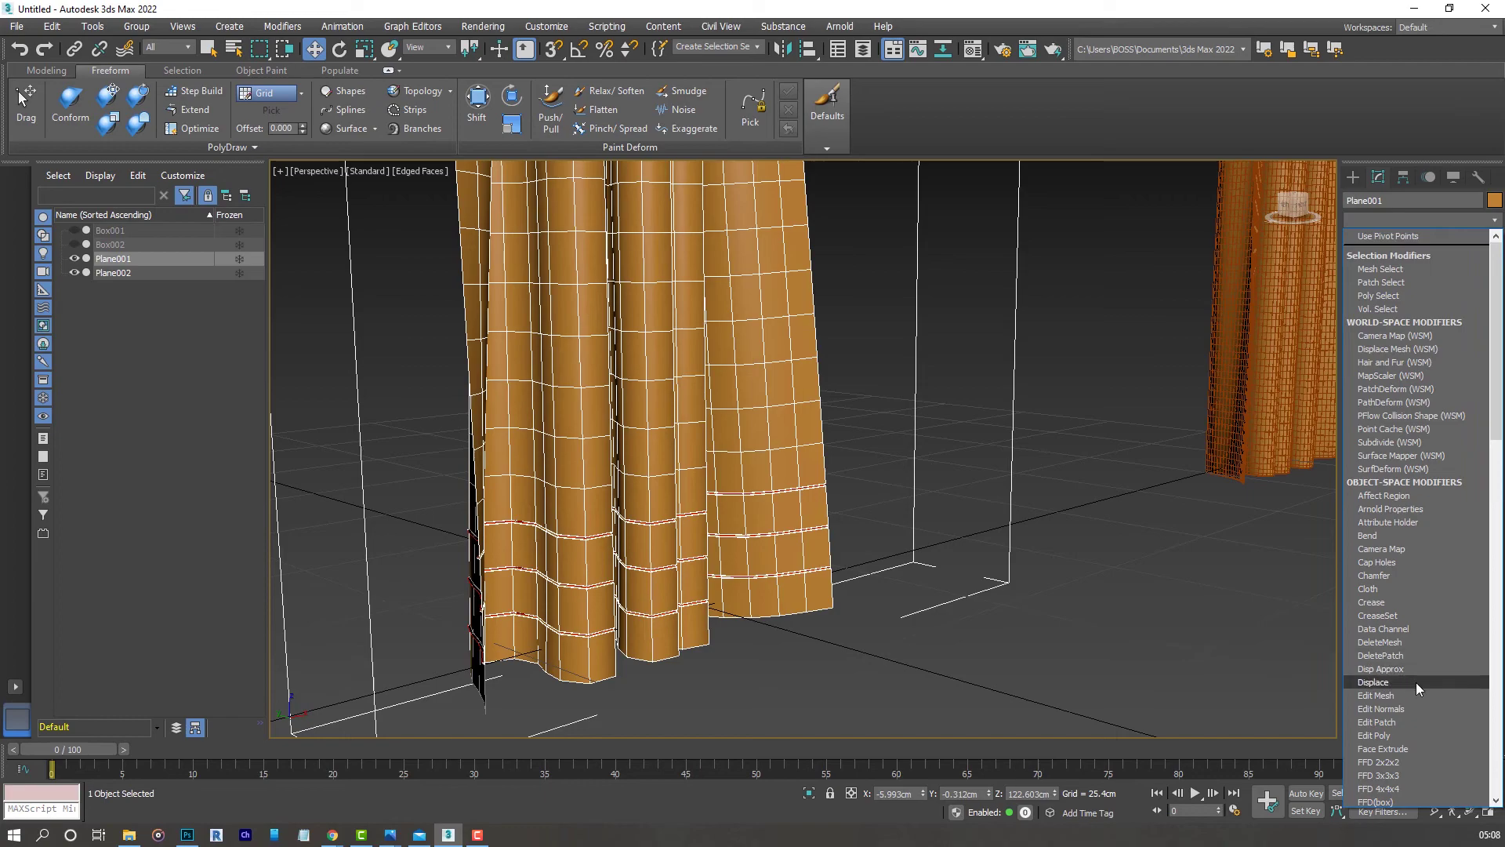
{"action": "key", "text": "t"}
{"action": "key", "text": "u"}
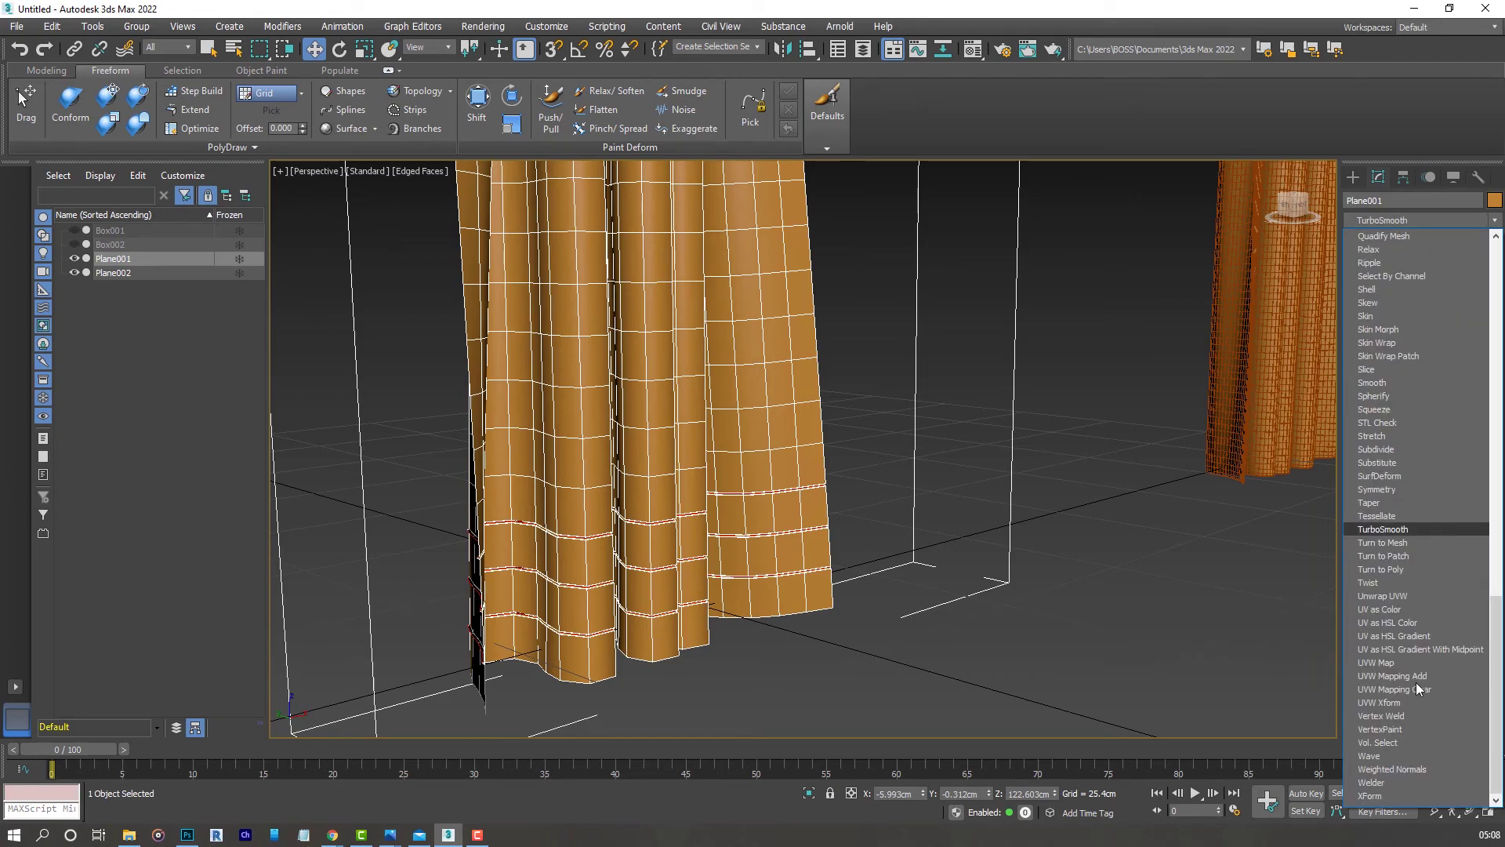
{"action": "key", "text": "Return"}
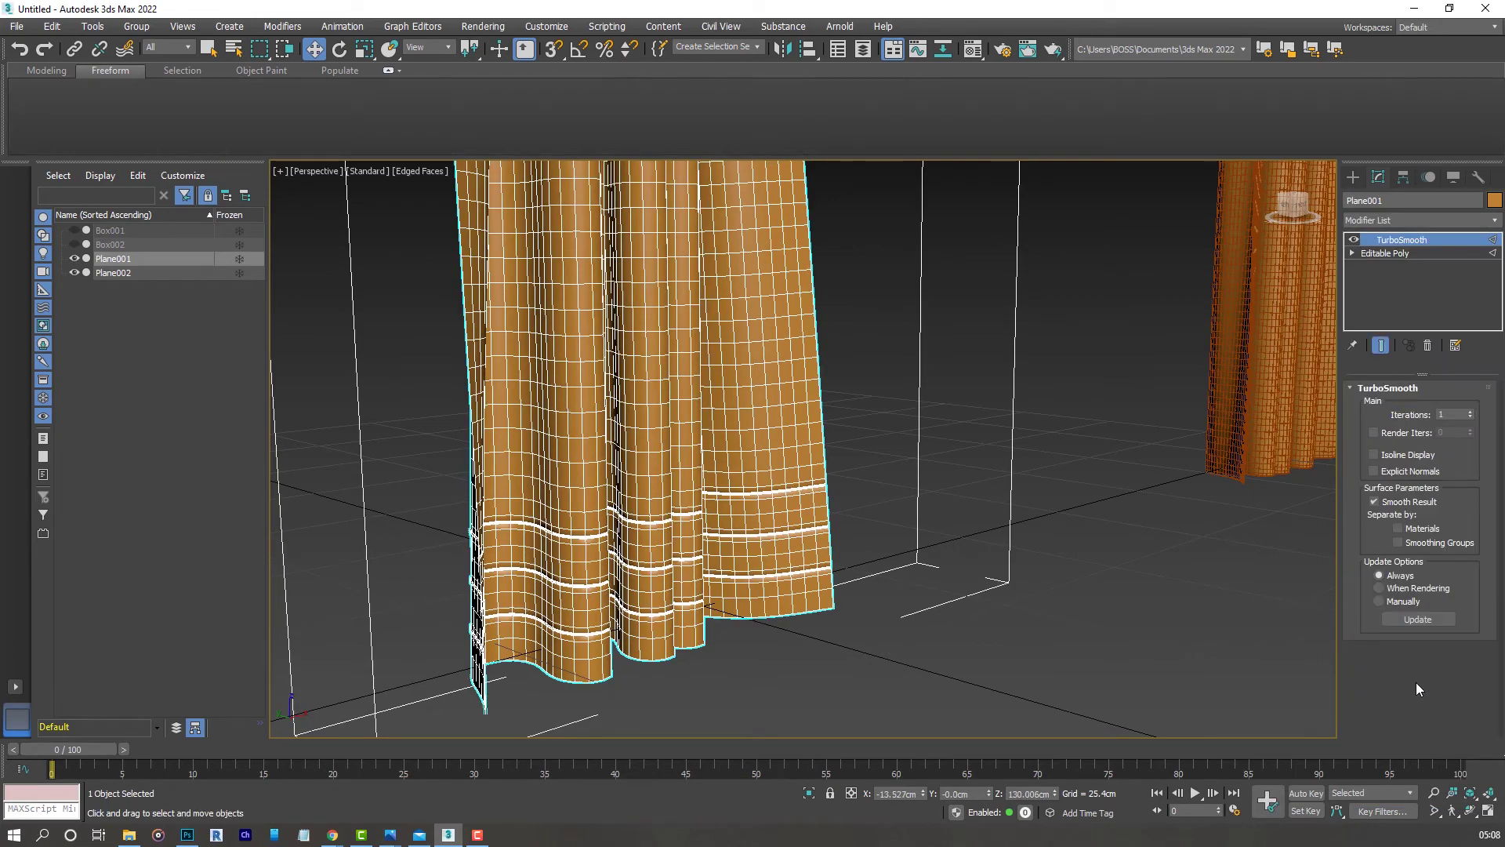
{"action": "left_click", "coordinate": [1471, 413]}
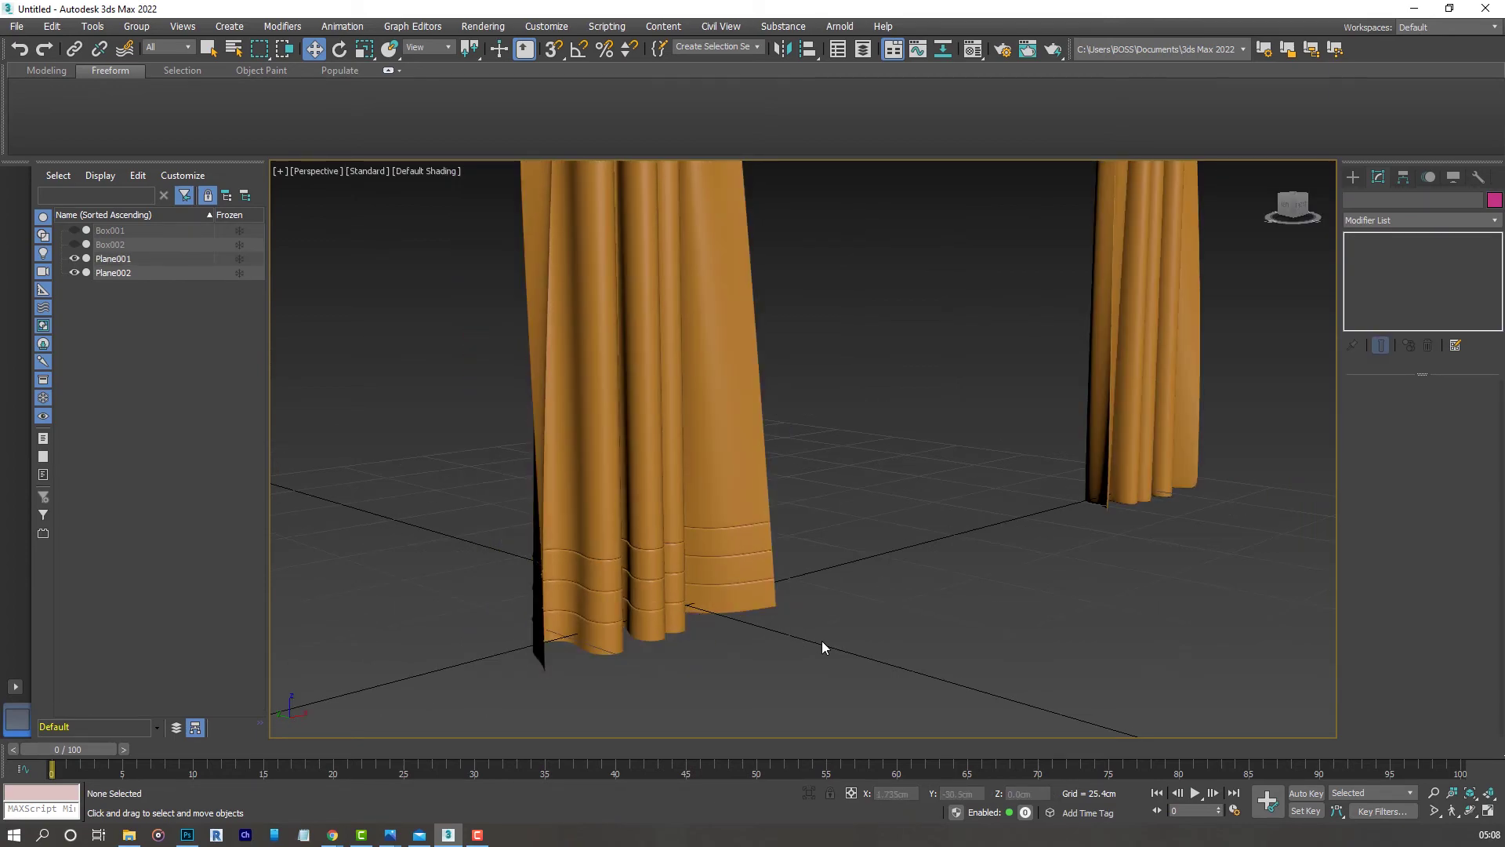
- Examine the seam grooves along the smoothed curtain's hem and upper folds, then compare both curtains in shaded view
{"action": "middle_click_drag", "start_coordinate": [822, 641], "coordinate": [703, 614], "text": "alt"}
{"action": "scroll", "coordinate": [416, 542], "scroll_direction": "up", "scroll_amount": 3}
{"action": "scroll", "coordinate": [429, 544], "scroll_direction": "up", "scroll_amount": 3}
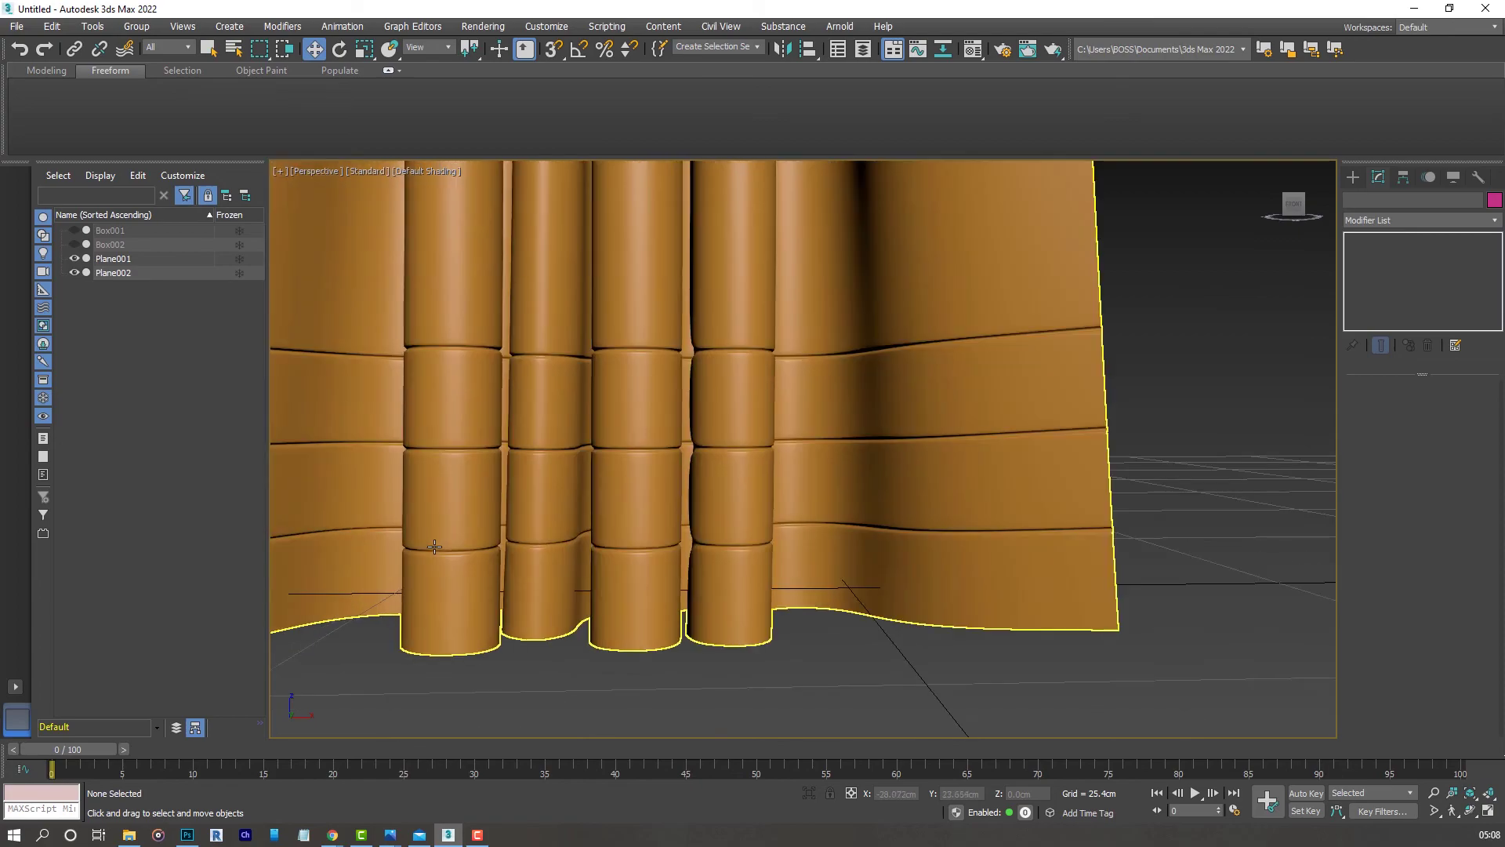
{"action": "scroll", "coordinate": [446, 562], "scroll_direction": "down", "scroll_amount": 5}
{"action": "scroll", "coordinate": [660, 704], "scroll_direction": "down", "scroll_amount": 4}
{"action": "scroll", "coordinate": [608, 617], "scroll_direction": "down", "scroll_amount": 2}
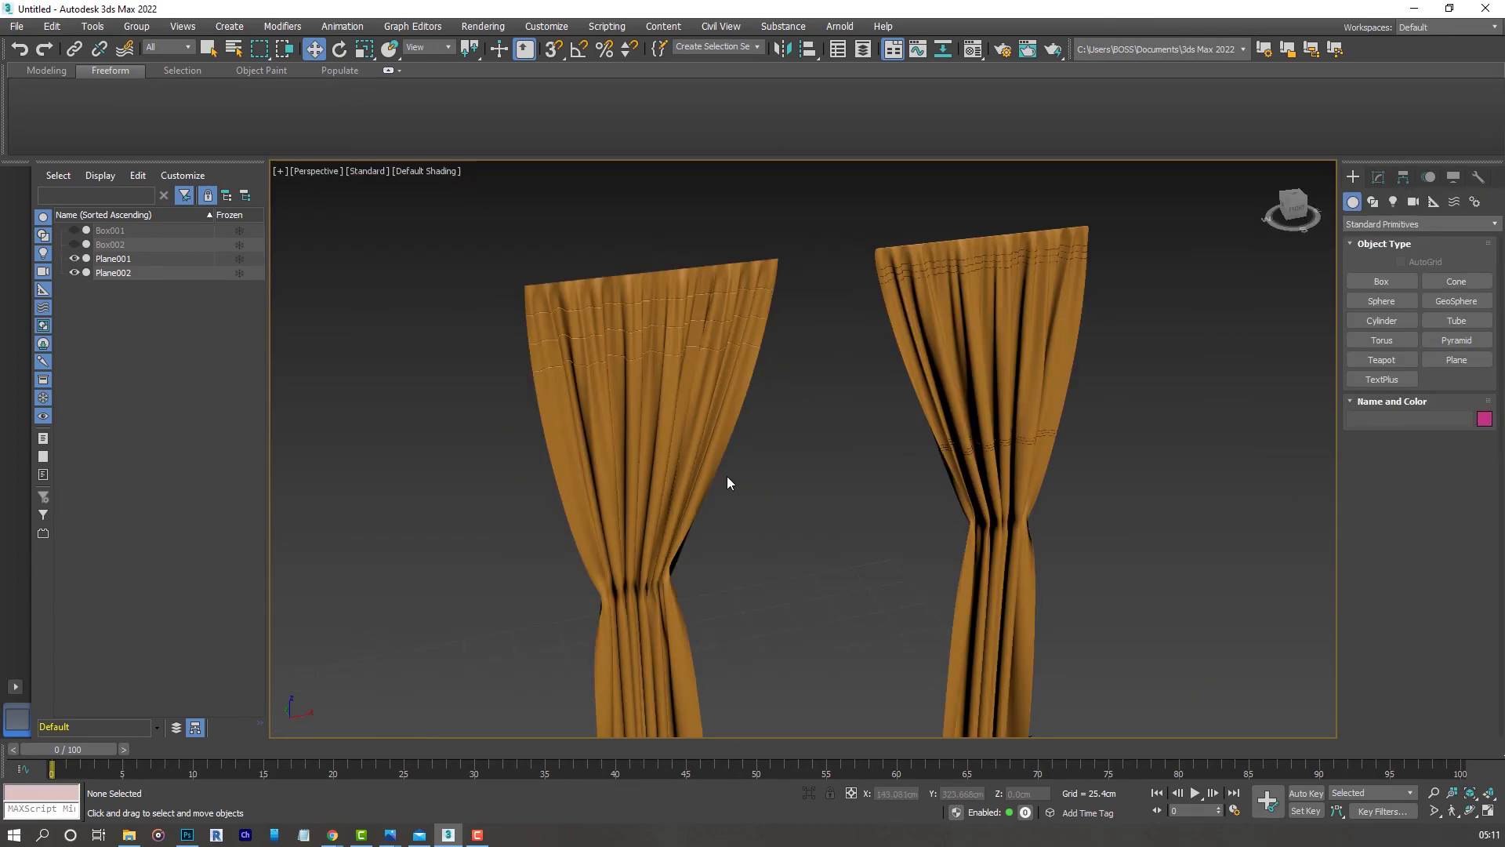
{"action": "scroll", "coordinate": [726, 477], "scroll_direction": "up", "scroll_amount": 3}
{"action": "scroll", "coordinate": [663, 447], "scroll_direction": "down", "scroll_amount": 8}
{"action": "middle_click_drag", "start_coordinate": [662, 447], "coordinate": [642, 397], "text": "alt"}
{"action": "scroll", "coordinate": [647, 340], "scroll_direction": "up", "scroll_amount": 3}
{"action": "middle_click_drag", "start_coordinate": [646, 340], "coordinate": [596, 400]}
- Create a box spanning both curtains in the Top view, about 310 cm wide, 60 cm long and 20 cm high
{"action": "left_click", "coordinate": [1489, 815]}
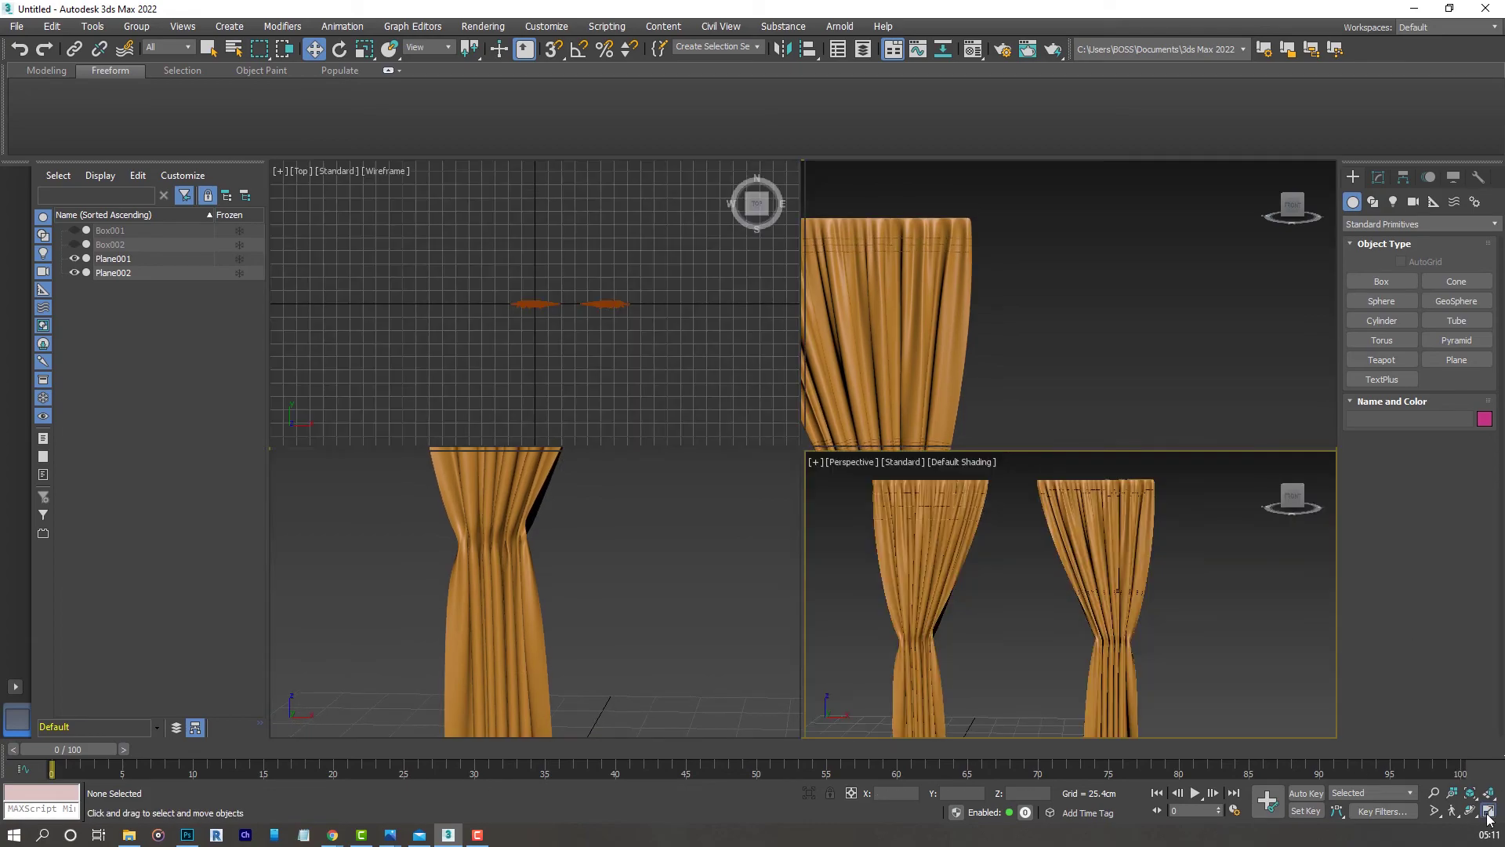
{"action": "left_click", "coordinate": [221, 28]}
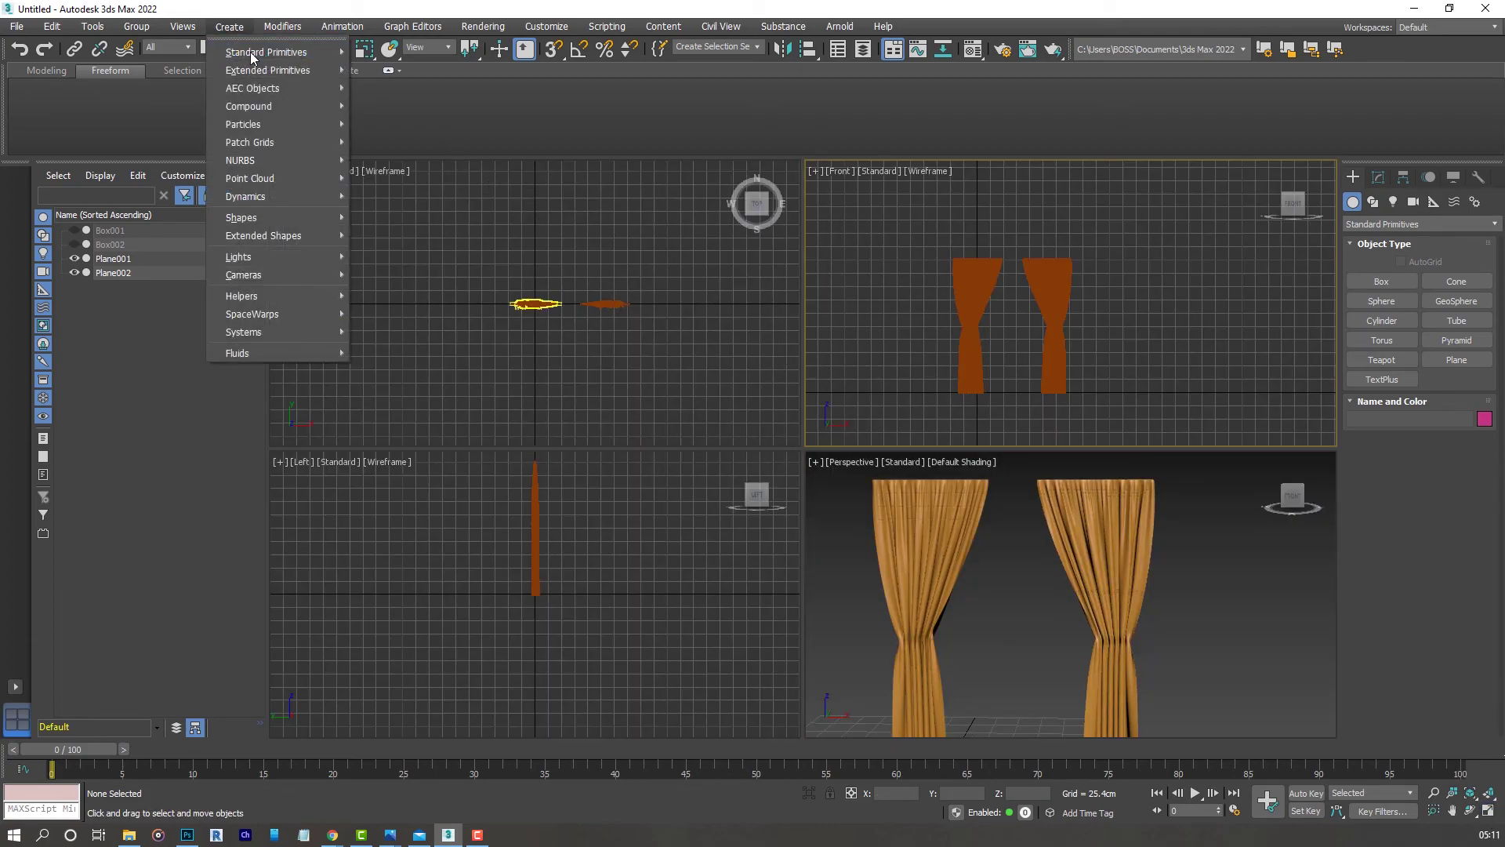
{"action": "mouse_move", "coordinate": [251, 52]}
{"action": "left_click", "coordinate": [402, 53]}
{"action": "left_click_drag", "start_coordinate": [495, 292], "coordinate": [655, 320]}
{"action": "left_click", "coordinate": [655, 320]}
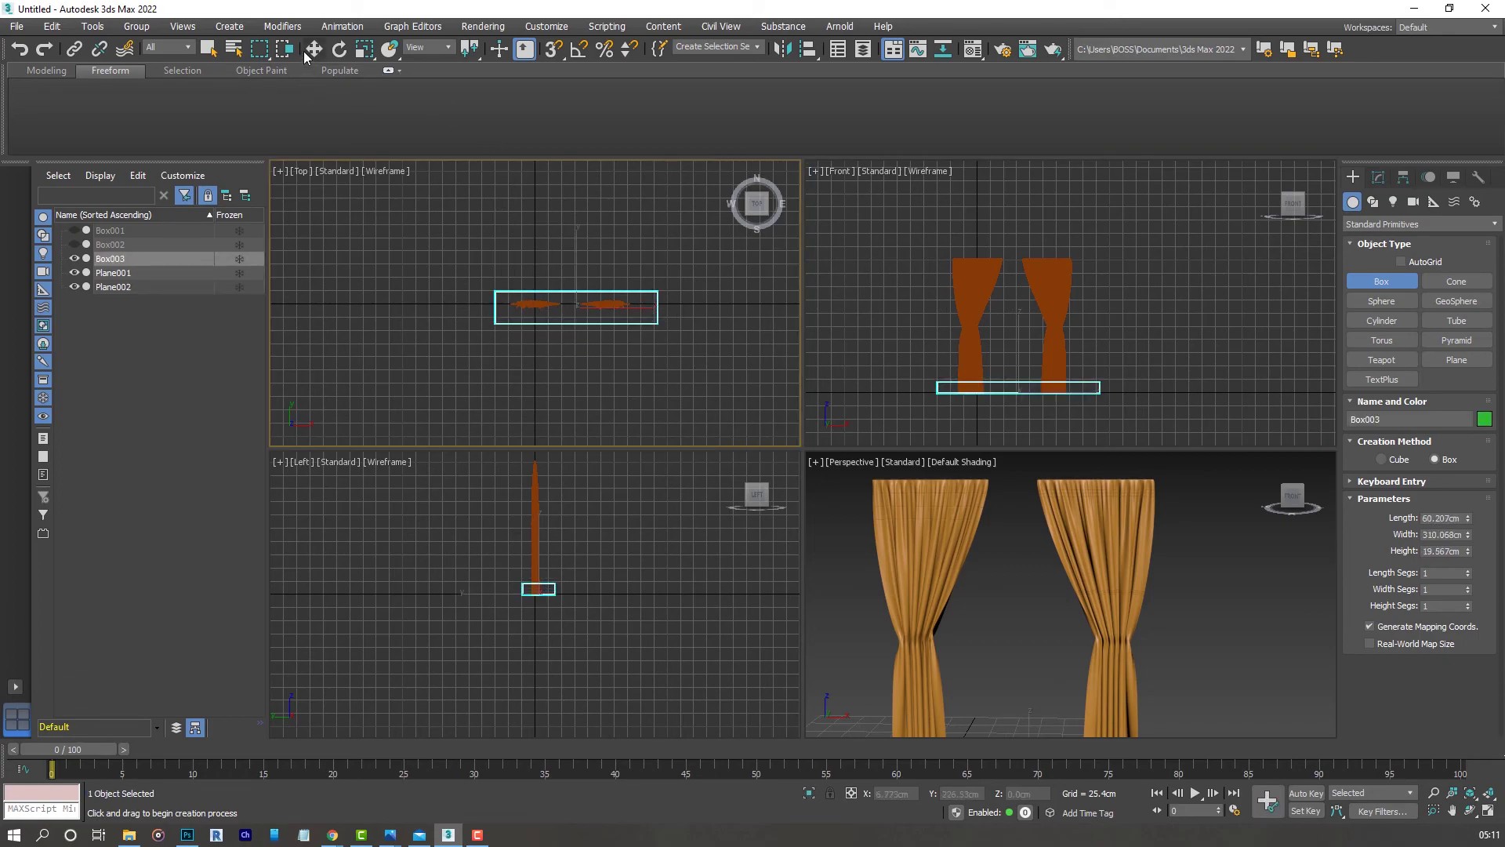
- Move the box straight up in the Front view to cover the upper ends of both curtains, then deselect it
{"action": "left_click", "coordinate": [312, 49]}
{"action": "left_click", "coordinate": [1043, 393]}
{"action": "left_click_drag", "start_coordinate": [1018, 330], "coordinate": [1013, 204]}
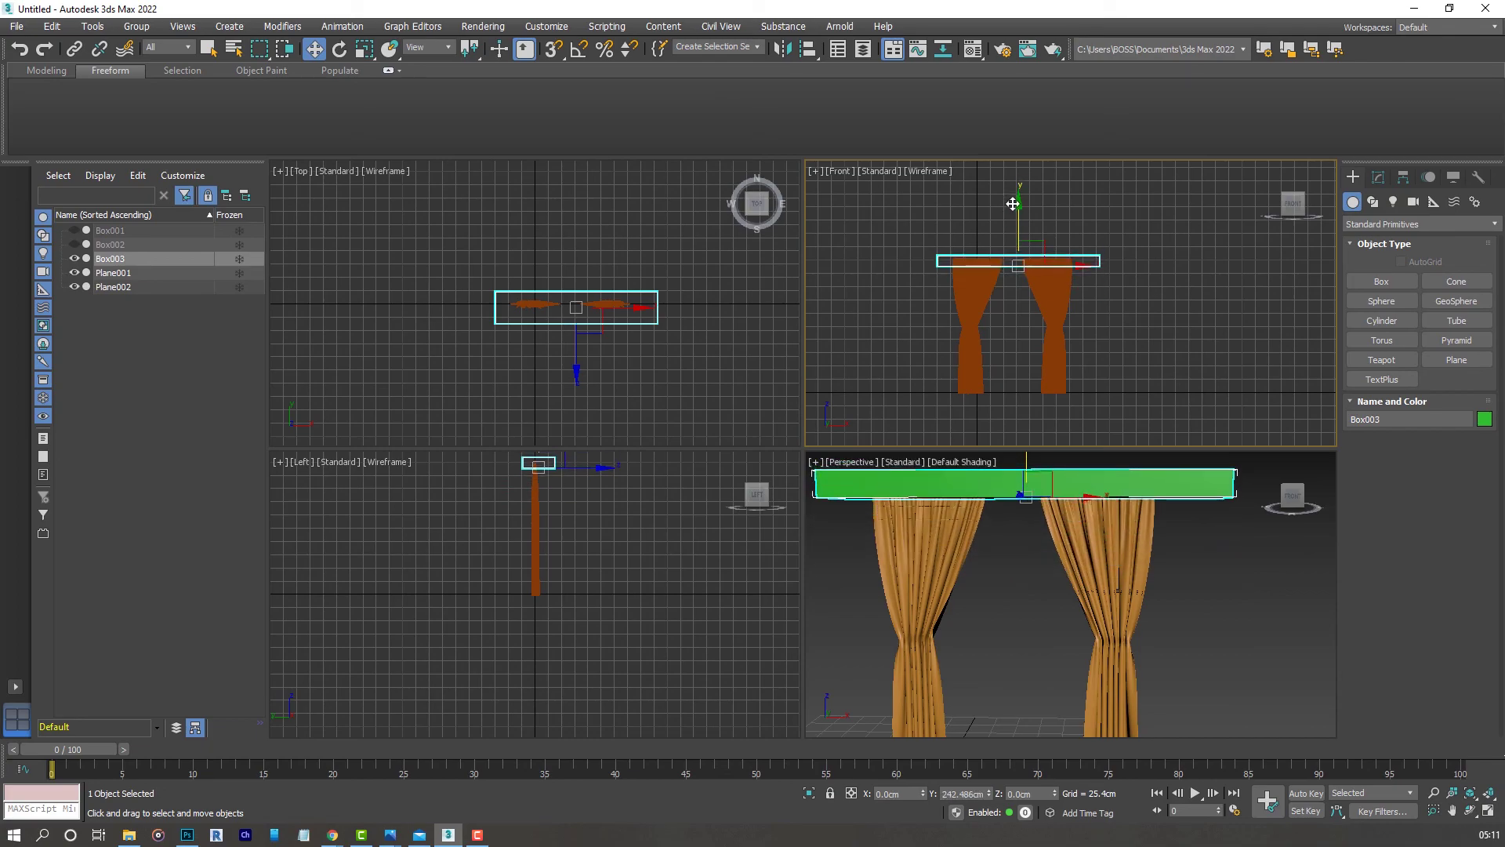
{"action": "left_click", "coordinate": [1197, 326]}
- Examine the finished curtains and the box above them in an enlarged Perspective view from several angles and distances
{"action": "left_click", "coordinate": [1199, 609]}
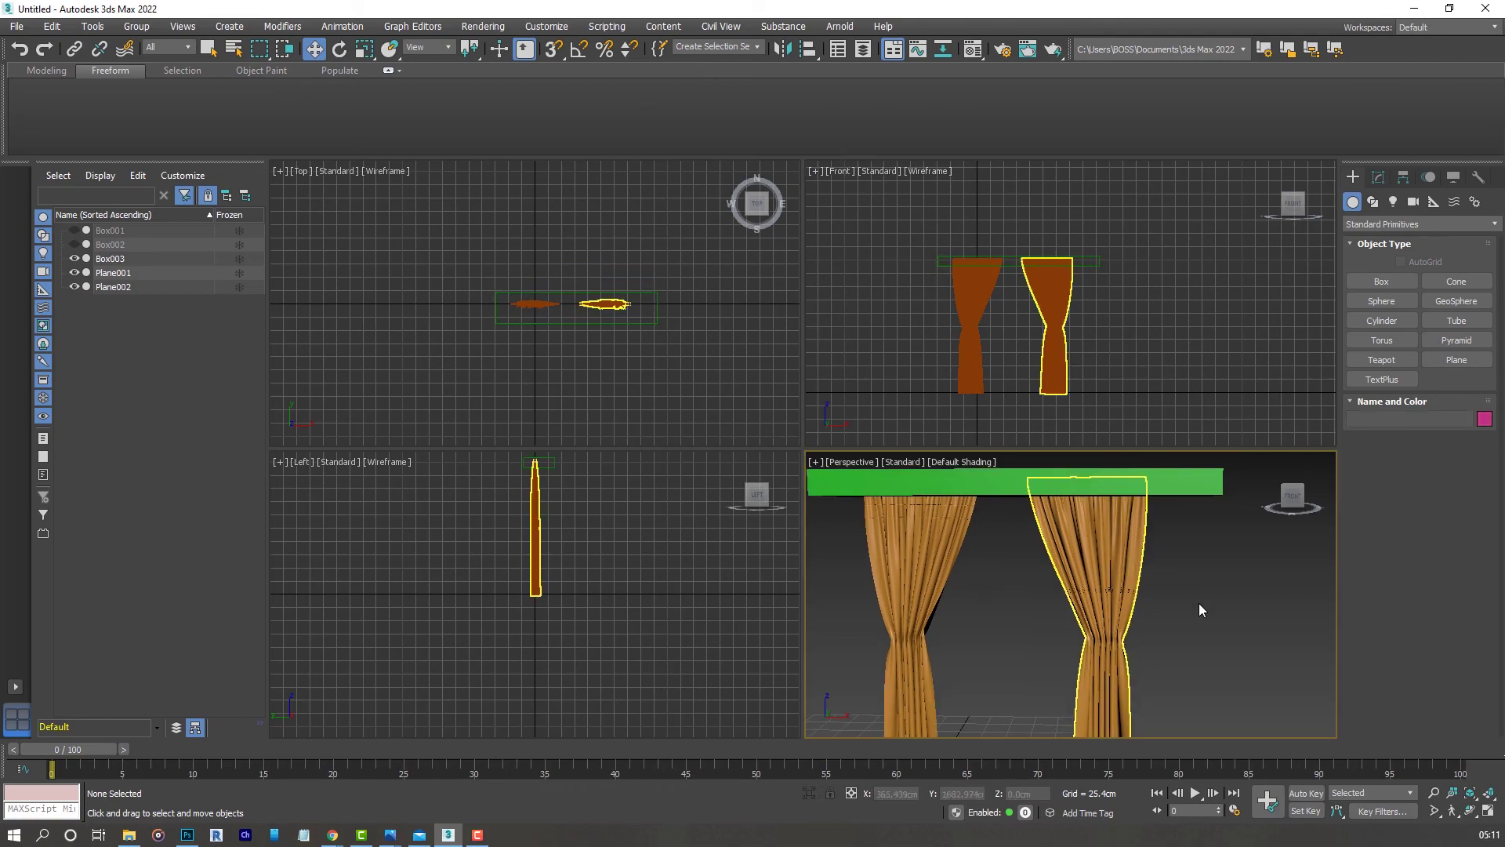
{"action": "left_click", "coordinate": [1489, 812]}
{"action": "left_click", "coordinate": [1471, 811]}
{"action": "left_click_drag", "start_coordinate": [752, 439], "coordinate": [810, 425]}
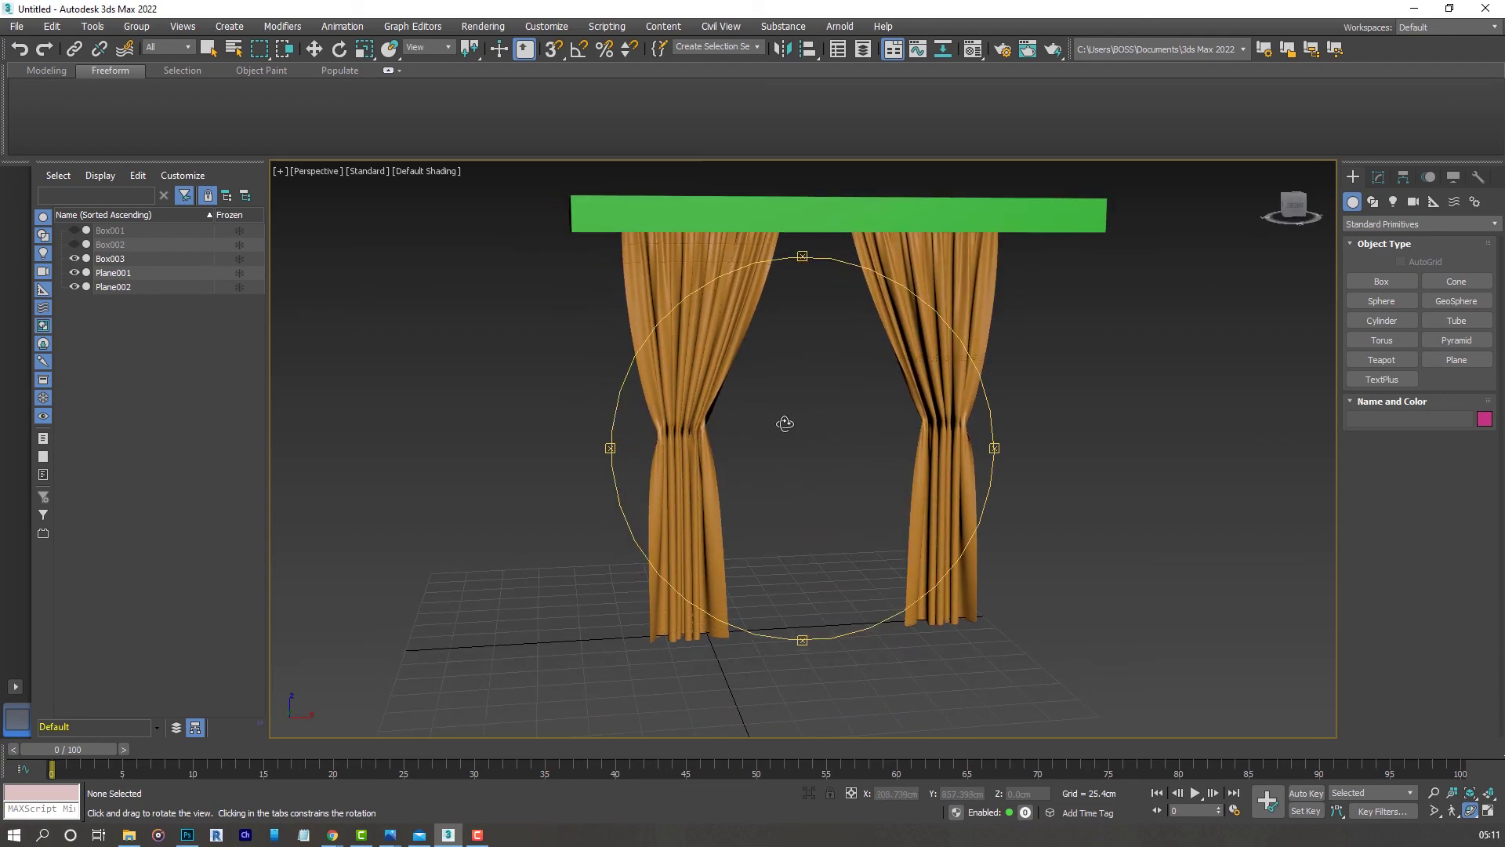
{"action": "scroll", "coordinate": [785, 423], "scroll_direction": "up", "scroll_amount": 3}
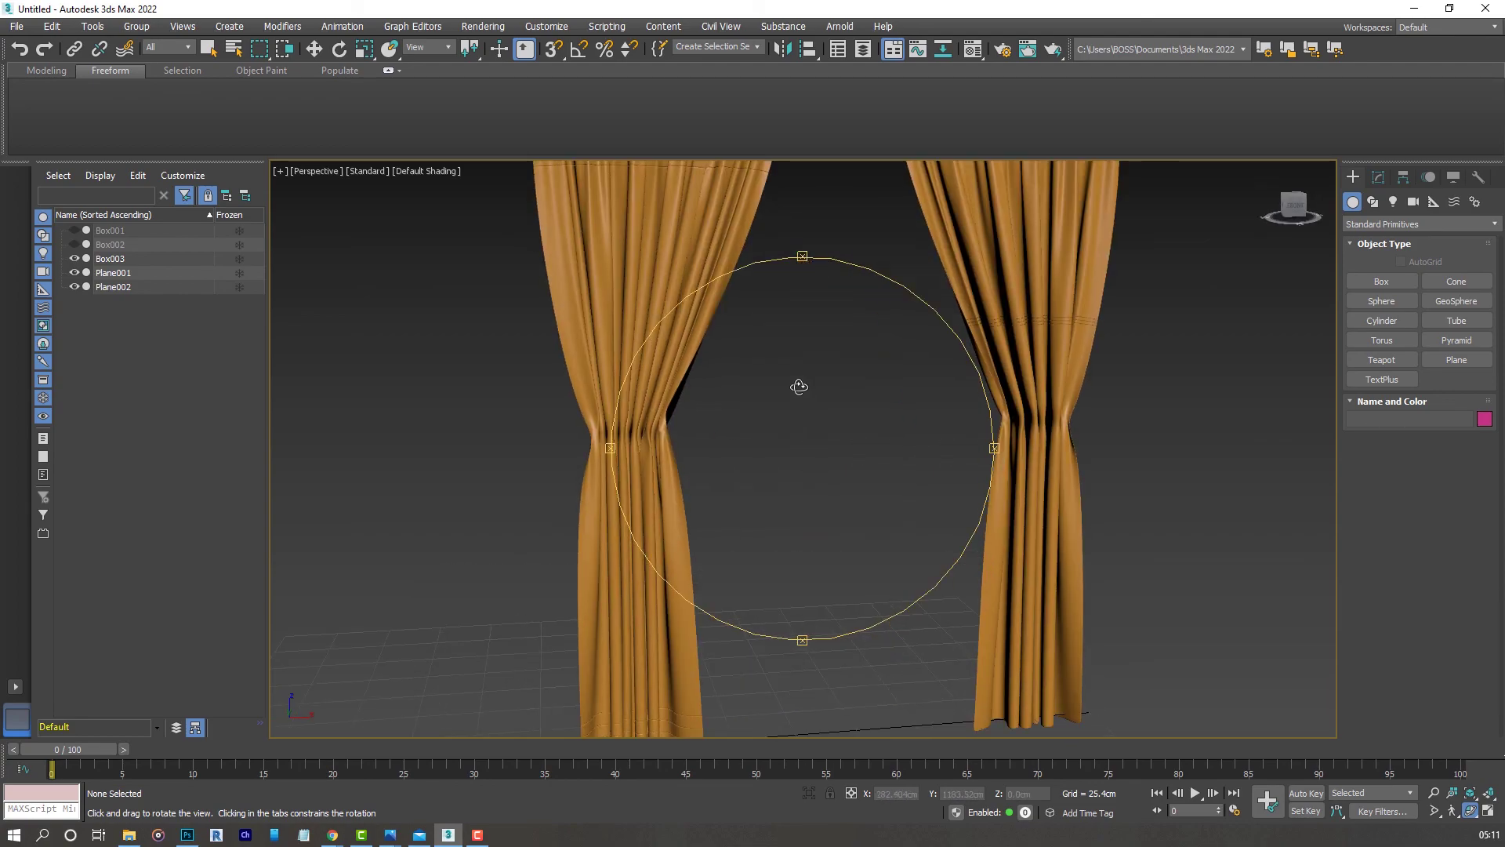
{"action": "mouse_move", "coordinate": [798, 392]}
{"action": "middle_mouse_down"}
{"action": "mouse_move", "coordinate": [776, 490]}
{"action": "mouse_move", "coordinate": [790, 394]}
{"action": "middle_mouse_up"}
{"action": "scroll", "coordinate": [790, 415], "scroll_direction": "down", "scroll_amount": 3}
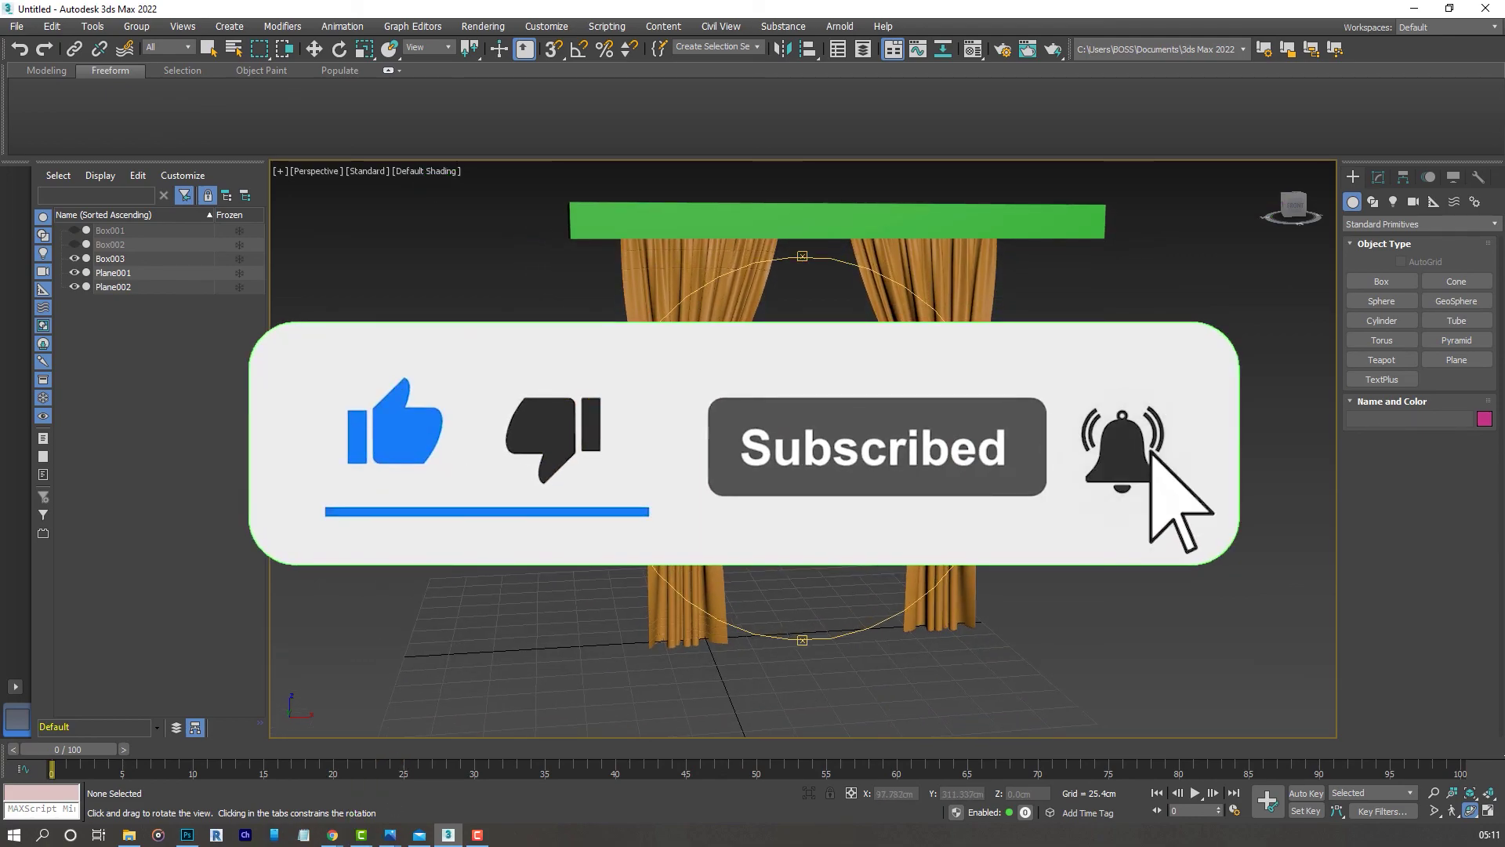